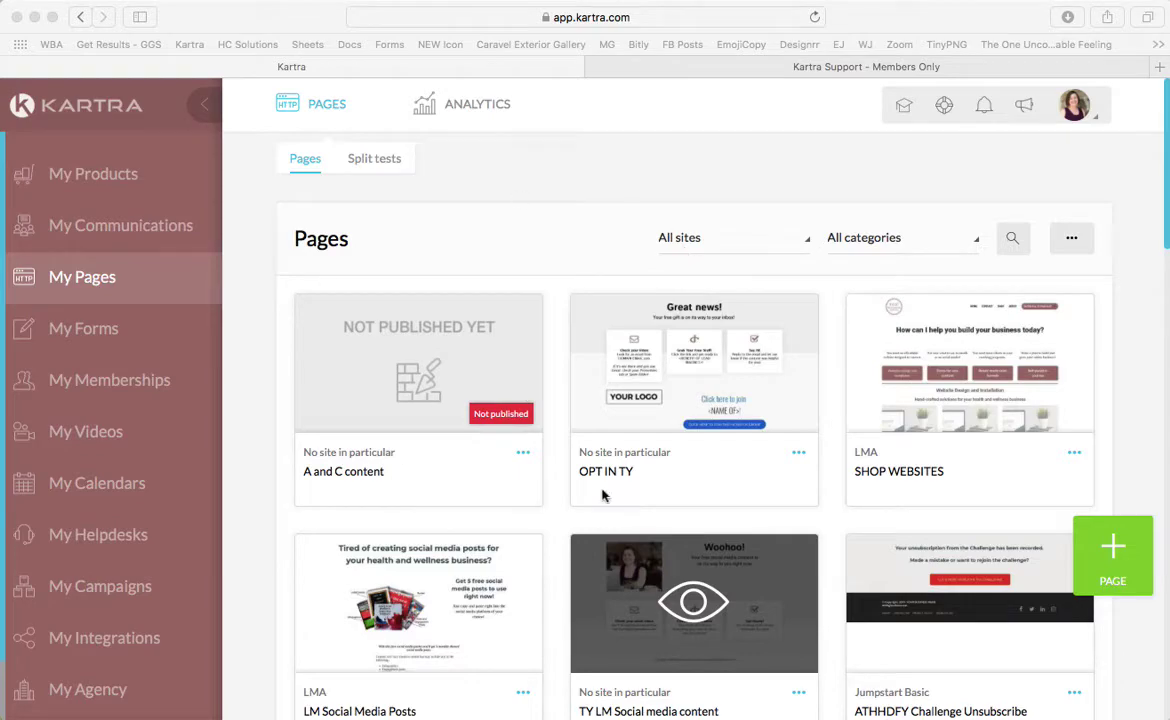
Step: Look through the list of pages, loading more entries beyond the first batch
scroll(745, 466, "down", 15)
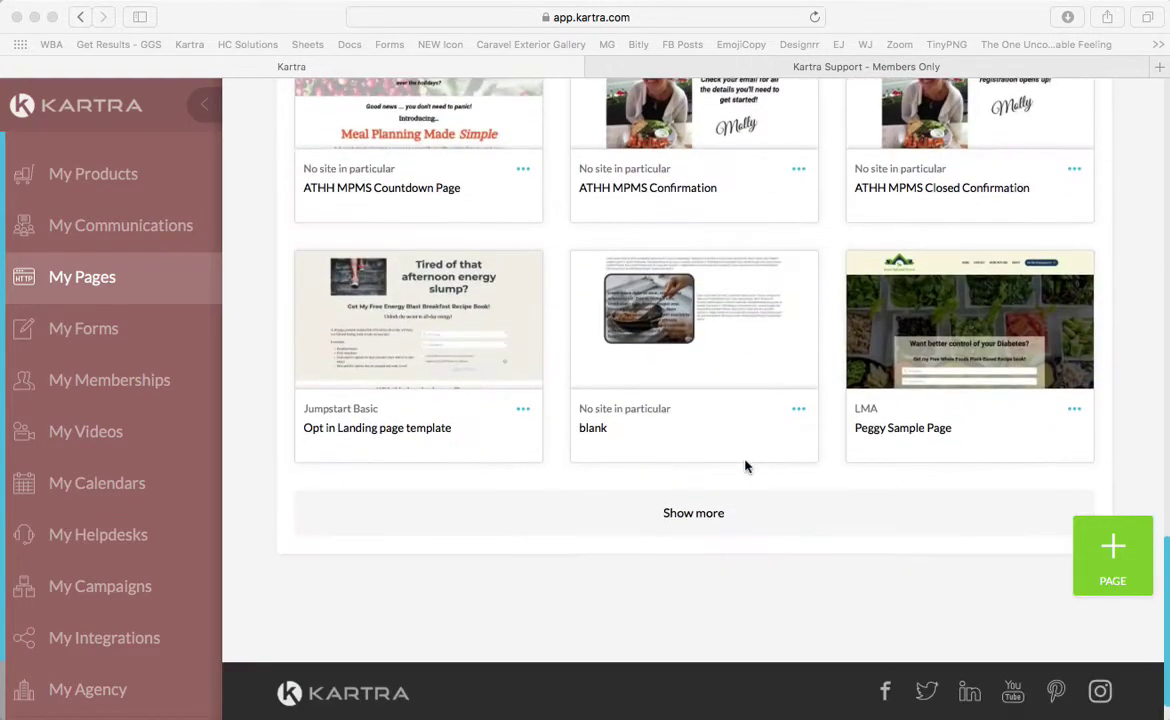
left_click(686, 513)
left_click(686, 513)
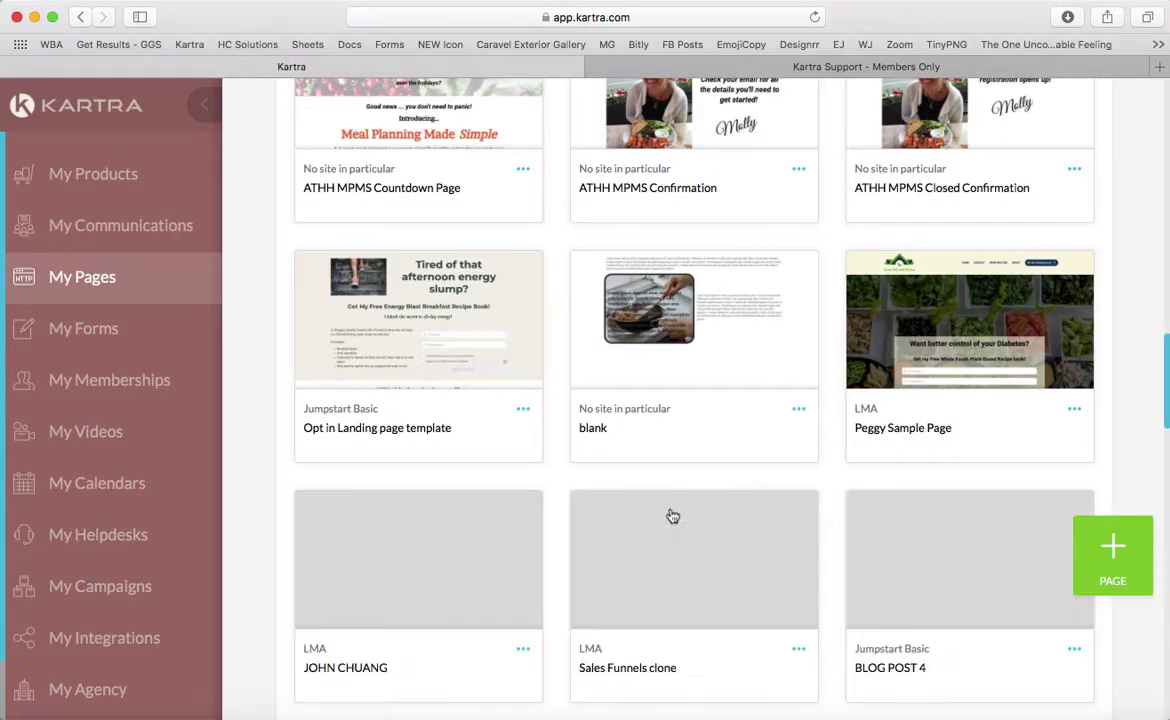
scroll(679, 300, "up", 10)
scroll(677, 295, "up", 5)
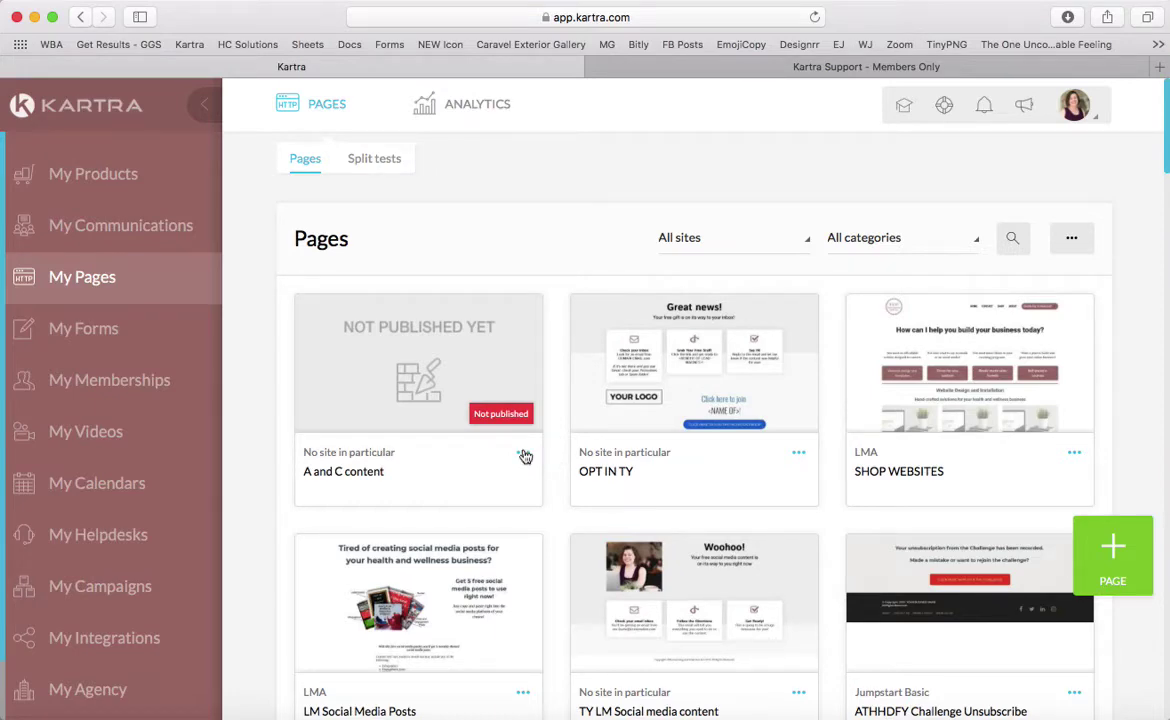
Step: View the site filter options, filter the pages by the TY category, and look through the matching pages
left_click(719, 247)
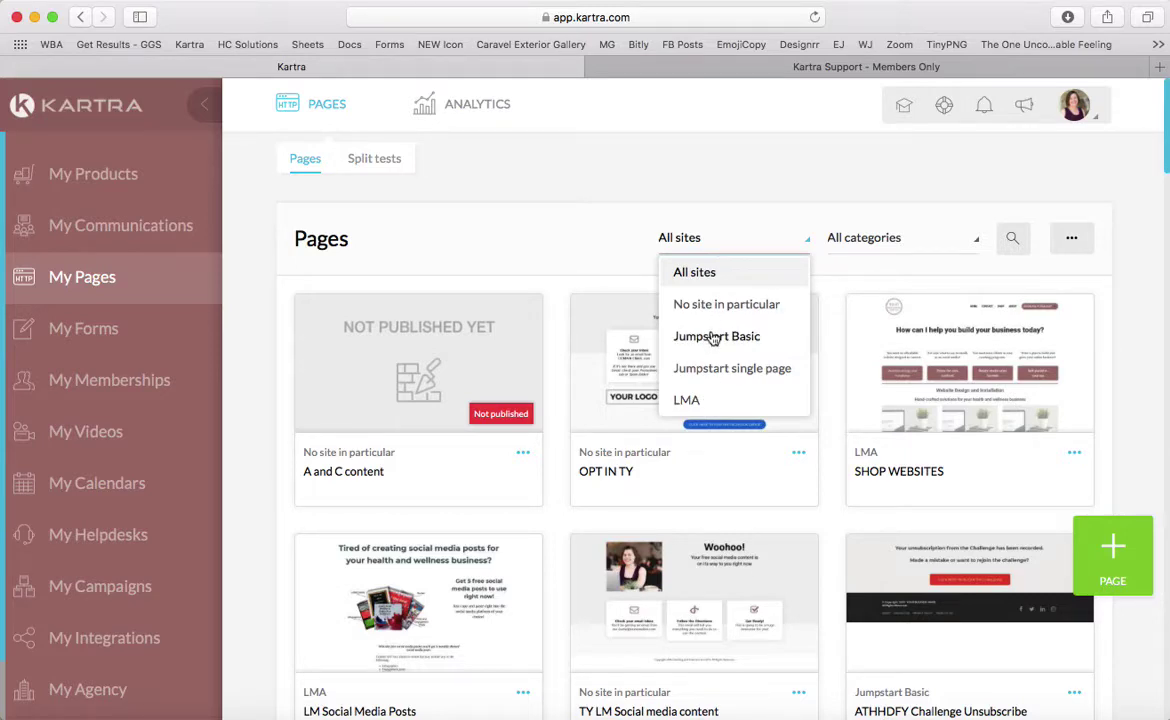
left_click(887, 251)
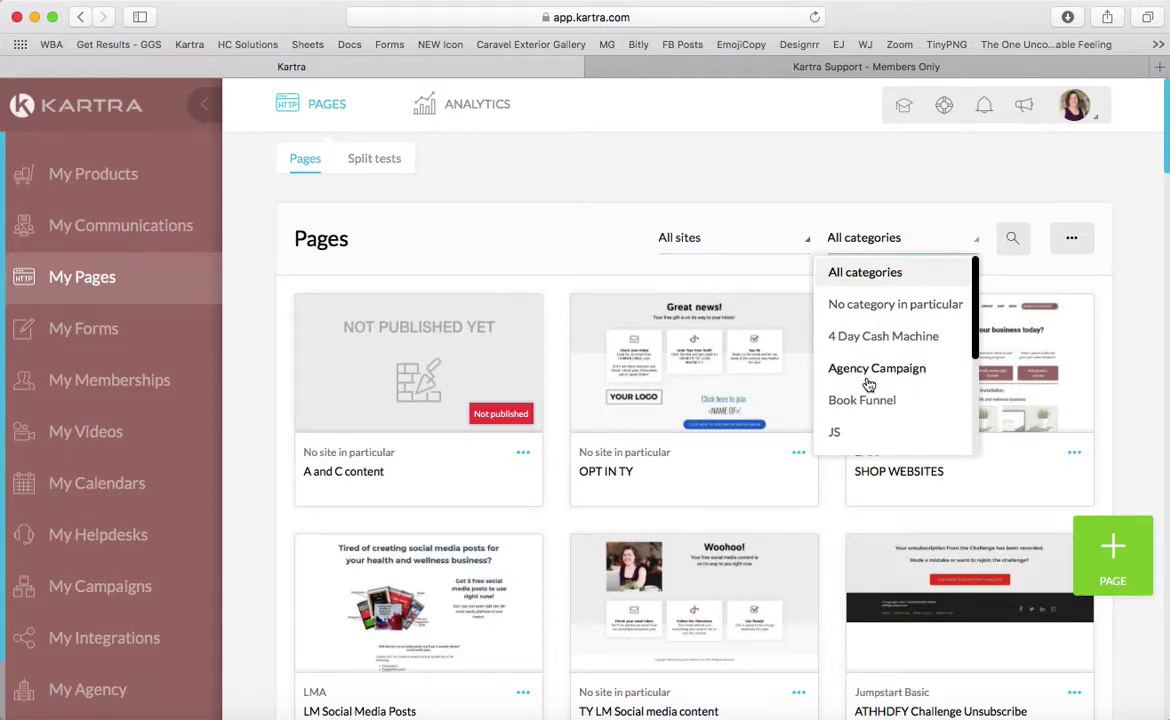
scroll(868, 385, "down", 2)
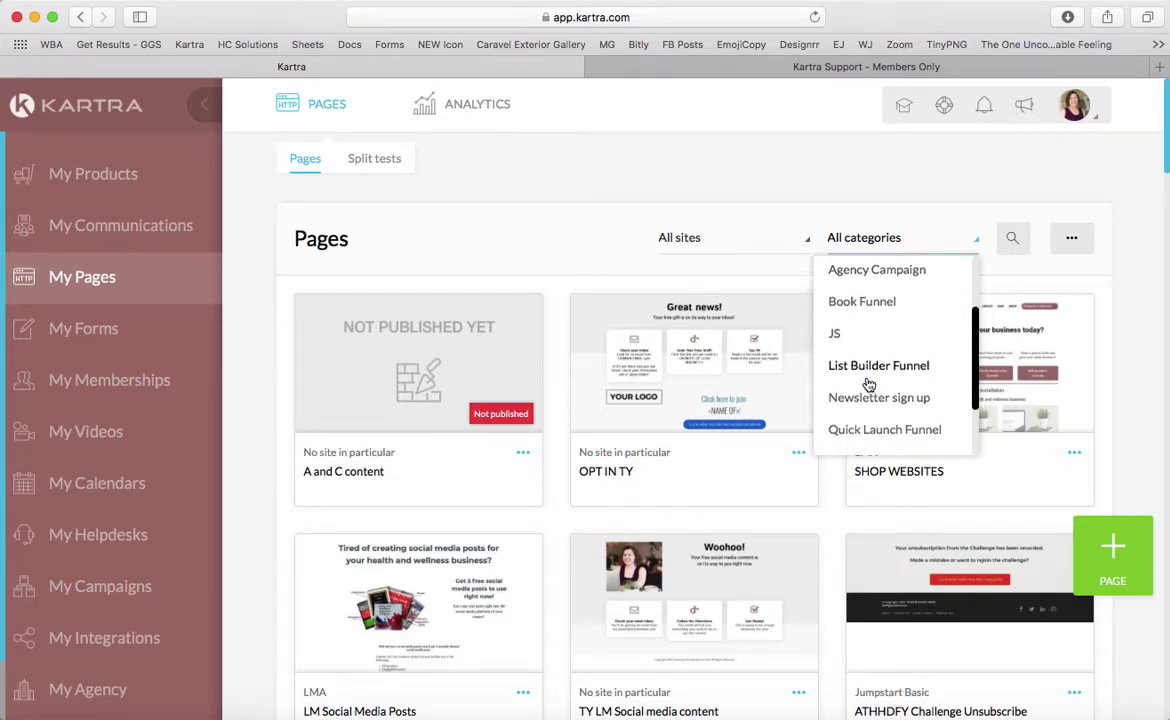
scroll(867, 384, "down", 2)
scroll(876, 350, "down", 1)
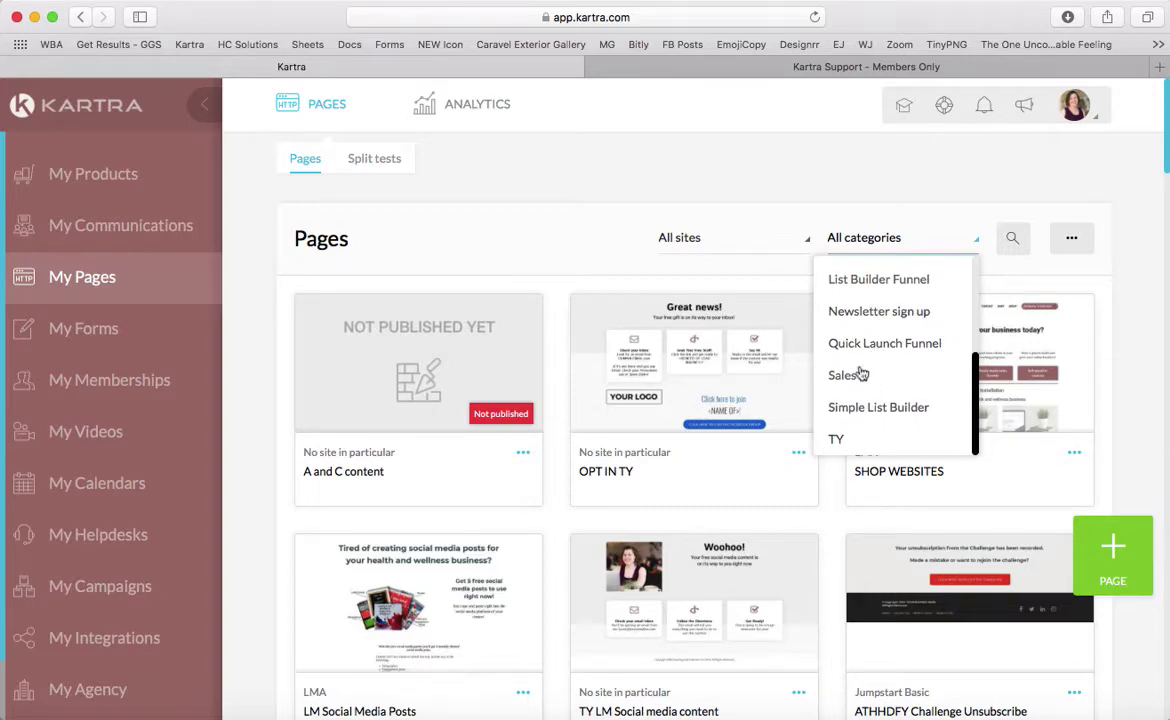
left_click(838, 438)
scroll(495, 399, "down", 10)
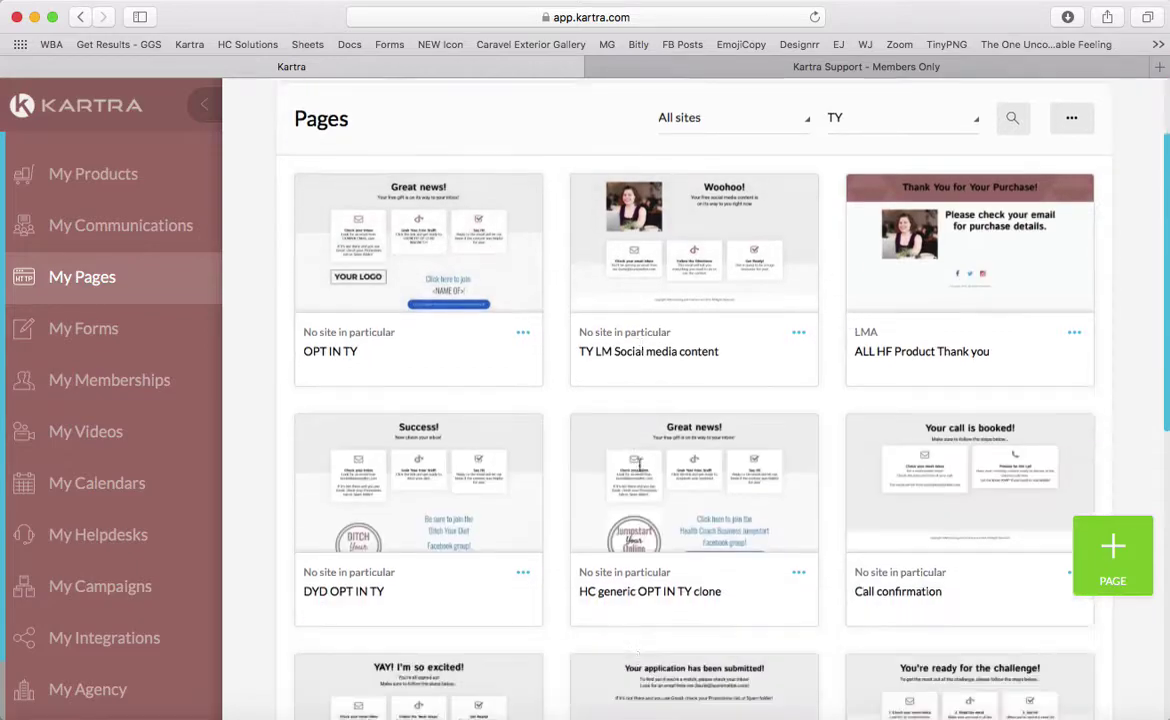
scroll(637, 464, "up", 1)
scroll(641, 498, "up", 5)
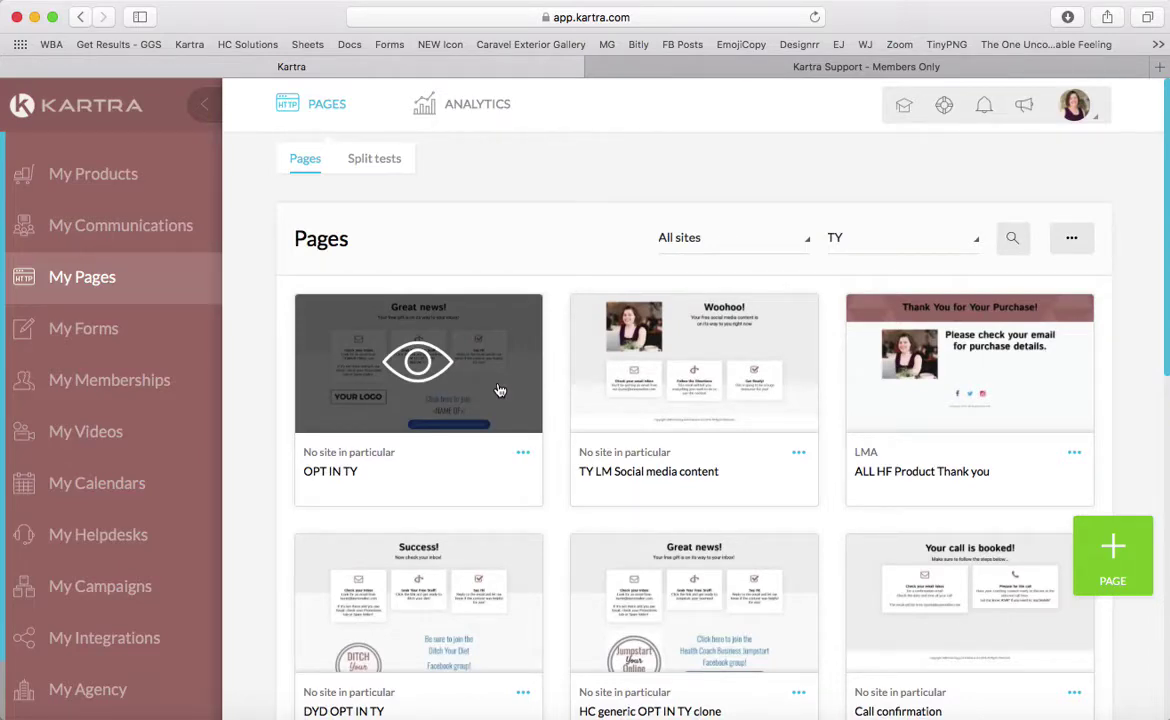
Step: Reset the page category filter to All categories
left_click(860, 243)
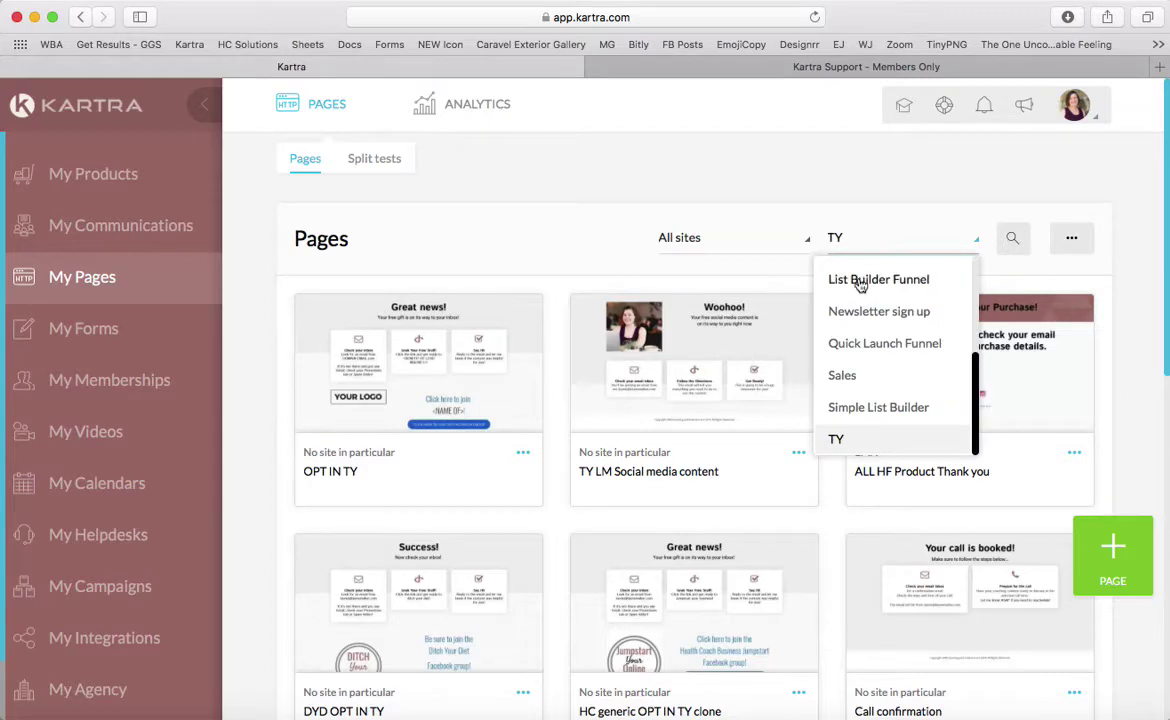
scroll(860, 284, "up", 5)
left_click(862, 279)
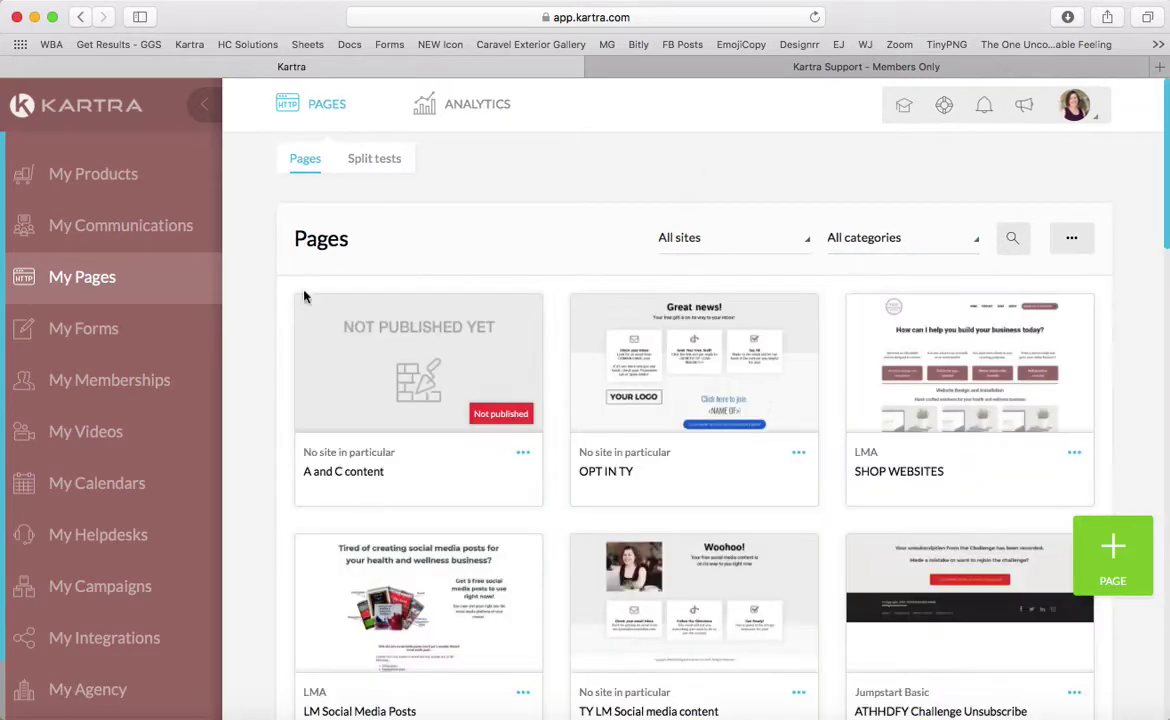
Step: Open the unpublished "A and C content" page in the page editor, keeping its name, category and site settings
left_click(522, 452)
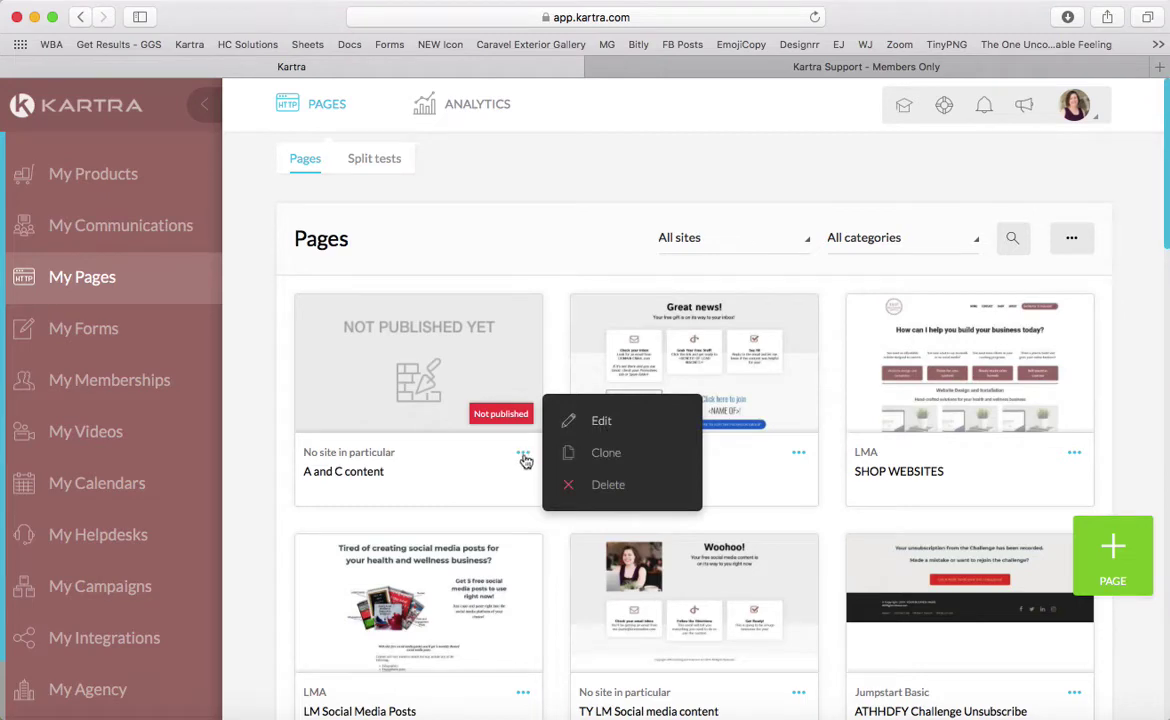
left_click(617, 424)
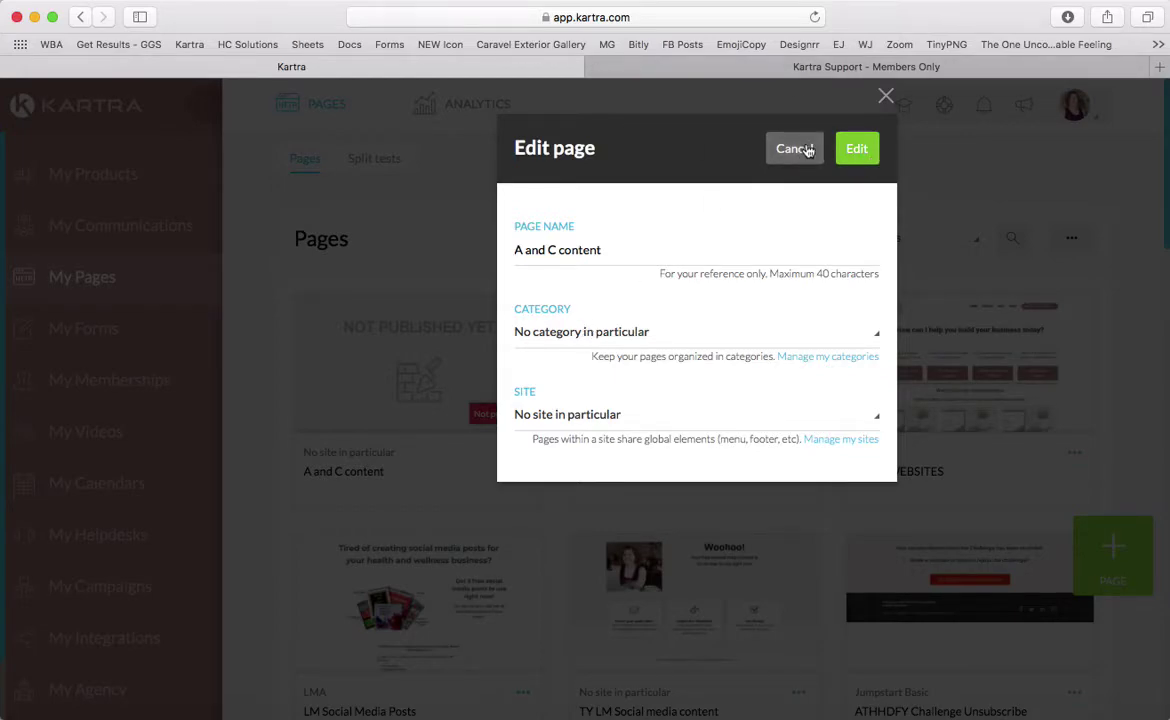
left_click(860, 150)
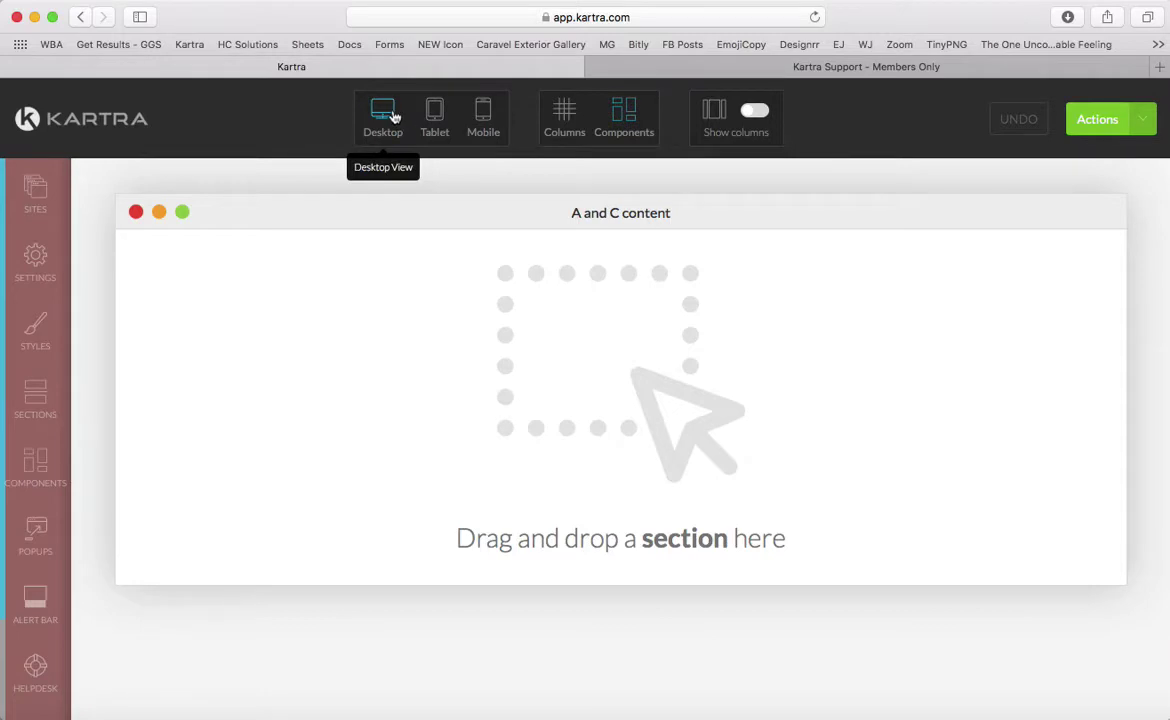
Step: Preview the empty page in tablet and mobile views, and try the column editing mode
left_click(440, 123)
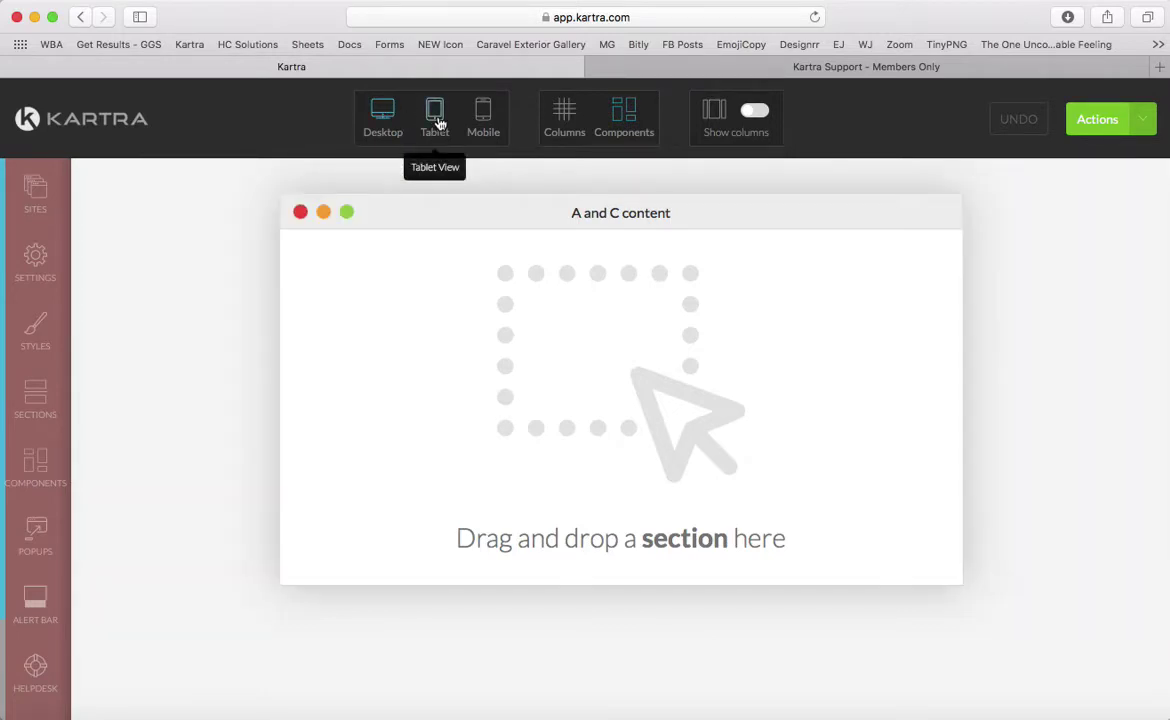
left_click(488, 108)
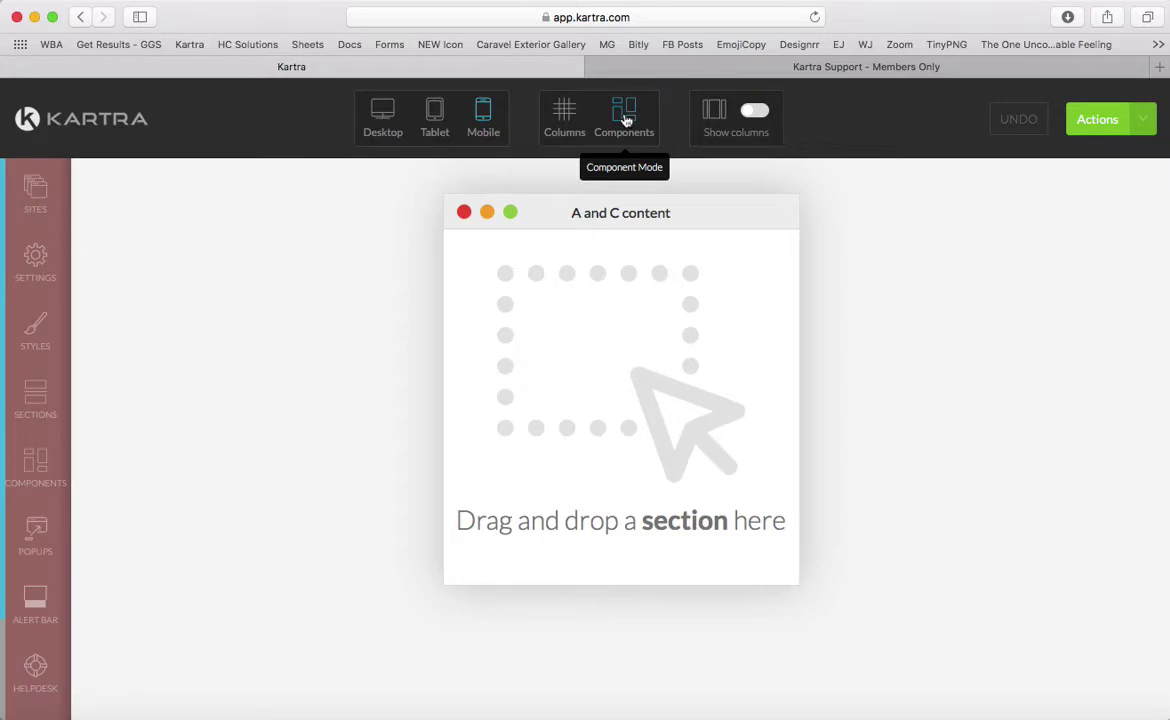
left_click(565, 118)
left_click(567, 118)
Step: Turn on the display of columns in the page editor
left_click(760, 118)
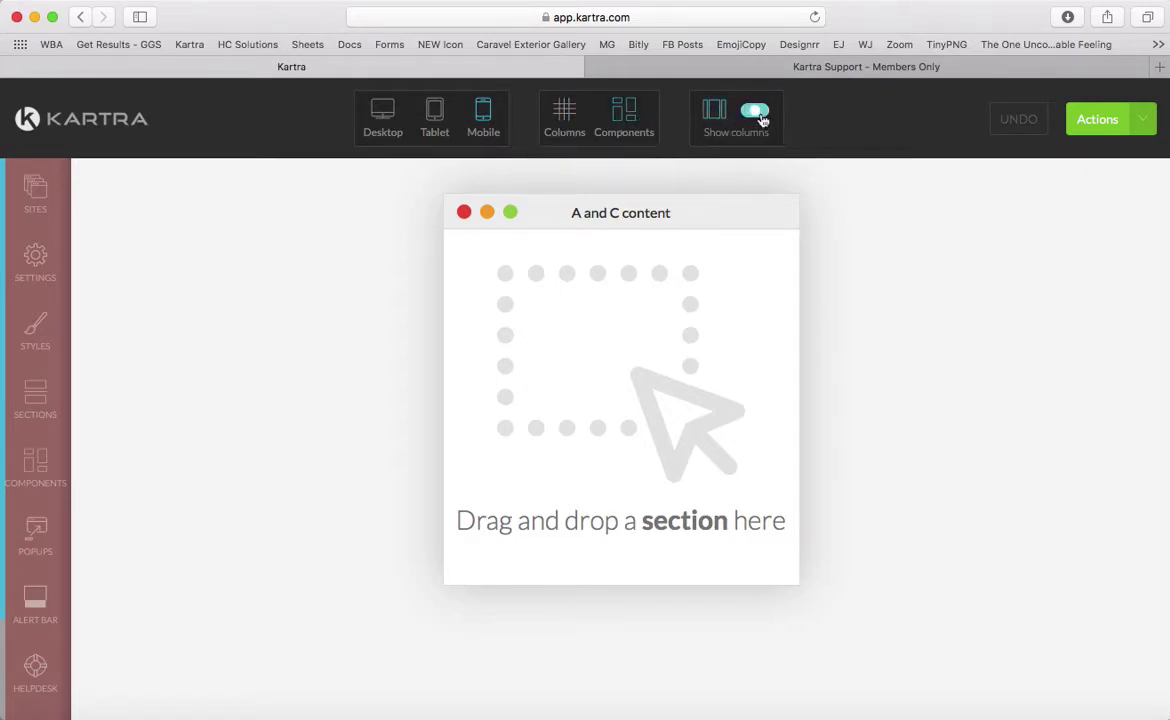
left_click(754, 114)
left_click(754, 114)
Step: Add an empty block section to the page and switch the editor to desktop view
left_click(40, 396)
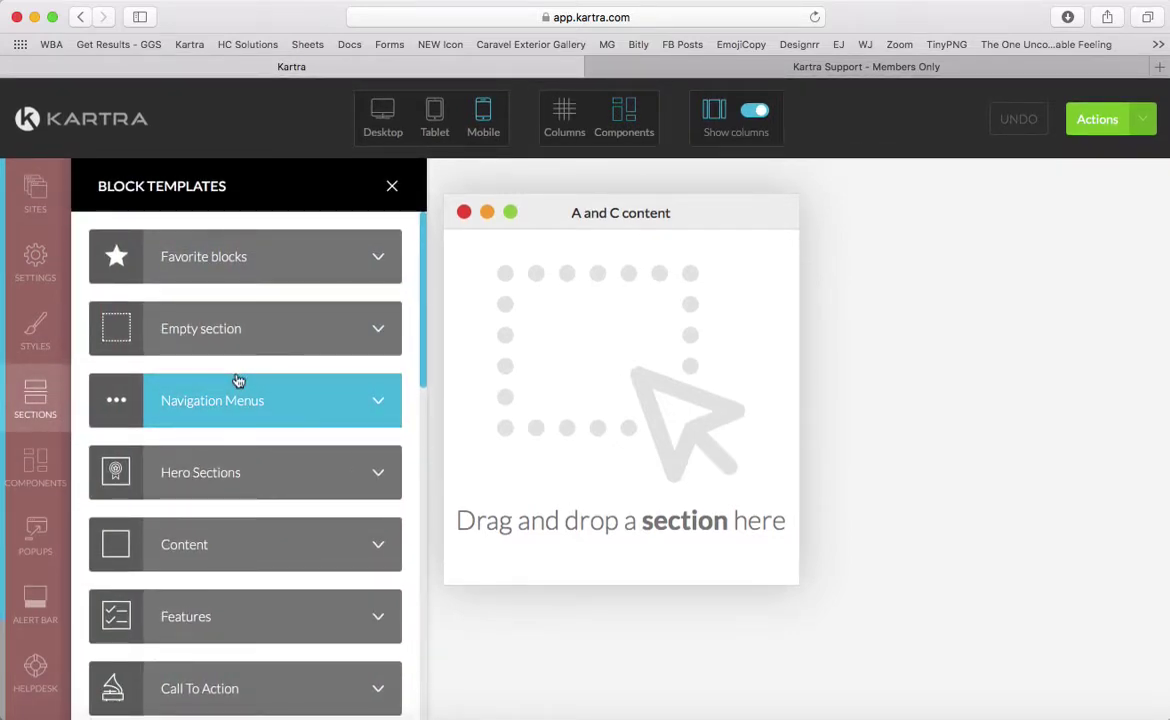
left_click(213, 340)
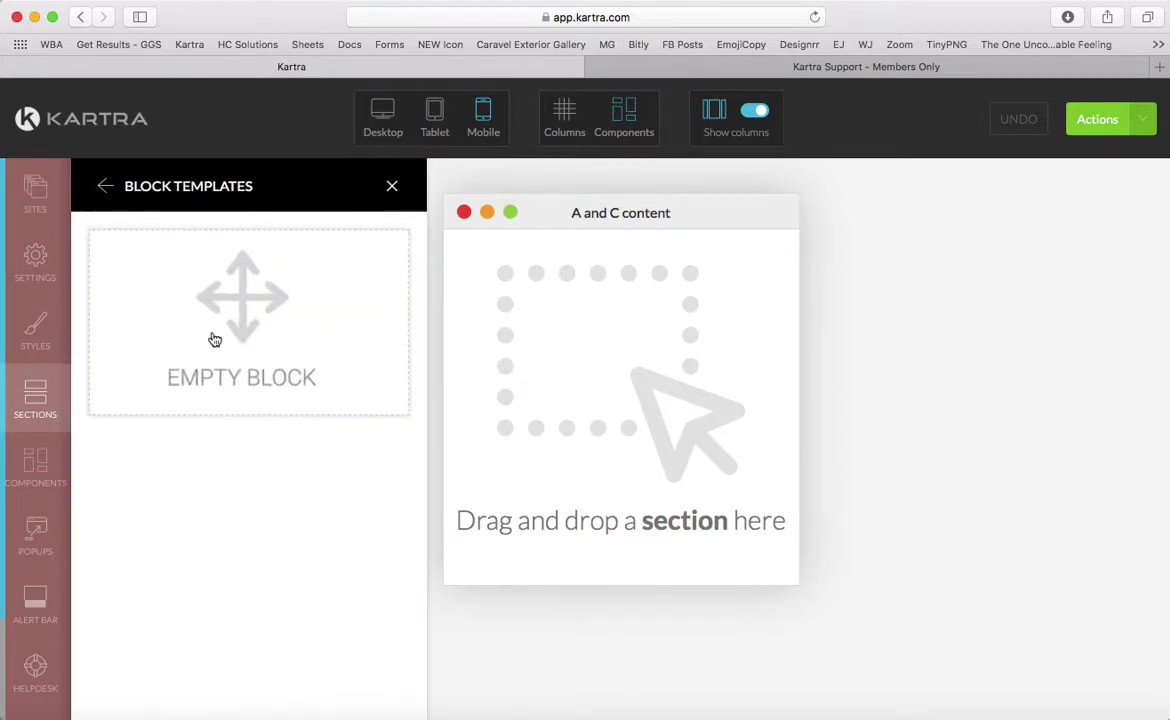
left_click_drag(204, 316, 590, 313)
left_click(383, 114)
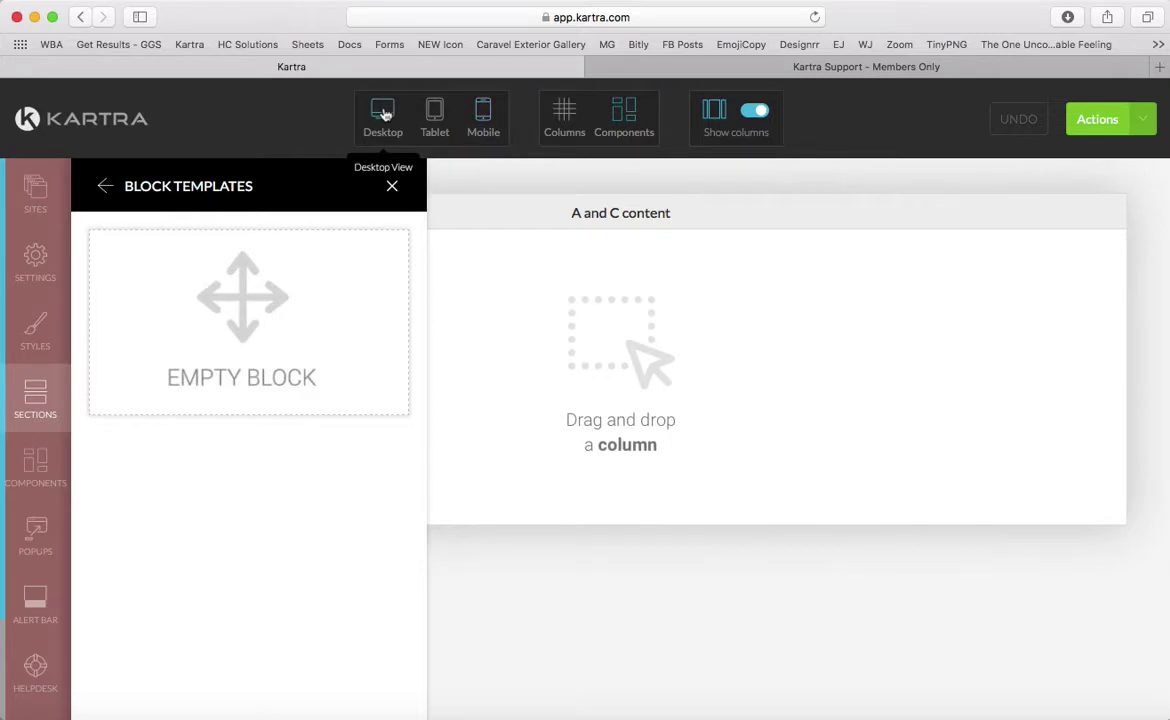
Step: Browse the saved favorite blocks among the section templates, and return to the list of template categories
left_click(106, 189)
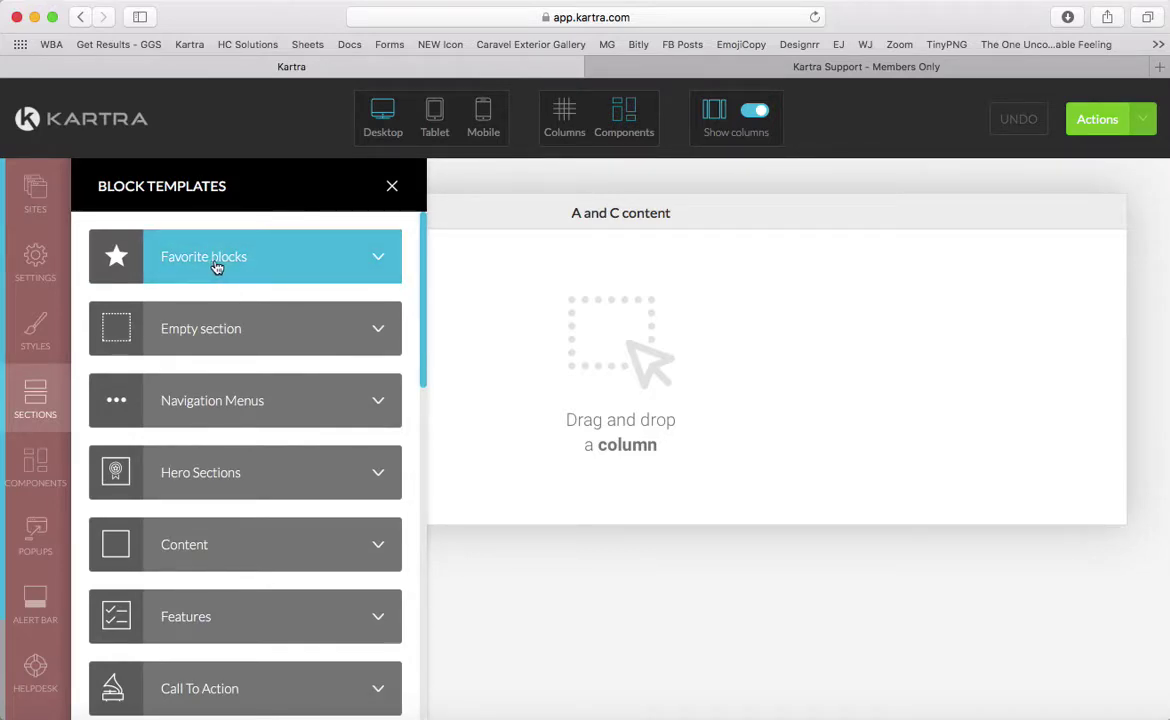
left_click(216, 266)
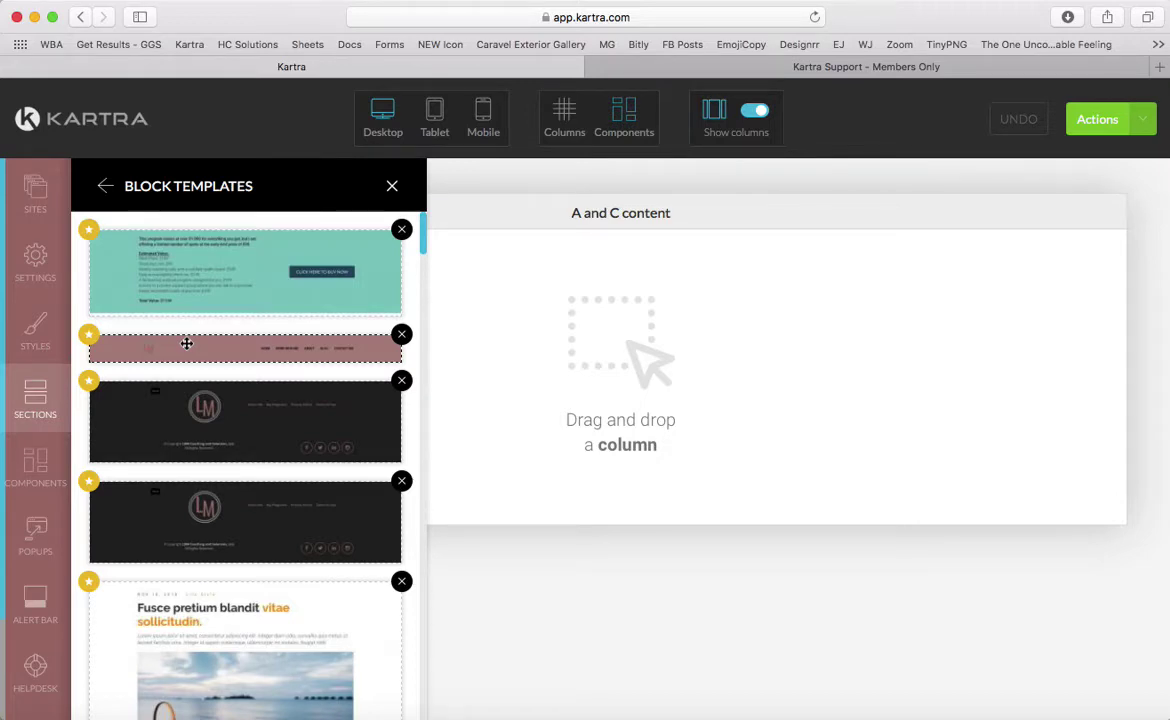
scroll(253, 594, "down", 10)
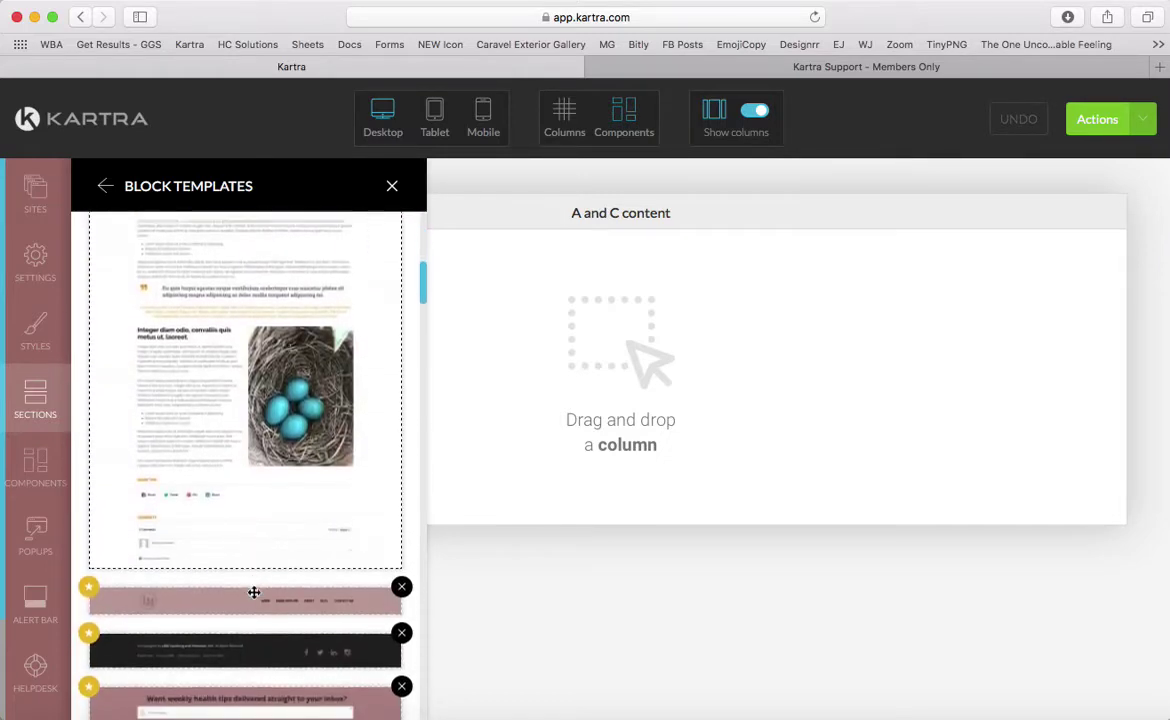
scroll(254, 592, "down", 8)
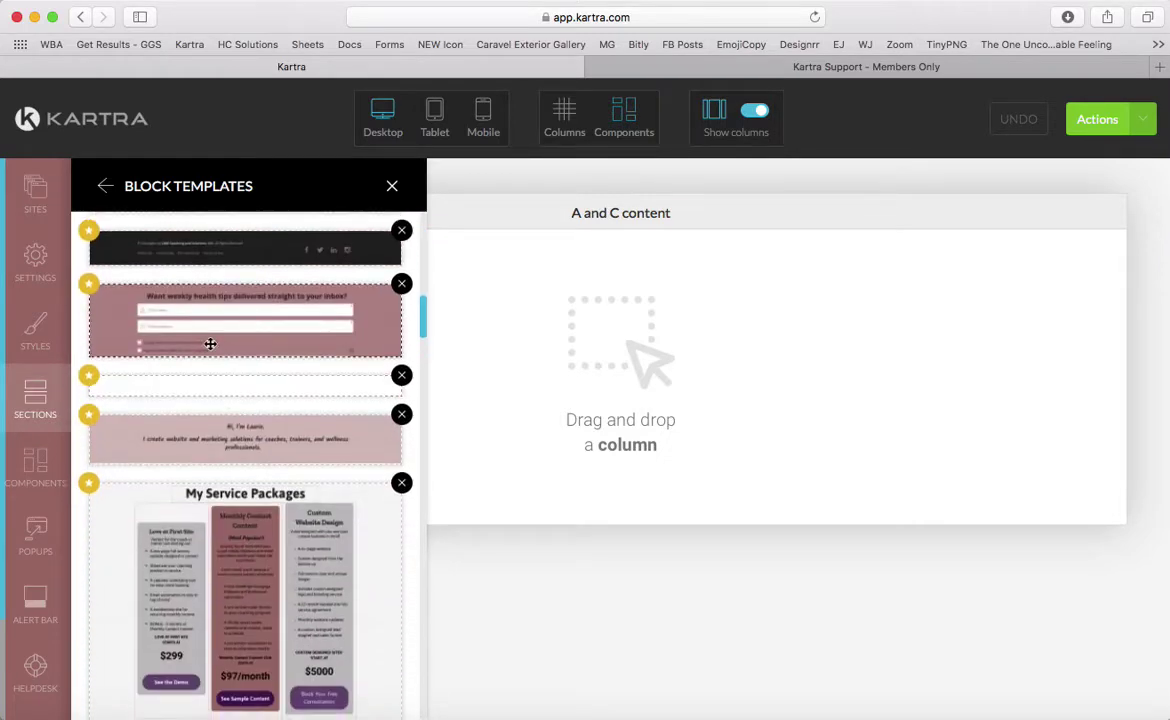
scroll(214, 397, "down", 5)
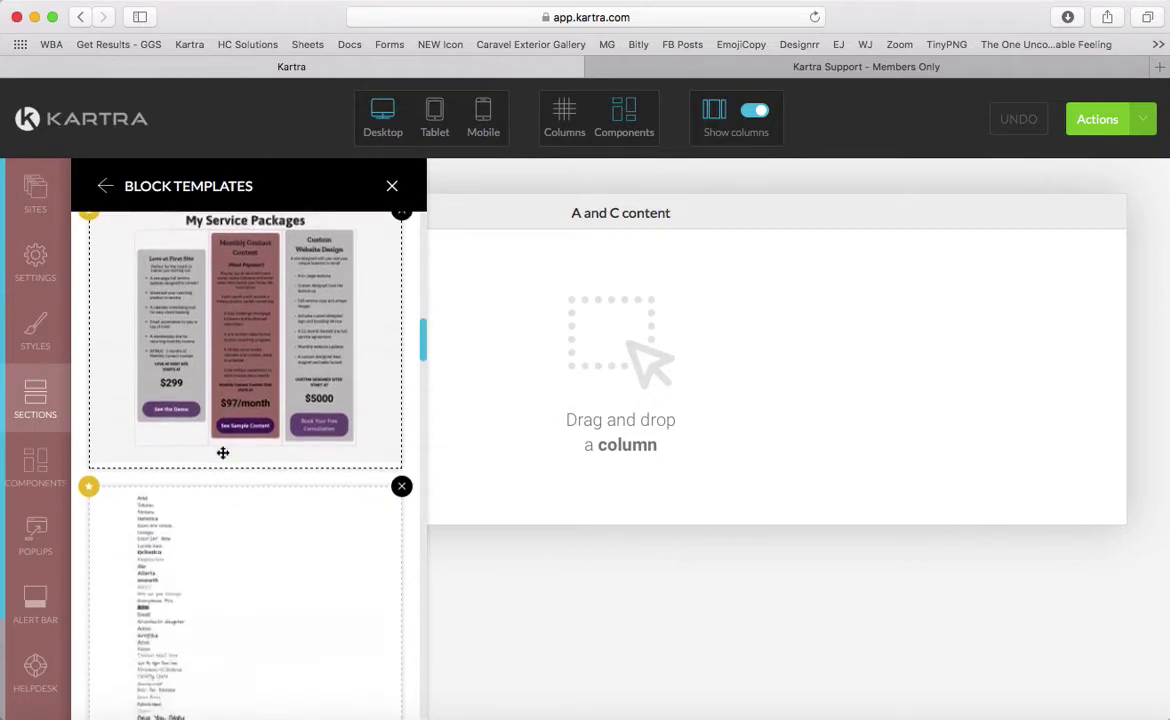
scroll(222, 453, "down", 10)
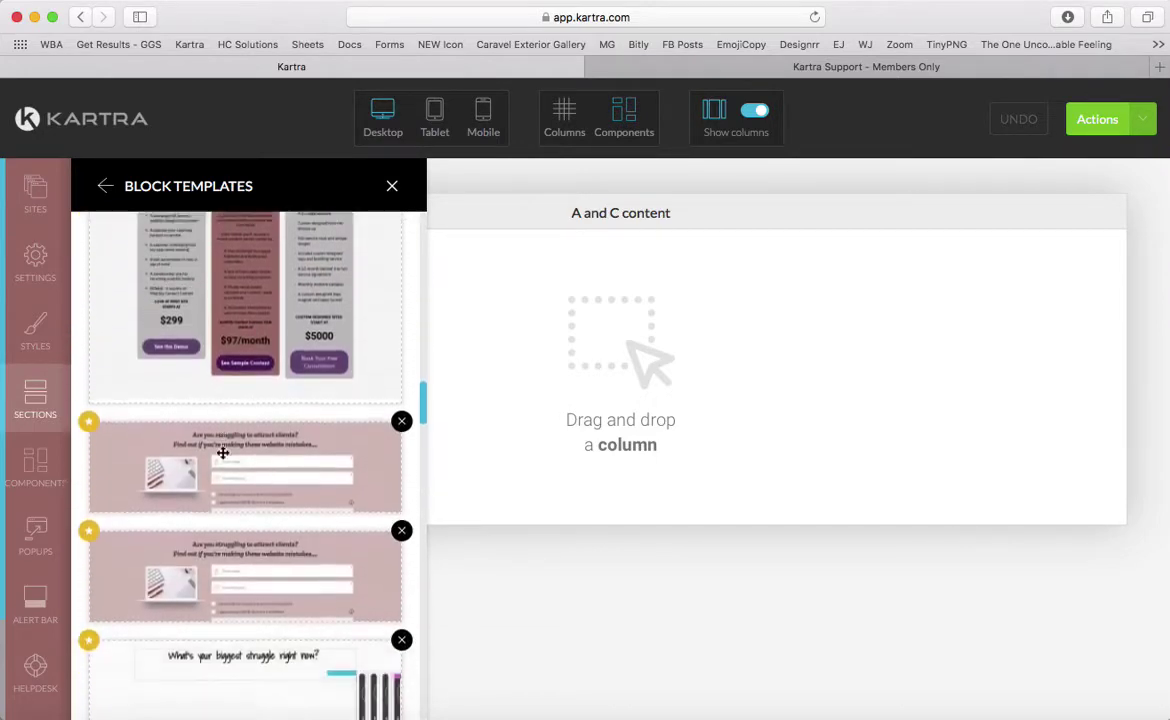
scroll(222, 453, "down", 8)
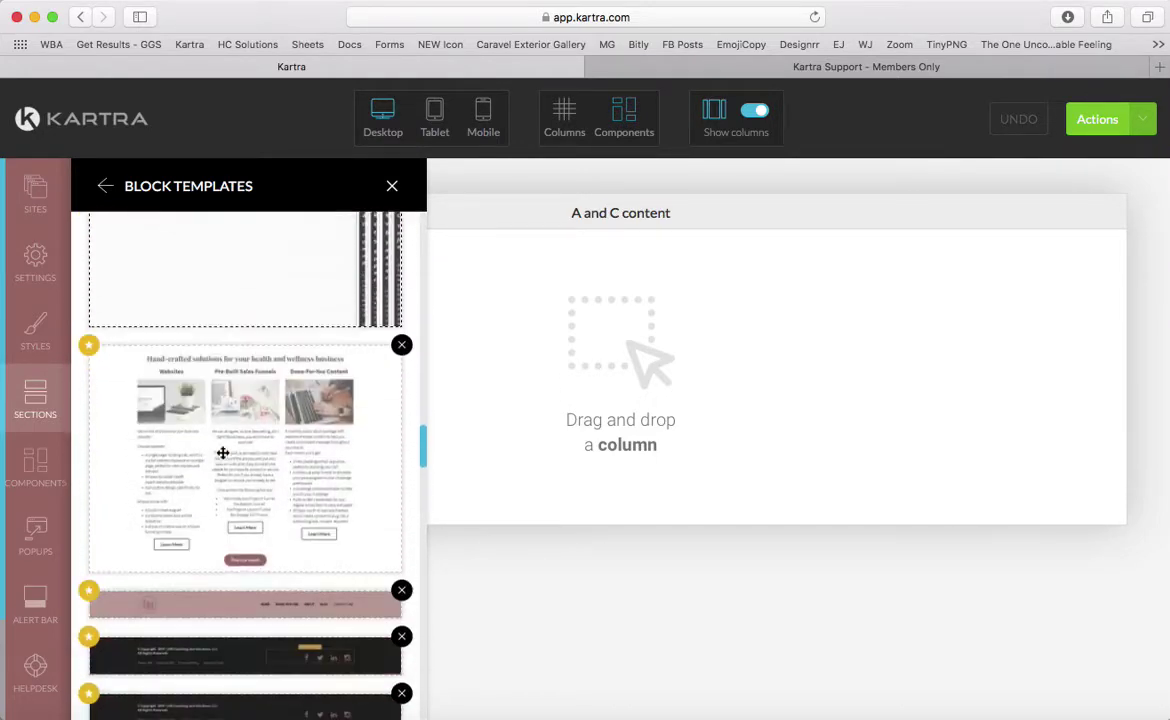
scroll(222, 453, "down", 4)
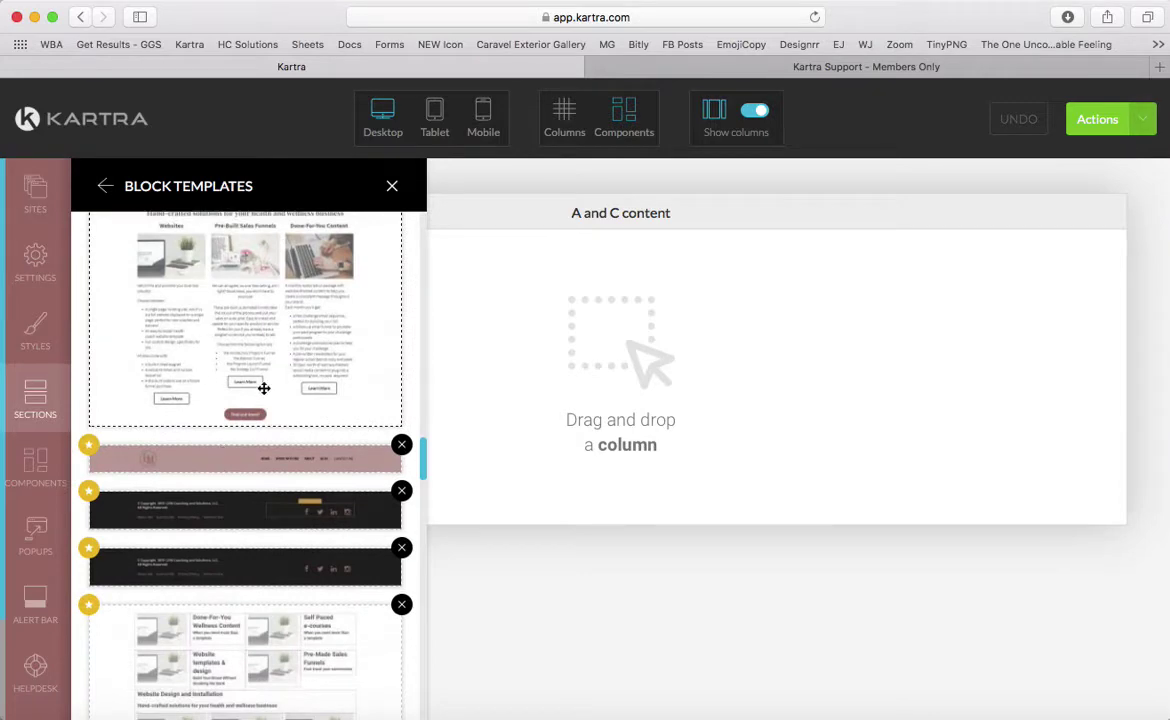
scroll(263, 400, "down", 10)
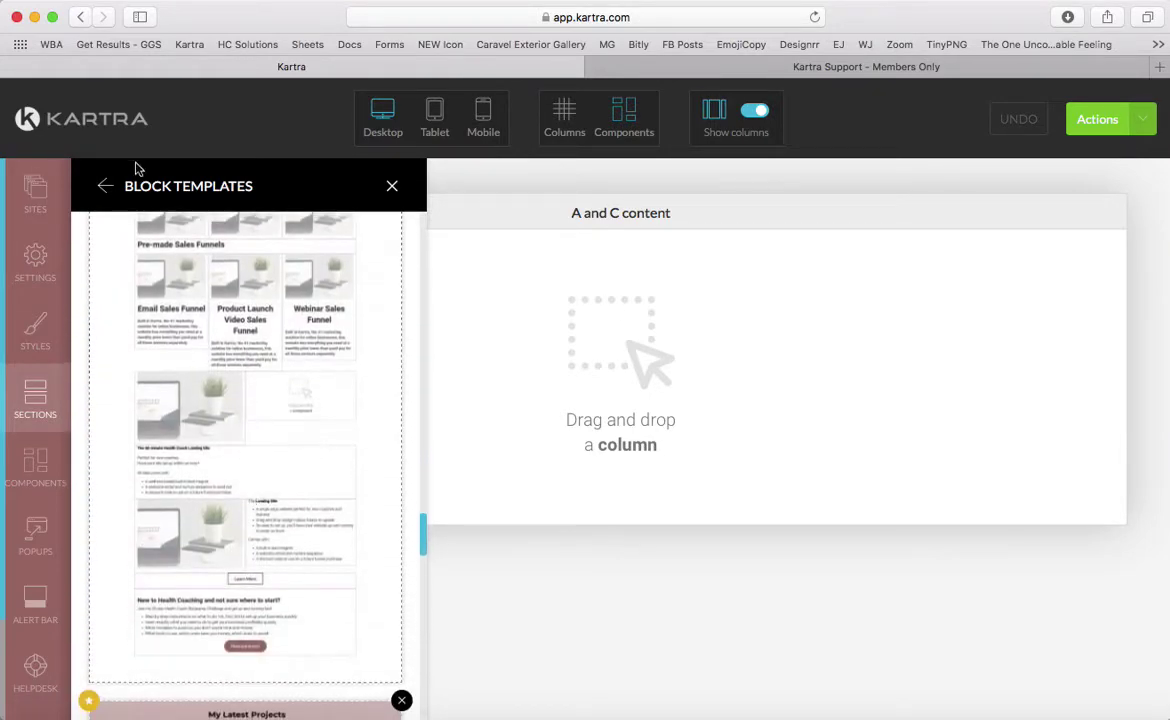
left_click(105, 185)
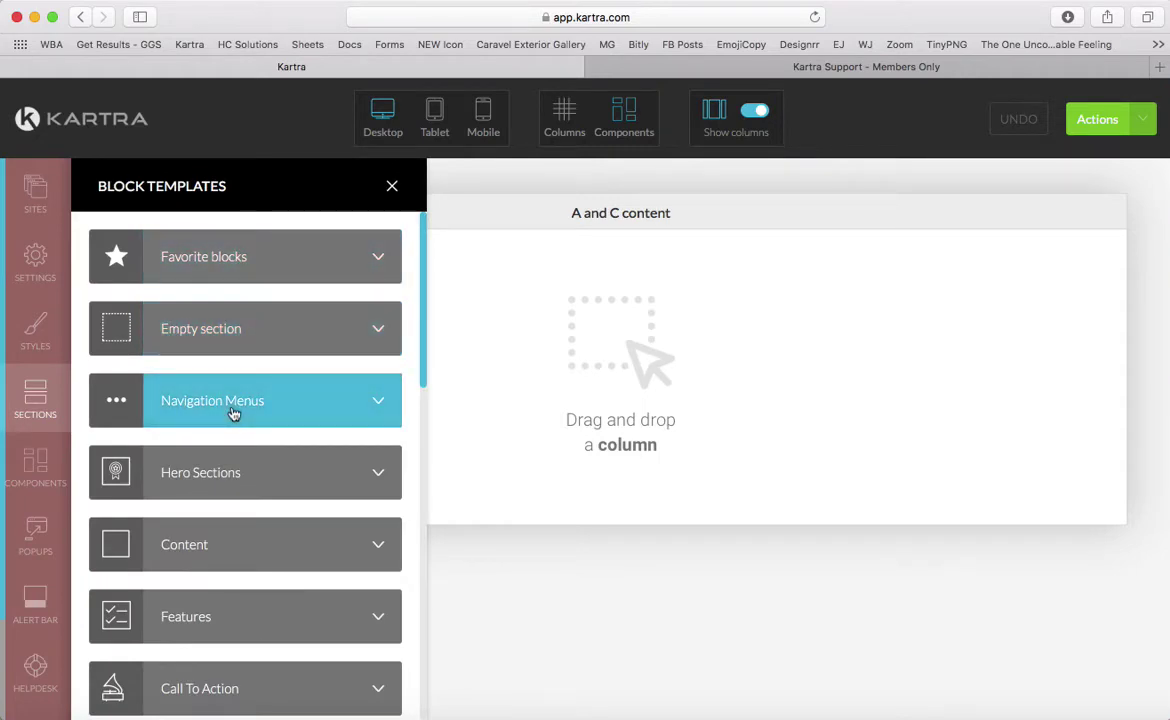
Step: Look through the available block template categories, such as navigation menus, hero sections, content and opt-in forms
scroll(205, 468, "down", 4)
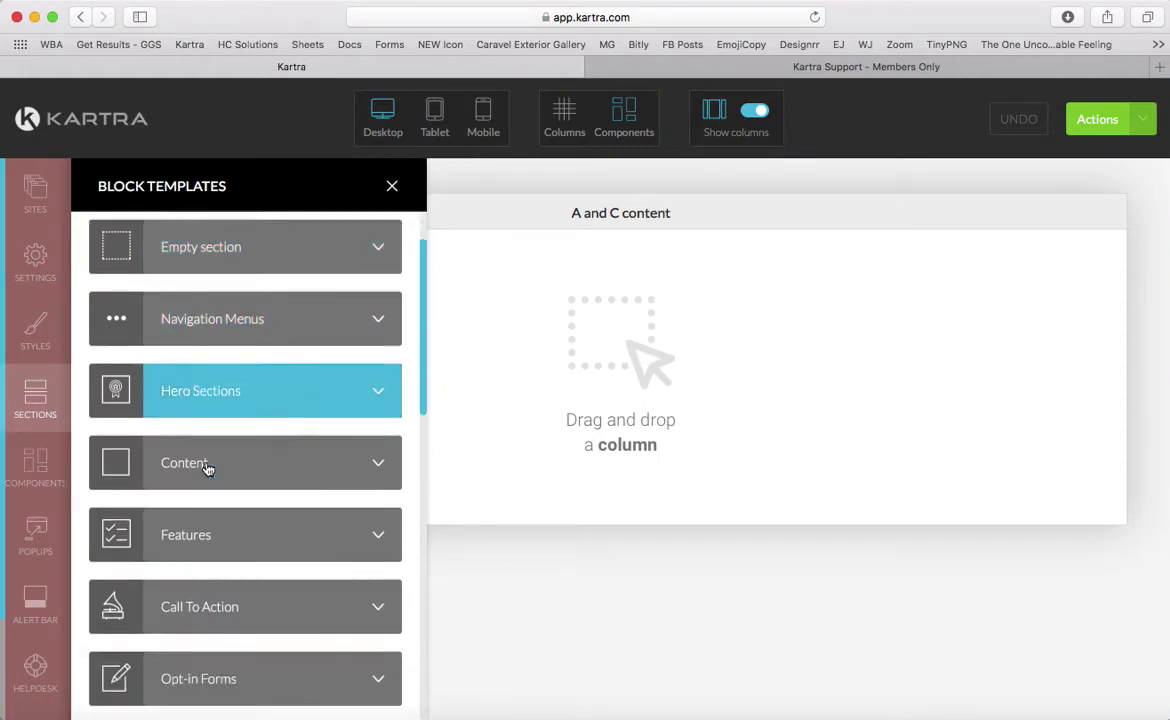
scroll(207, 288, "down", 1)
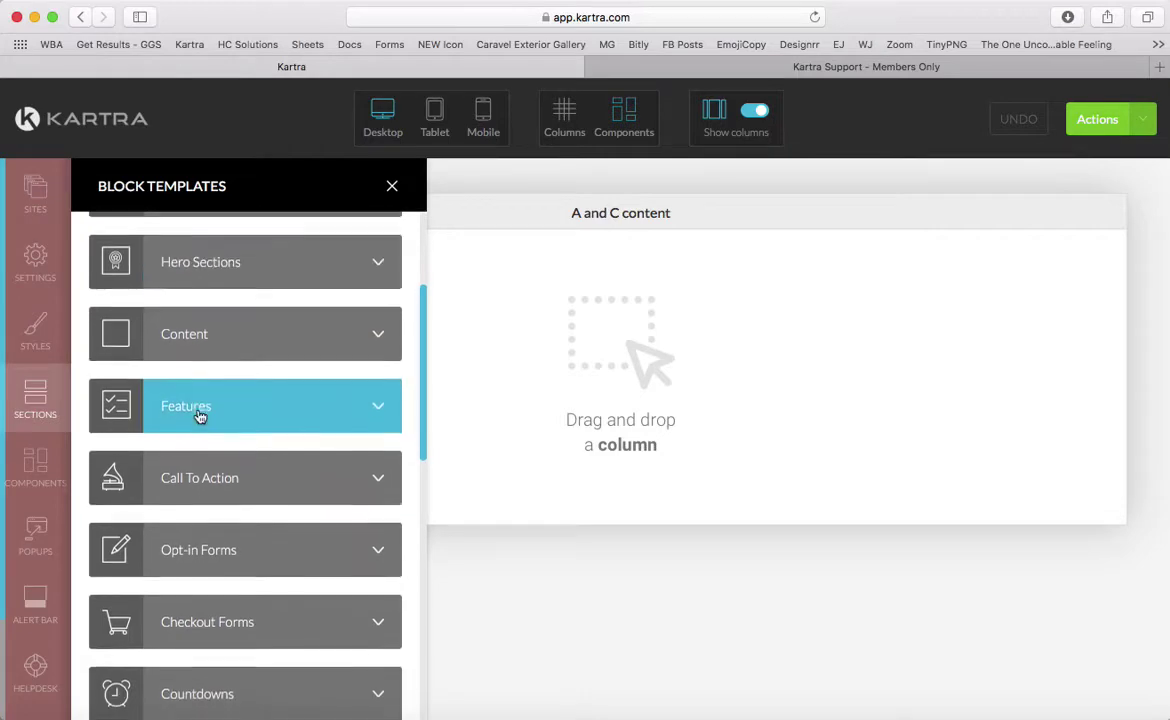
scroll(196, 410, "up", 3)
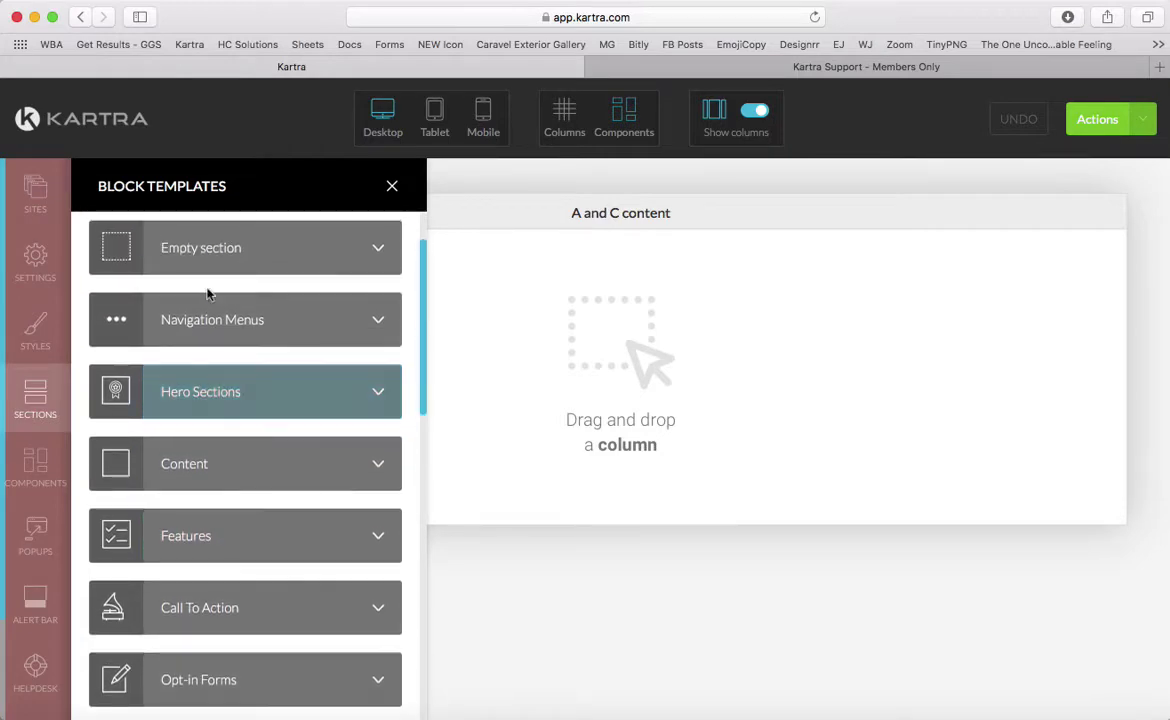
scroll(207, 360, "down", 1)
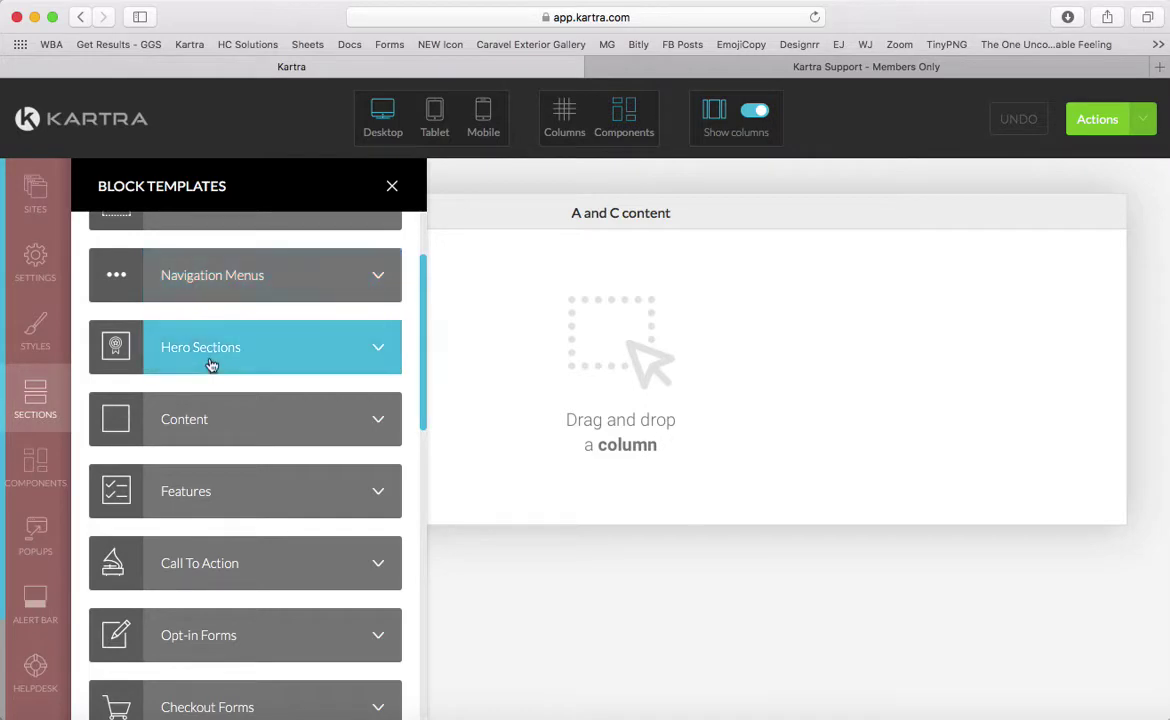
scroll(208, 350, "down", 1)
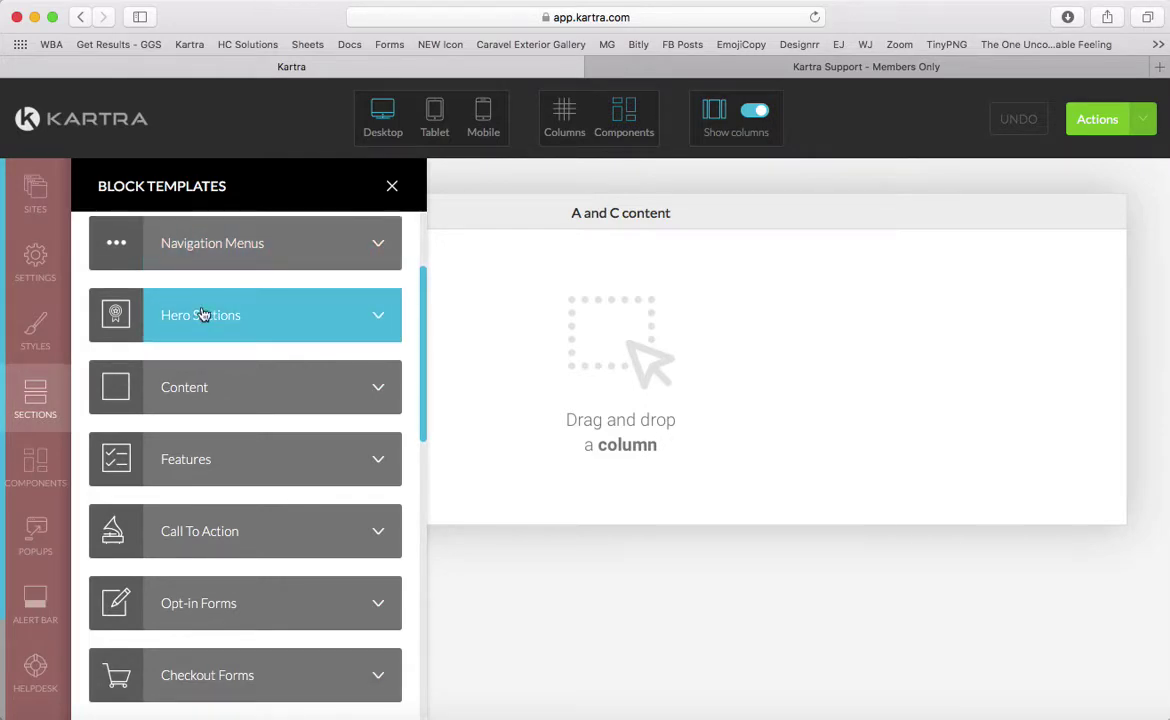
Step: Look through the Hero Sections block templates, and return to the list of template categories
left_click(202, 315)
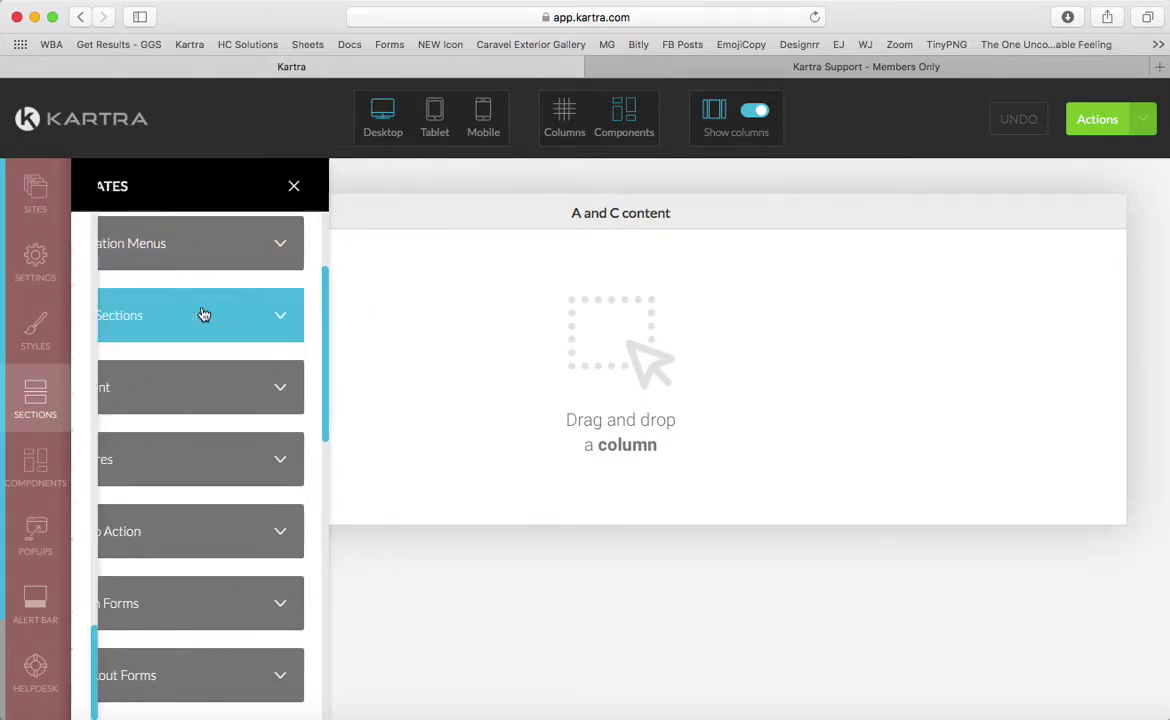
scroll(212, 398, "down", 10)
scroll(212, 398, "up", 8)
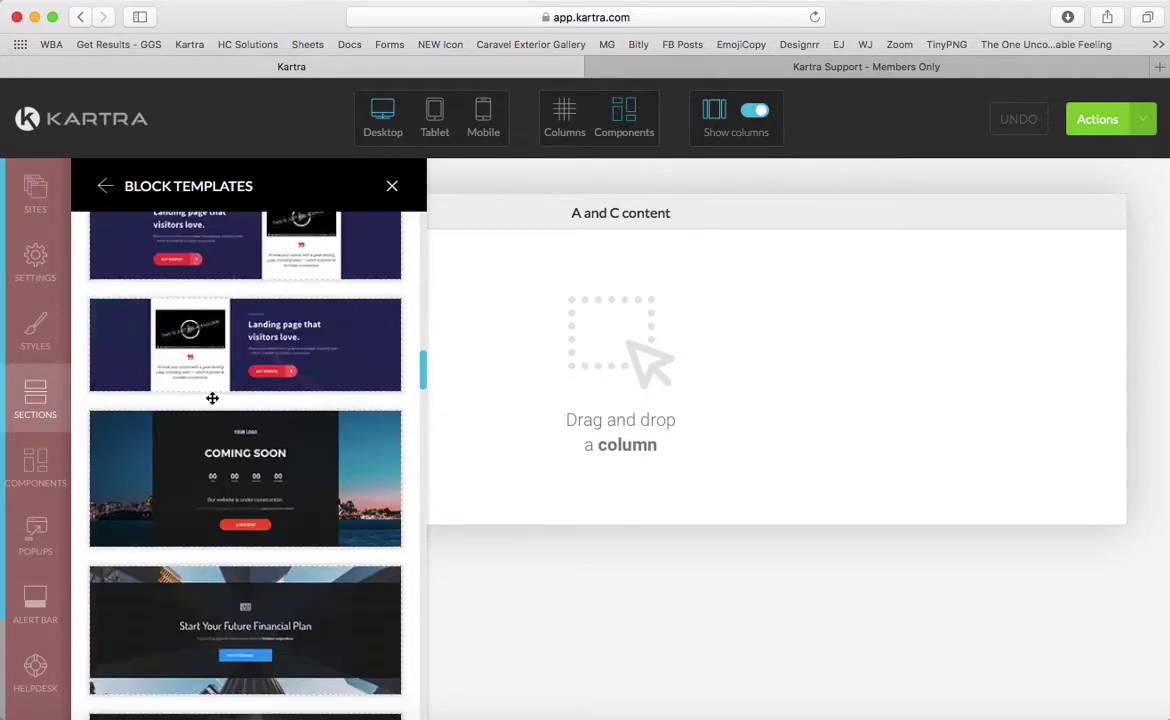
scroll(215, 386, "up", 5)
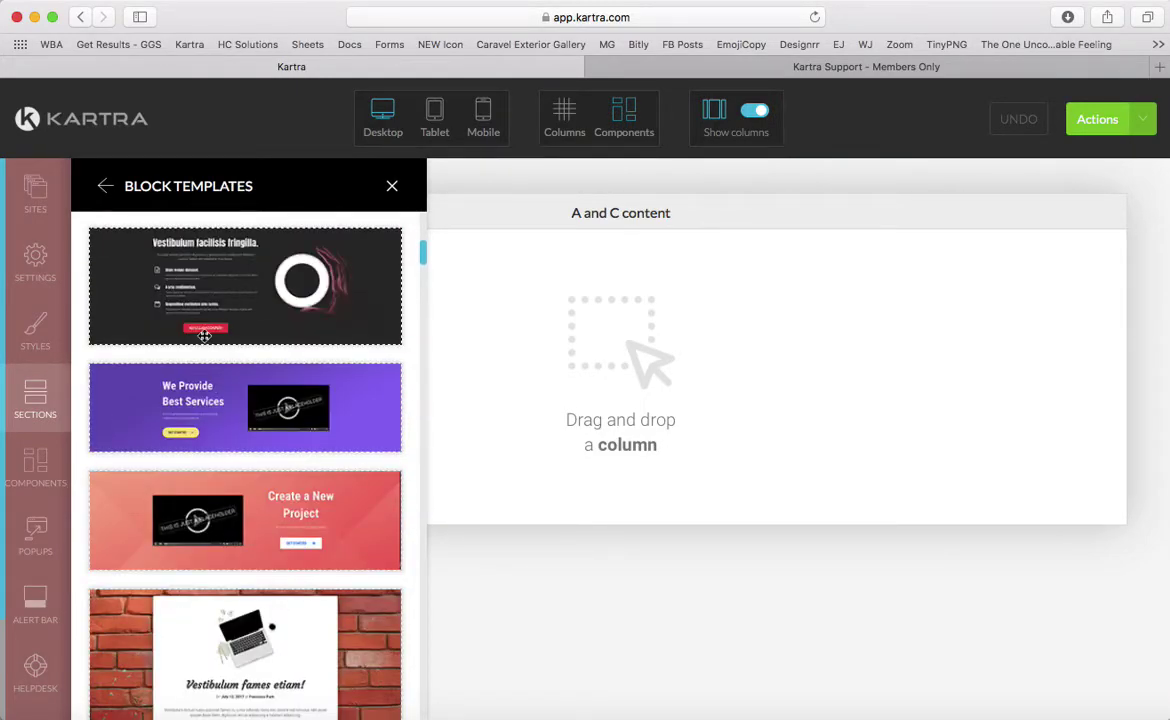
scroll(253, 469, "down", 1)
scroll(253, 469, "down", 6)
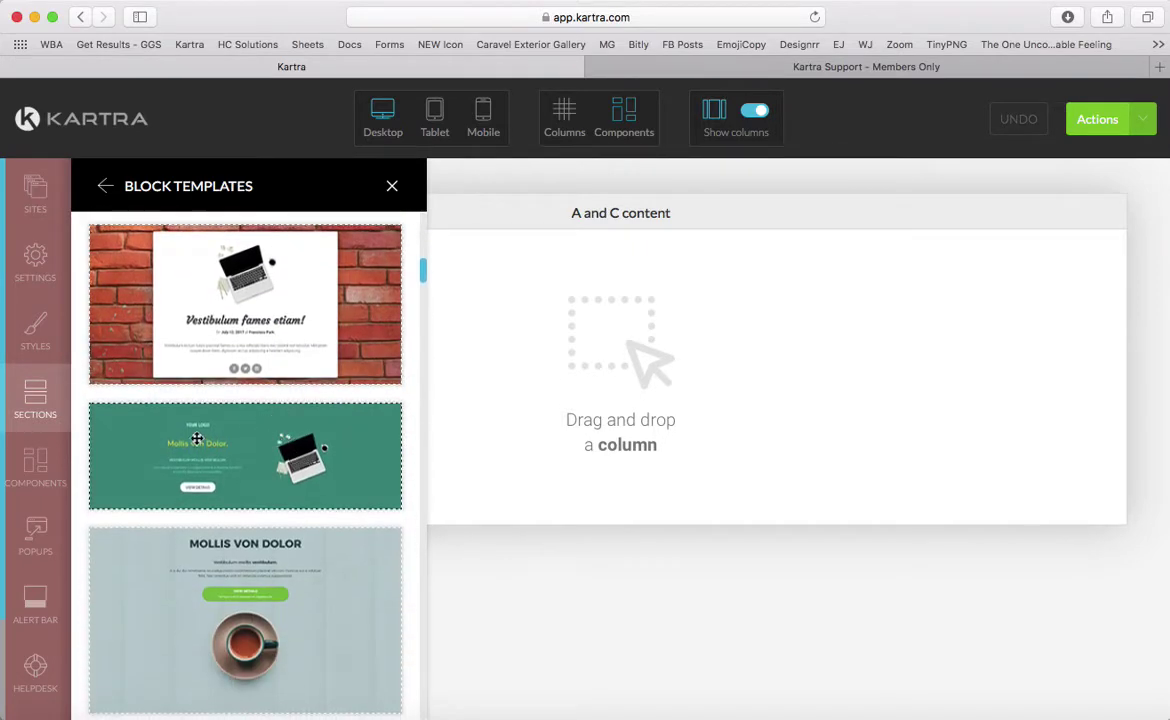
scroll(175, 530, "down", 3)
scroll(253, 554, "down", 3)
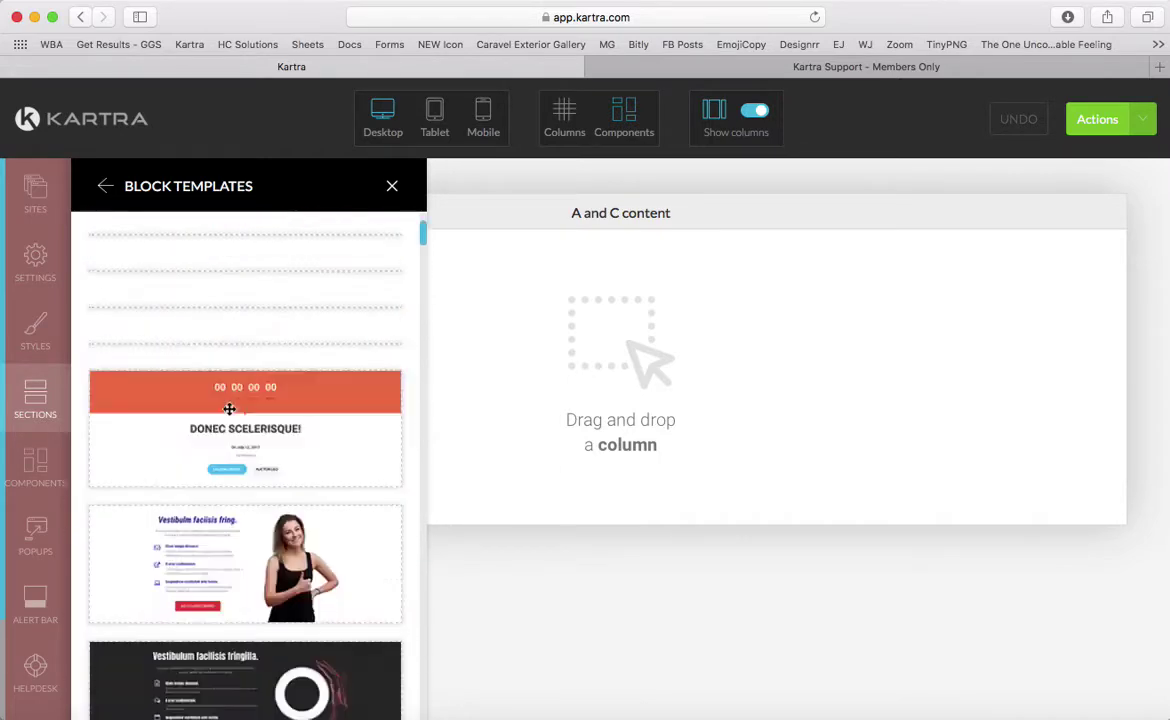
left_click(105, 186)
Step: Add the orange "Creative Web Design" block from the Hero Sections templates to the page
scroll(200, 440, "down", 2)
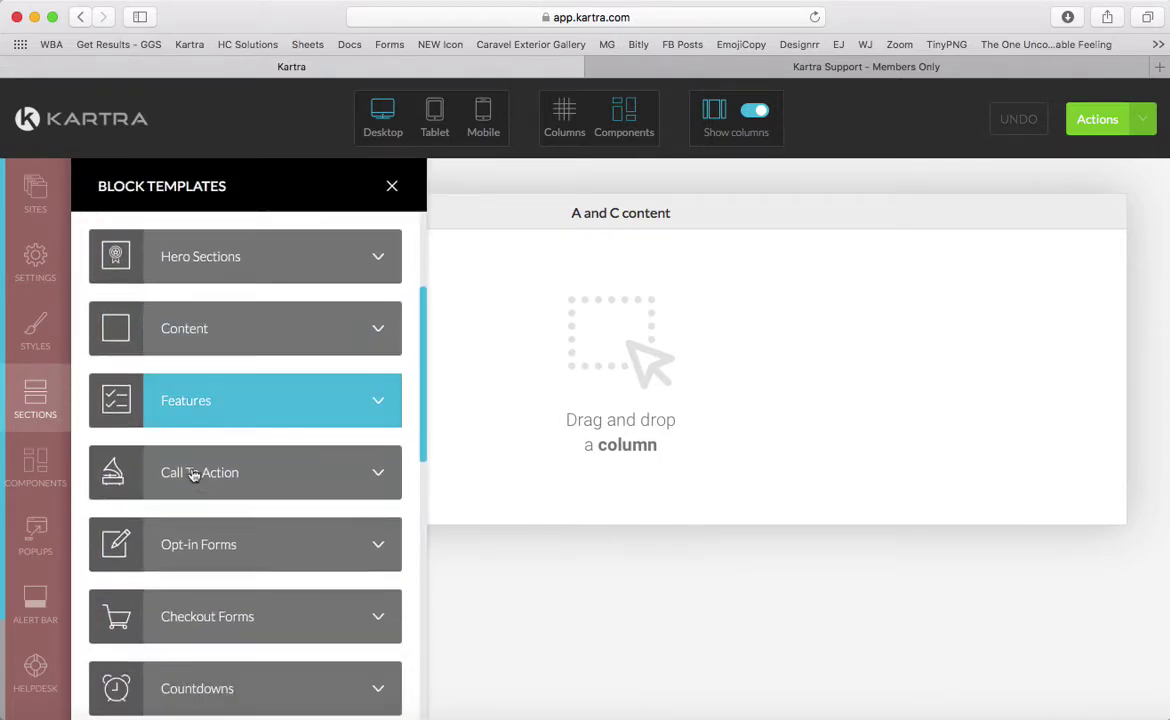
scroll(211, 468, "down", 10)
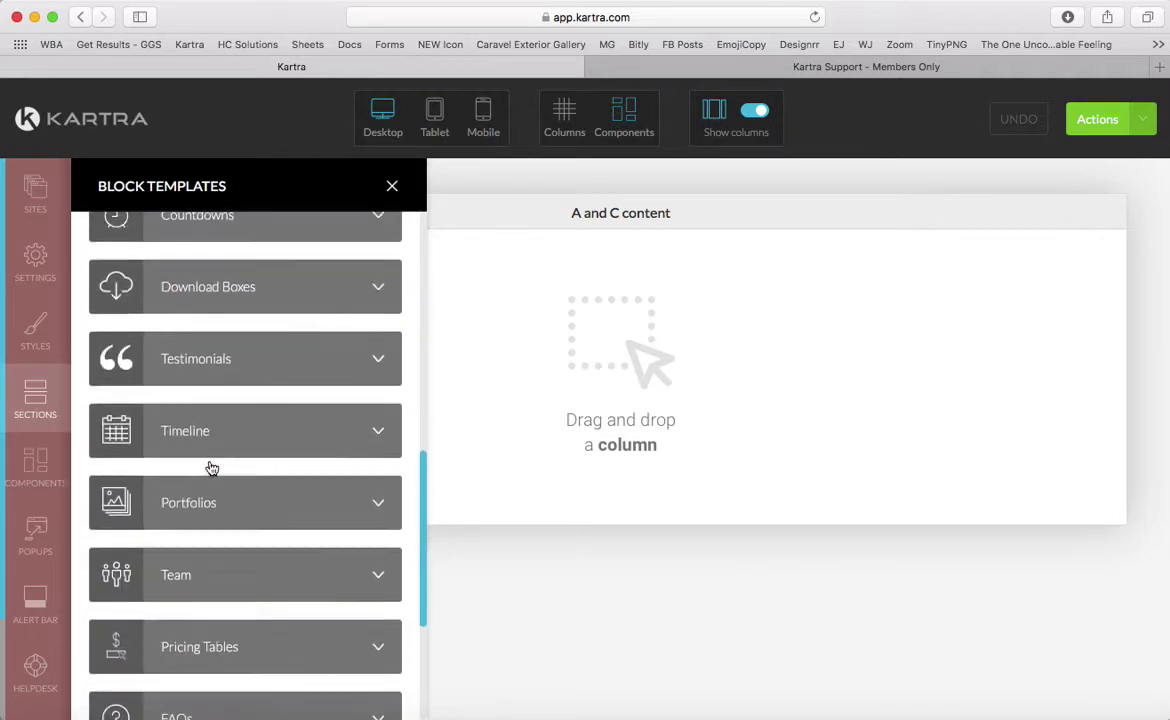
scroll(211, 468, "down", 3)
scroll(211, 375, "up", 13)
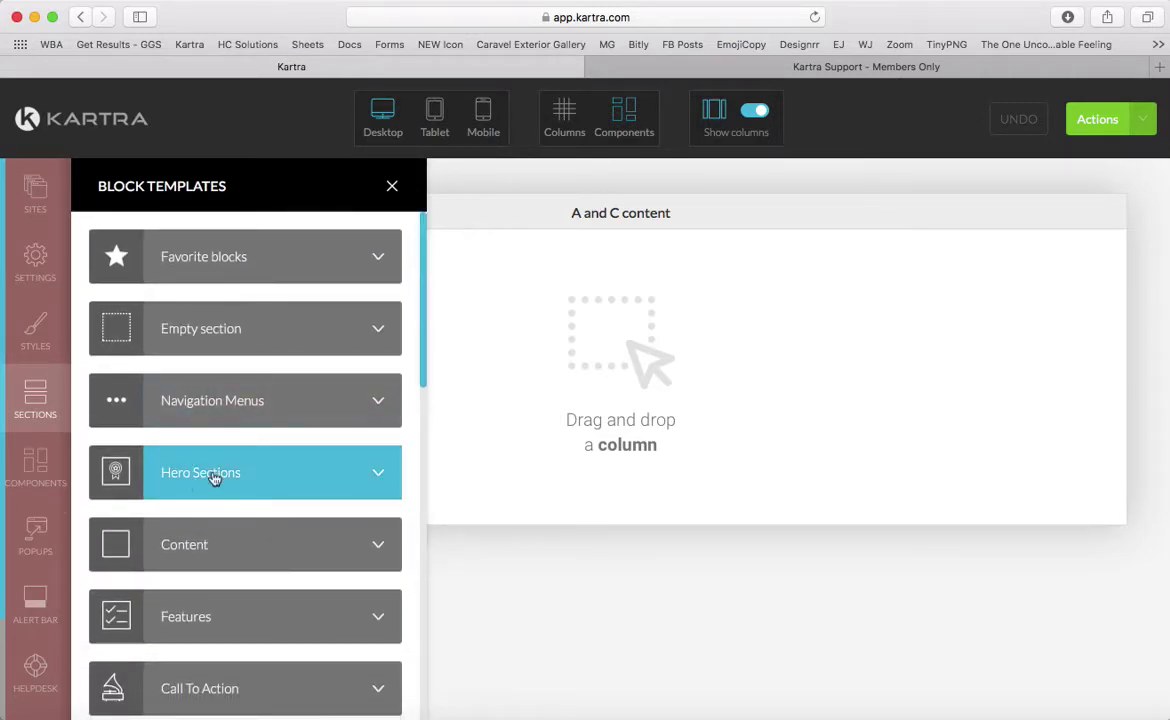
scroll(212, 500, "down", 2)
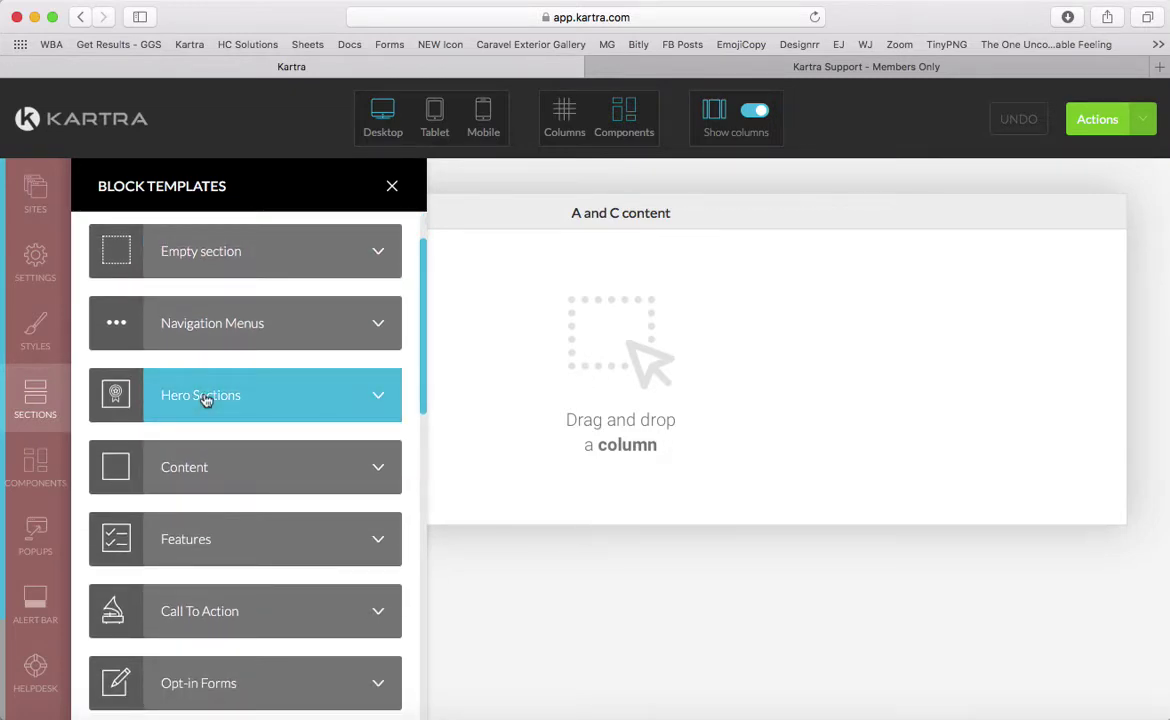
left_click(205, 398)
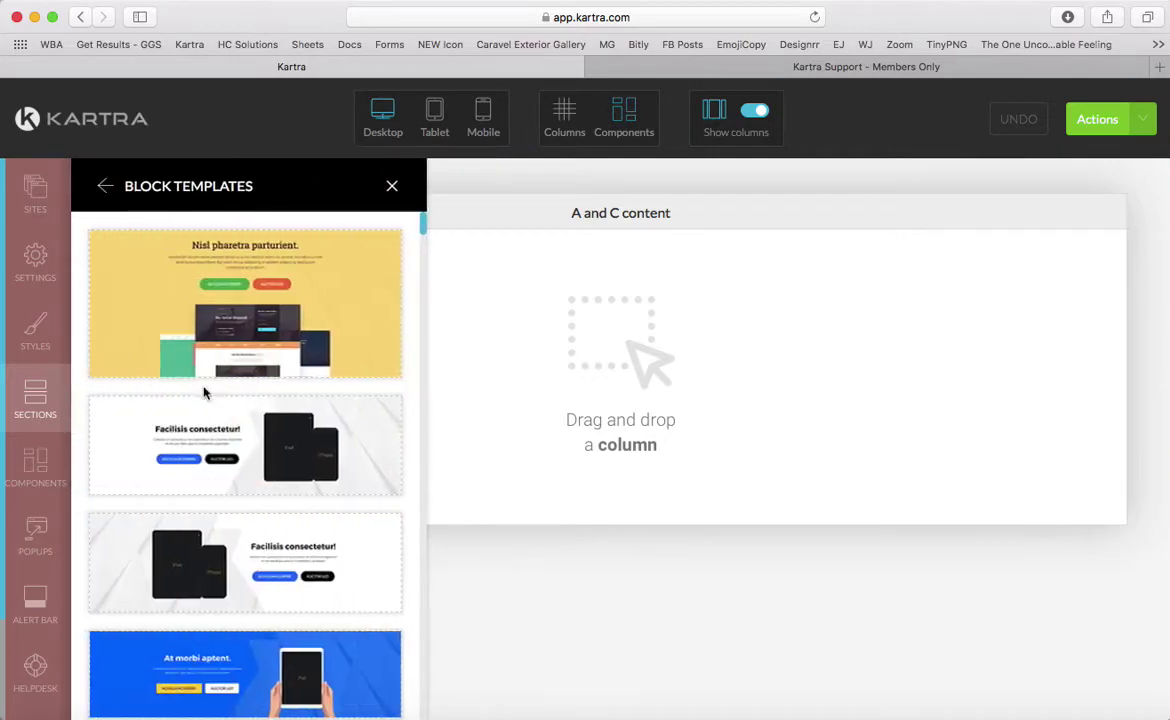
scroll(207, 458, "down", 10)
scroll(207, 458, "down", 15)
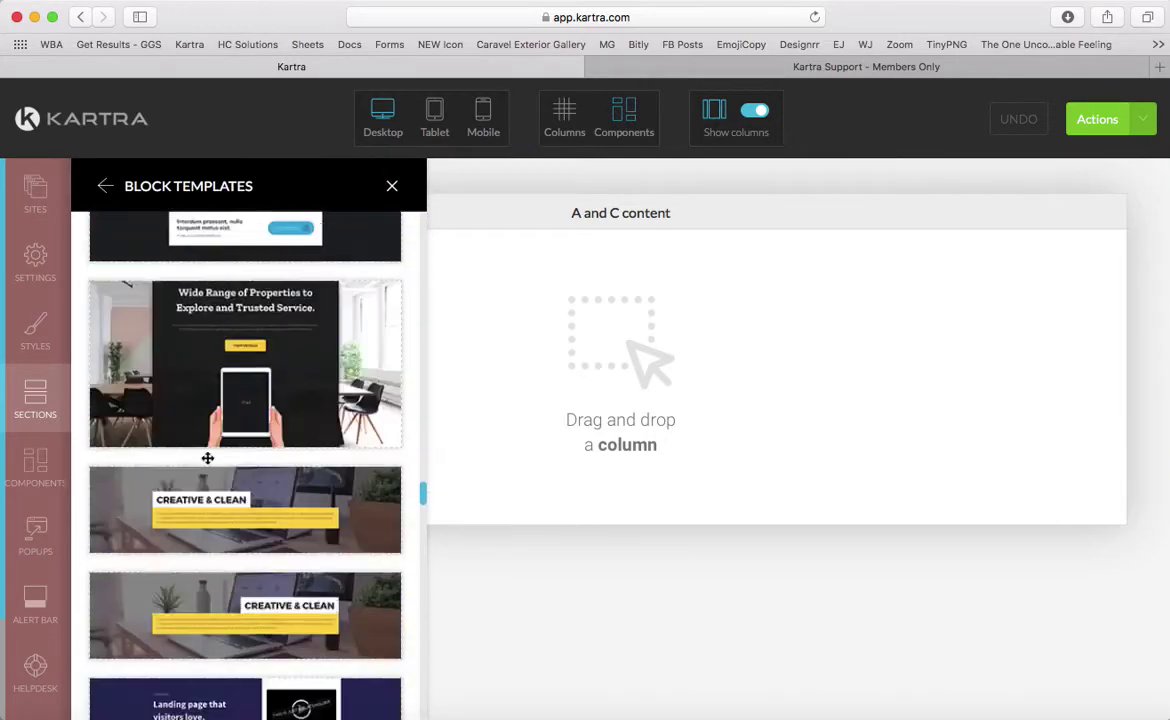
scroll(187, 570, "down", 5)
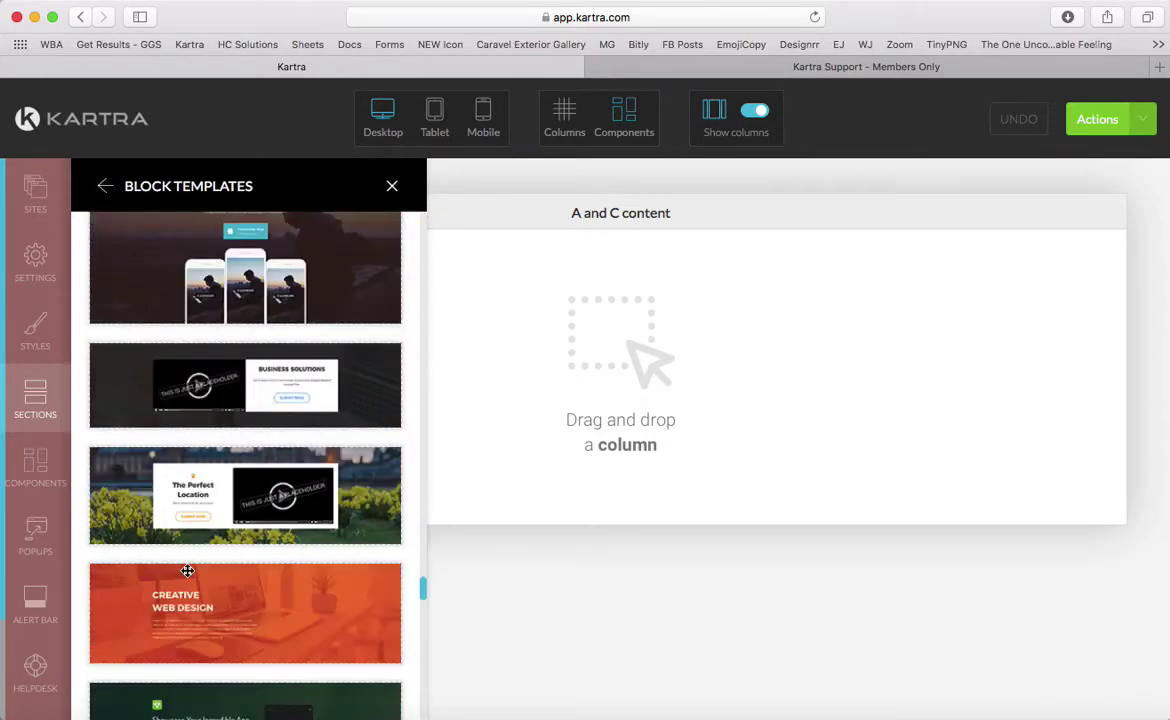
scroll(200, 500, "down", 3)
left_click_drag(188, 404, 600, 282)
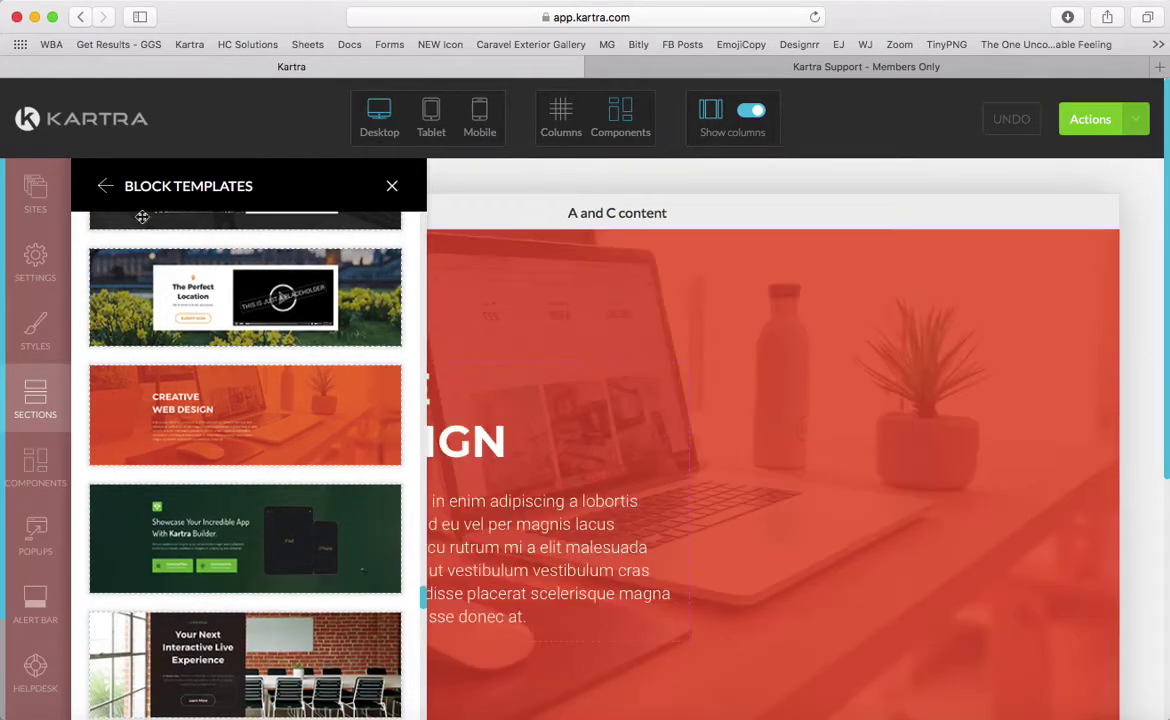
Step: Add the dark "My Contact" block with a map from the Contact templates below the hero section
scroll(203, 484, "down", 5)
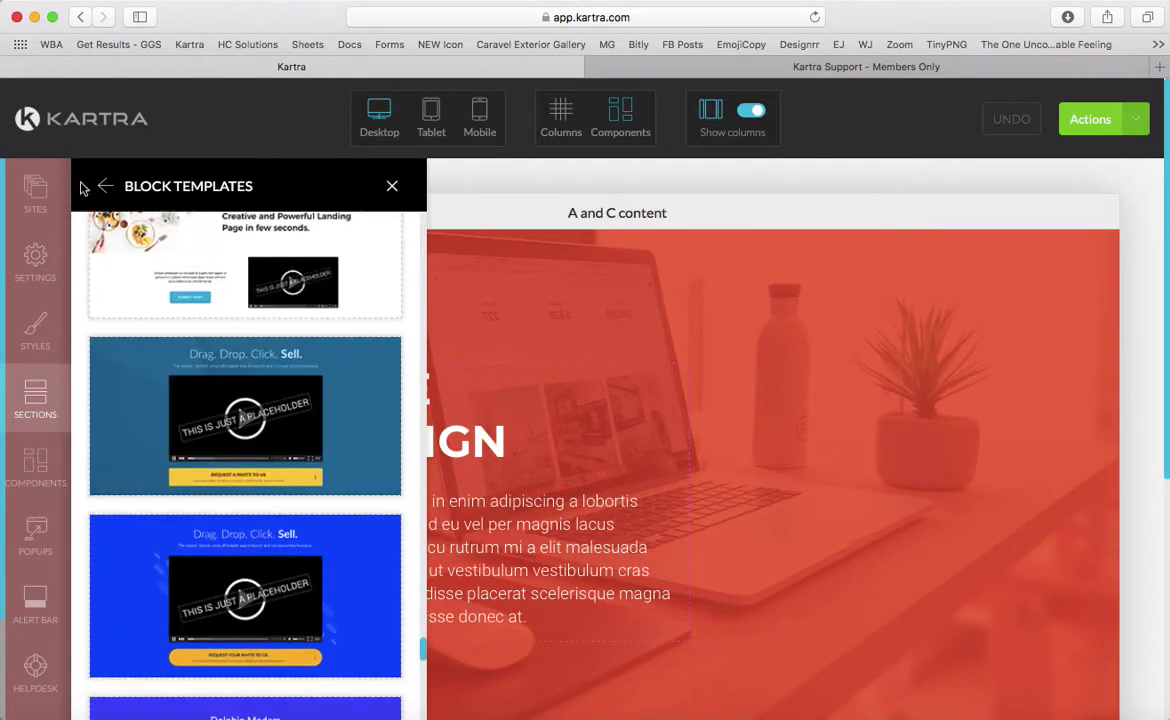
left_click(105, 186)
scroll(170, 472, "down", 6)
scroll(170, 472, "down", 2)
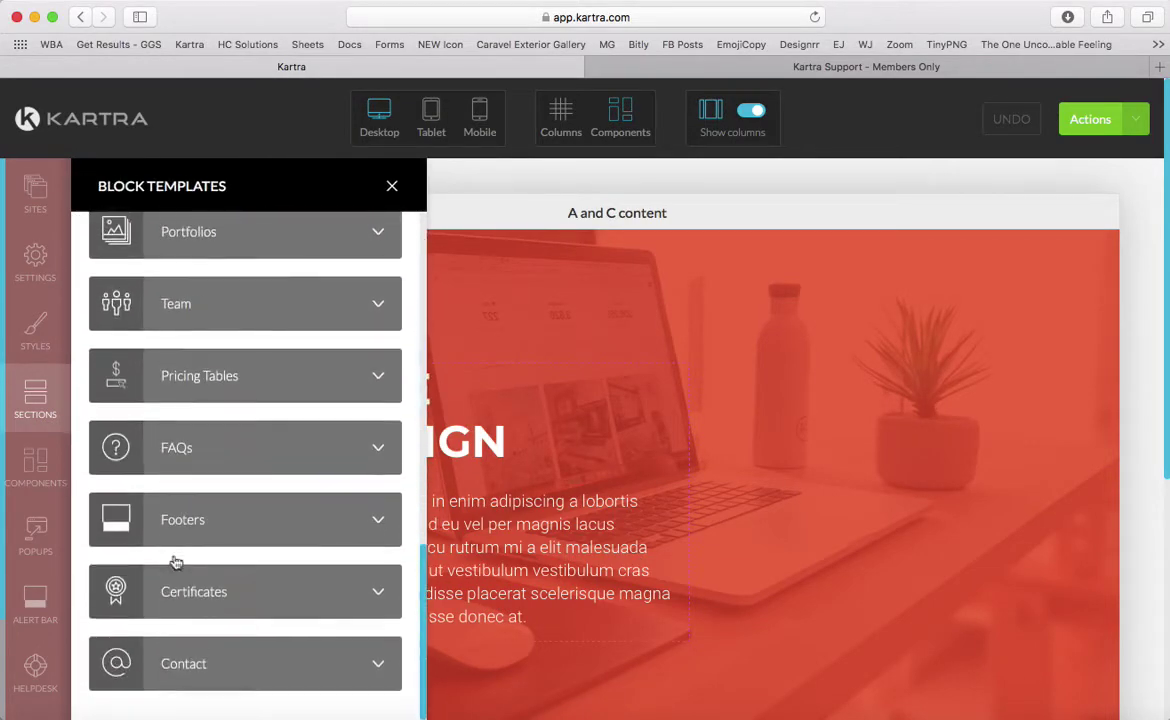
left_click(196, 676)
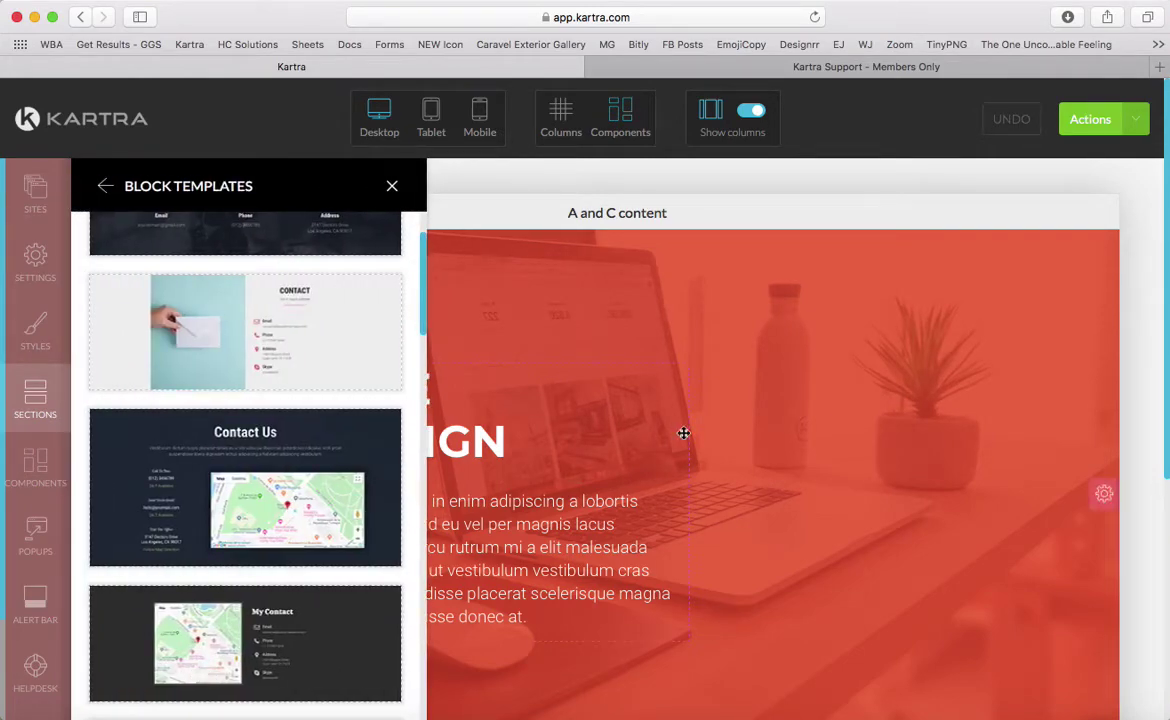
scroll(683, 433, "down", 5)
left_click_drag(245, 630, 706, 389)
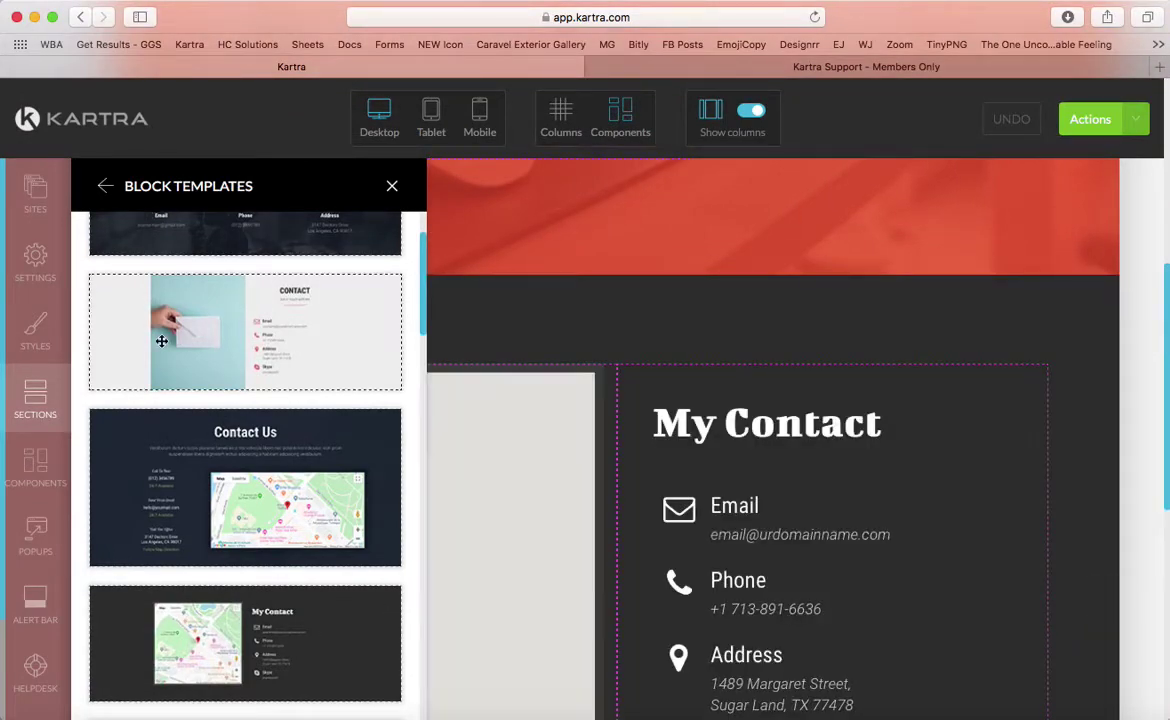
Step: Go back to the block template categories, look them over, and close the block templates to show the full page
scroll(164, 334, "up", 2)
left_click(105, 188)
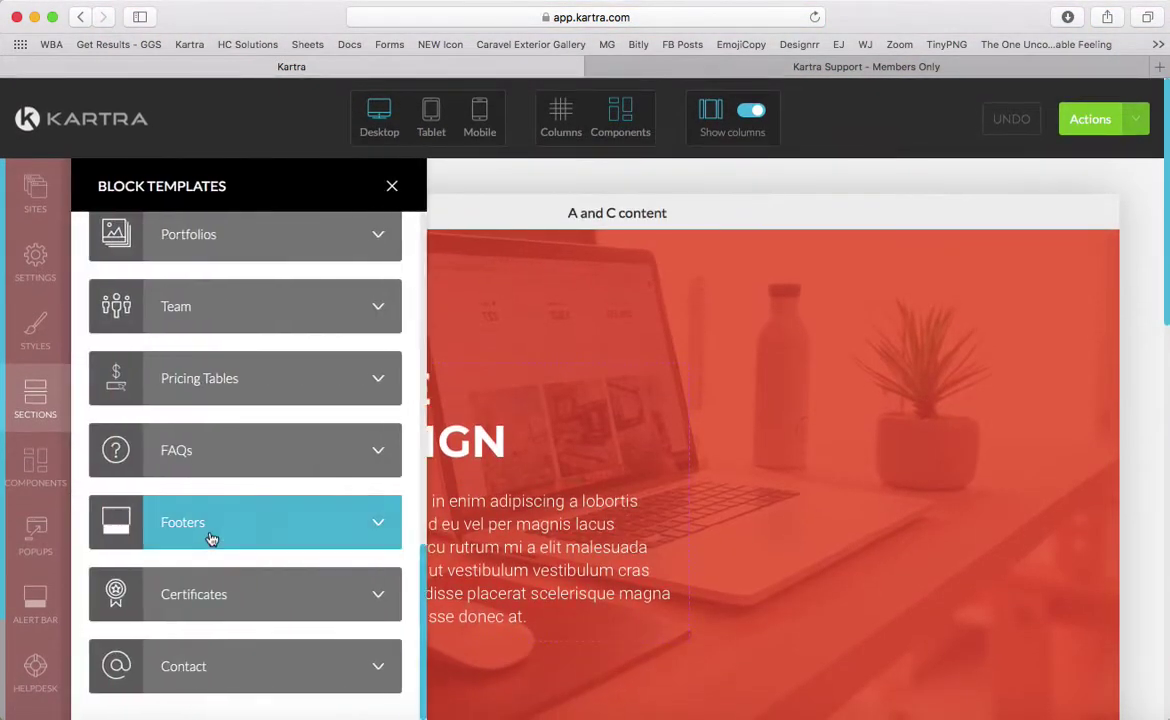
scroll(240, 430, "up", 10)
scroll(240, 430, "down", 4)
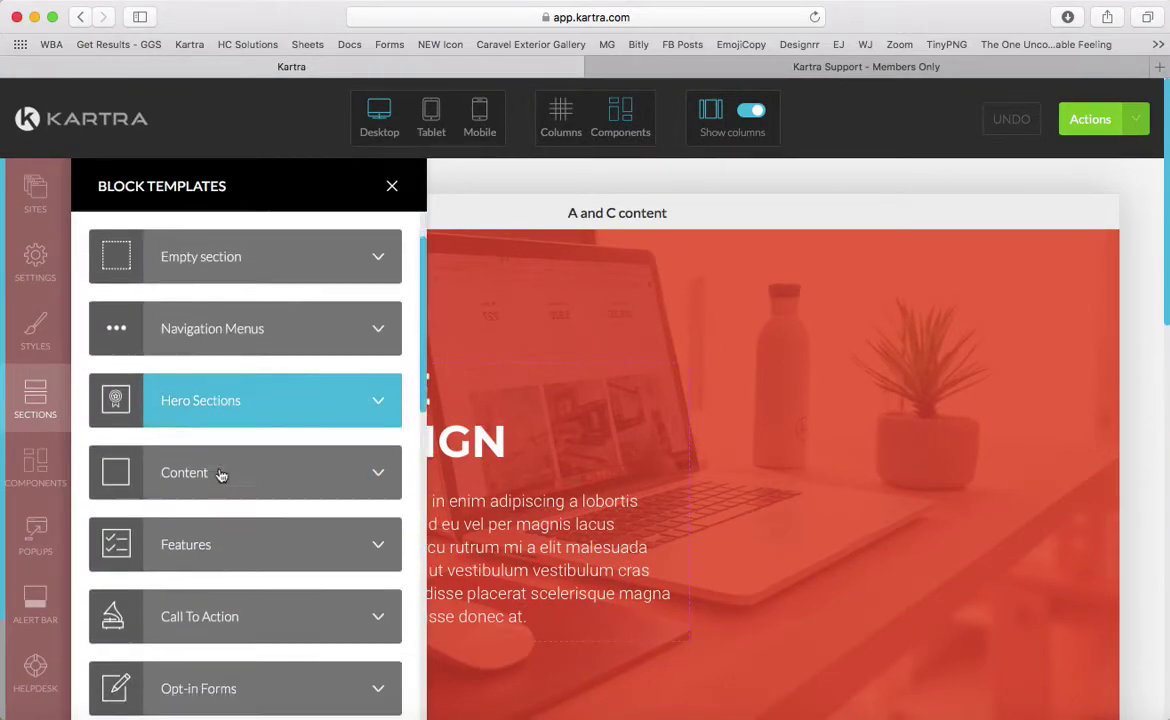
scroll(256, 440, "down", 1)
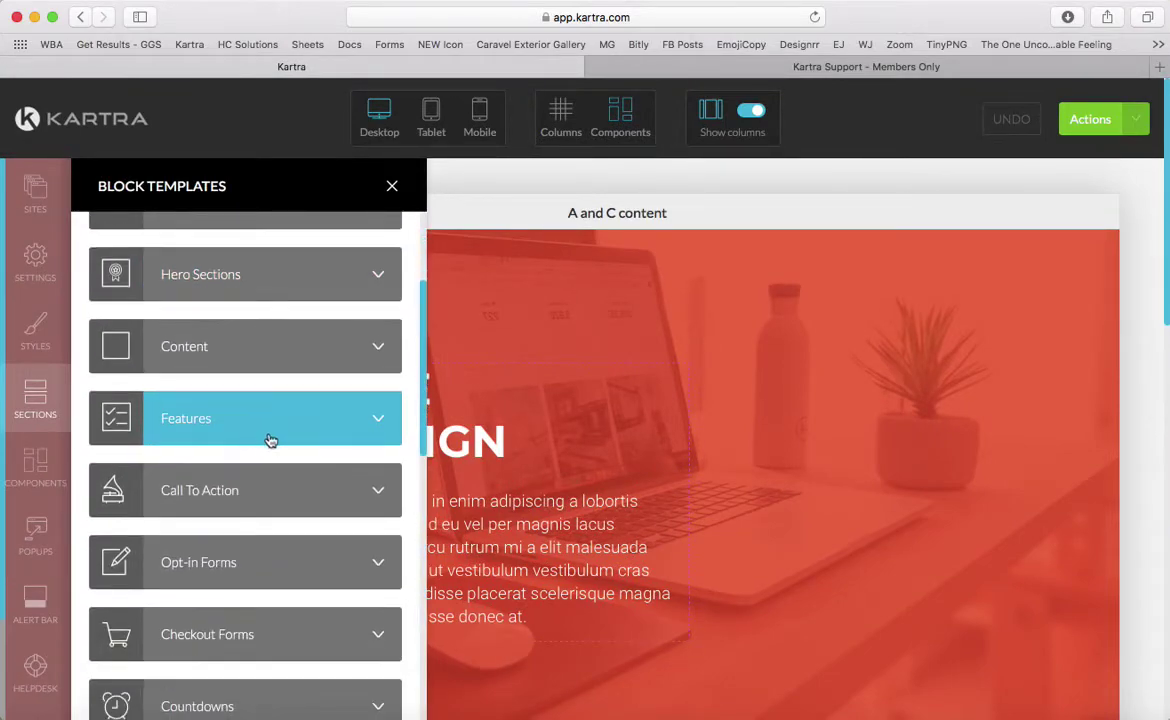
left_click(392, 191)
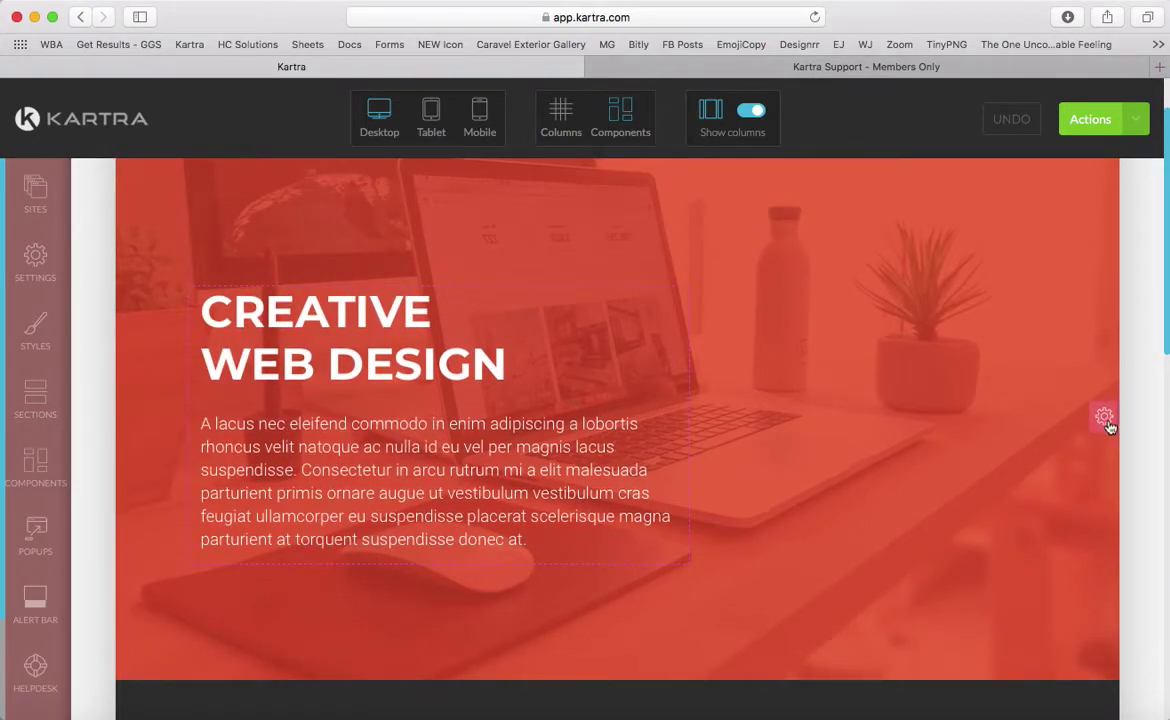
Step: Expand the section tools of the Creative Web Design section and of the My Contact section
scroll(1095, 410, "up", 2)
scroll(1088, 427, "down", 1)
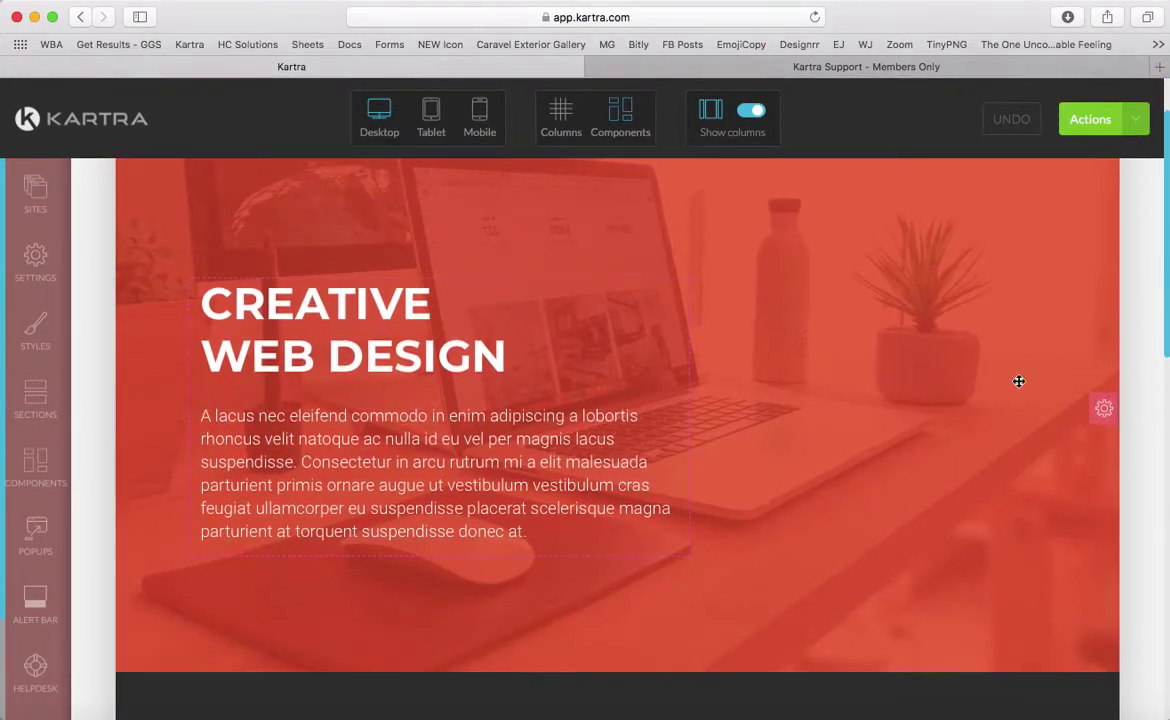
left_click(1106, 410)
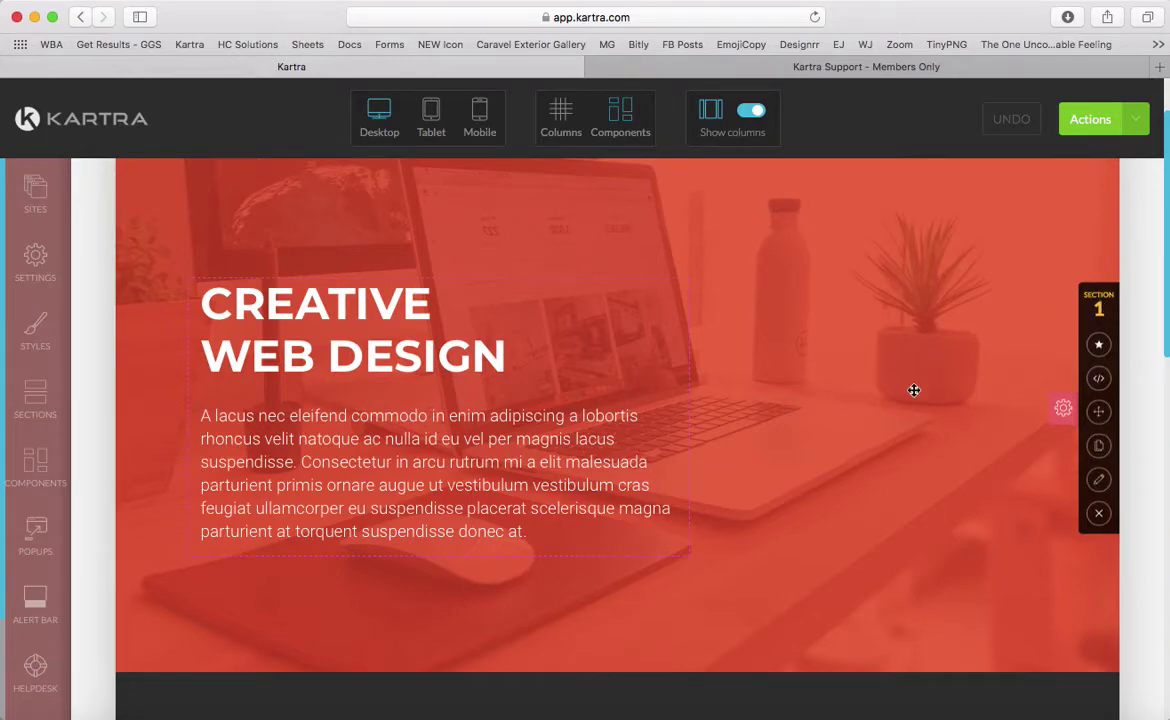
scroll(1058, 658, "down", 5)
left_click(1103, 598)
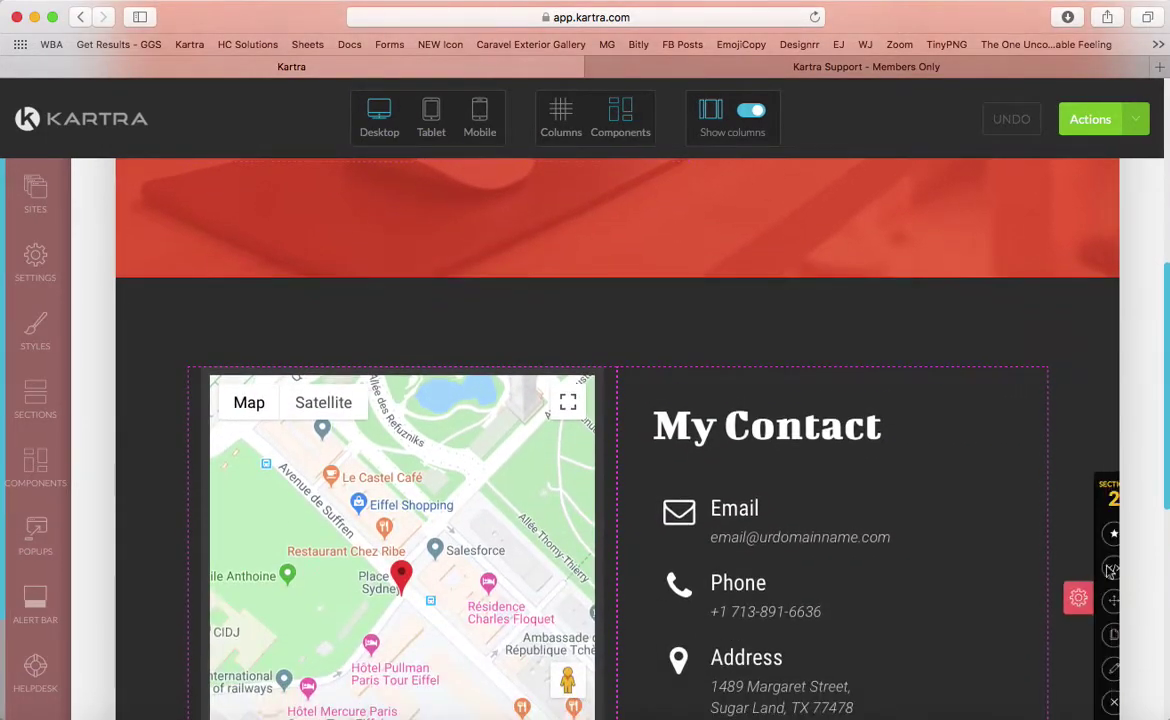
Step: Examine the section tools of the Creative Web Design section, open its source code editor and close it again
scroll(931, 373, "up", 4)
scroll(931, 373, "up", 3)
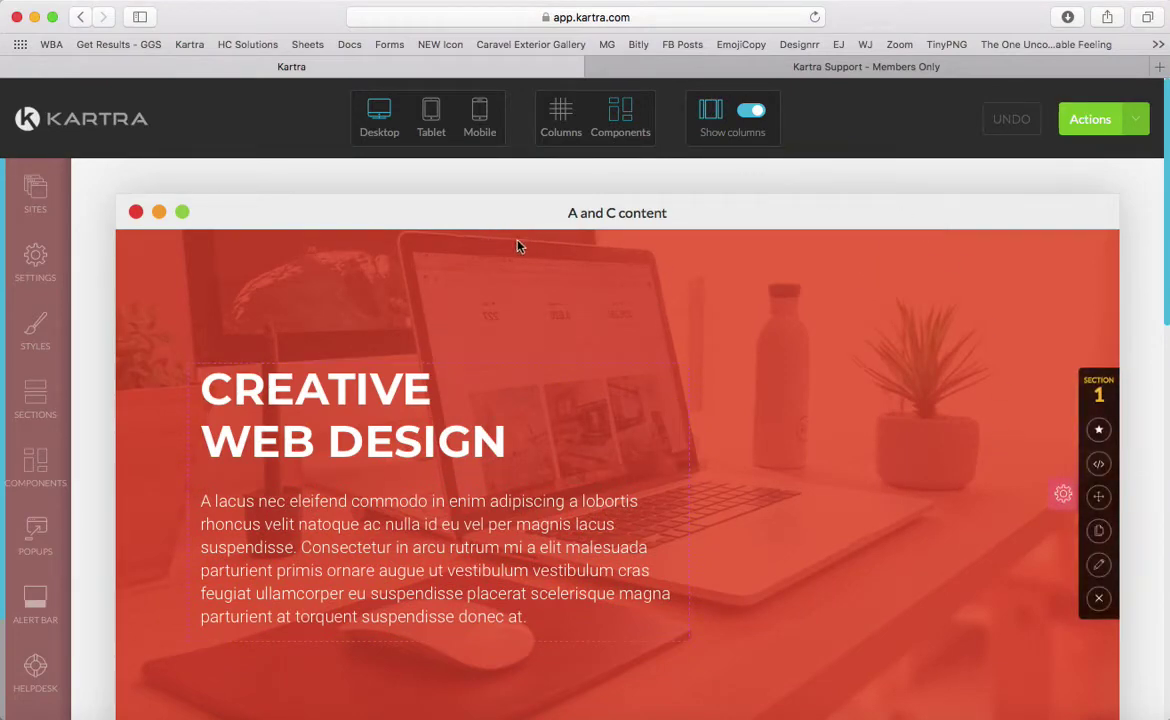
scroll(806, 283, "down", 2)
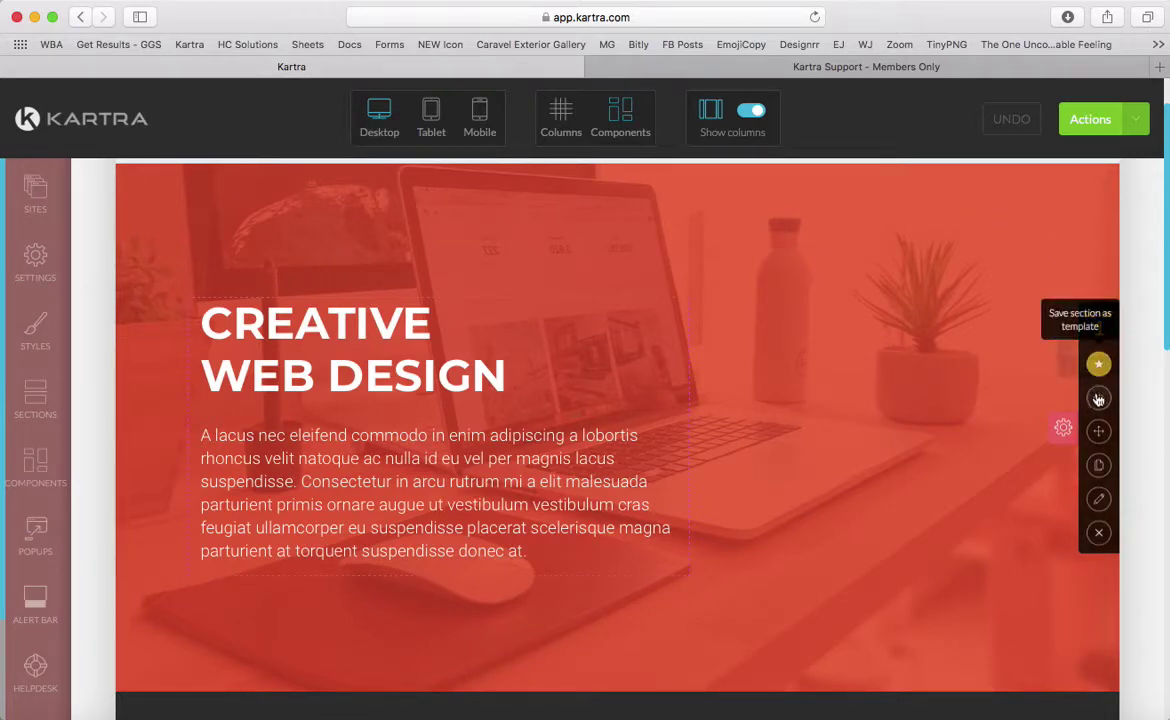
scroll(913, 534, "down", 6)
scroll(913, 534, "up", 5)
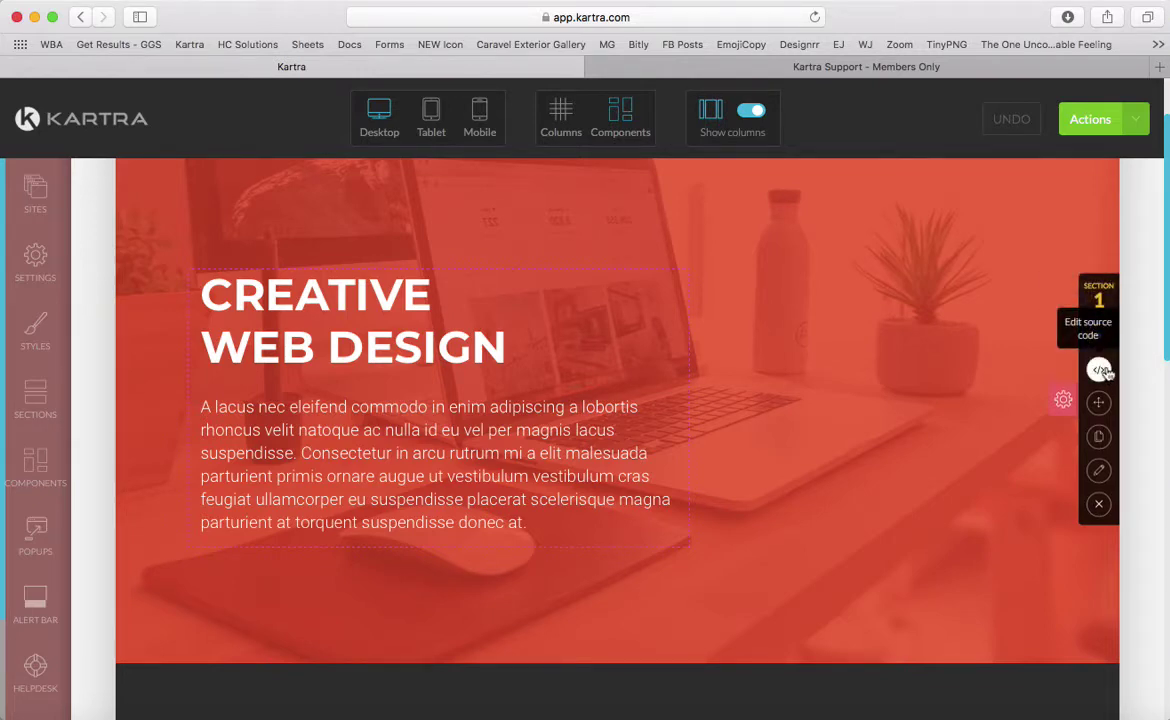
left_click(1100, 371)
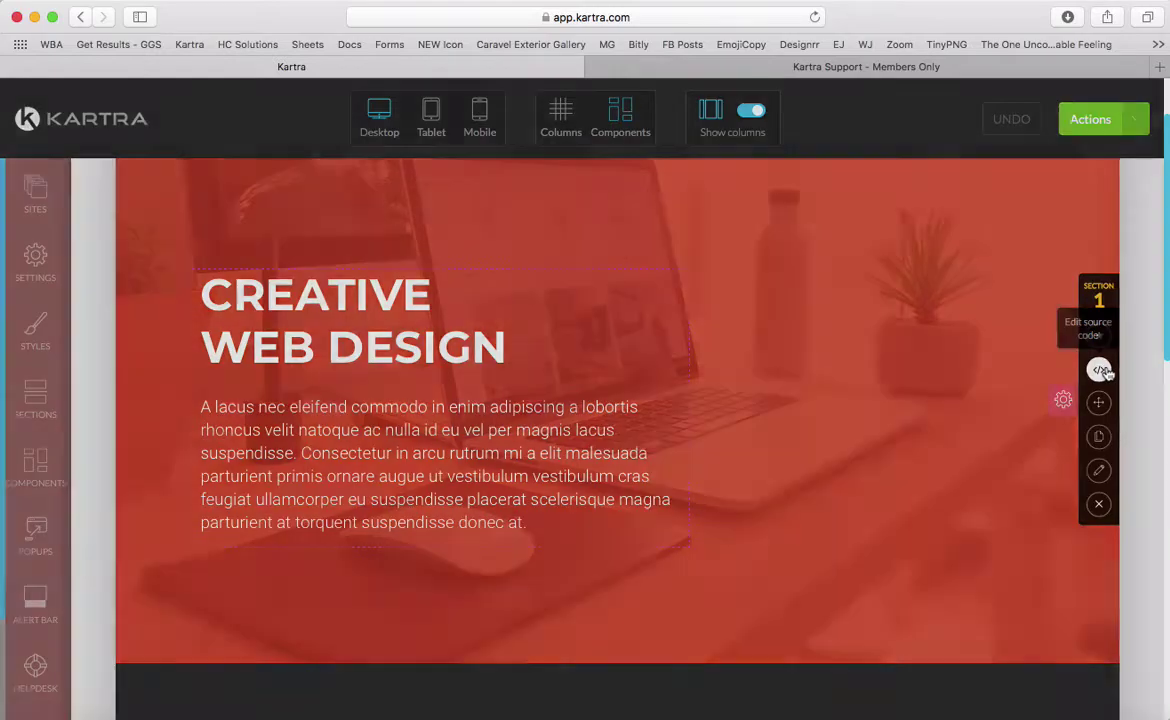
left_click(998, 149)
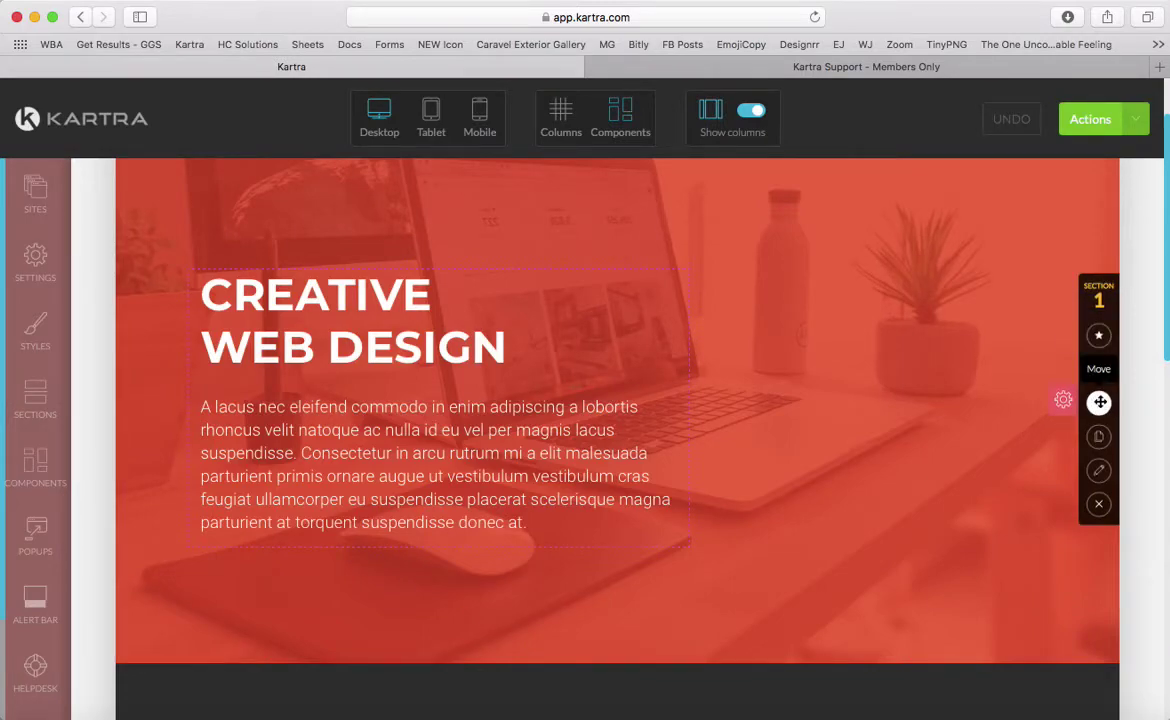
Step: Move the My Contact section above the Creative Web Design section, and duplicate the Creative Web Design section
scroll(817, 467, "down", 10)
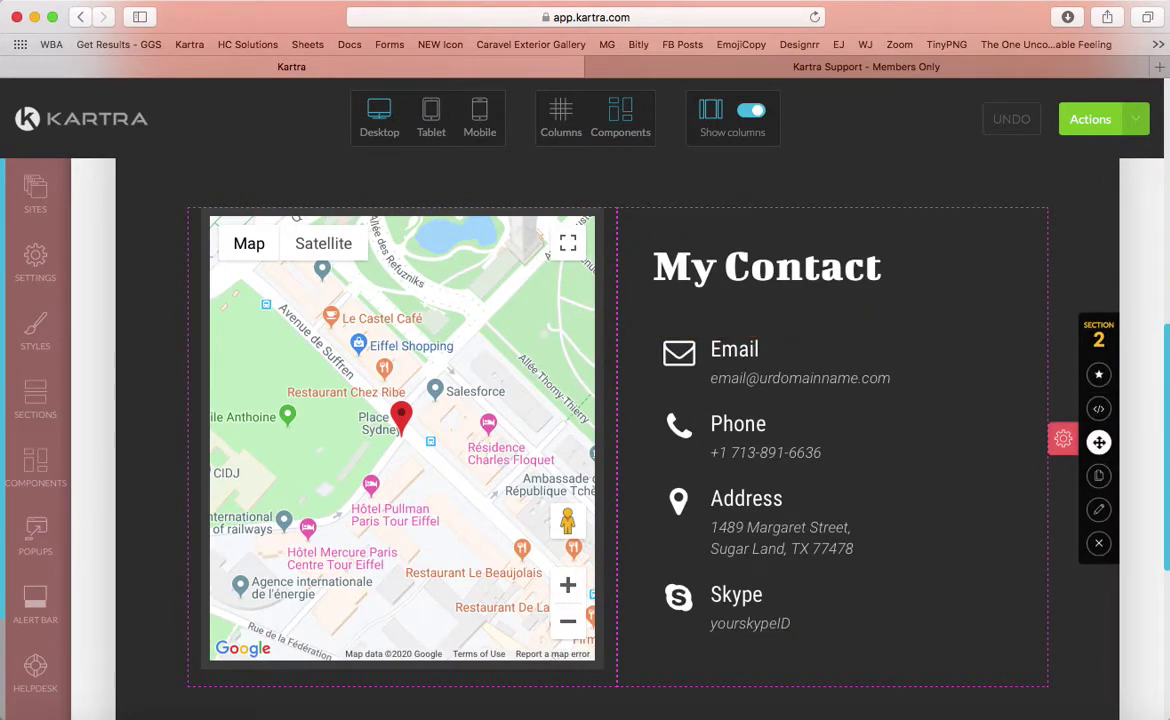
scroll(1100, 92, "down", 5)
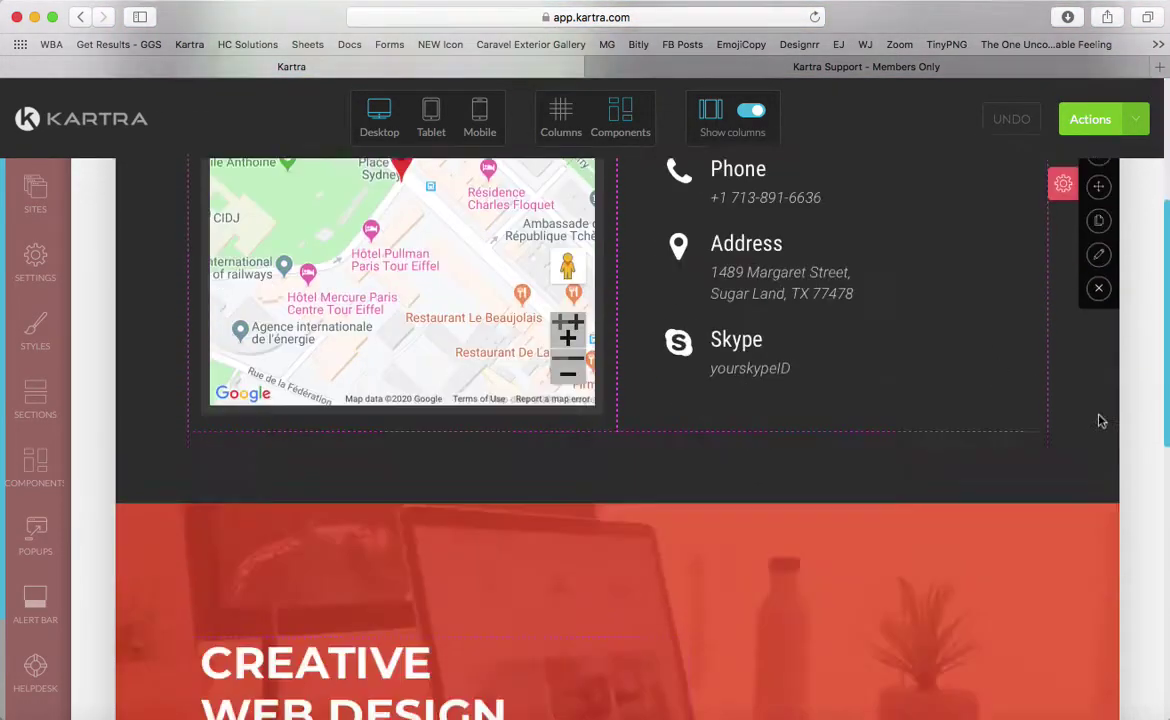
scroll(1097, 417, "down", 5)
scroll(1048, 315, "up", 2)
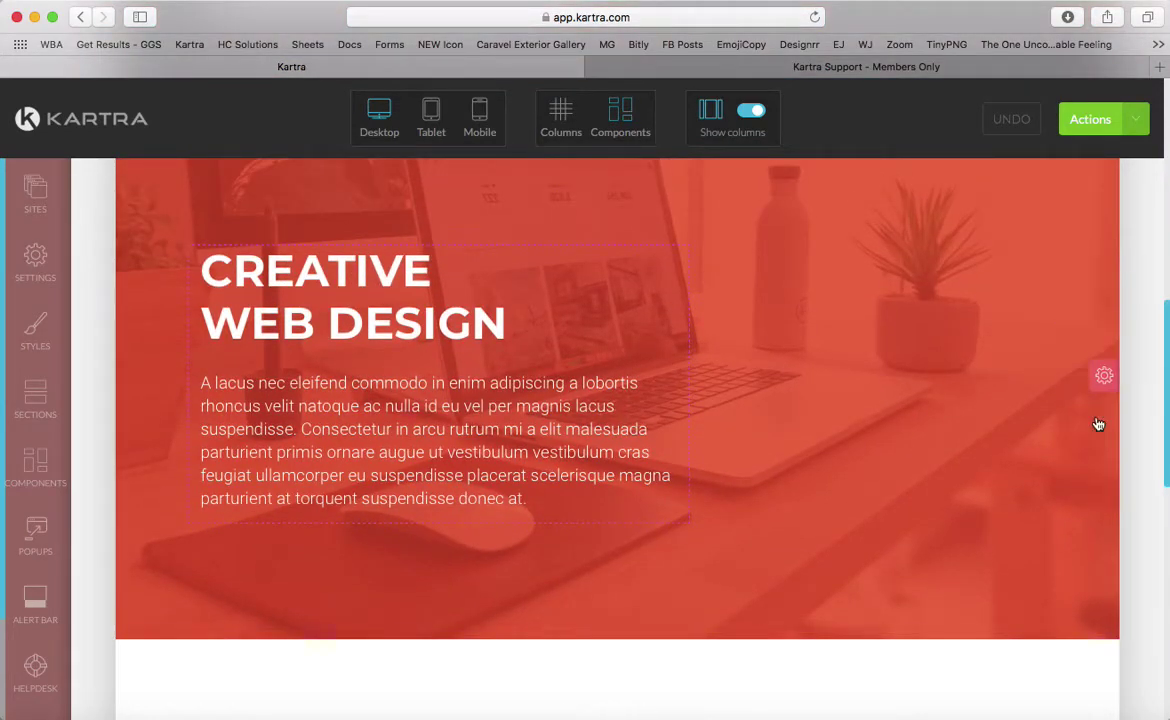
scroll(990, 524, "up", 2)
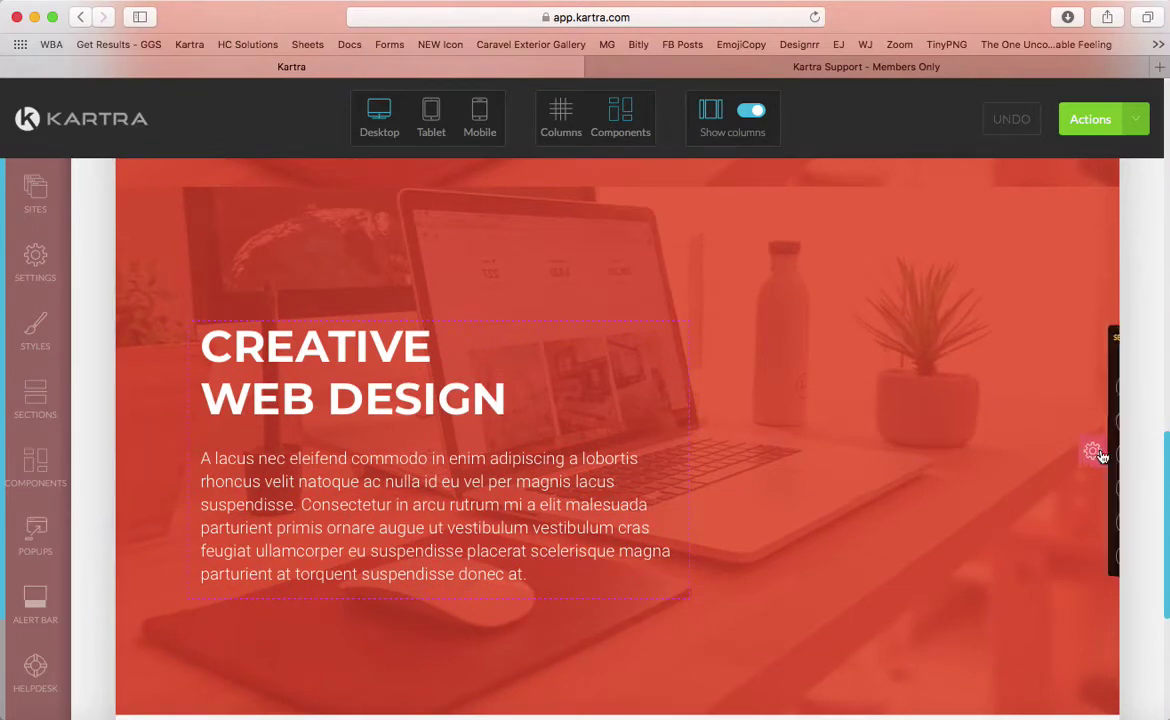
Step: Open the configuration of the third section, the lower Creative Web Design block
mouse_move(1104, 451)
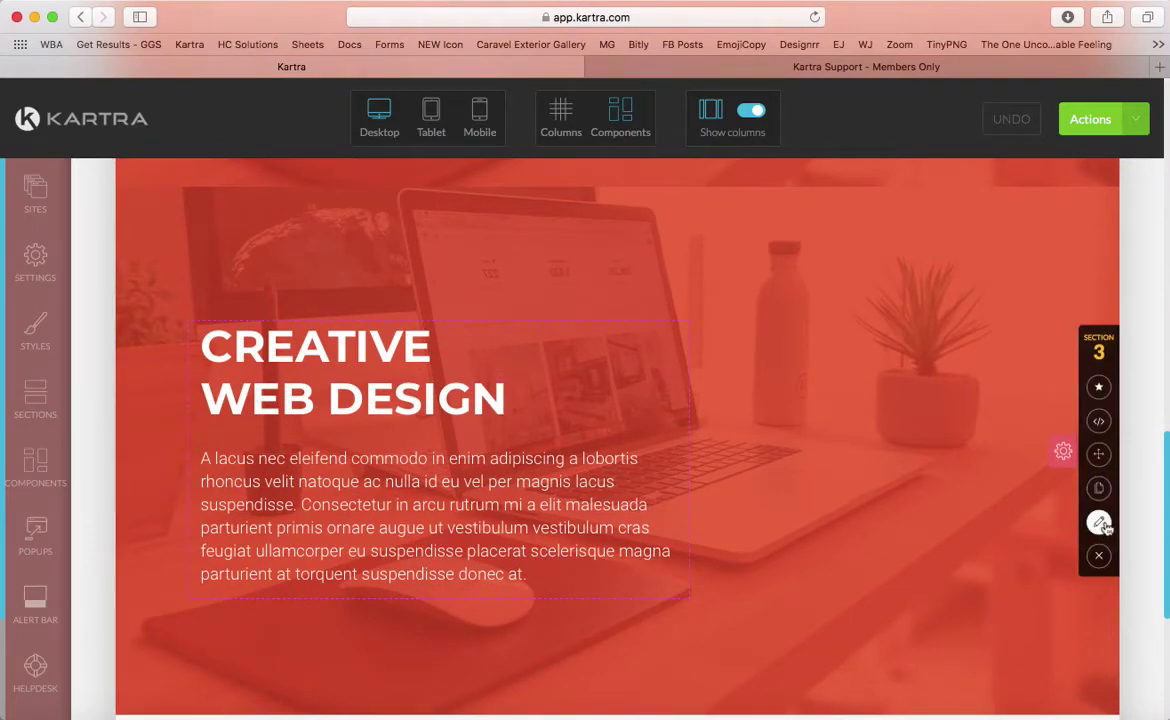
left_click(1099, 522)
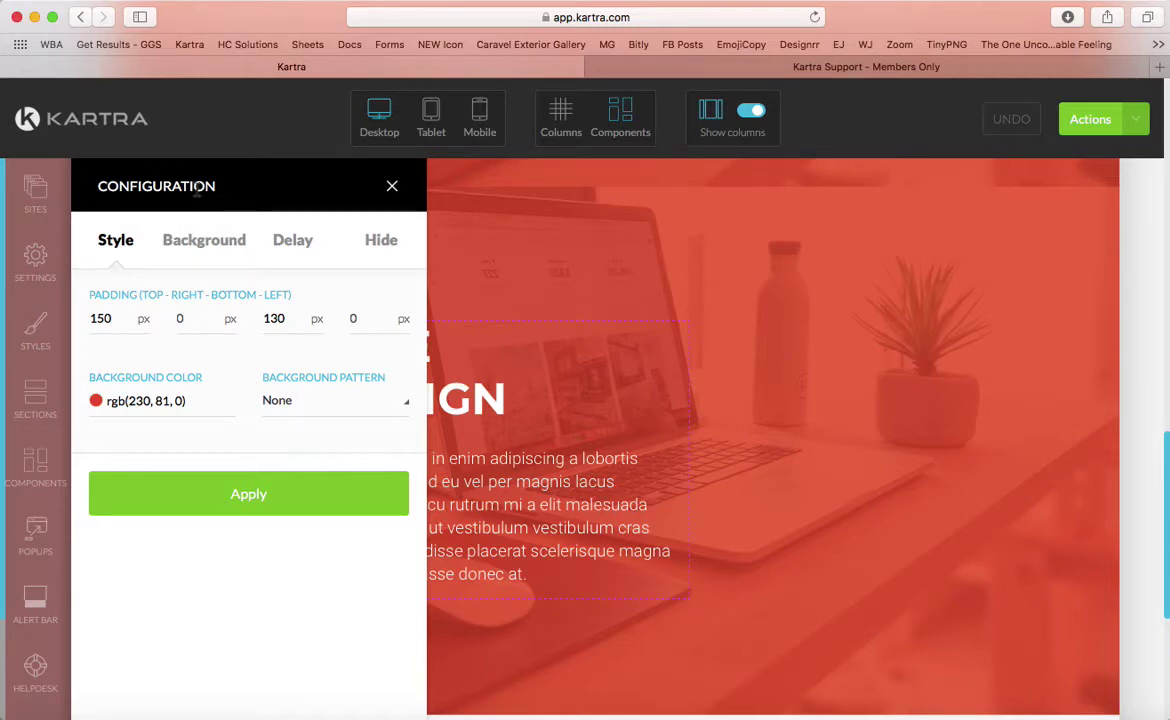
Step: Set the third section's background color to rgb(48, 182, 92) with the Dots background pattern, and apply the style
double_click(115, 318)
scroll(632, 344, "up", 1)
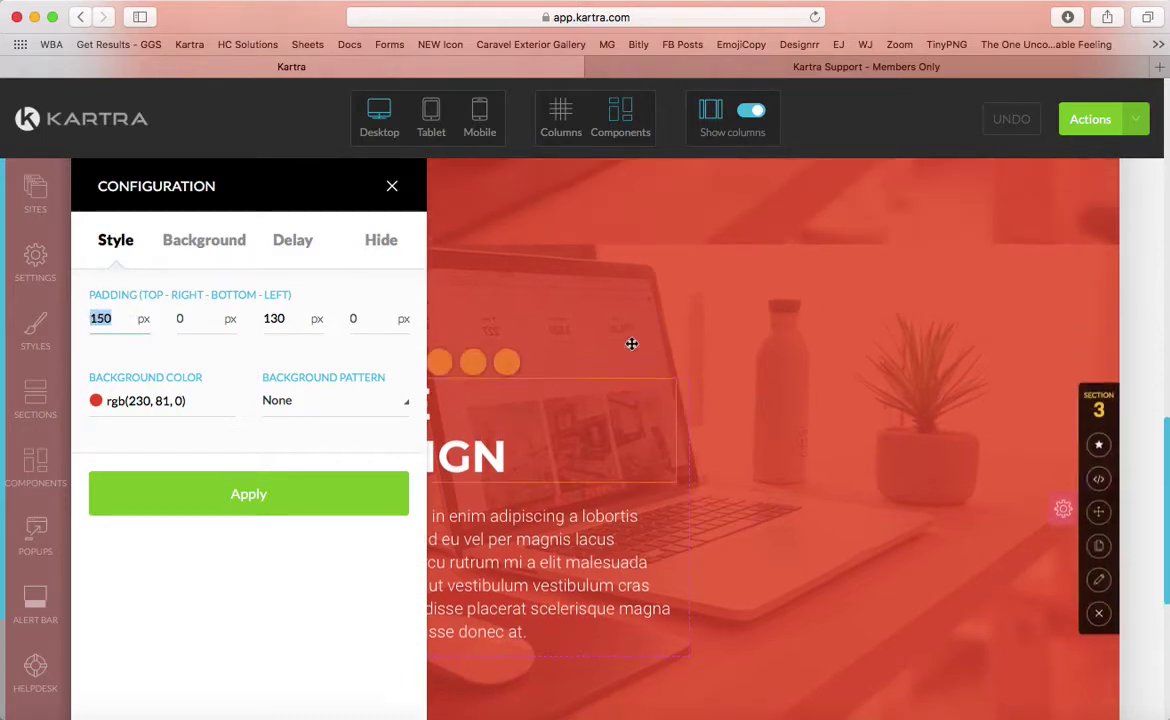
scroll(616, 310, "down", 5)
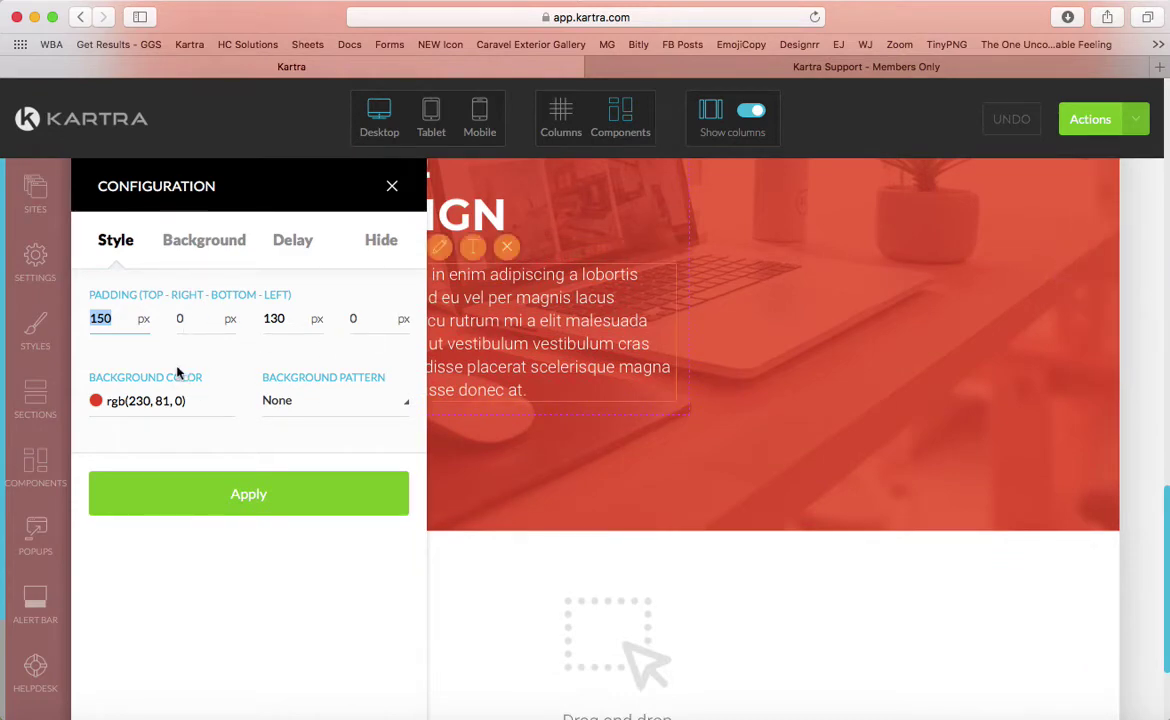
left_click(125, 413)
left_click(187, 463)
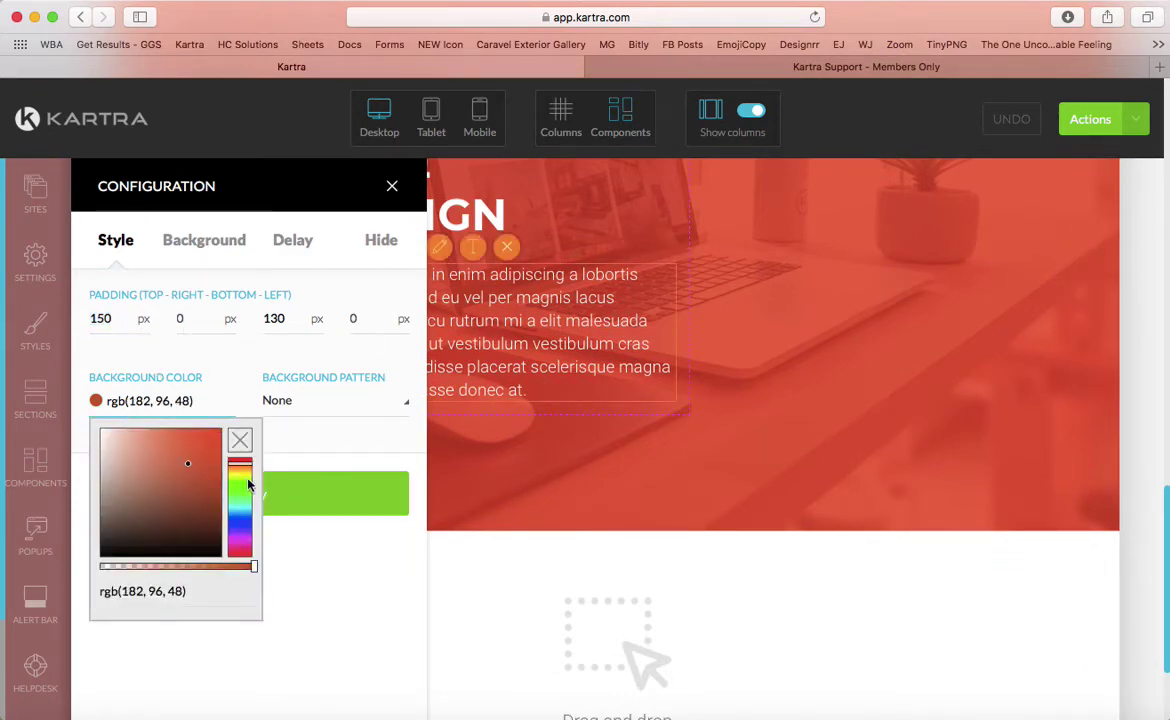
left_click_drag(239, 463, 290, 495)
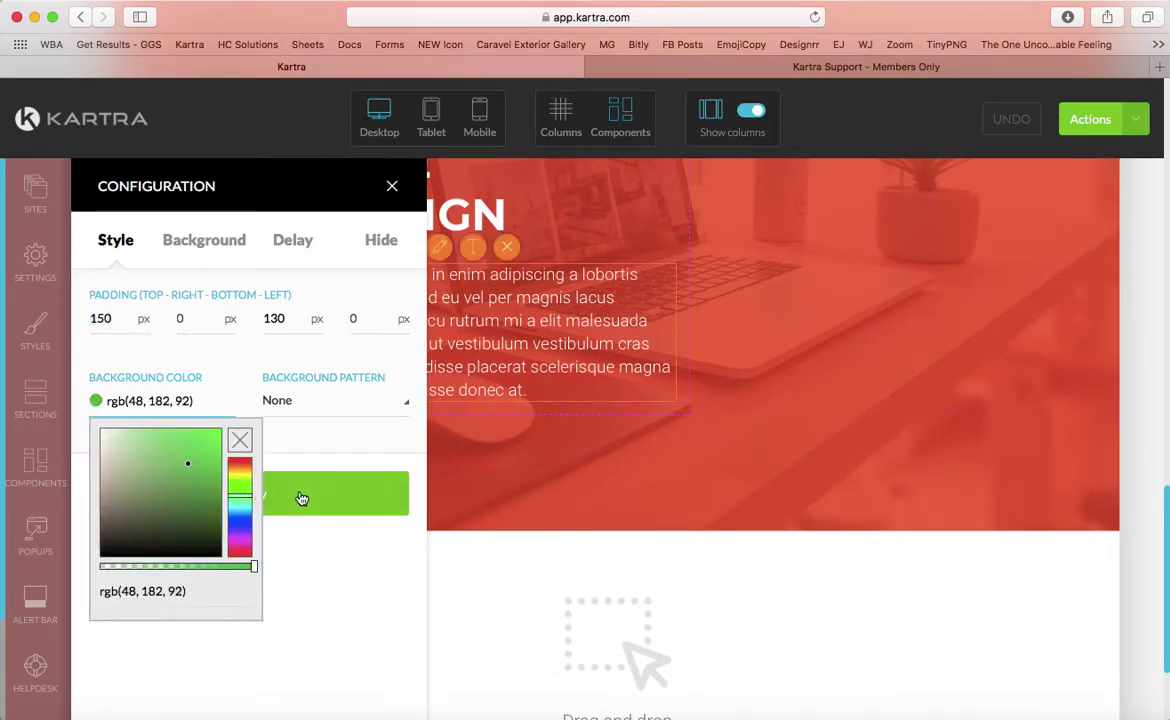
left_click(311, 403)
left_click(311, 468)
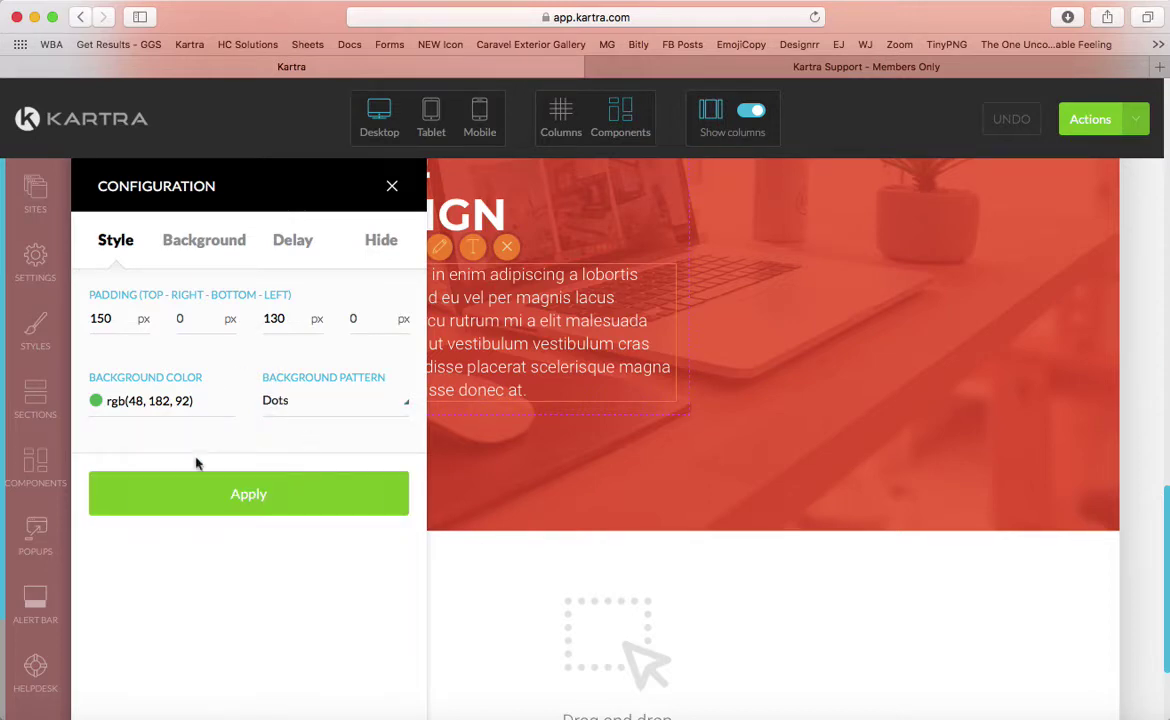
left_click(249, 493)
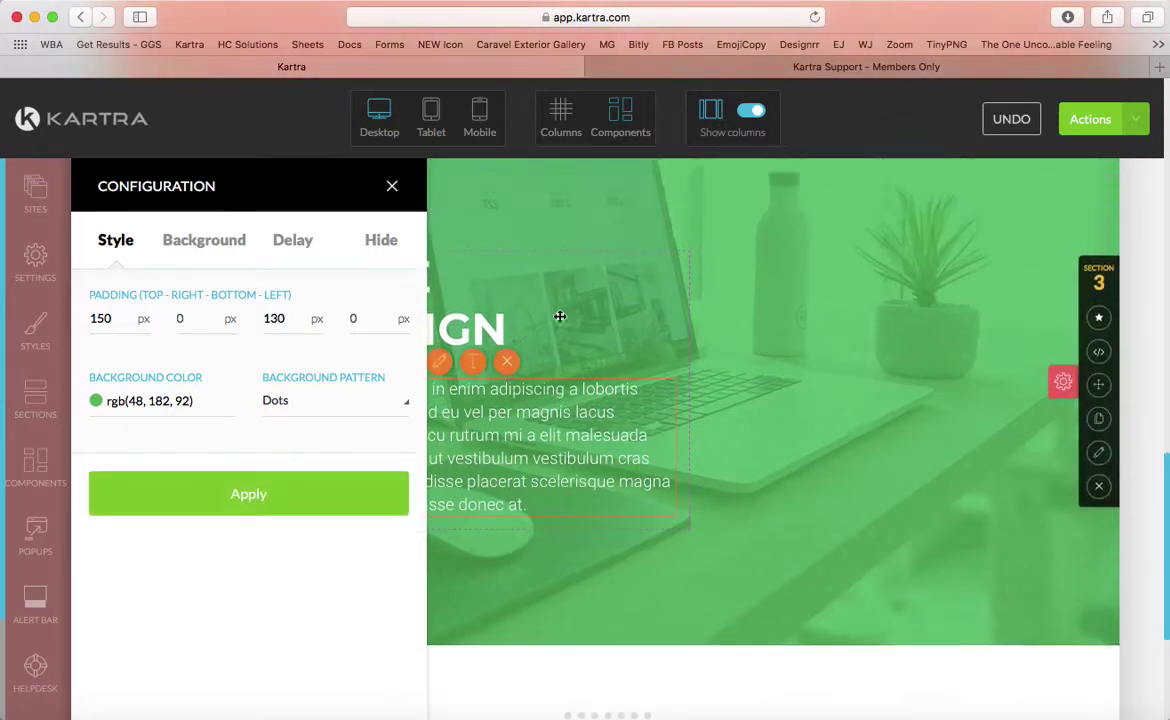
scroll(705, 365, "up", 2)
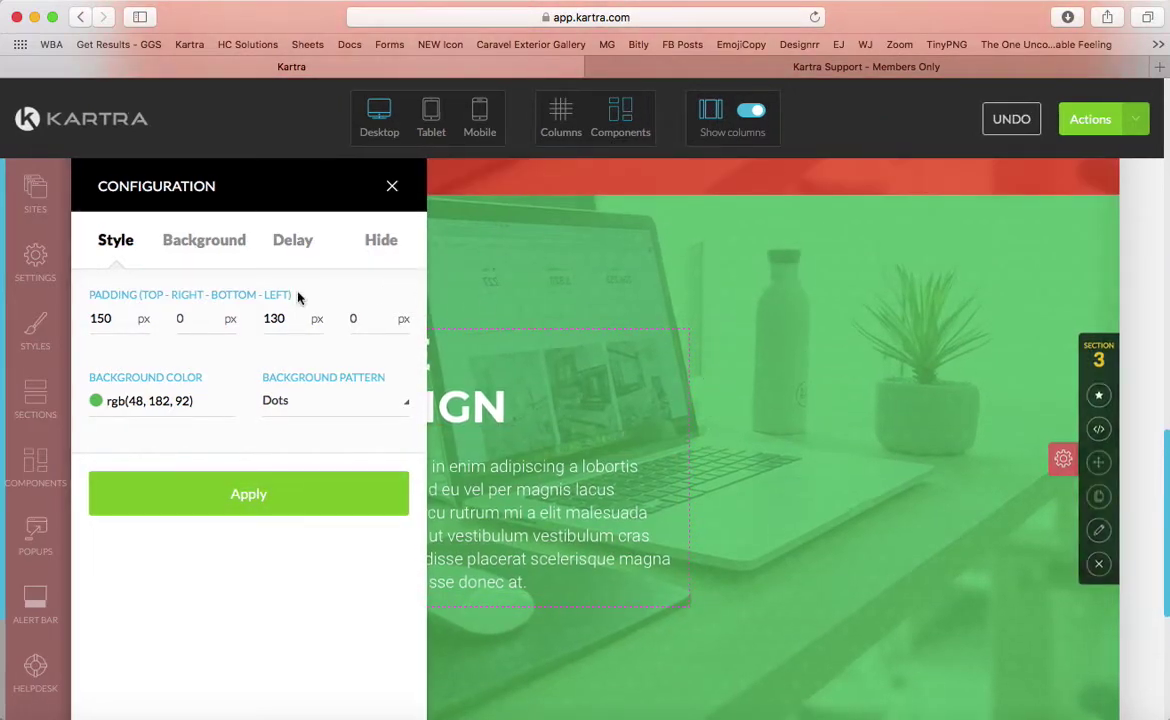
Step: Replace the third section's background image with the Christmas trees photo from the image library and apply it
left_click(207, 238)
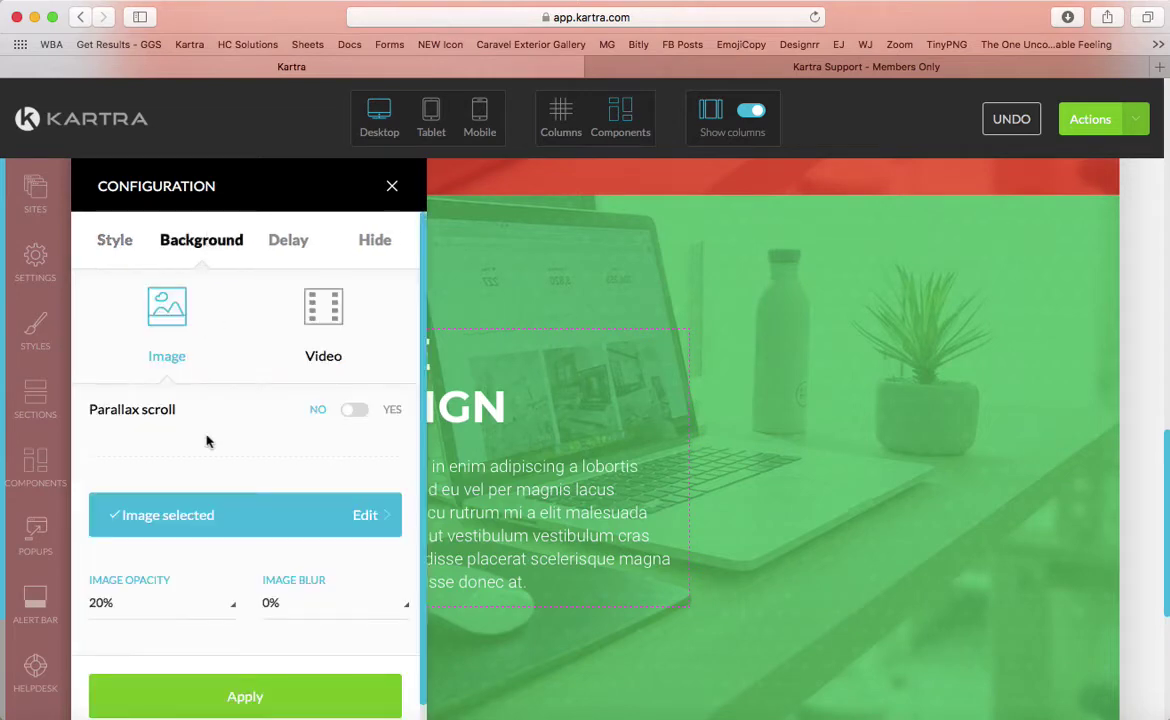
scroll(206, 438, "down", 1)
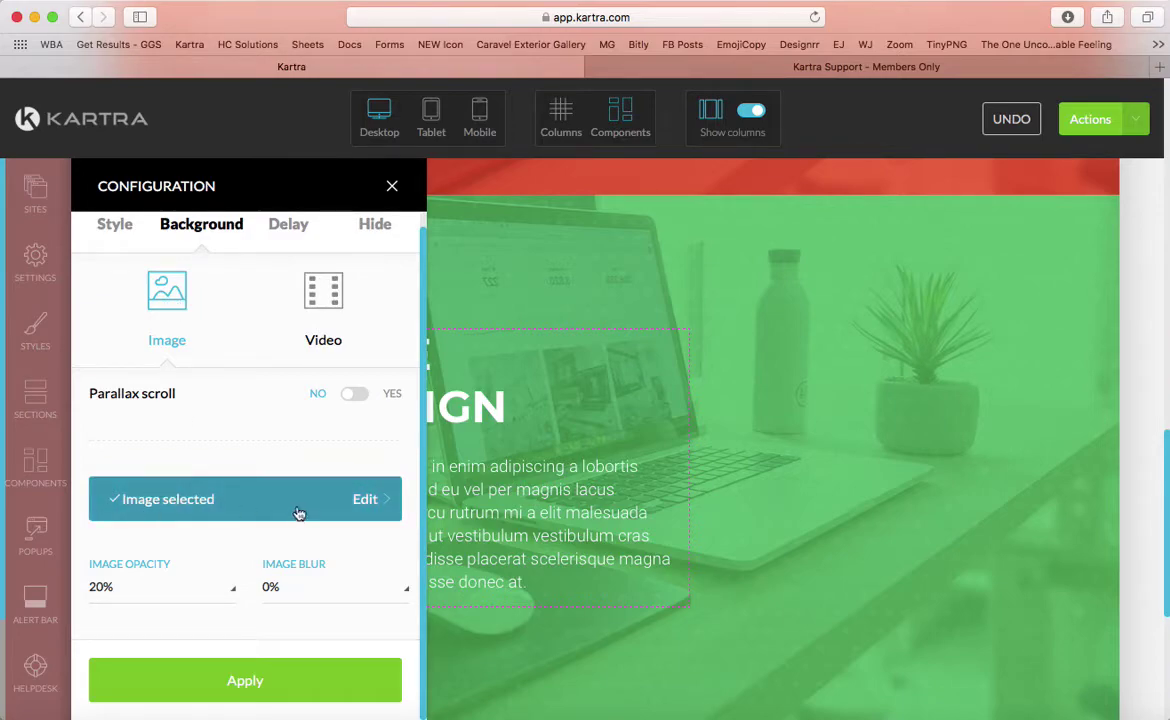
left_click(228, 513)
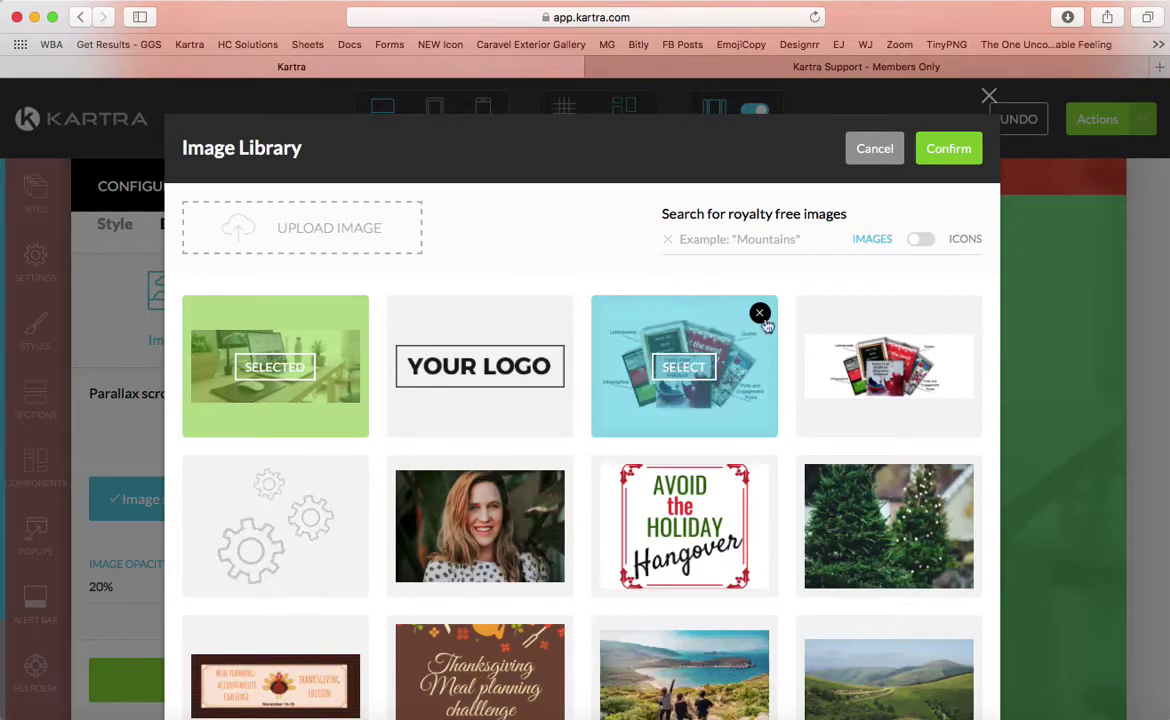
left_click(886, 530)
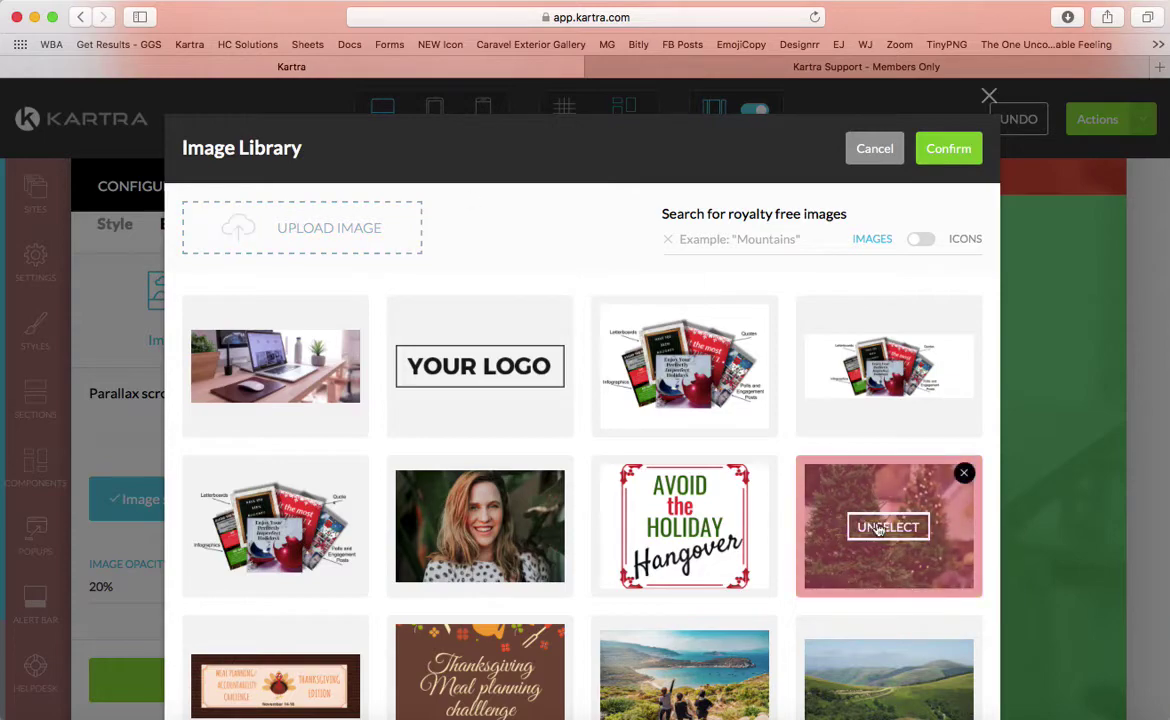
left_click(948, 150)
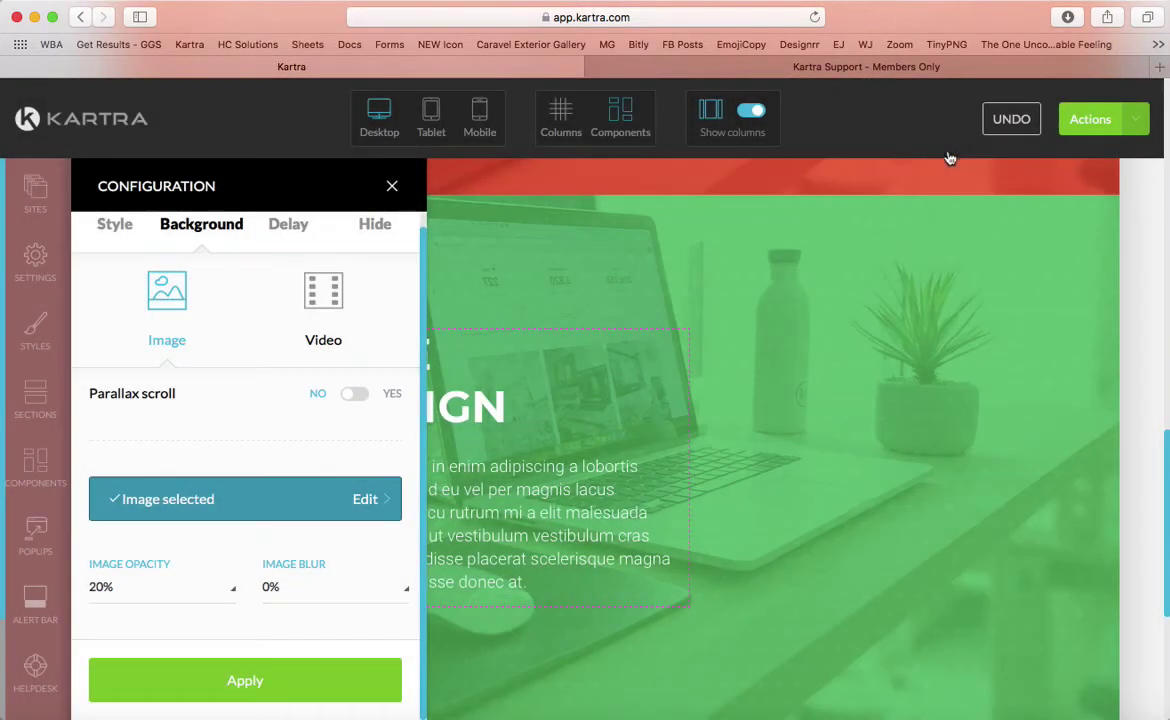
left_click(253, 681)
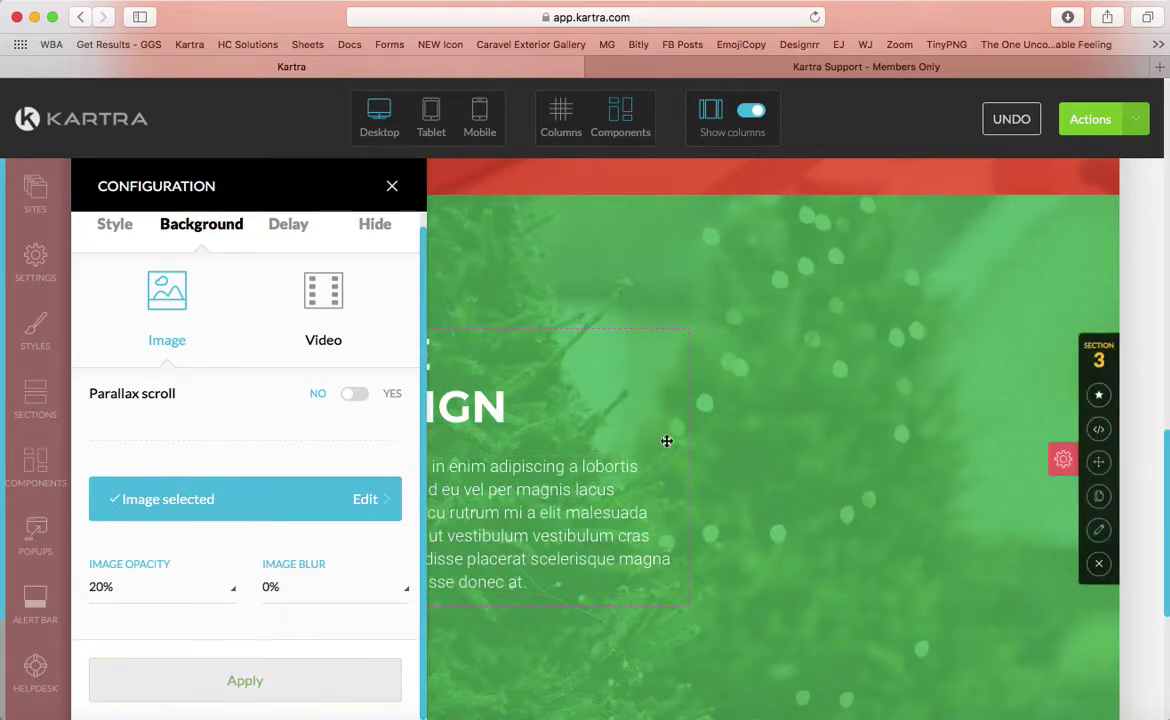
Step: Set the opacity of the third section's background image to 80% and apply it
scroll(253, 384, "up", 1)
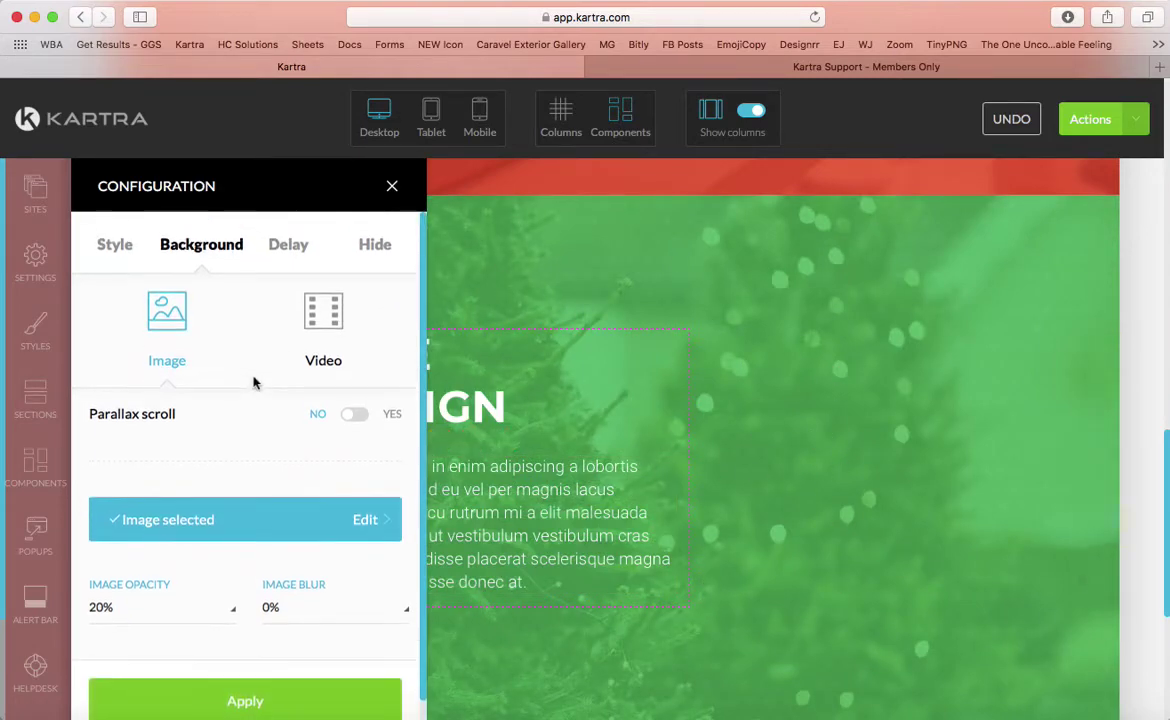
left_click(100, 605)
scroll(162, 530, "down", 5)
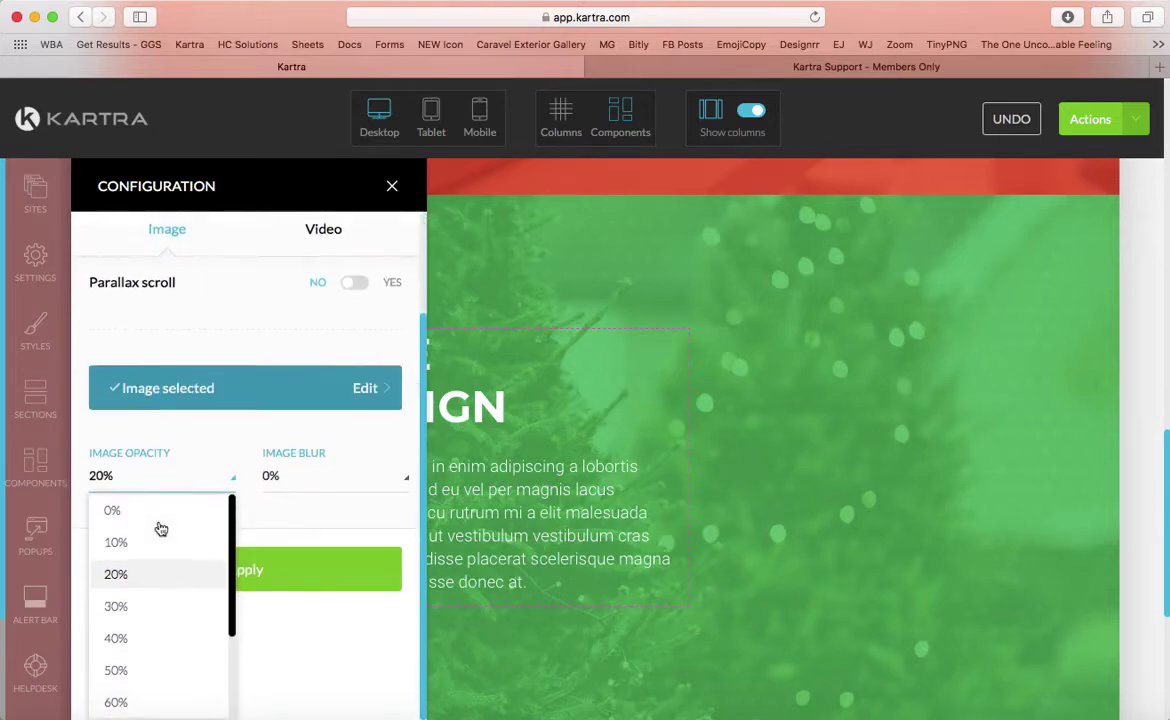
scroll(135, 675, "down", 3)
key("Escape")
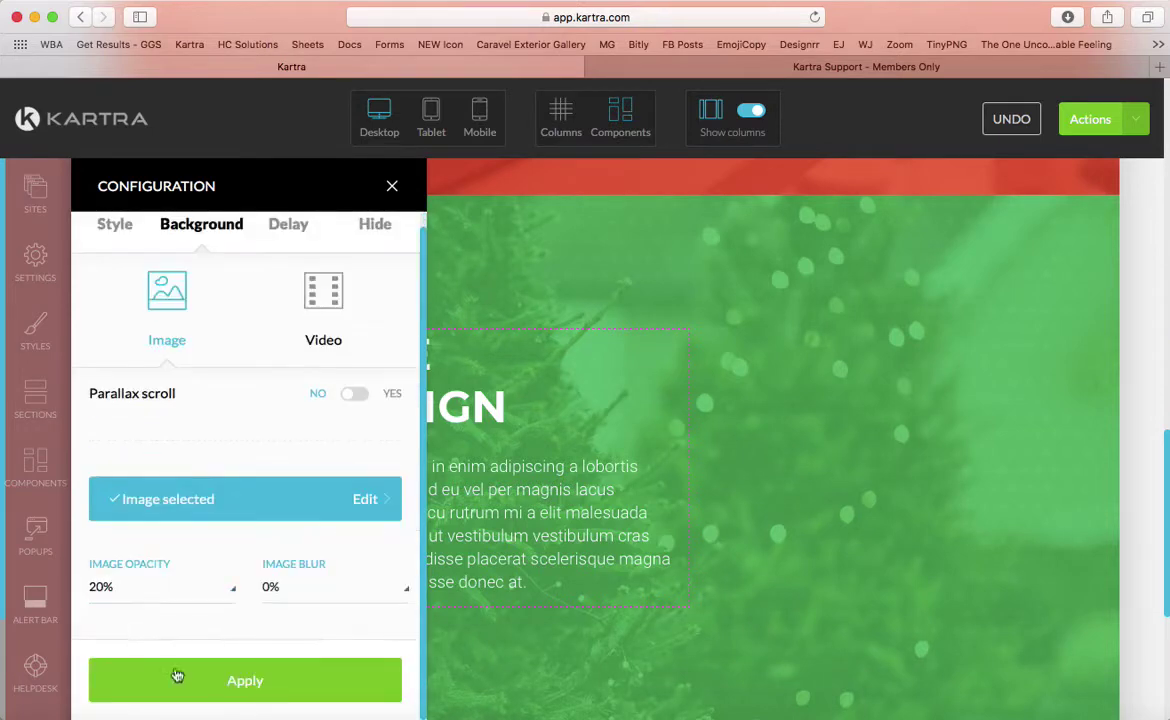
left_click(144, 585)
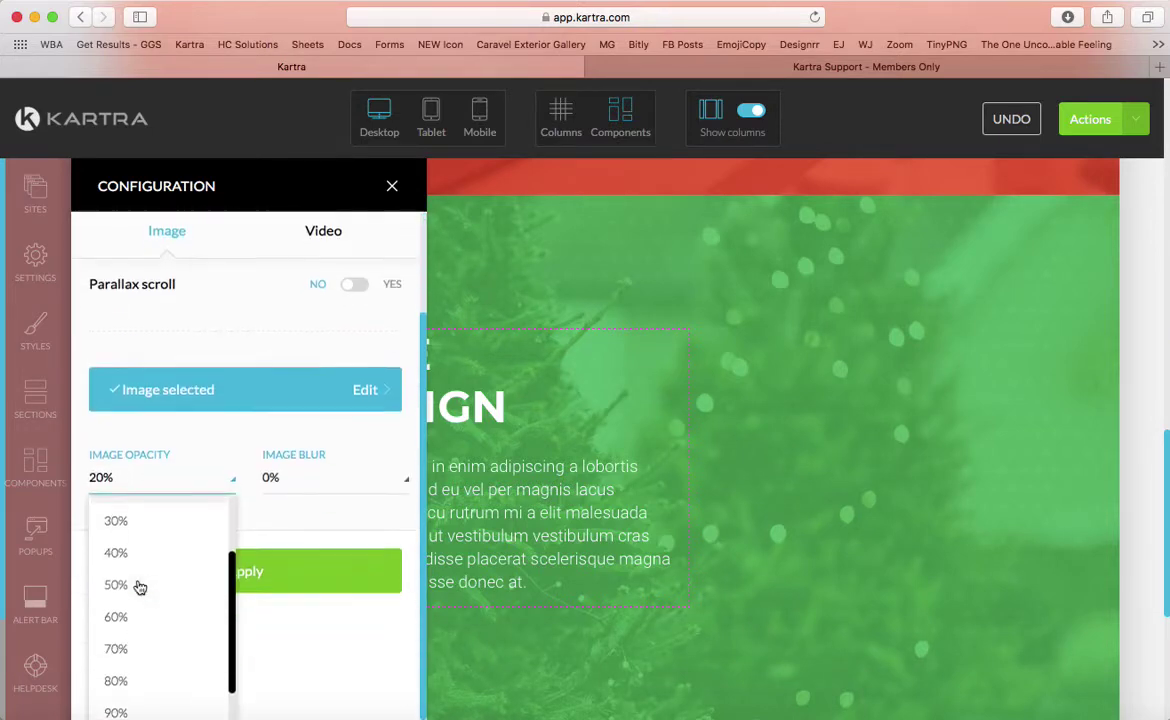
left_click(130, 685)
left_click(243, 698)
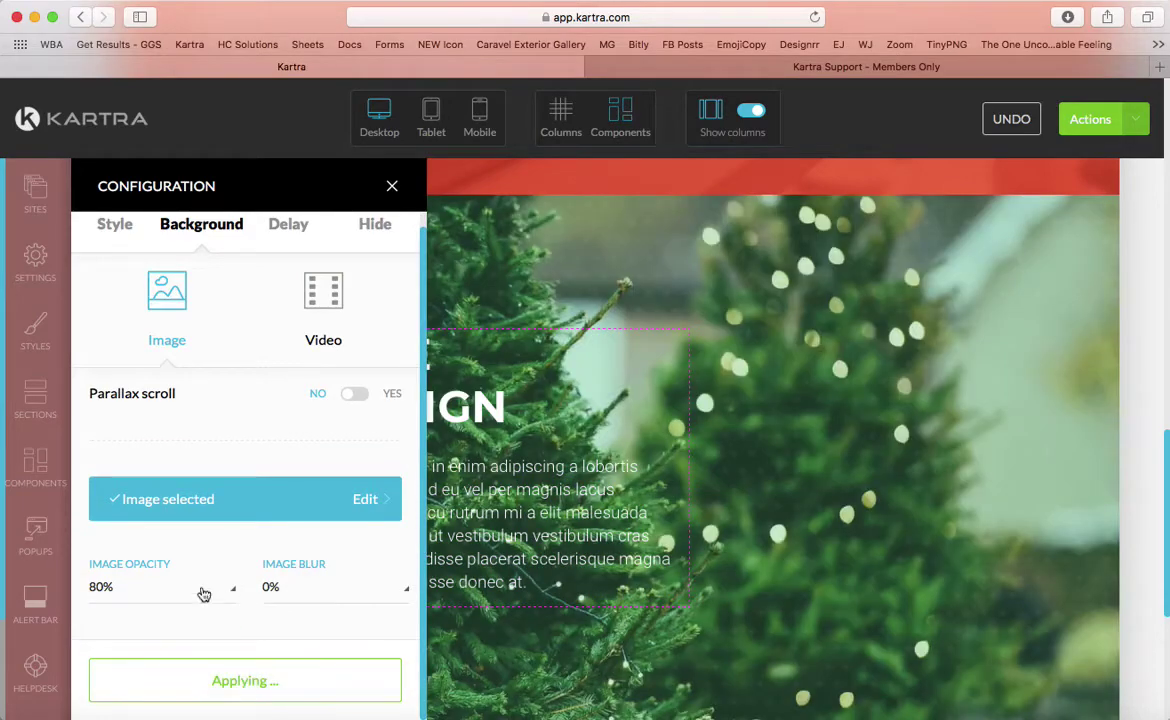
Step: Set the blur of the third section's background image to 50% and apply it
left_click(310, 588)
scroll(307, 655, "down", 3)
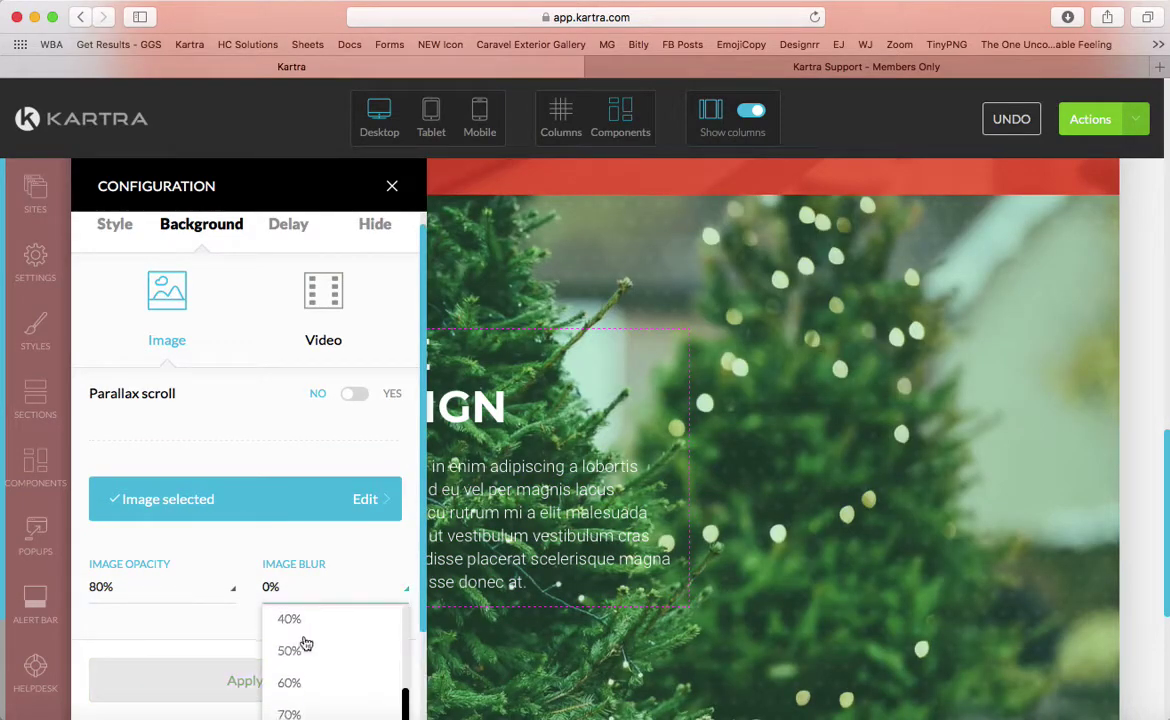
left_click(304, 648)
left_click(222, 681)
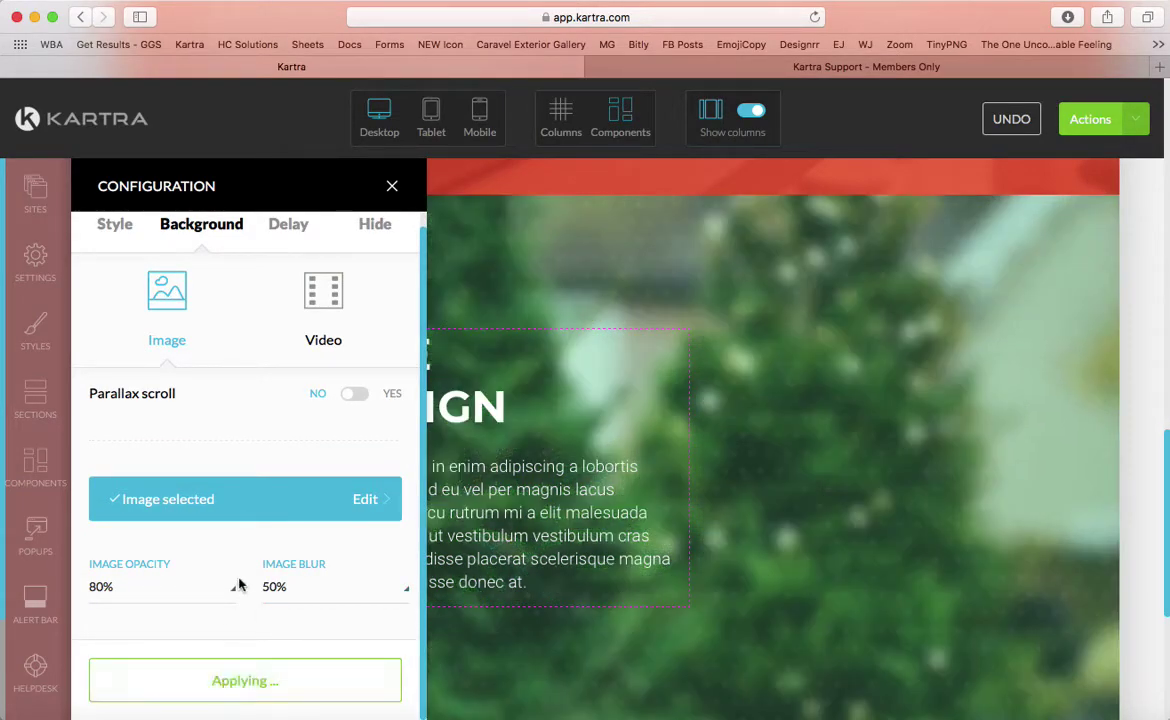
Step: Examine the third section's delay settings and its hide options by device and behaviour, and close the configuration
scroll(295, 522, "up", 3)
left_click(296, 243)
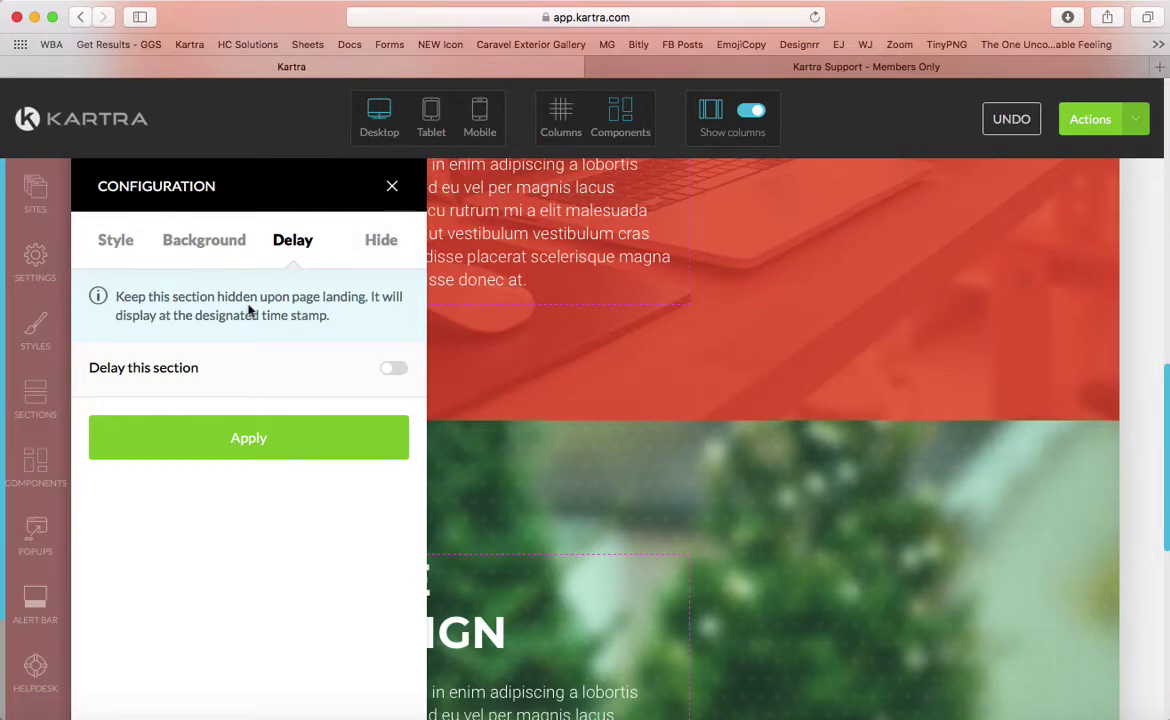
left_click(382, 241)
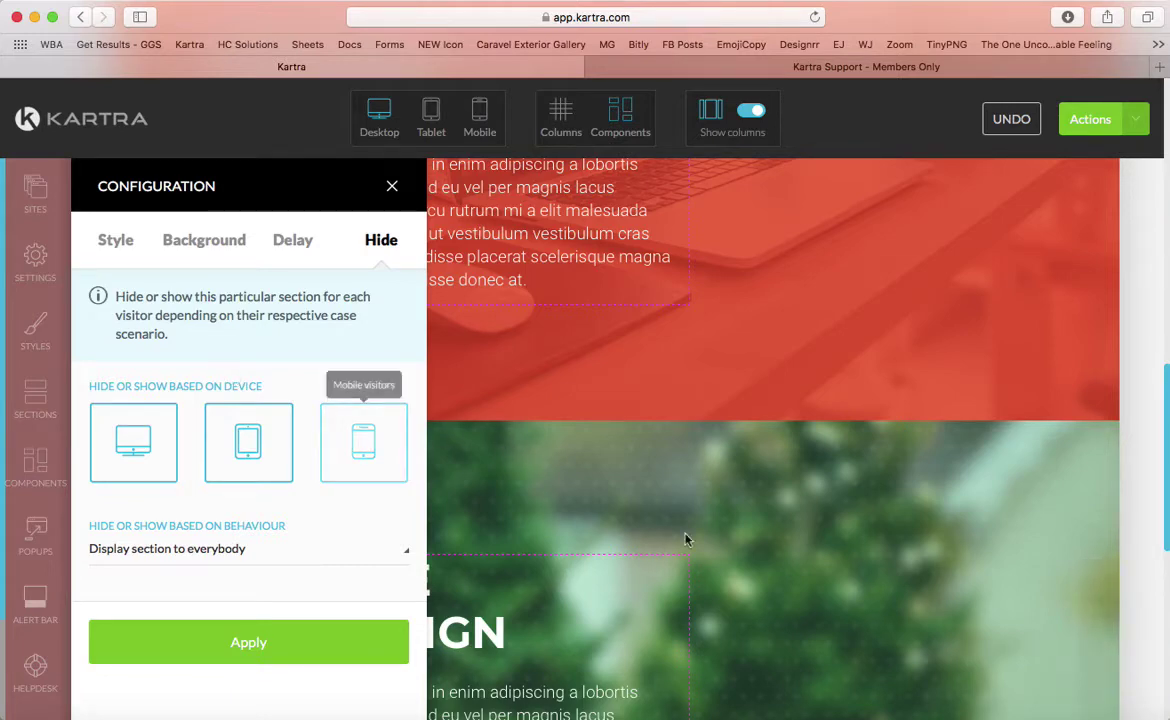
scroll(686, 540, "down", 5)
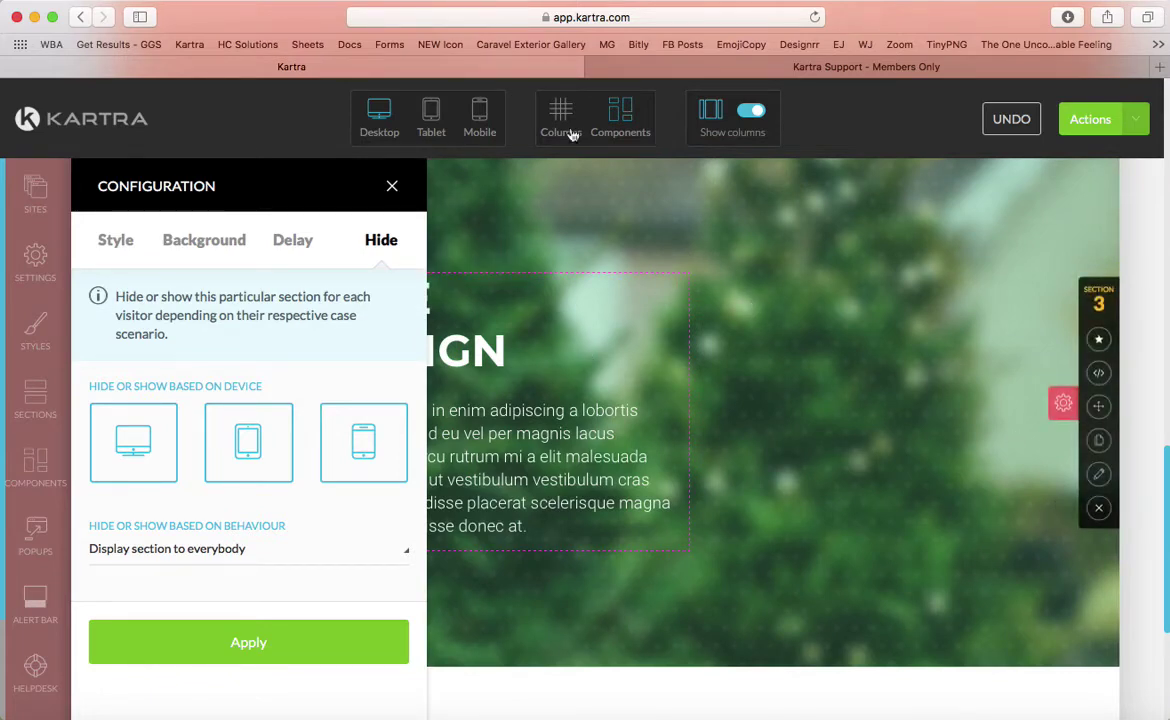
left_click(392, 186)
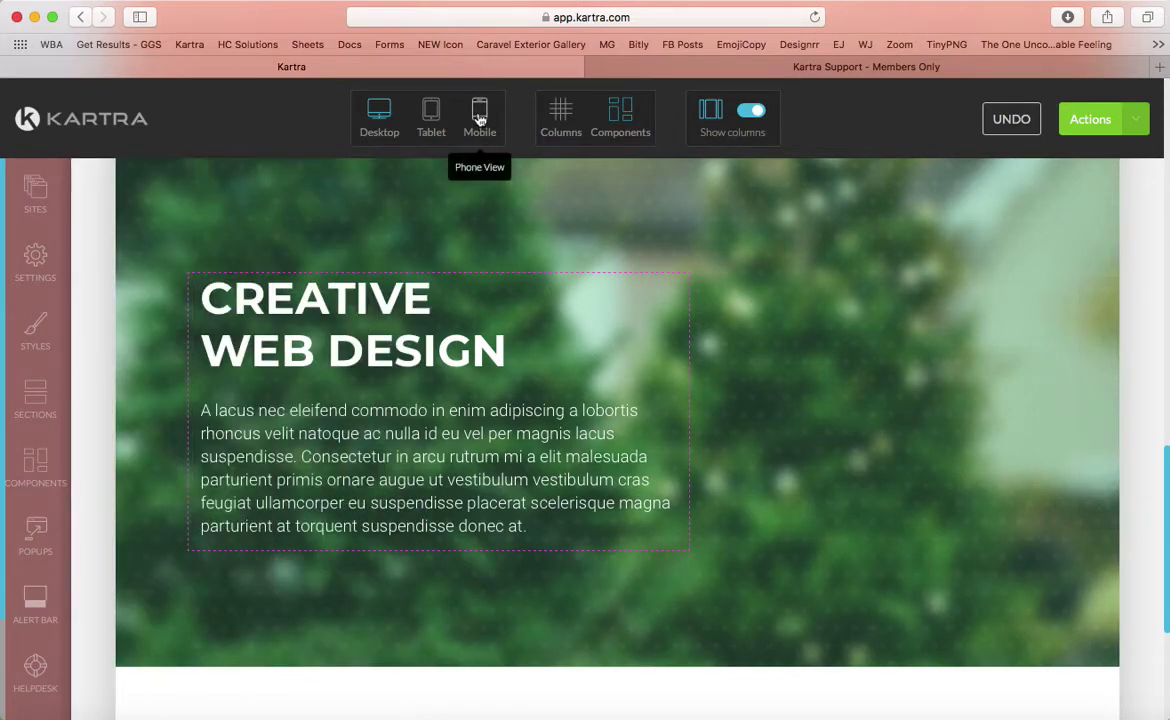
Step: Switch the page to mobile view and duplicate the third section, the Creative Web Design block with the tree background
left_click(479, 116)
scroll(600, 418, "down", 5)
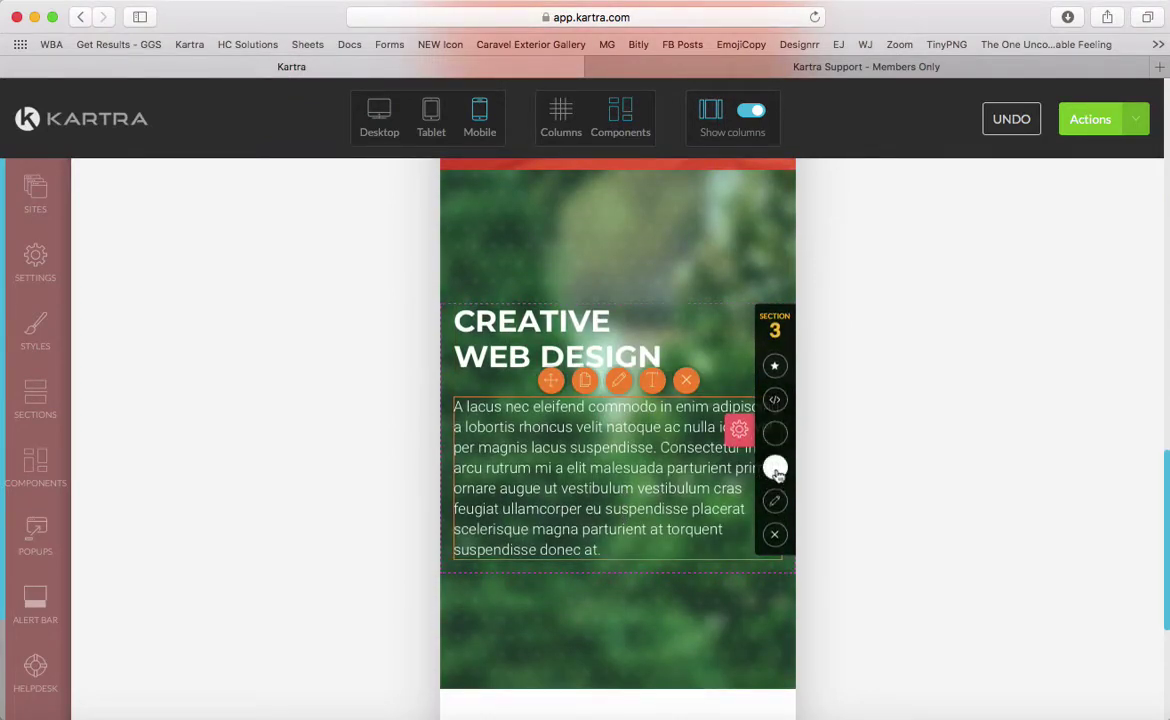
left_click(776, 468)
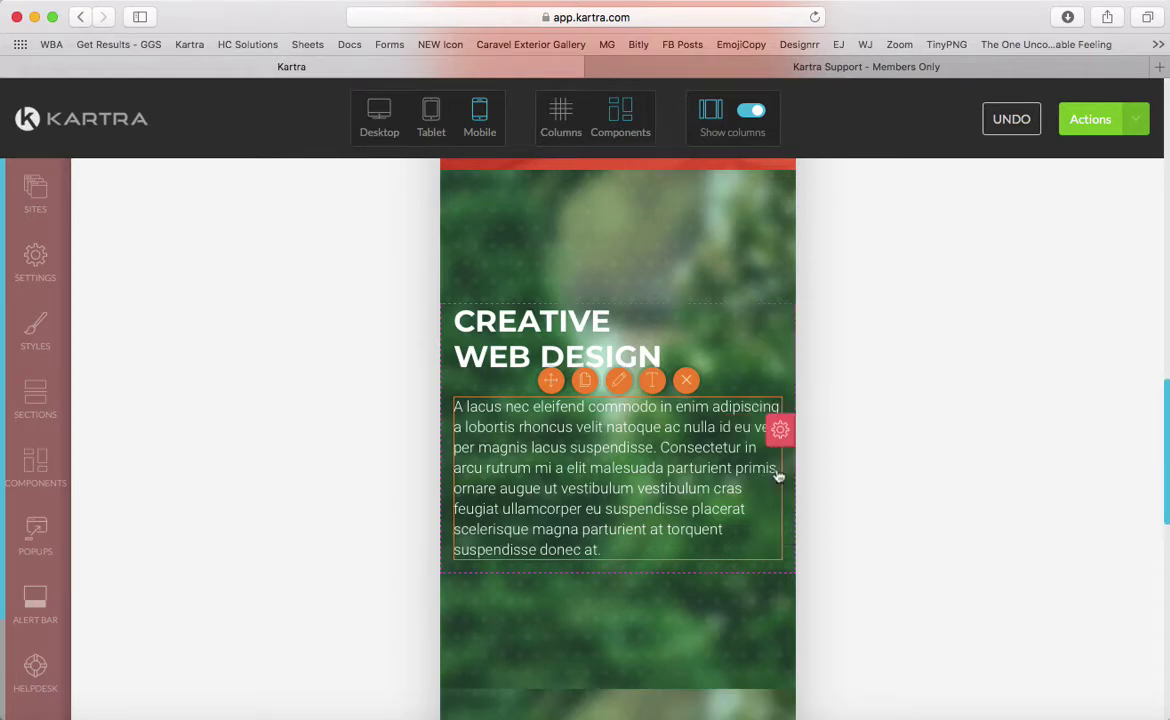
scroll(779, 476, "down", 5)
scroll(785, 400, "up", 1)
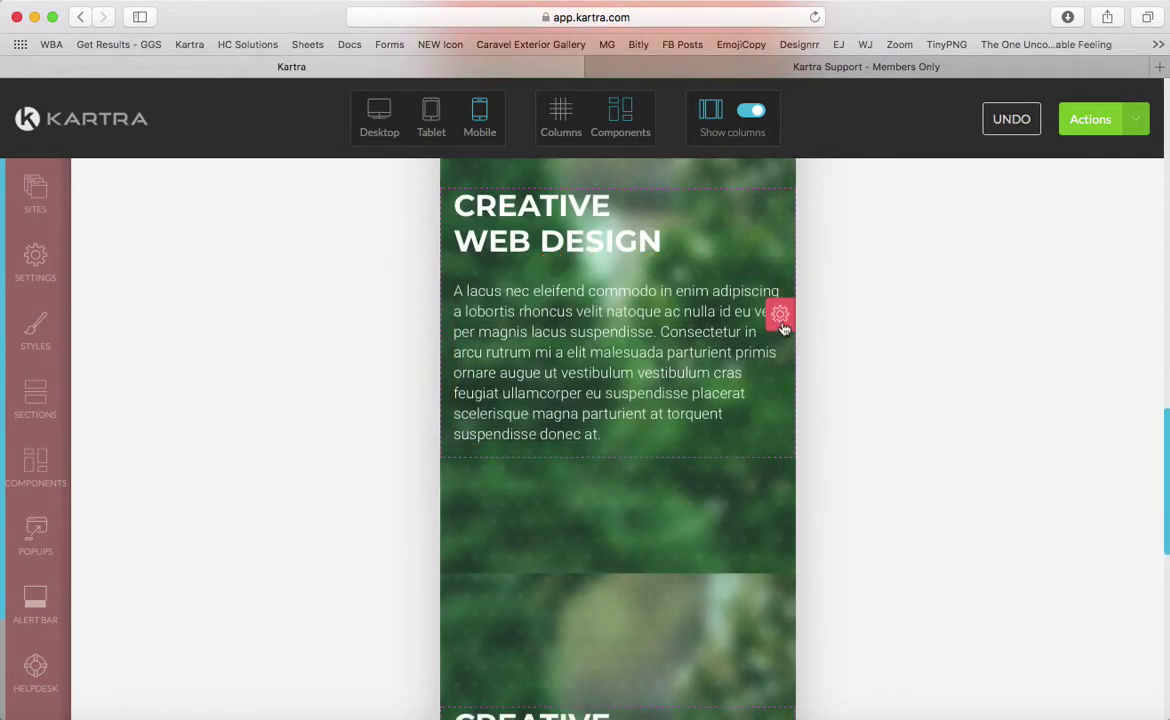
Step: Hide the third section from tablet and mobile visitors, apply it, and return the page to desktop view with the configuration closed
left_click(776, 387)
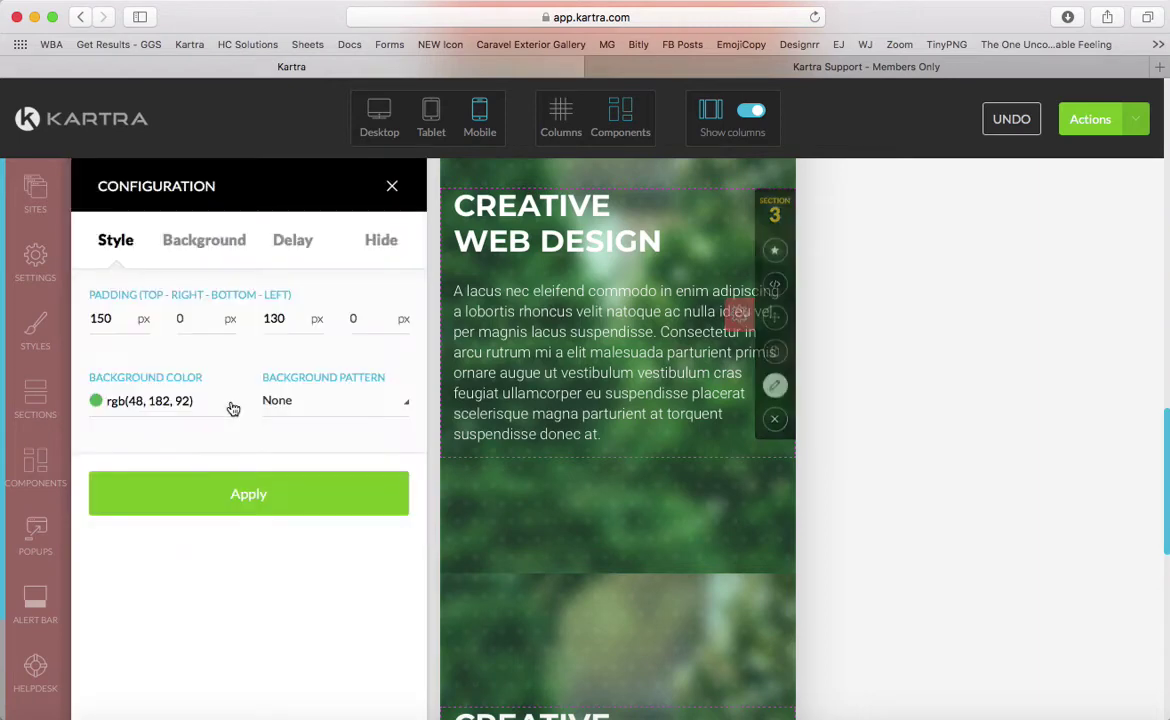
left_click(379, 243)
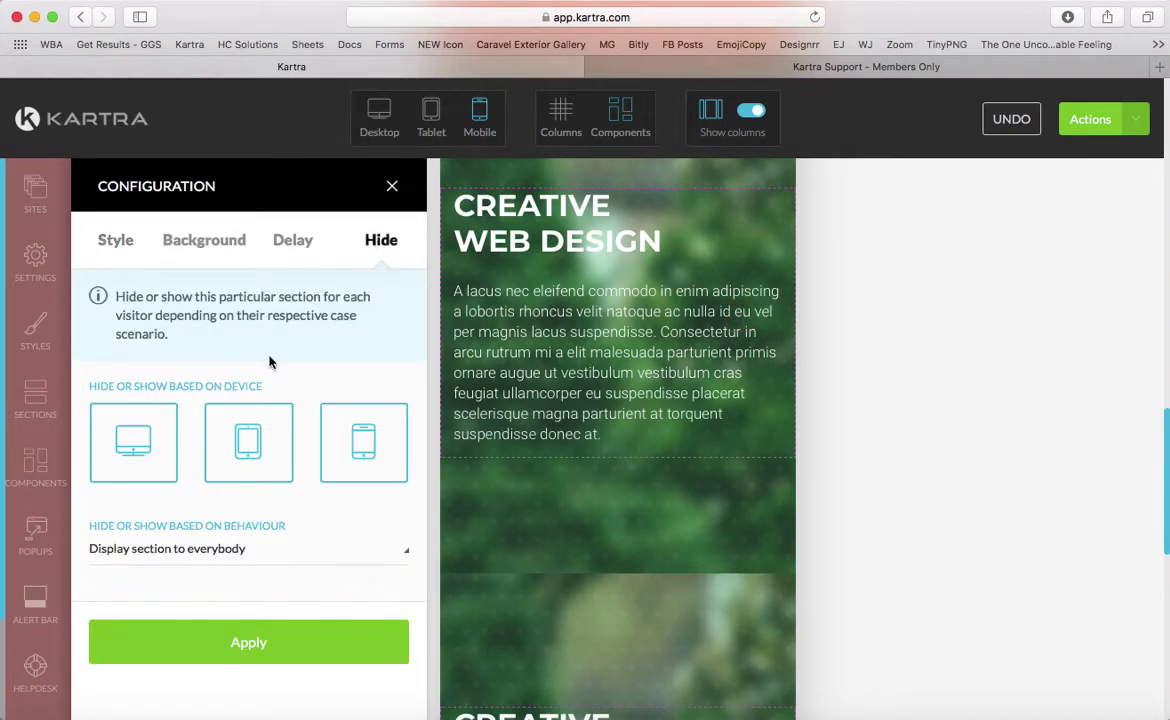
left_click(233, 645)
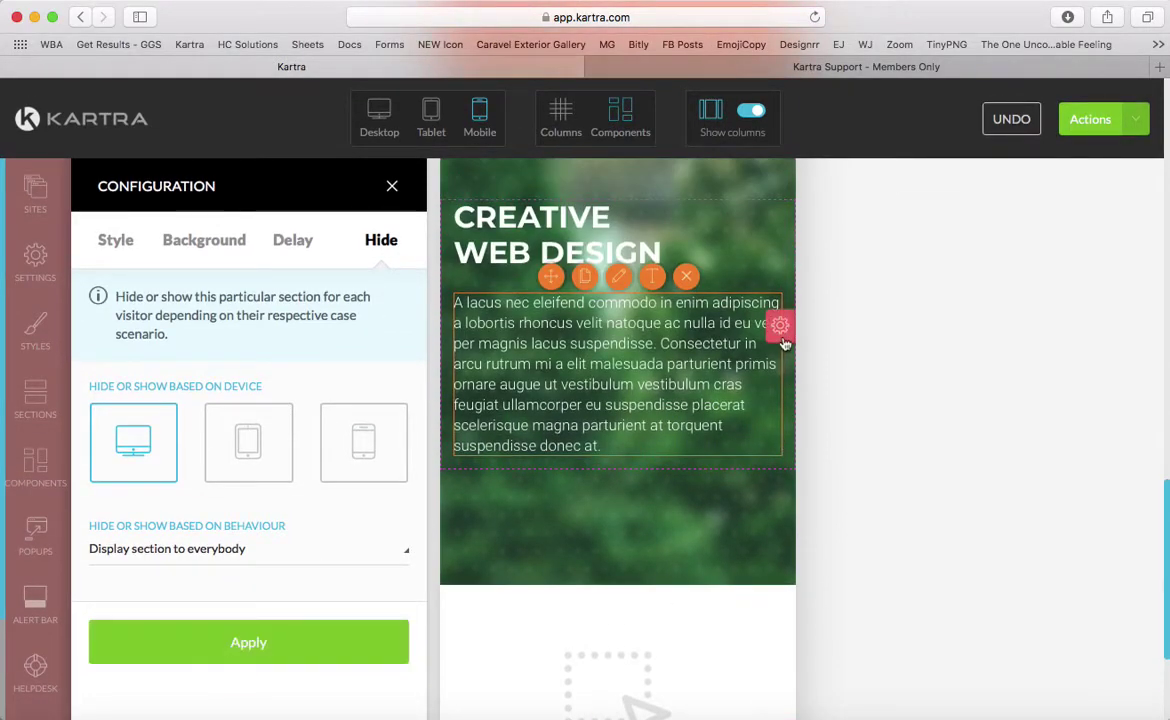
left_click(228, 645)
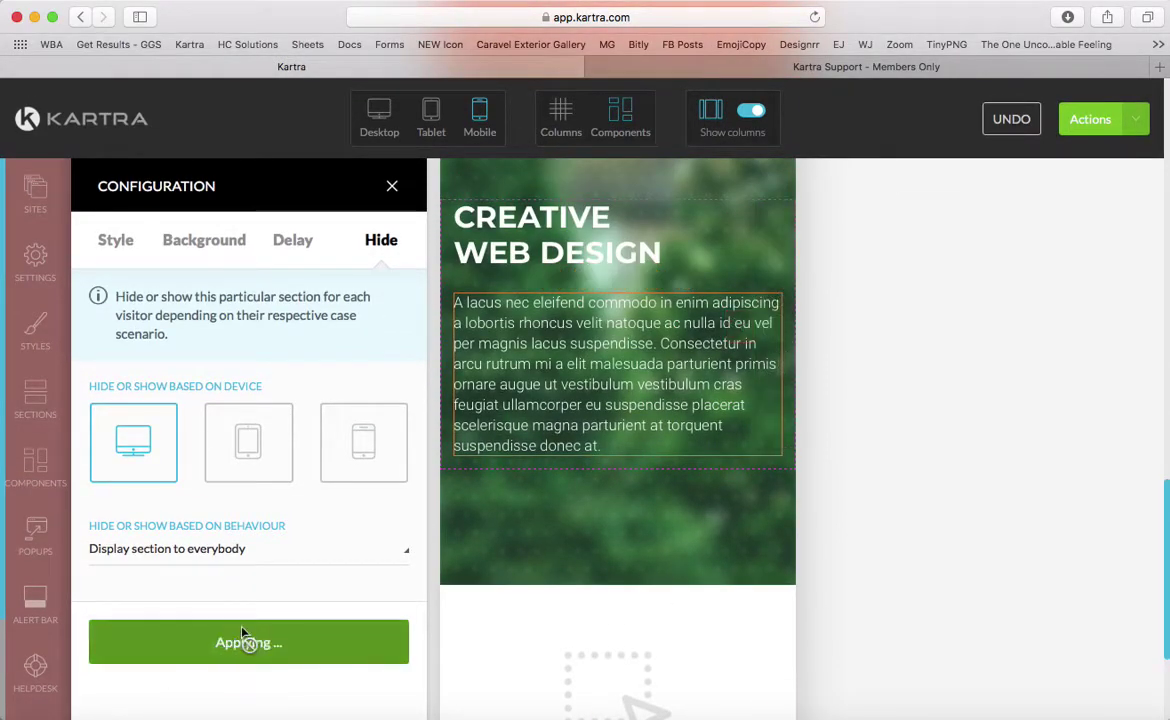
left_click(380, 111)
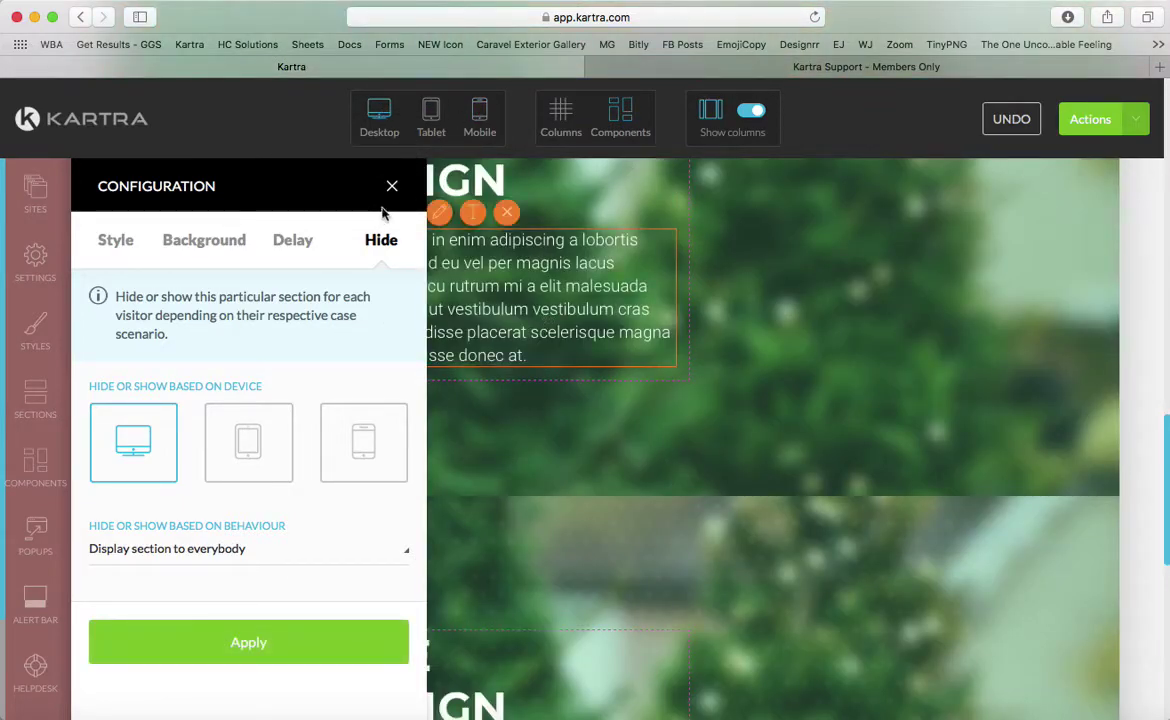
left_click(392, 192)
Step: Hide the duplicated Creative Web Design section at the end of the page from desktop visitors, apply it, and close the configuration
scroll(679, 426, "up", 4)
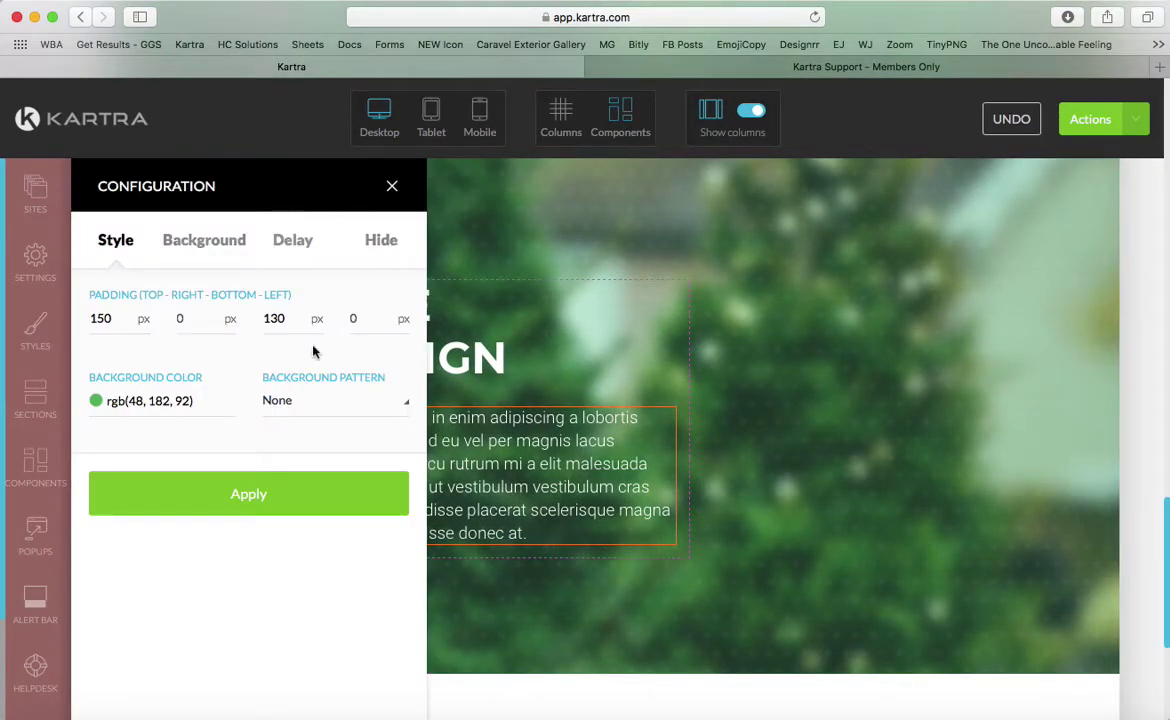
left_click(383, 242)
left_click(170, 460)
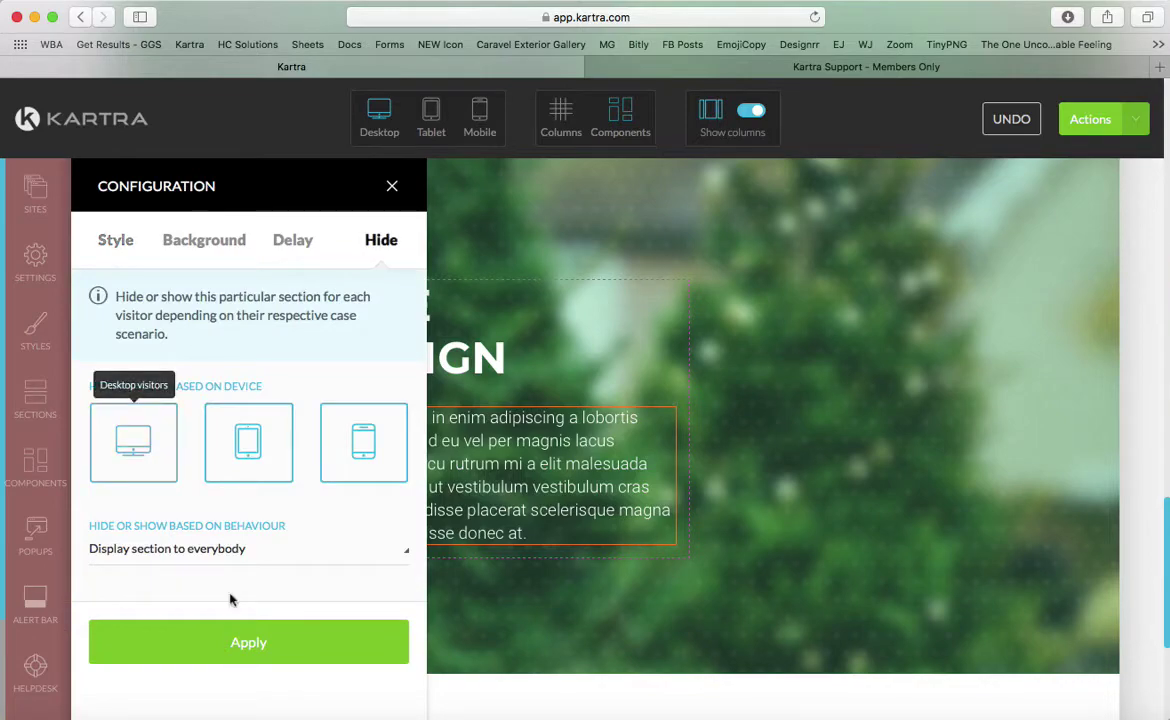
left_click(277, 647)
left_click(393, 189)
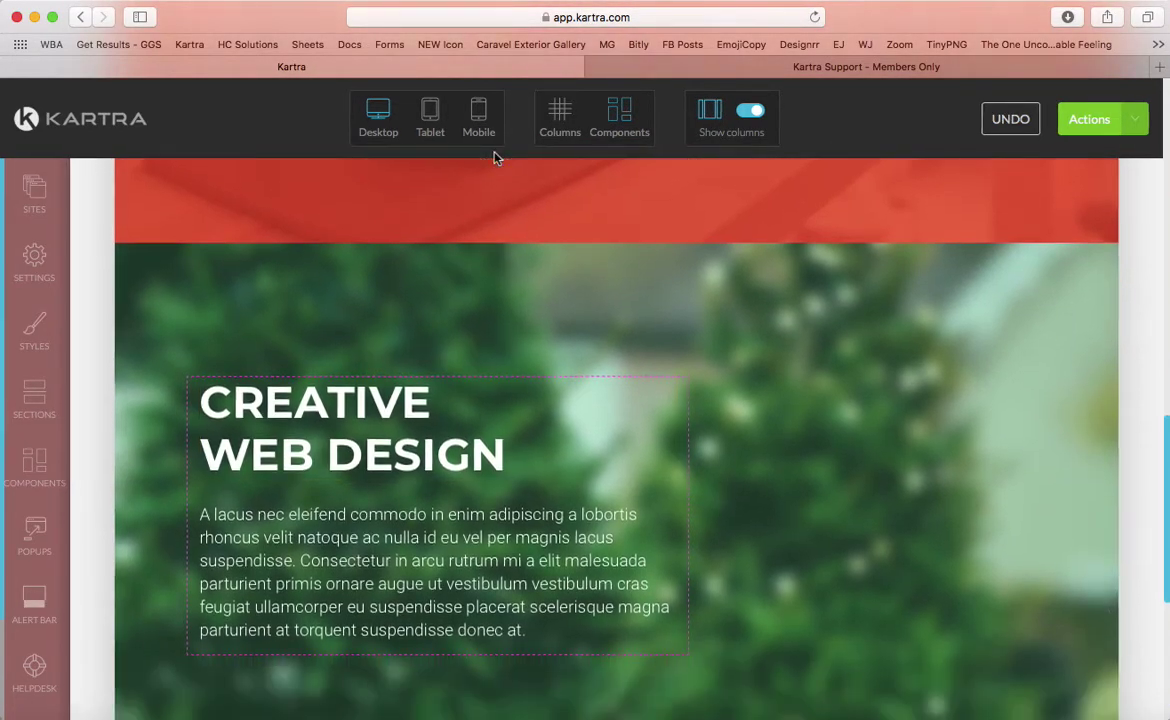
Step: In mobile view, set the fourth section's background color to blue rgb(48, 91, 182), apply it, and close the configuration
left_click(480, 125)
scroll(854, 546, "down", 5)
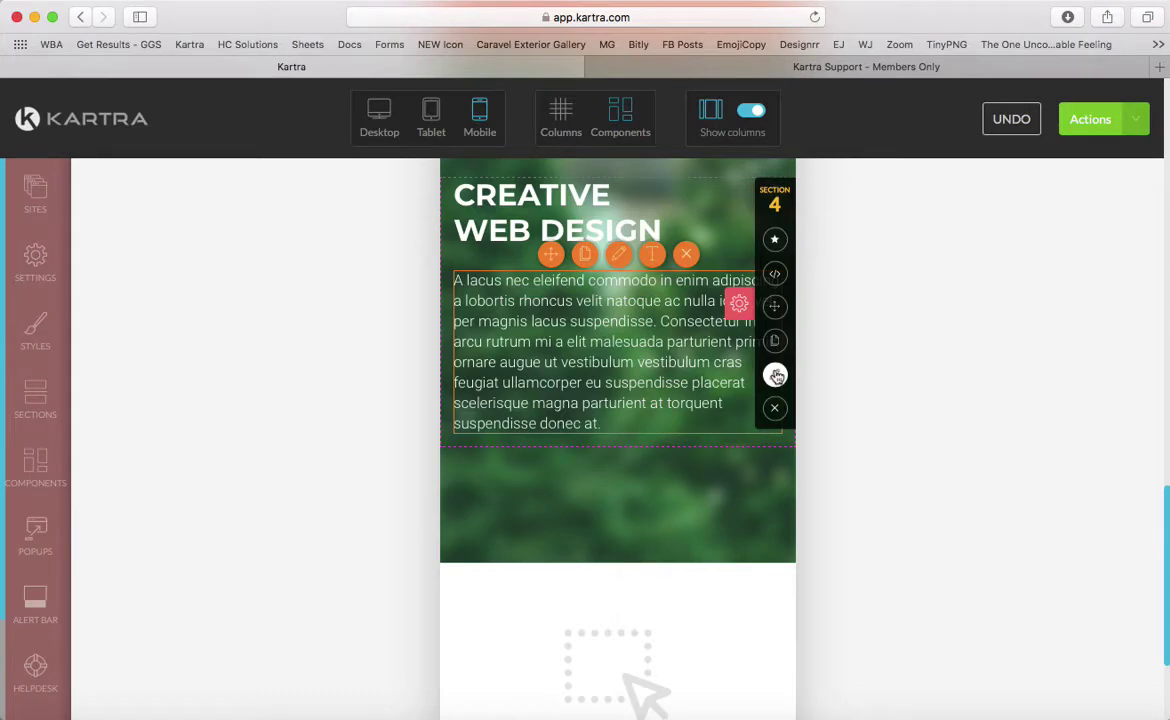
left_click(776, 375)
left_click(112, 402)
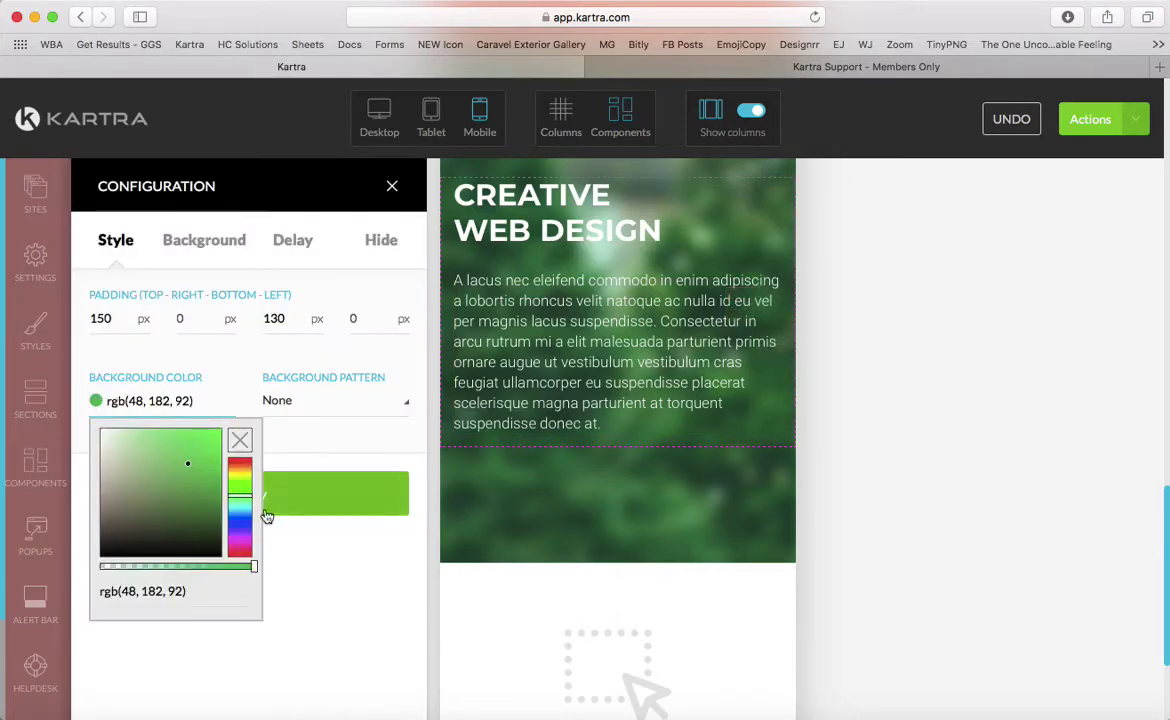
left_click_drag(240, 496, 240, 518)
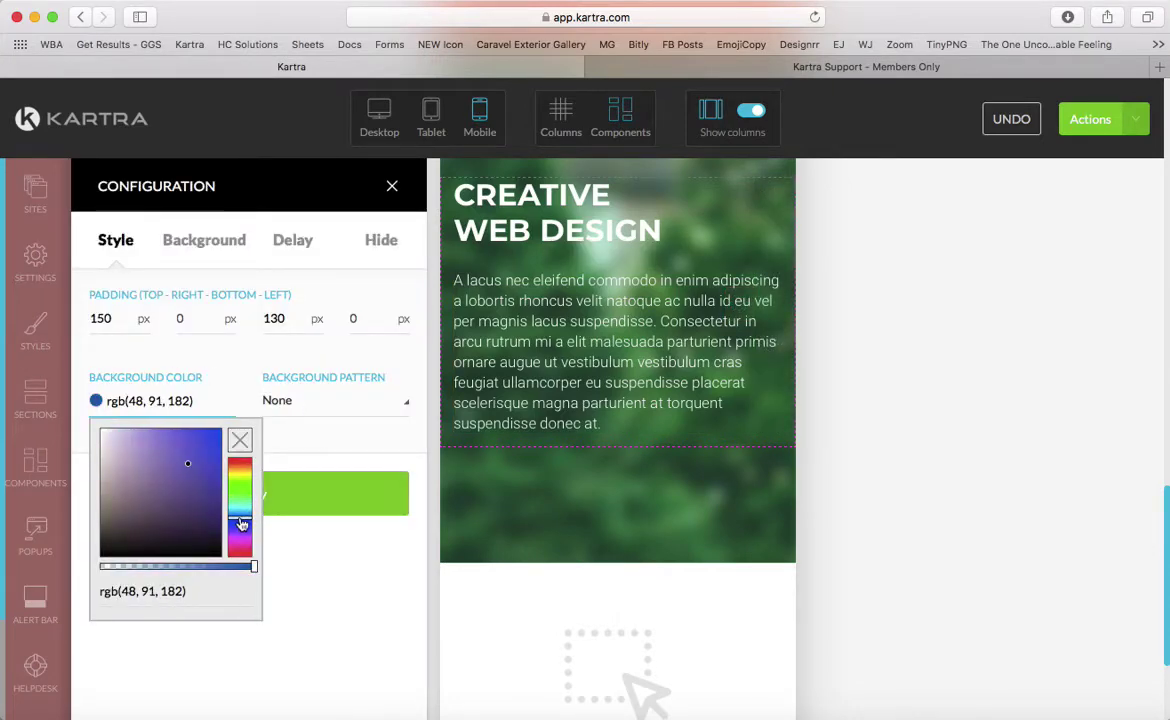
left_click(298, 516)
left_click(396, 186)
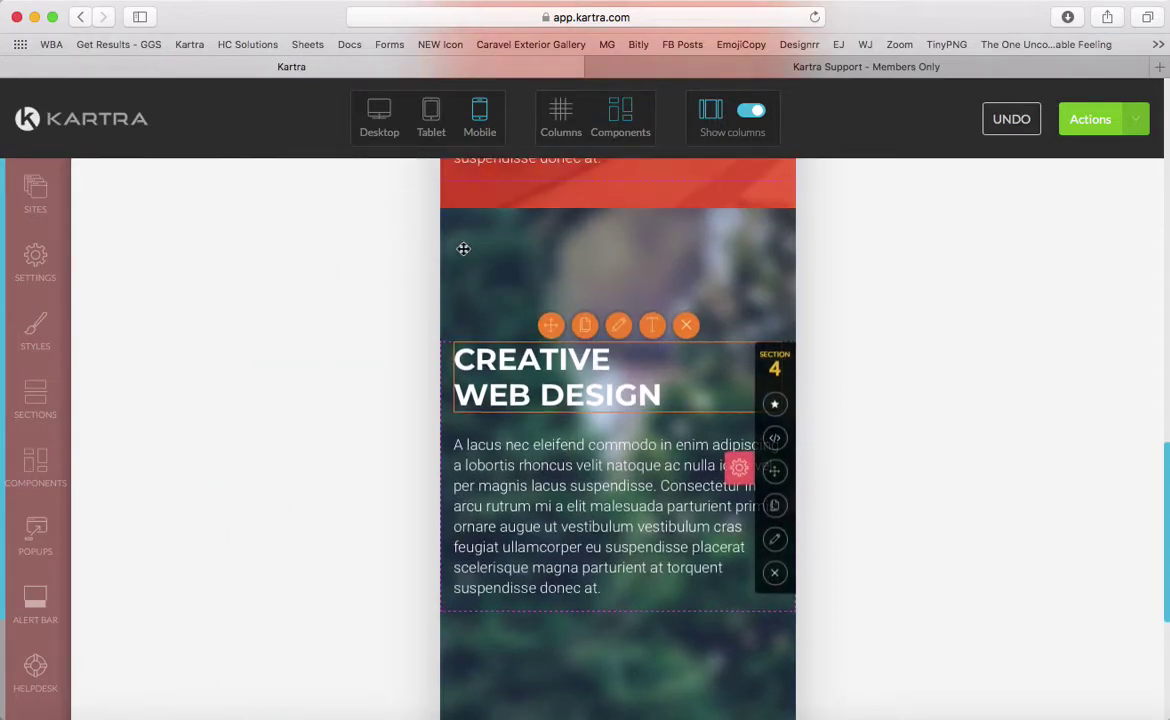
Step: Compare the Creative Web Design sections between desktop and mobile views along the whole page, ending in desktop view
left_click(390, 113)
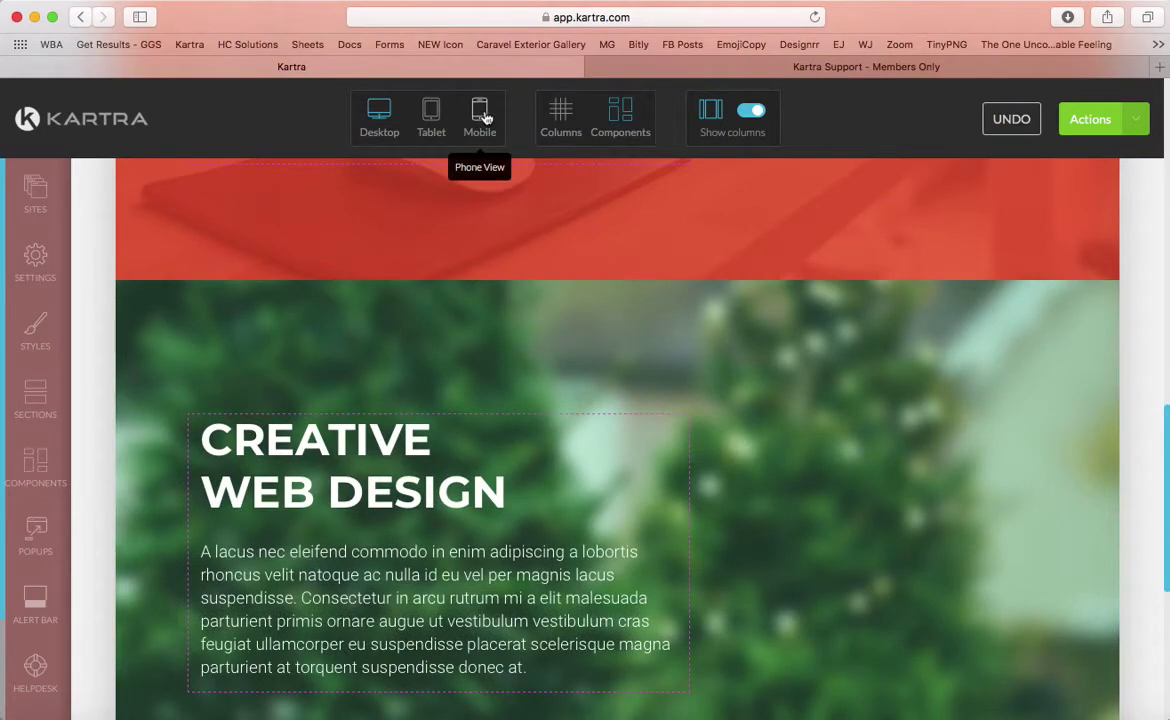
left_click(484, 118)
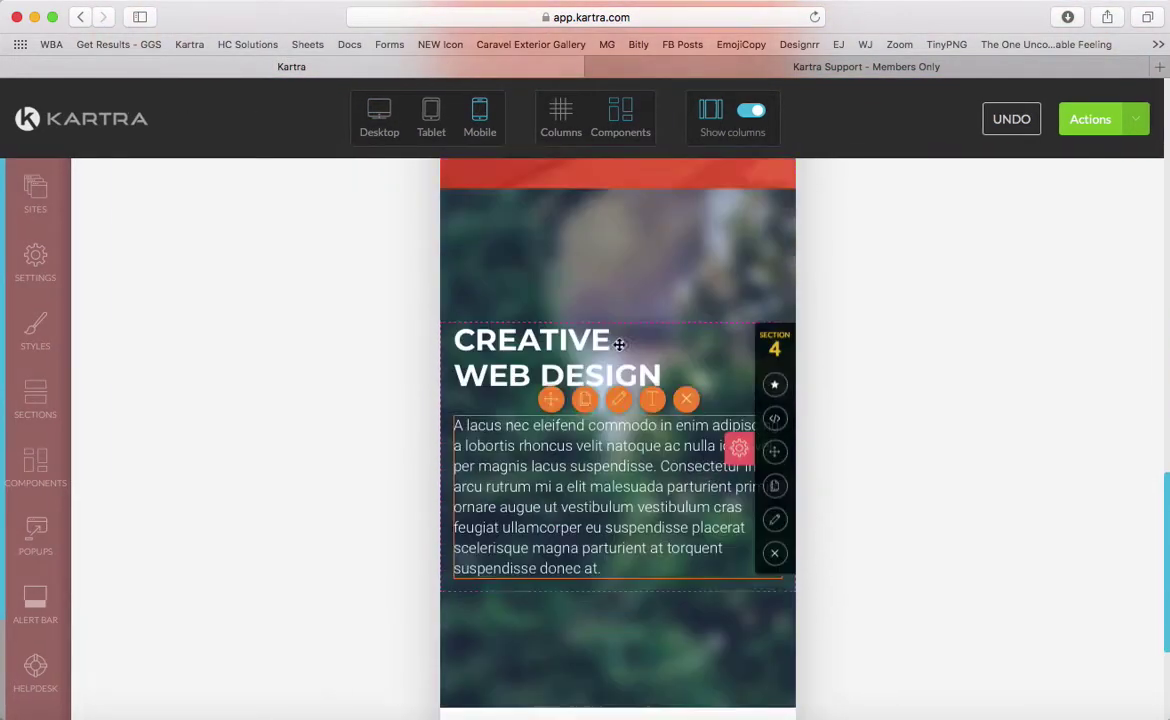
scroll(619, 344, "up", 10)
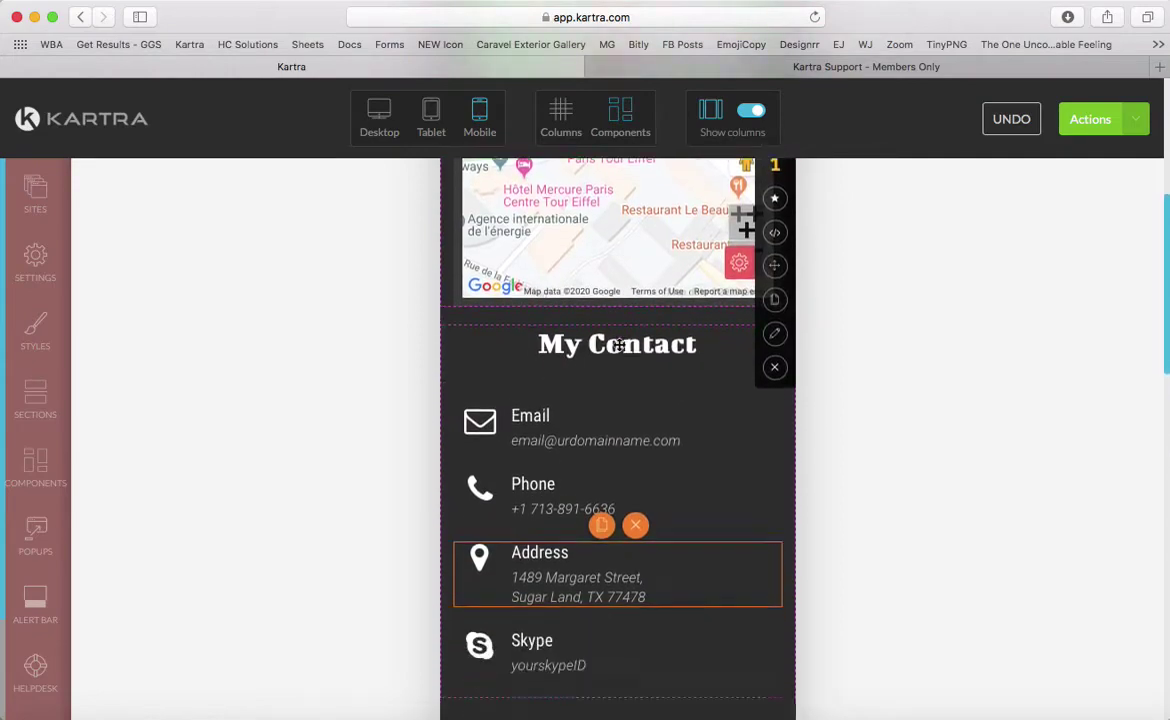
scroll(619, 344, "down", 10)
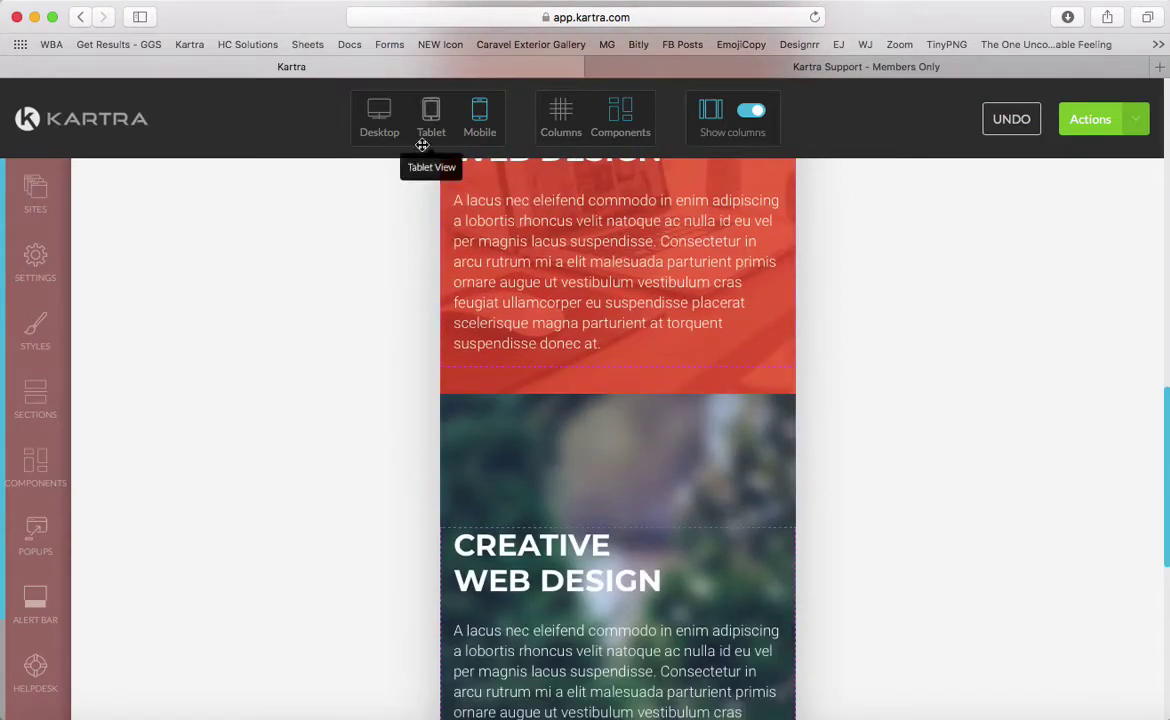
scroll(431, 248, "down", 5)
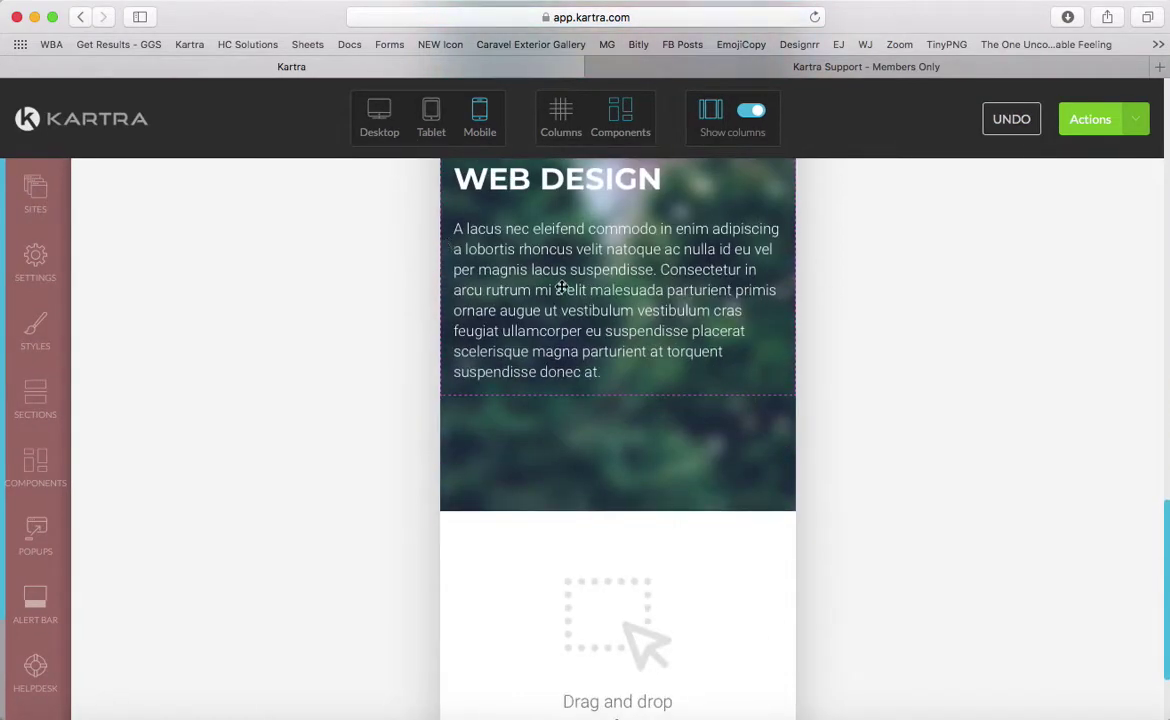
scroll(562, 287, "down", 2)
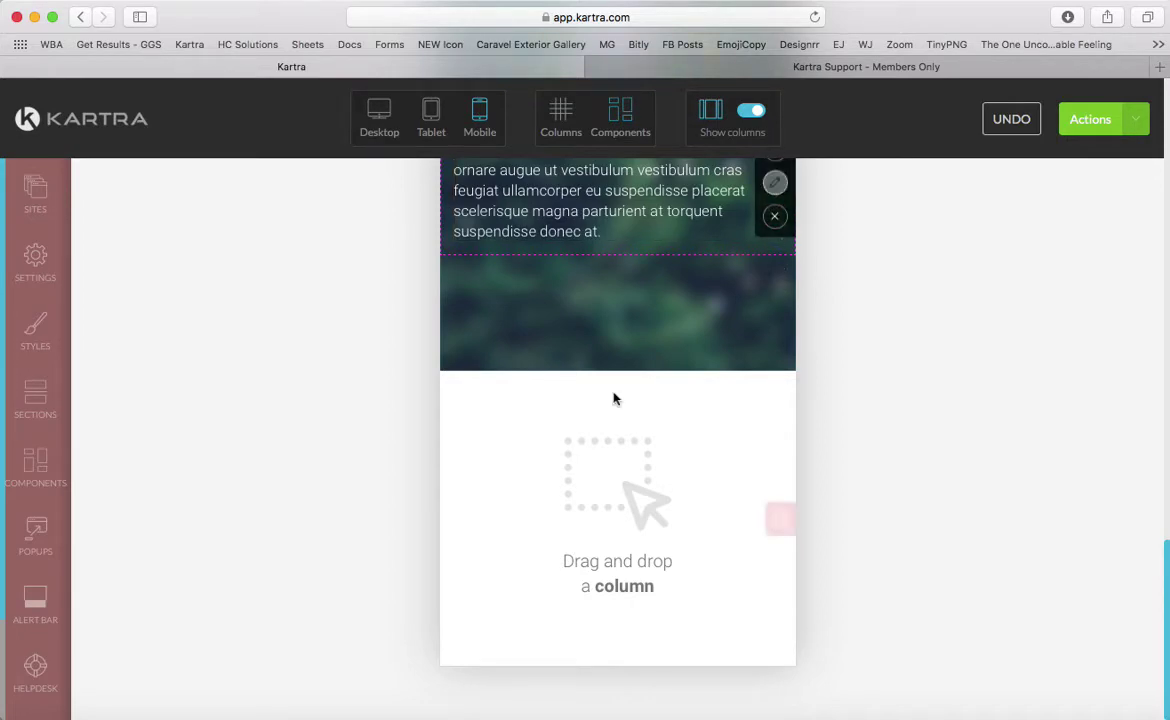
scroll(614, 397, "up", 15)
scroll(326, 610, "up", 2)
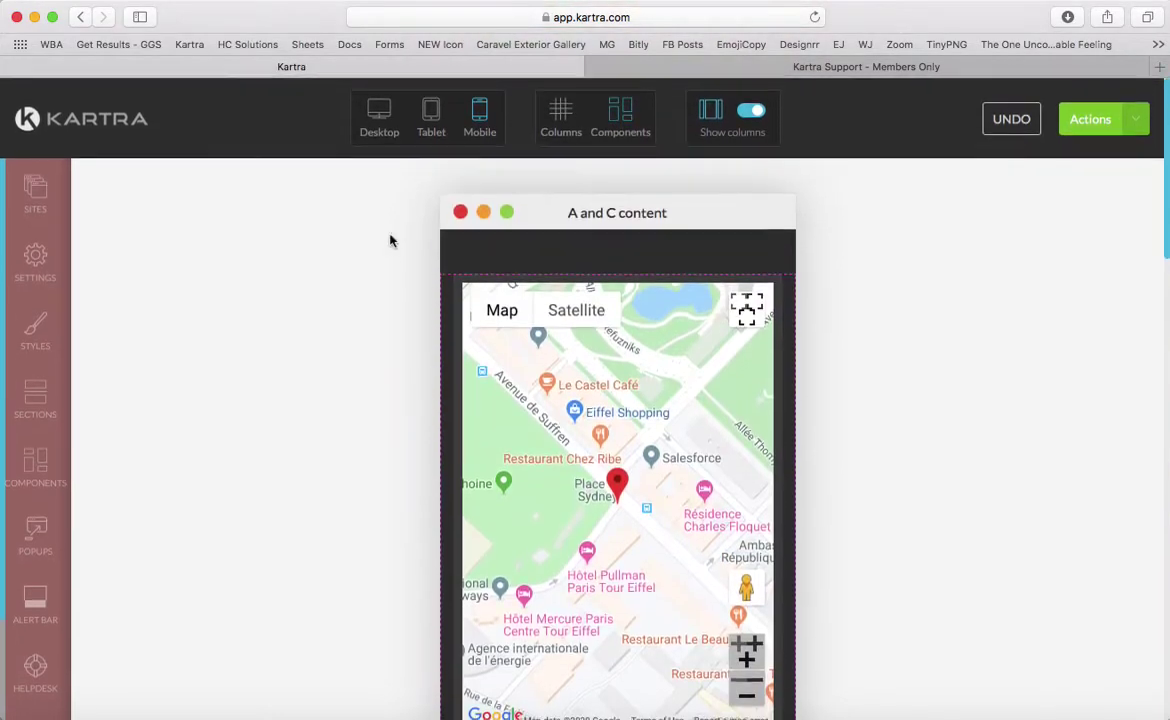
left_click(386, 124)
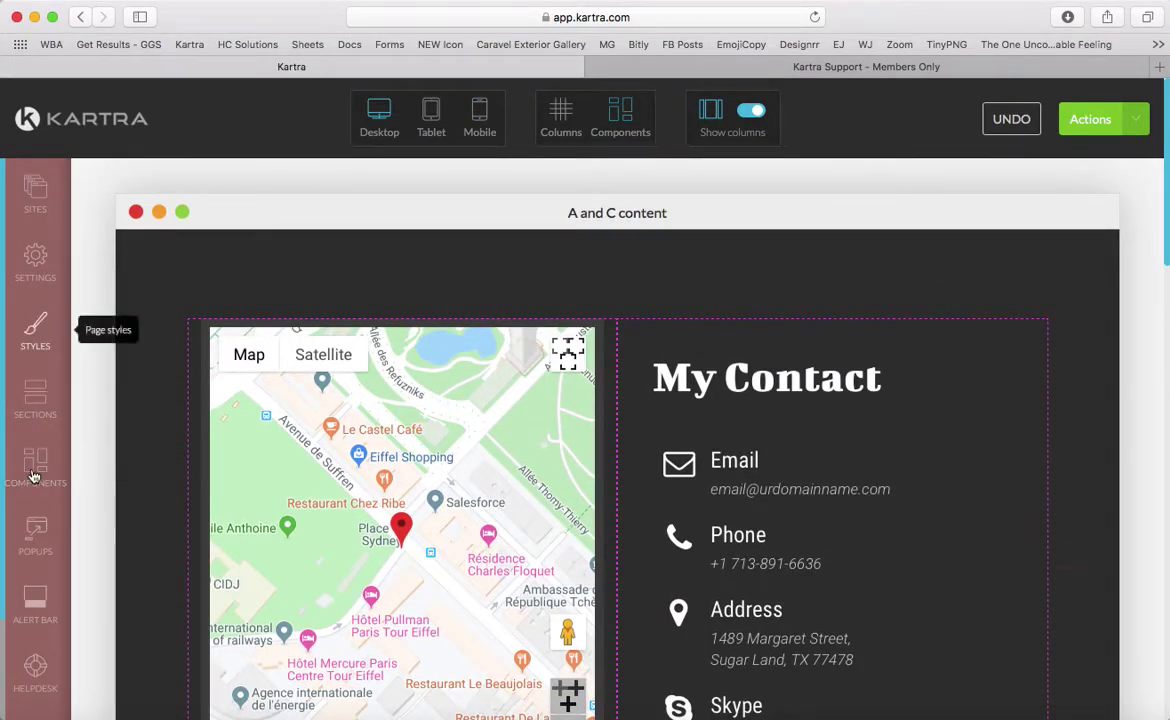
left_click(33, 475)
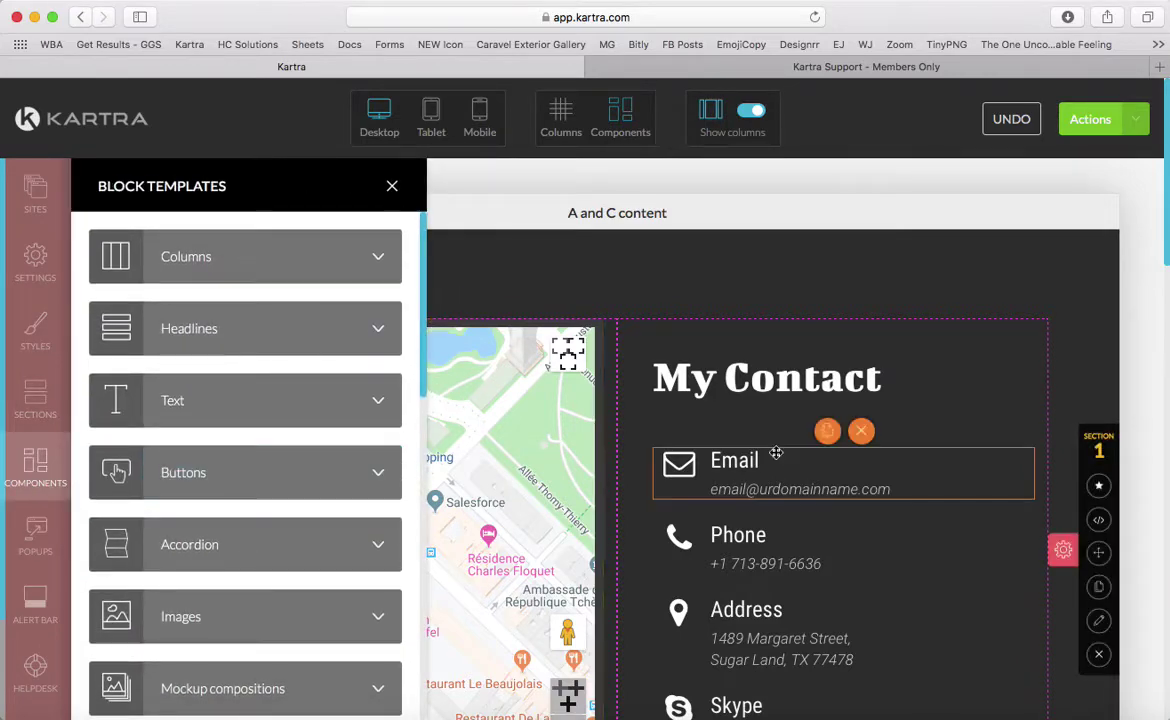
left_click(393, 187)
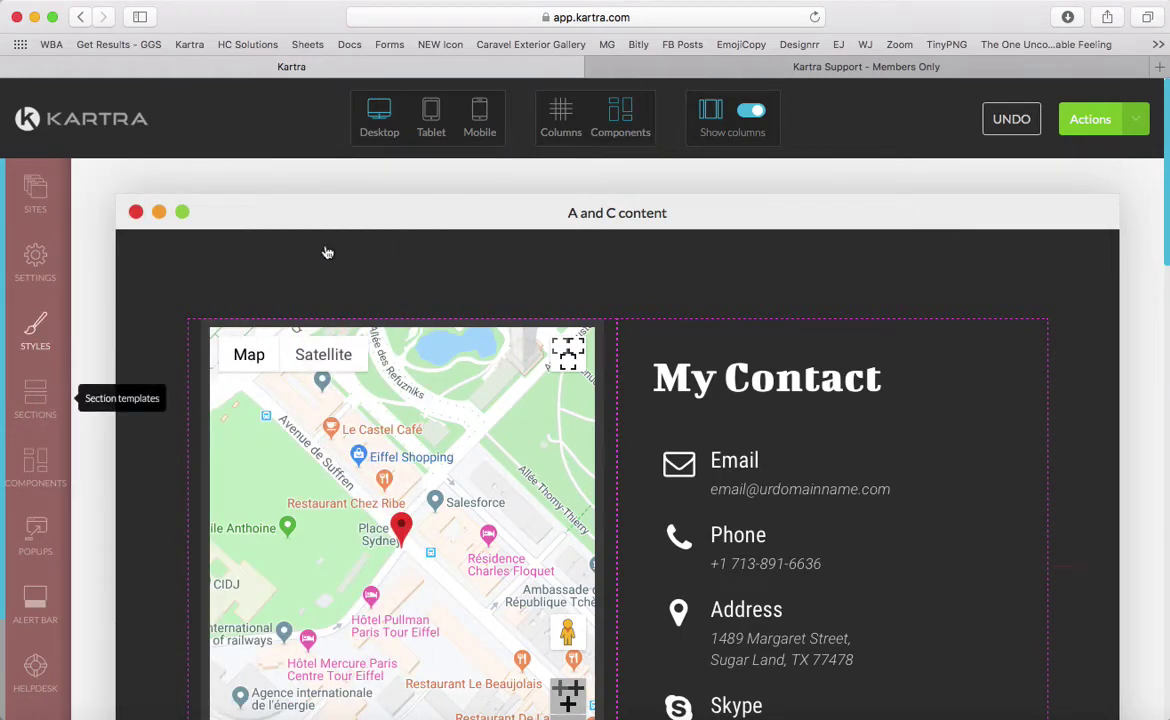
left_click(38, 408)
left_click(35, 400)
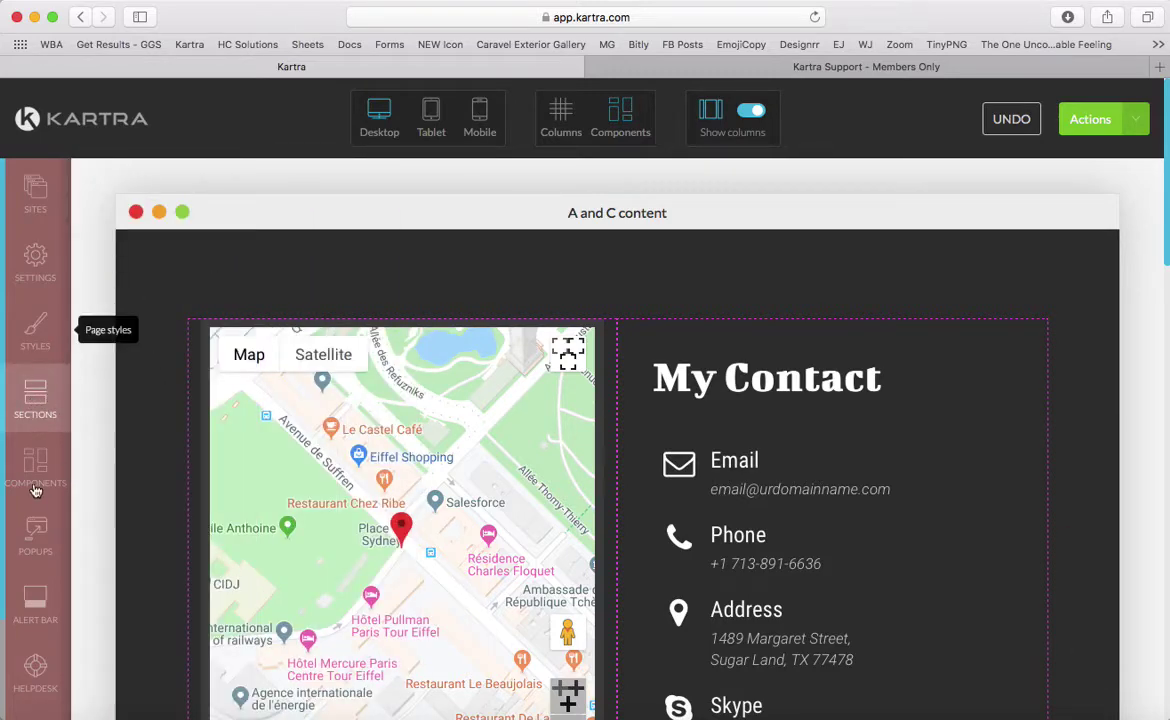
left_click(37, 400)
left_click(40, 403)
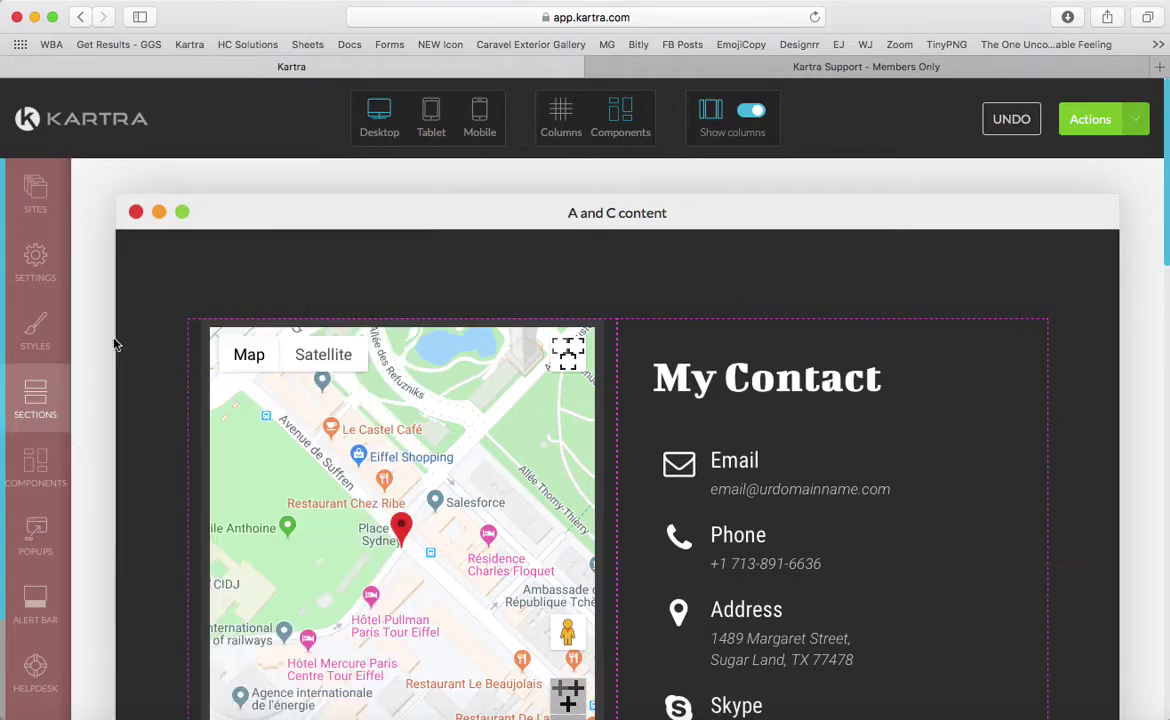
left_click(40, 402)
left_click(40, 401)
Step: Add an empty section block at the very start of the page, above the map and contact section, and close the templates
left_click(41, 410)
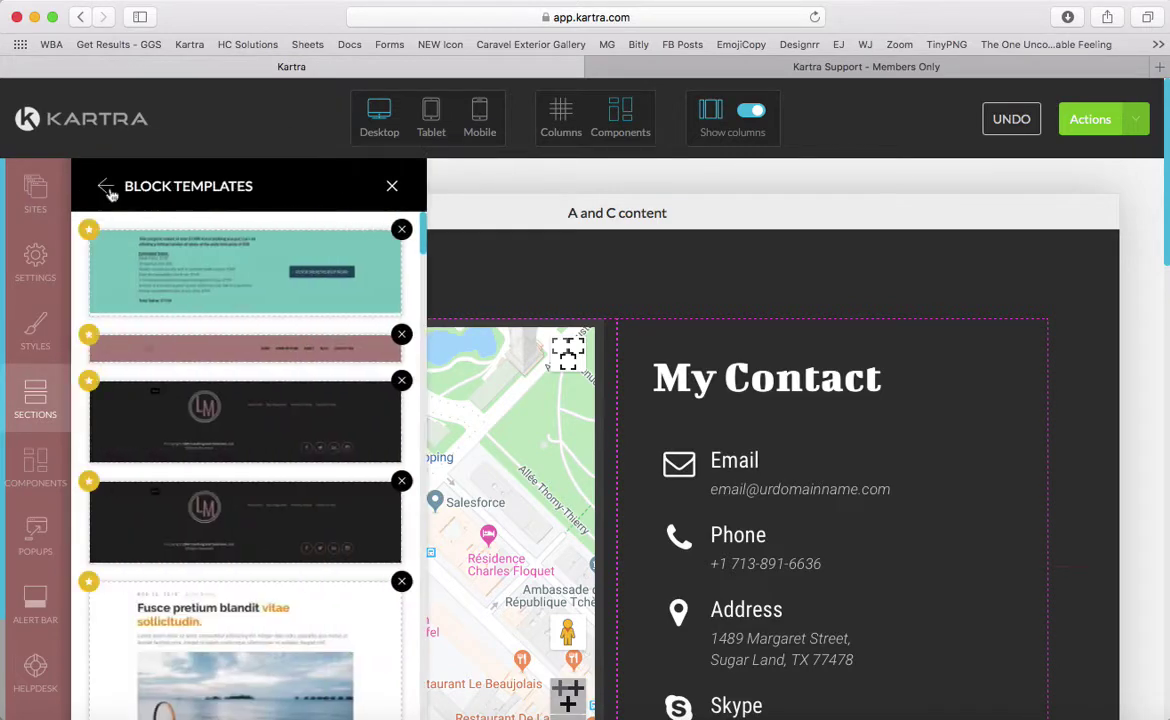
left_click(101, 182)
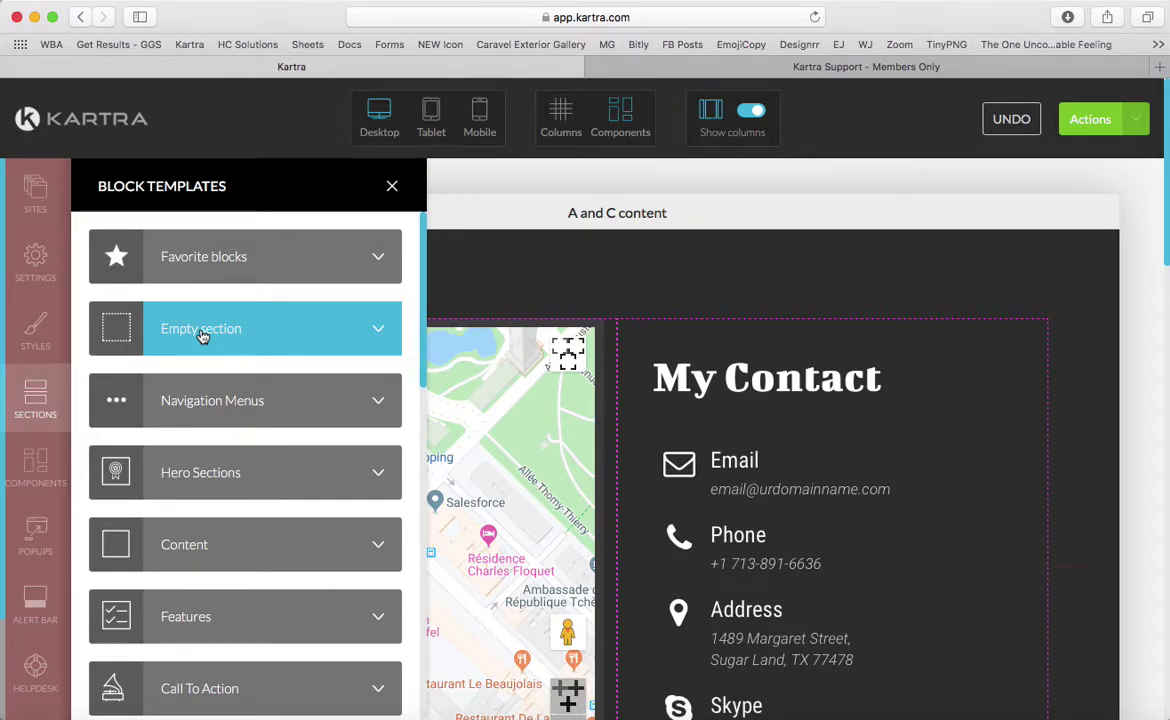
left_click(201, 335)
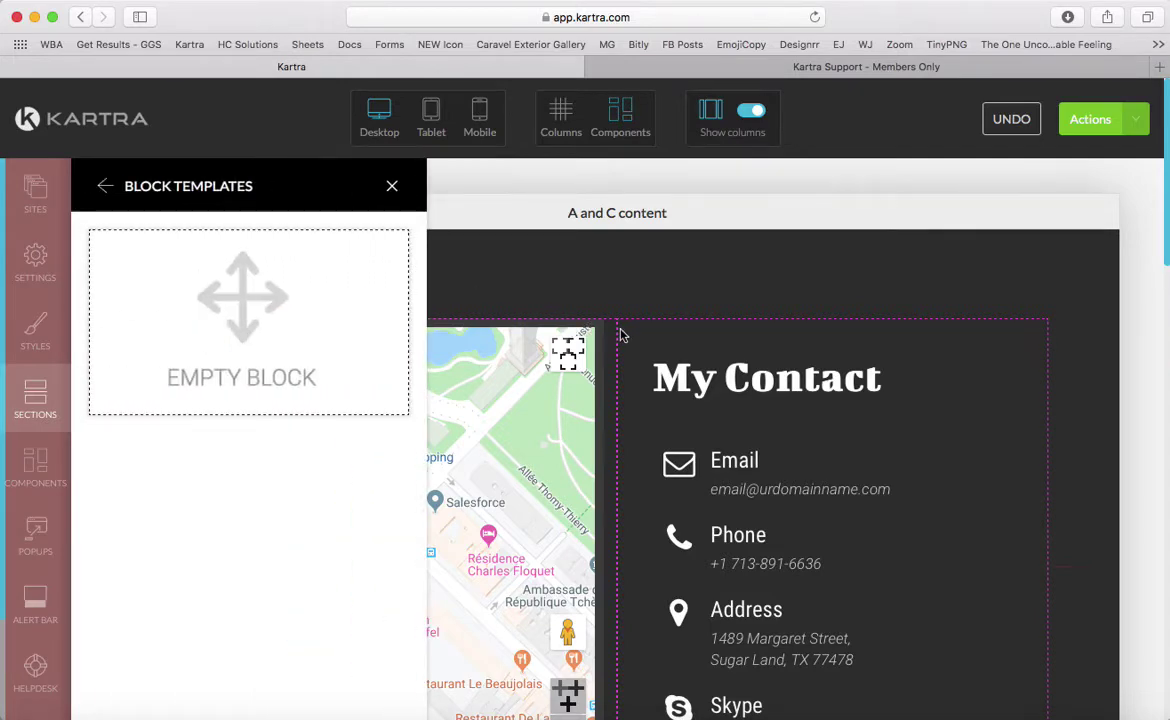
left_click_drag(620, 335, 621, 295)
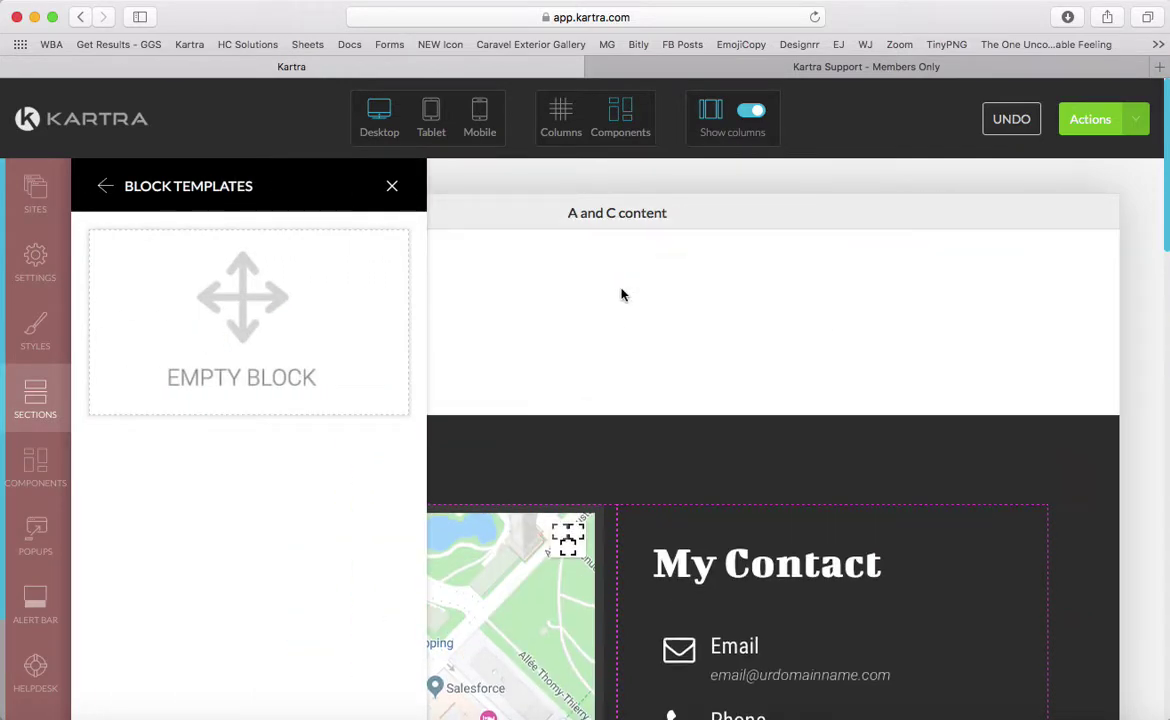
left_click(105, 189)
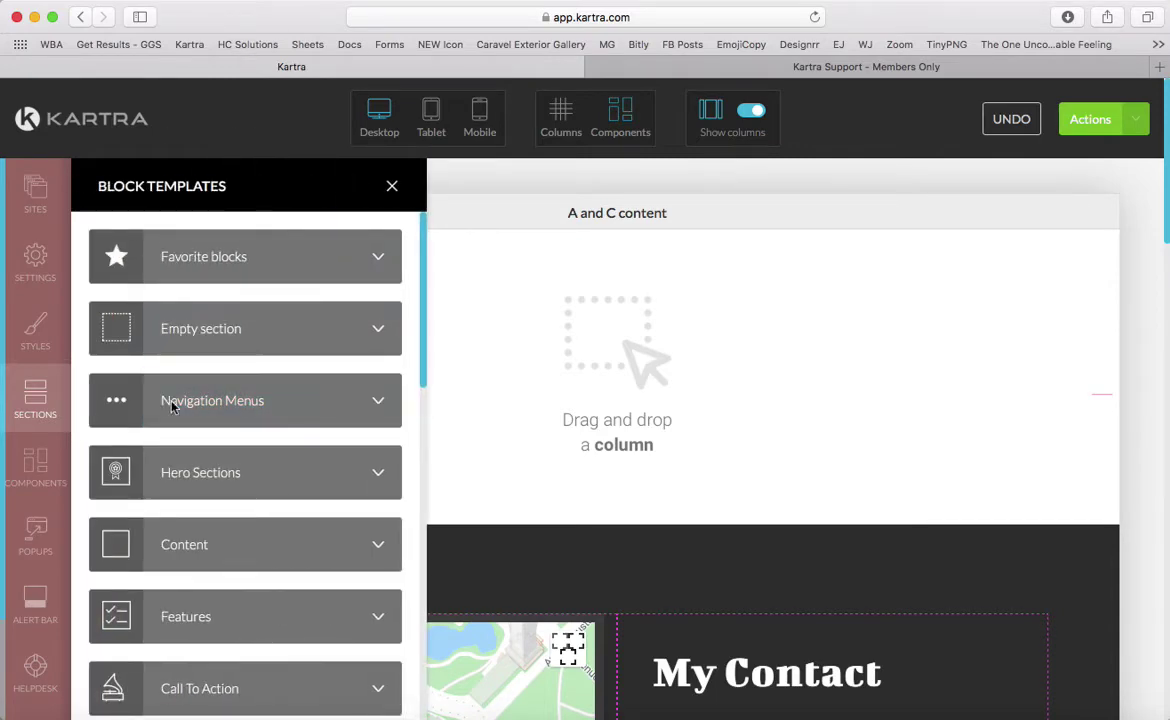
left_click(393, 187)
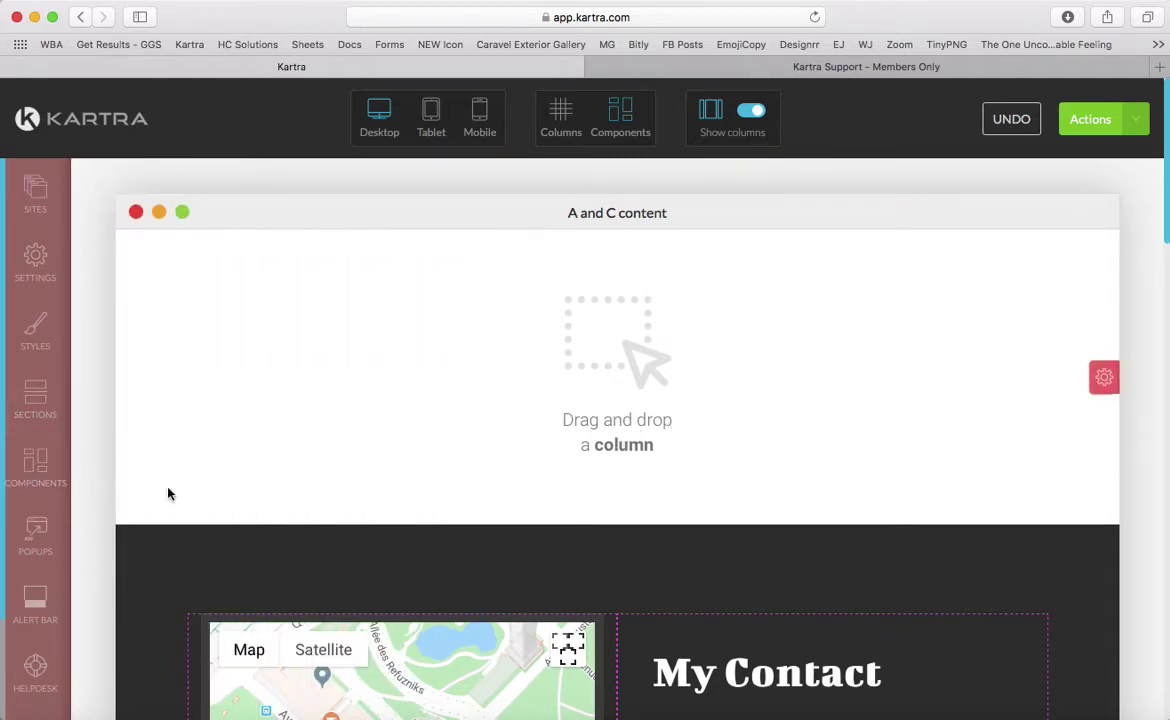
Step: Place a three-column layout of 33% columns from the column component templates into the new empty section
left_click(40, 468)
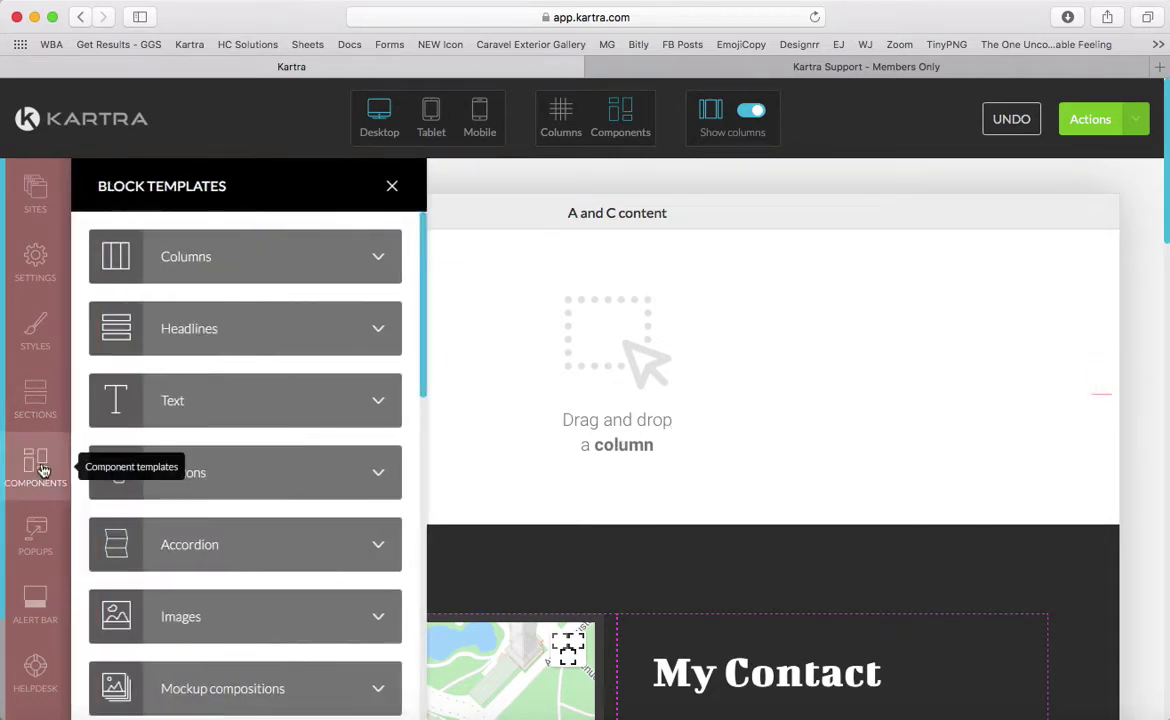
left_click(209, 268)
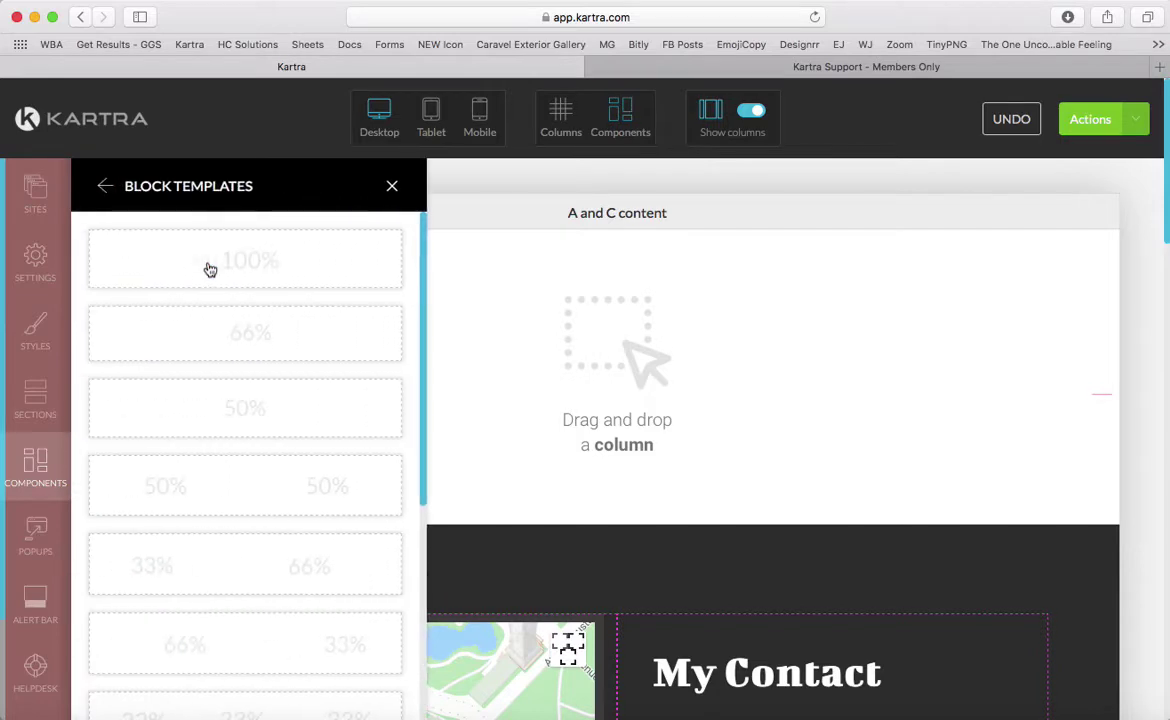
scroll(232, 435, "down", 3)
scroll(232, 436, "up", 2)
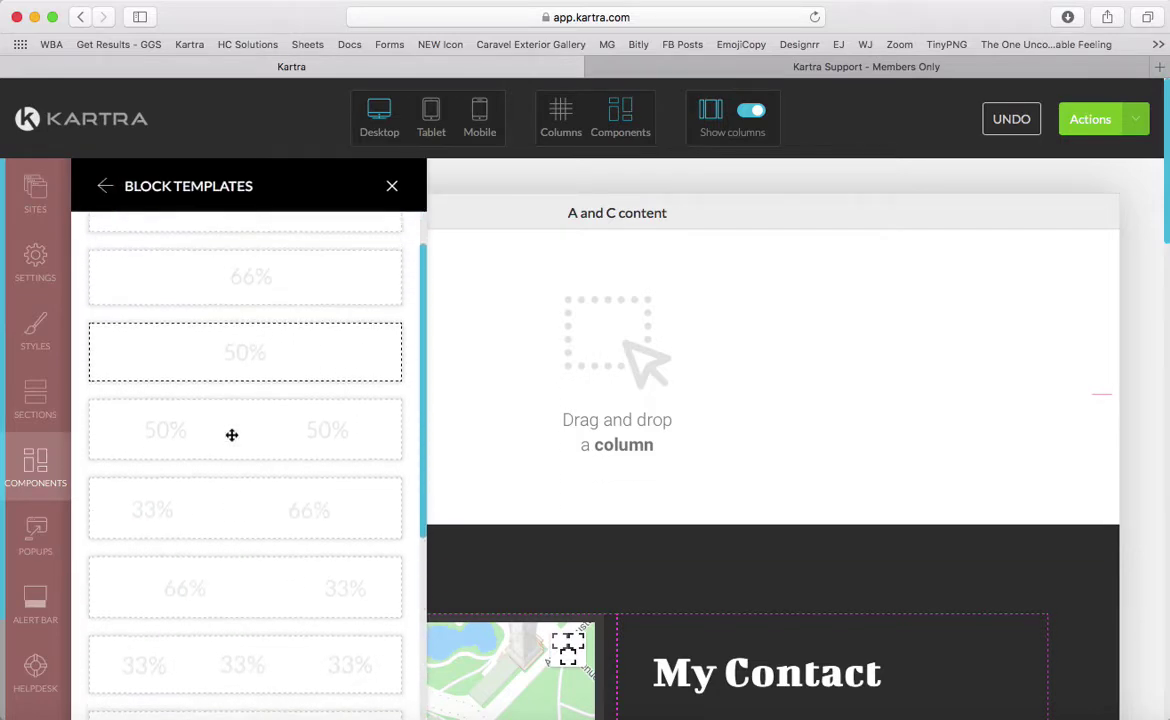
scroll(230, 300, "up", 1)
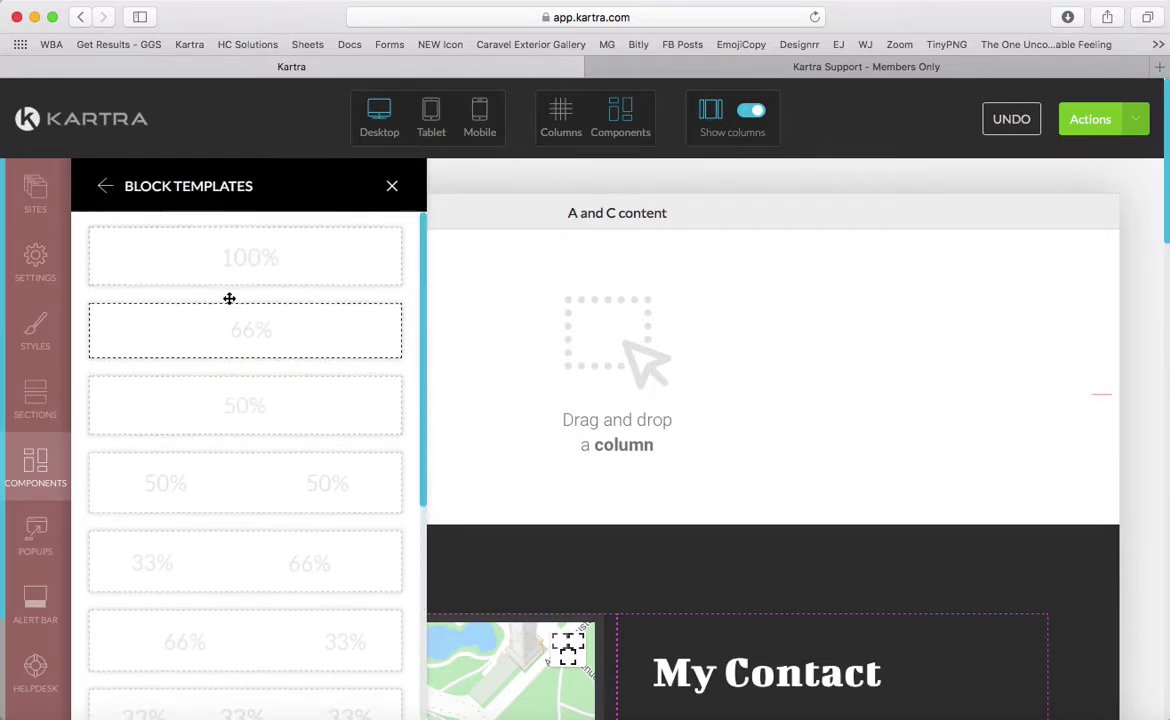
scroll(227, 257, "down", 3)
scroll(219, 430, "down", 2)
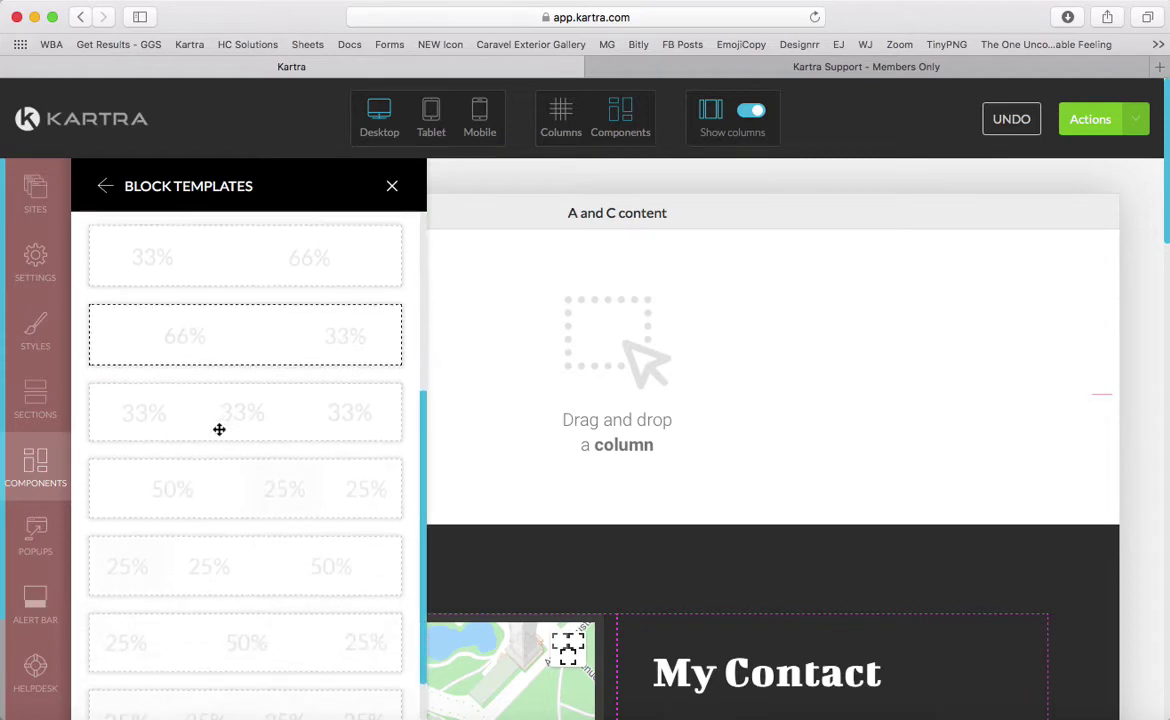
scroll(222, 400, "down", 1)
scroll(222, 402, "down", 5)
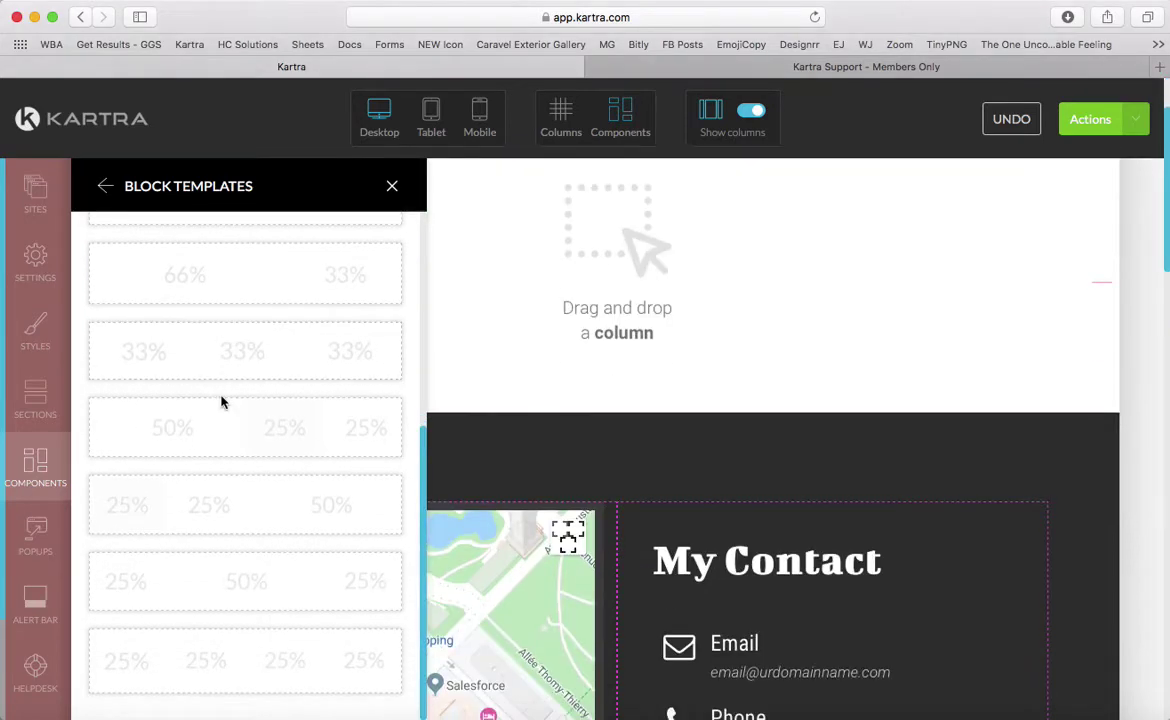
scroll(565, 217, "up", 5)
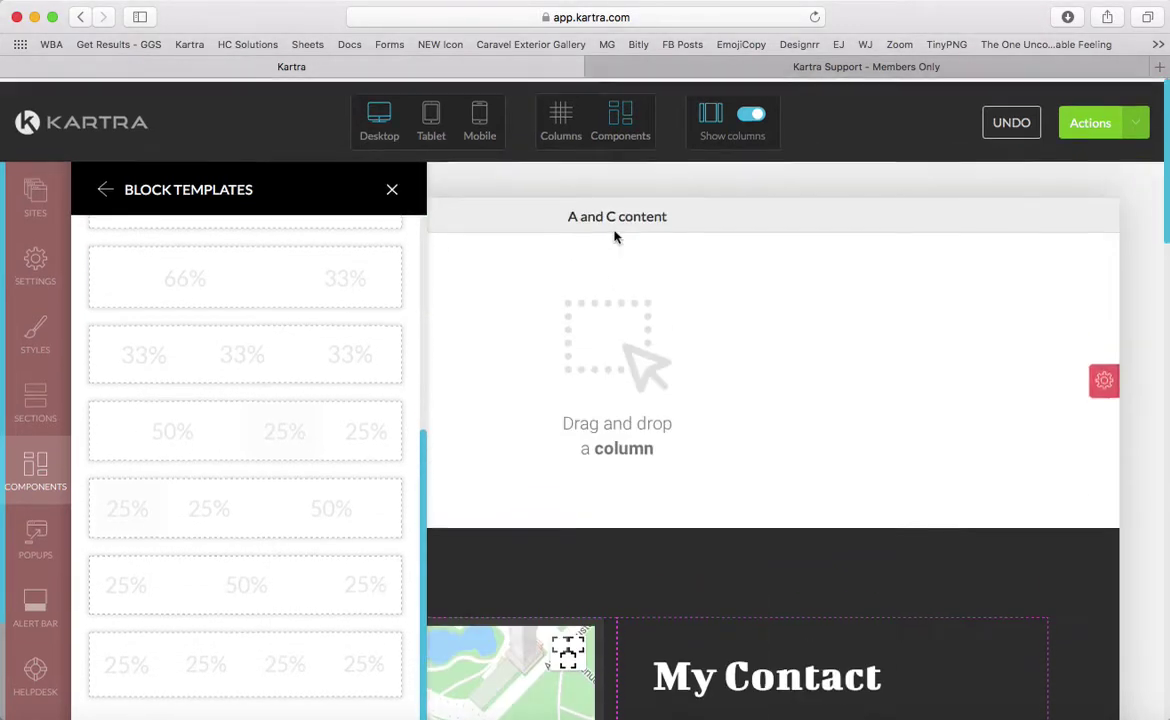
left_click_drag(219, 339, 586, 275)
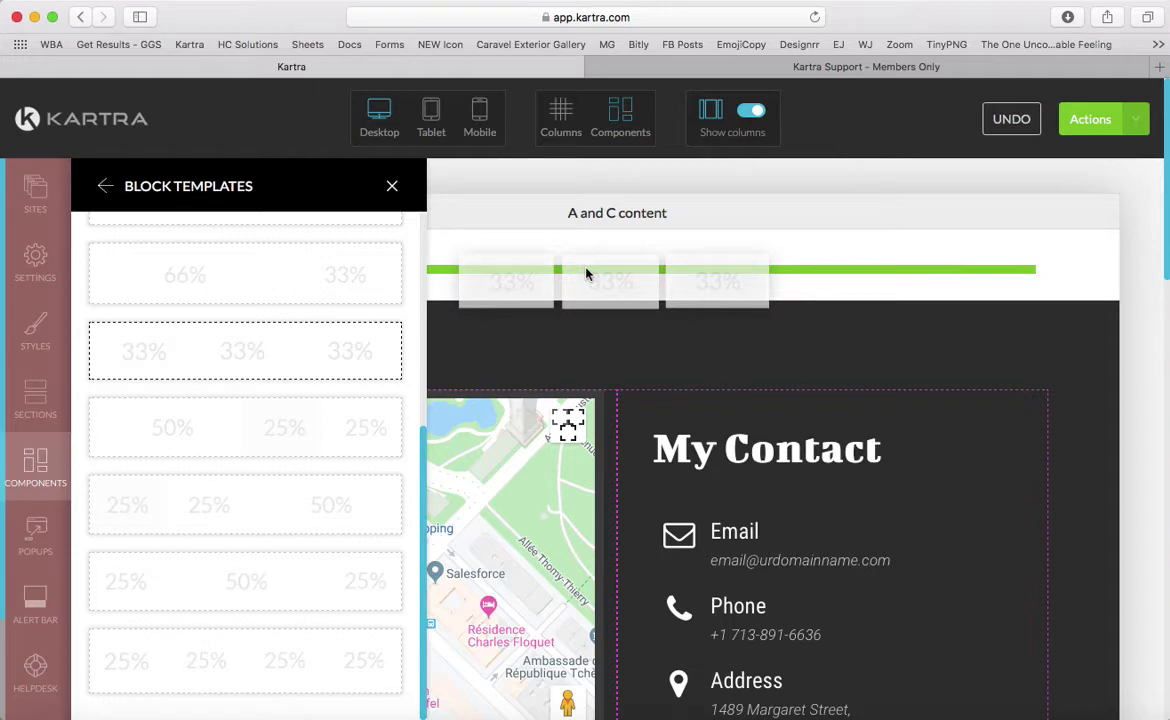
left_click_drag(586, 275, 586, 275)
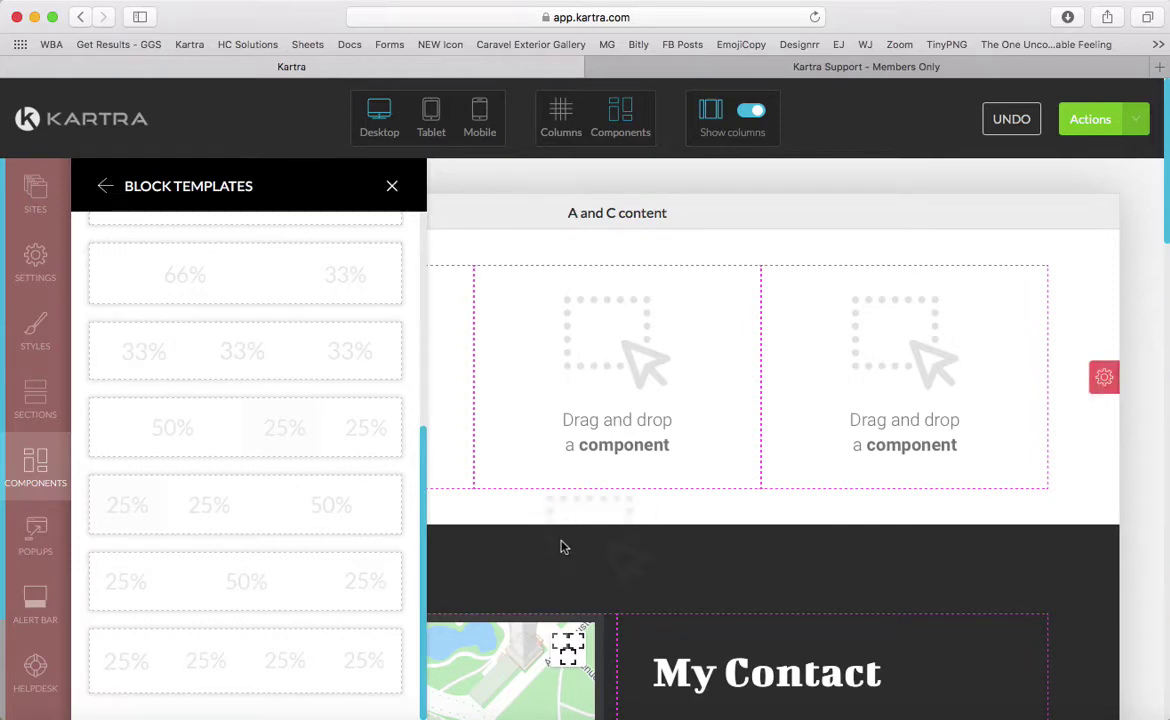
left_click_drag(563, 547, 548, 270)
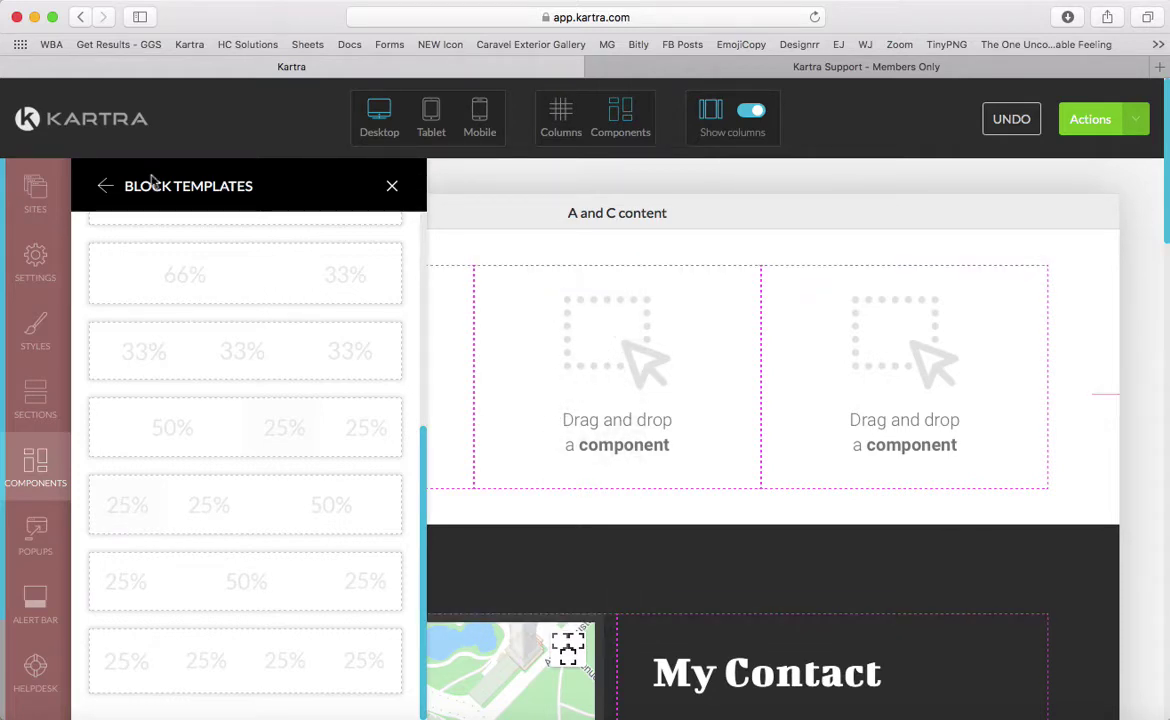
Step: Browse the component categories and place the "Colaboration Made Easy" headline template in the middle column of the new section
left_click(105, 187)
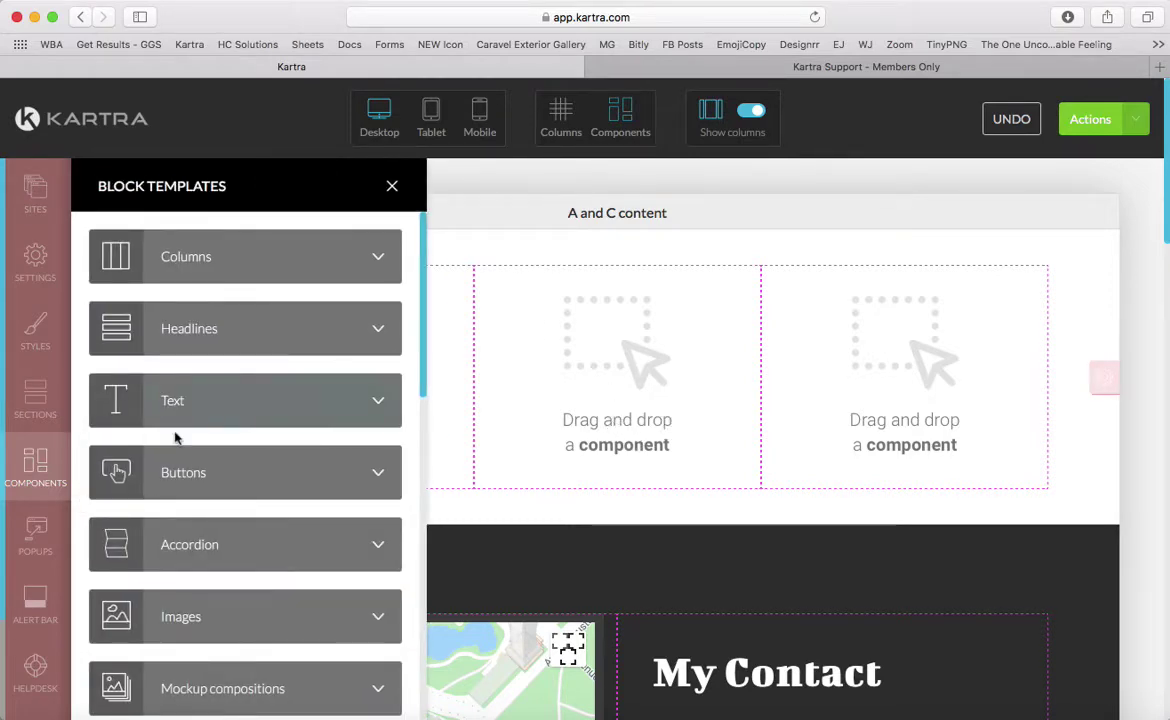
scroll(175, 437, "down", 10)
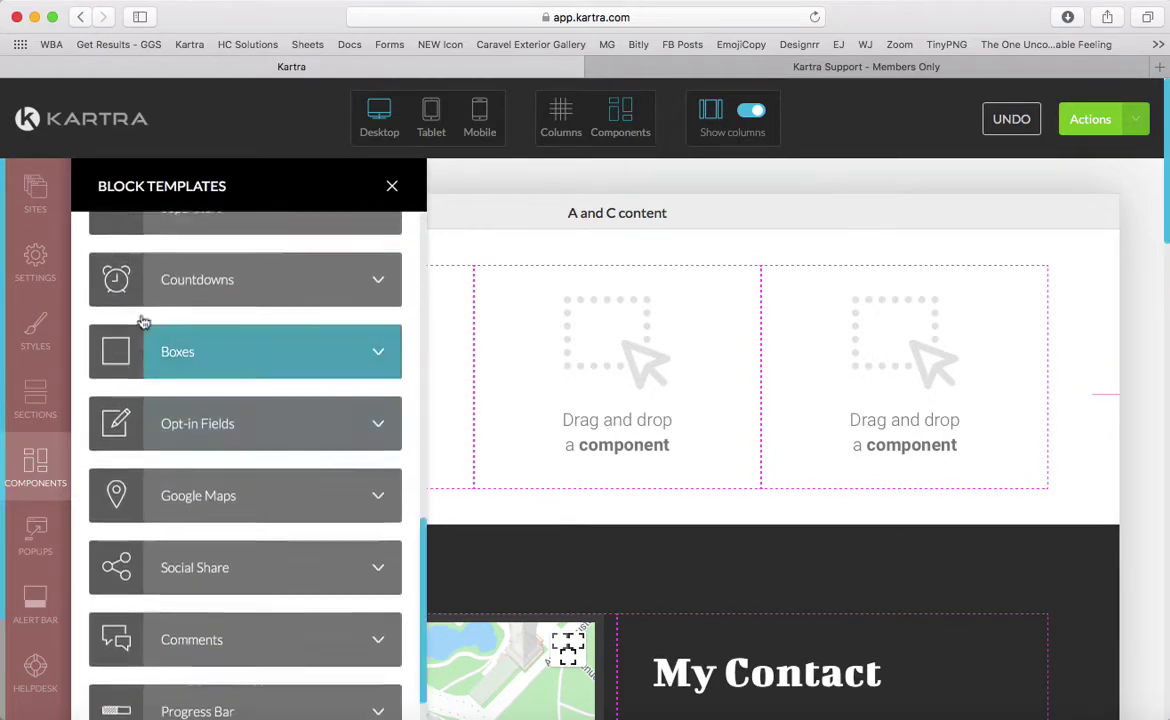
scroll(144, 319, "up", 10)
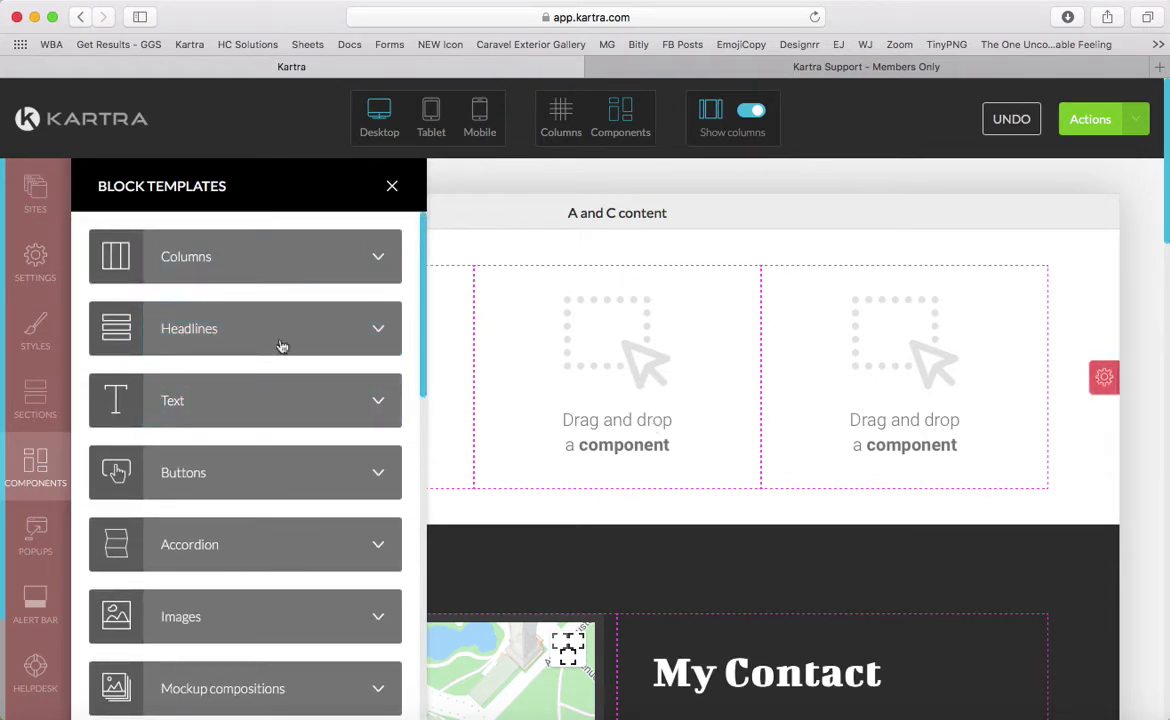
left_click(214, 324)
left_click_drag(207, 310, 548, 277)
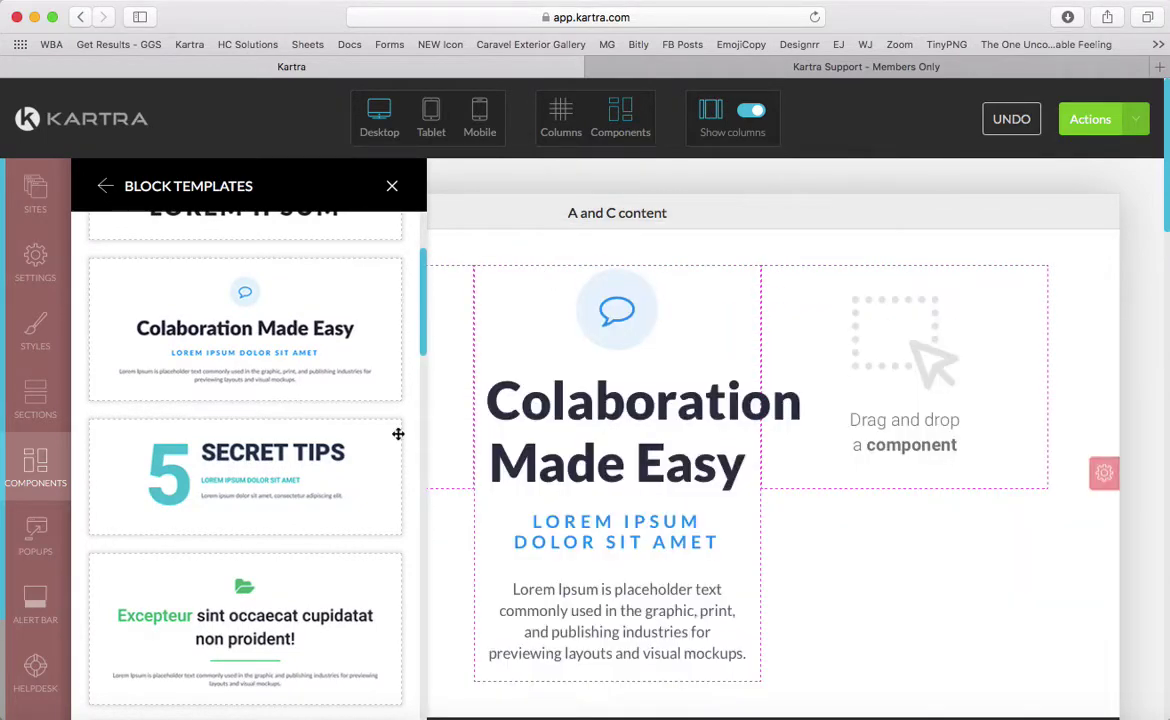
Step: Place the green accordion template in the third column and collapse its expanded first item
left_click(105, 190)
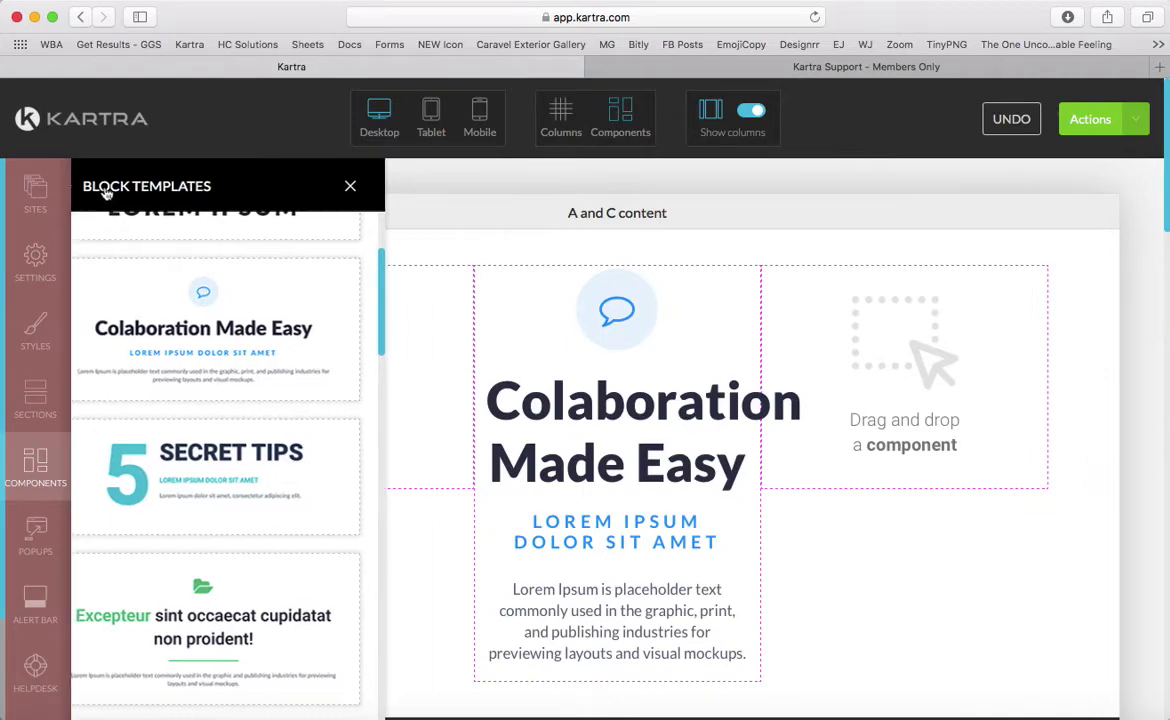
scroll(212, 430, "down", 2)
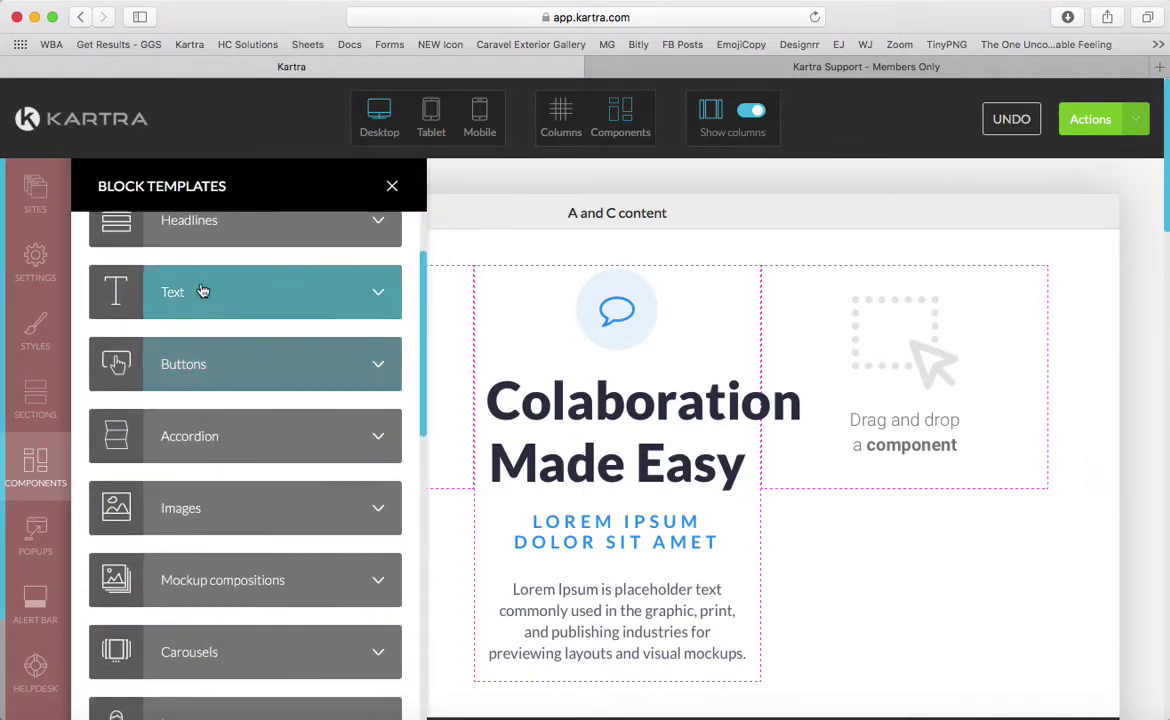
left_click(213, 441)
left_click_drag(178, 298, 797, 271)
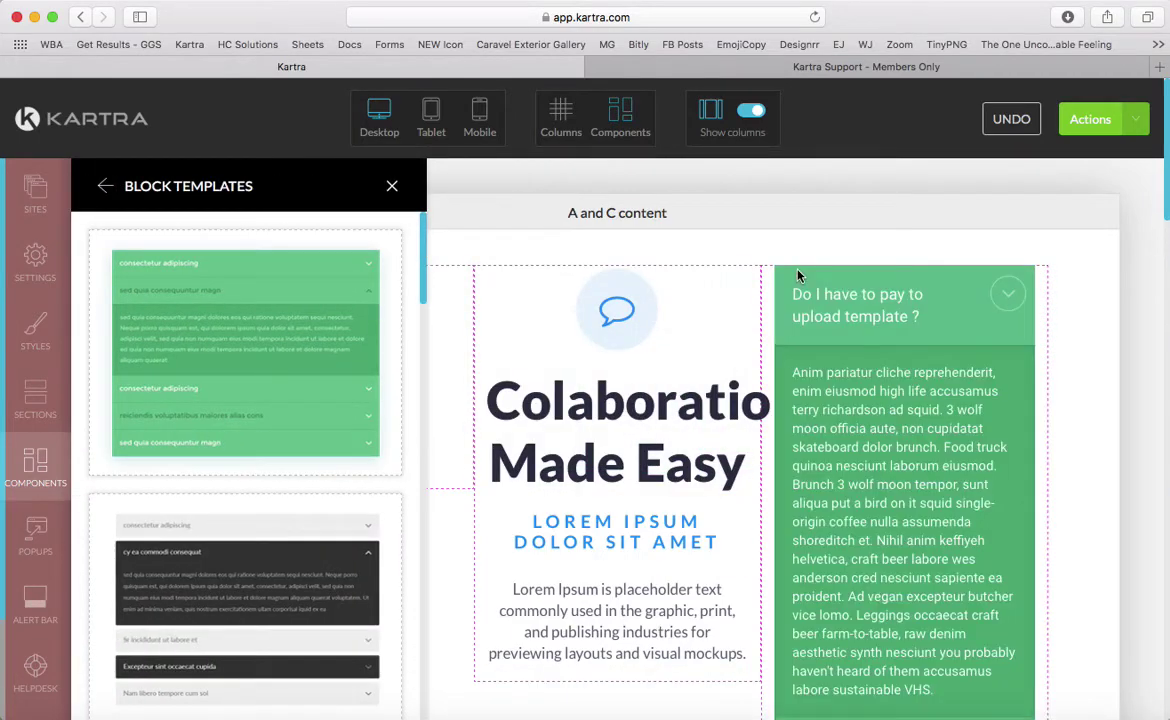
left_click(1012, 272)
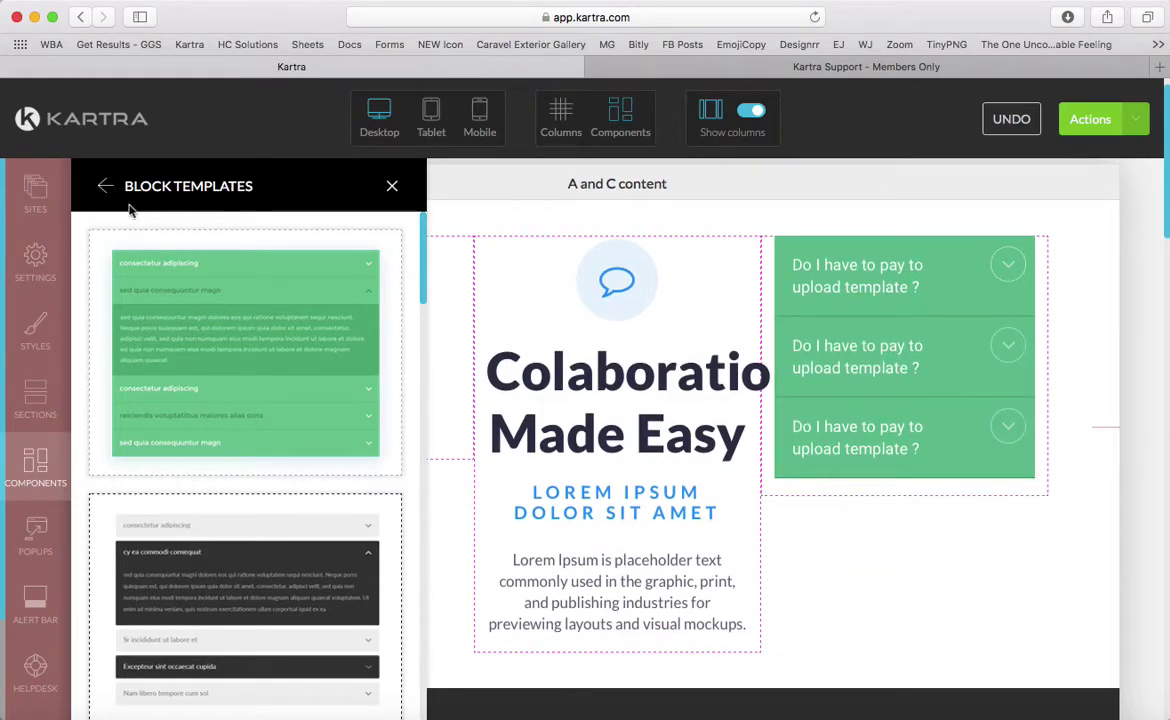
Step: Add an image component below the accordion in the third column and close the block templates
left_click(105, 186)
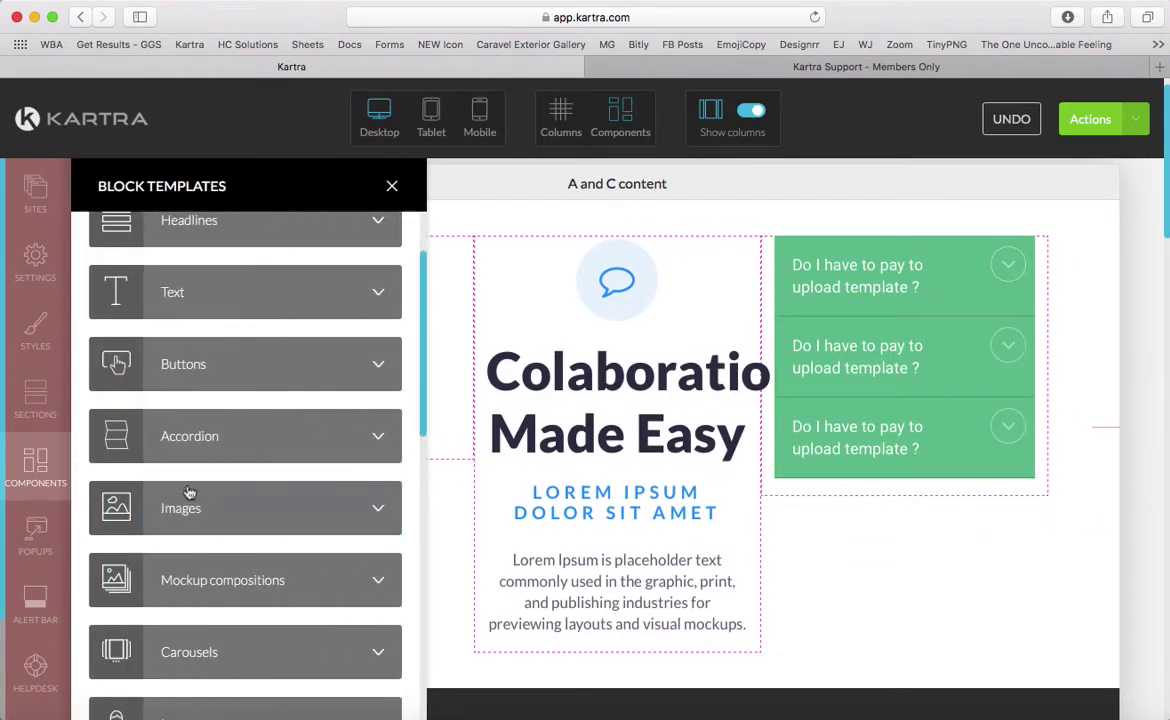
scroll(210, 430, "down", 2)
left_click(210, 425)
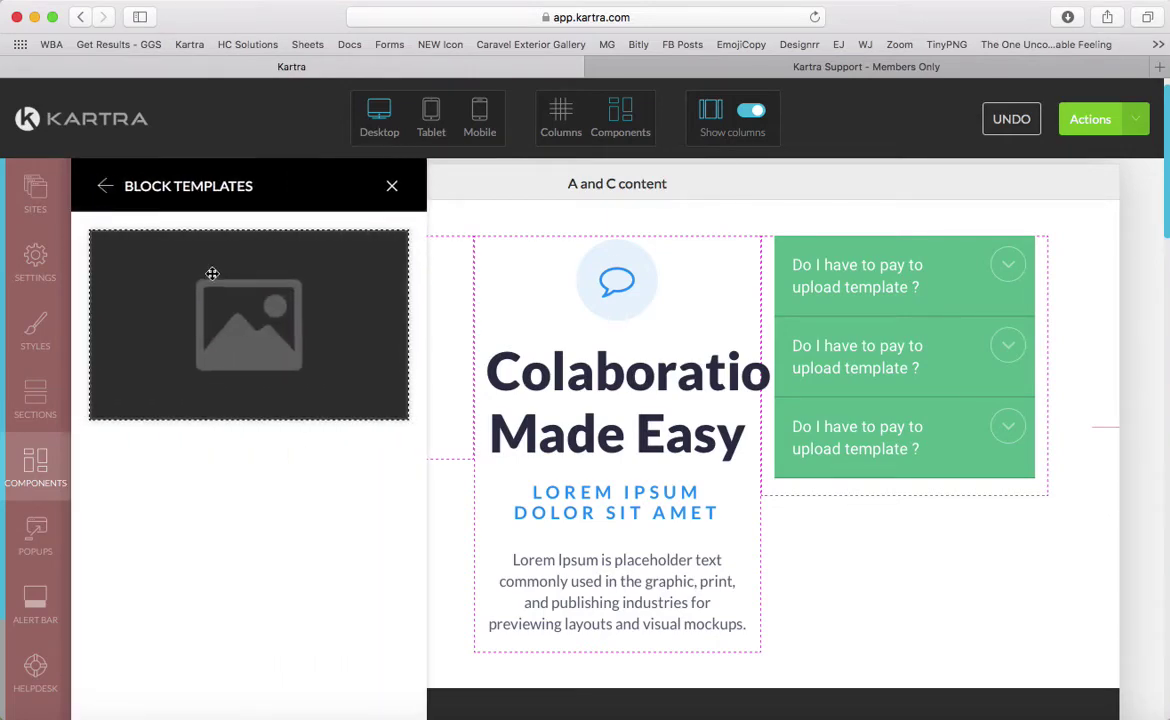
left_click_drag(195, 250, 798, 515)
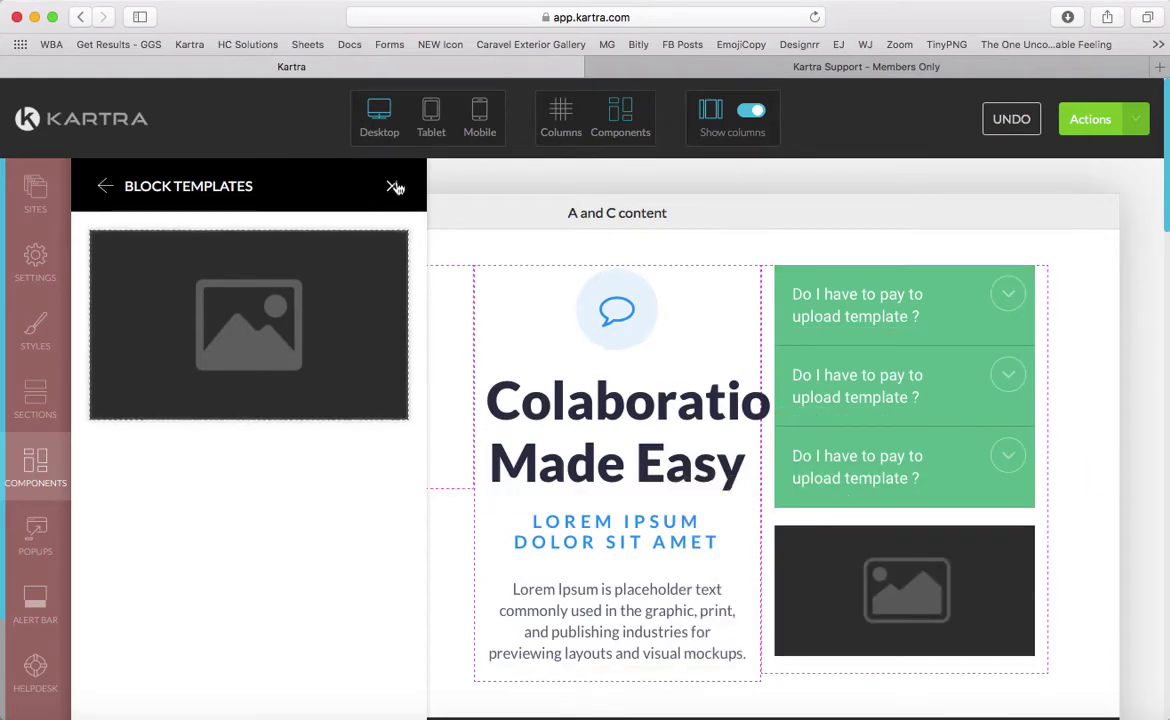
left_click(393, 187)
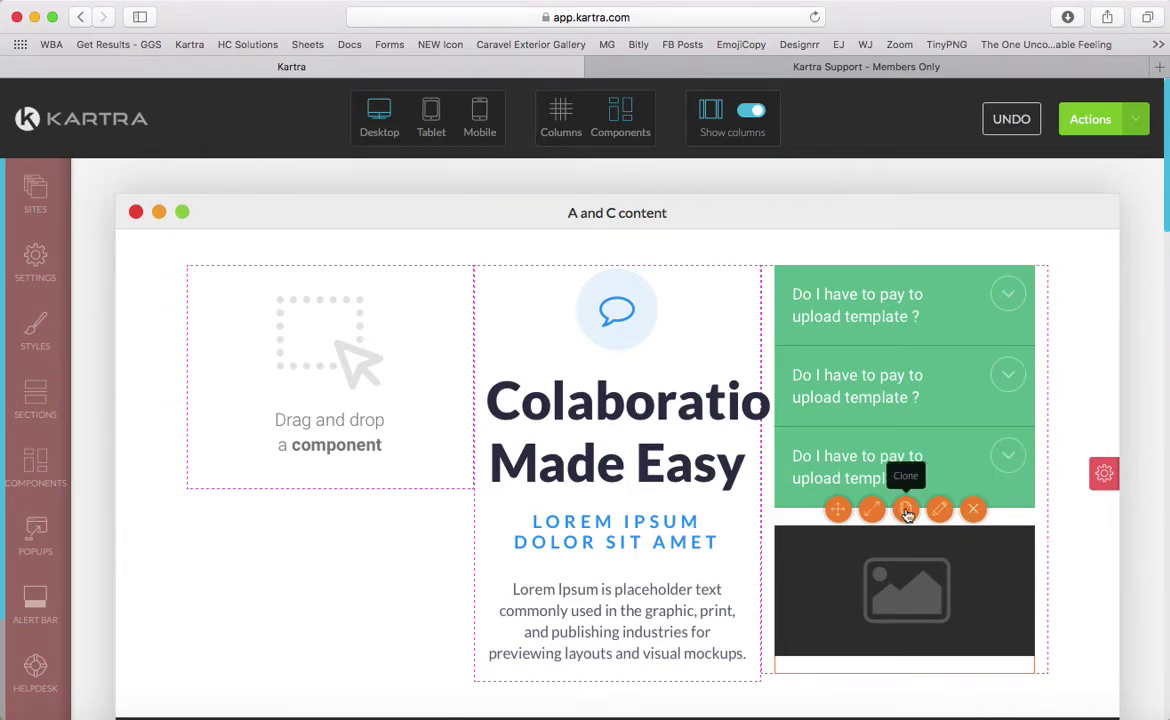
Step: Shrink the image placeholder slightly and move it into the empty first column
left_click(874, 513)
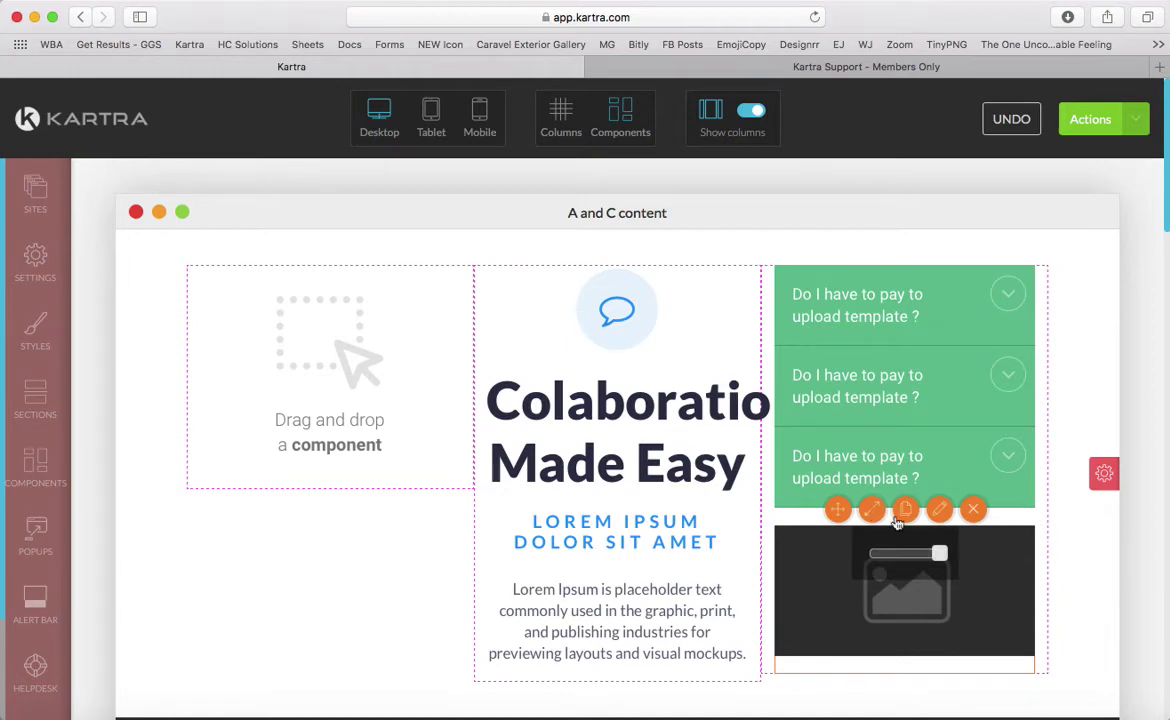
mouse_move(941, 556)
left_mouse_down()
mouse_move(901, 556)
mouse_move(940, 560)
left_mouse_up()
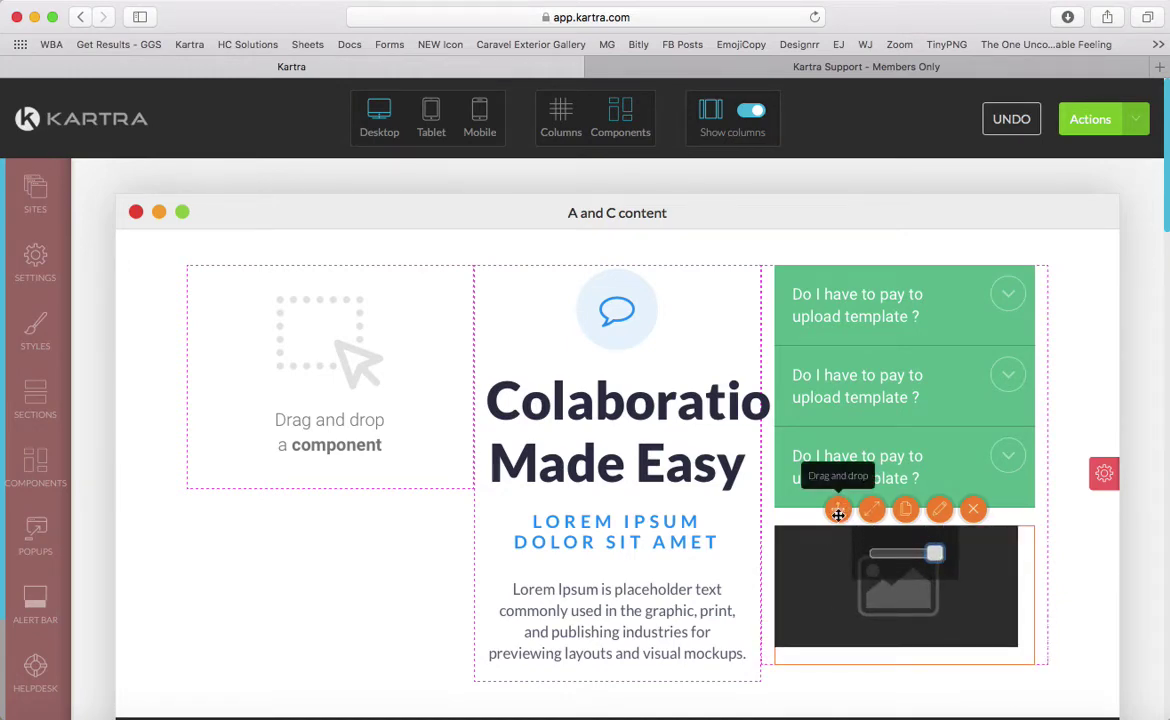
left_click_drag(838, 510, 253, 274)
scroll(345, 496, "down", 2)
scroll(345, 496, "down", 5)
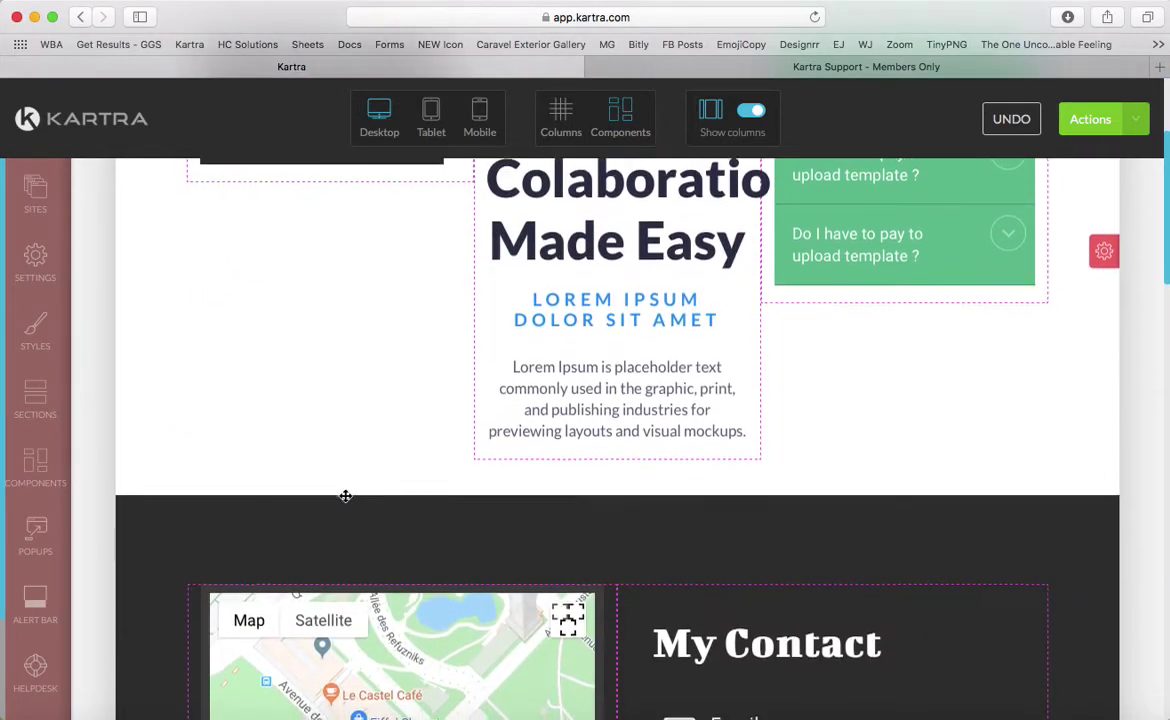
scroll(345, 496, "up", 6)
Step: Move the image placeholder above the "My Contact" heading in the map section and enlarge it to the full column width
left_click_drag(347, 329, 695, 616)
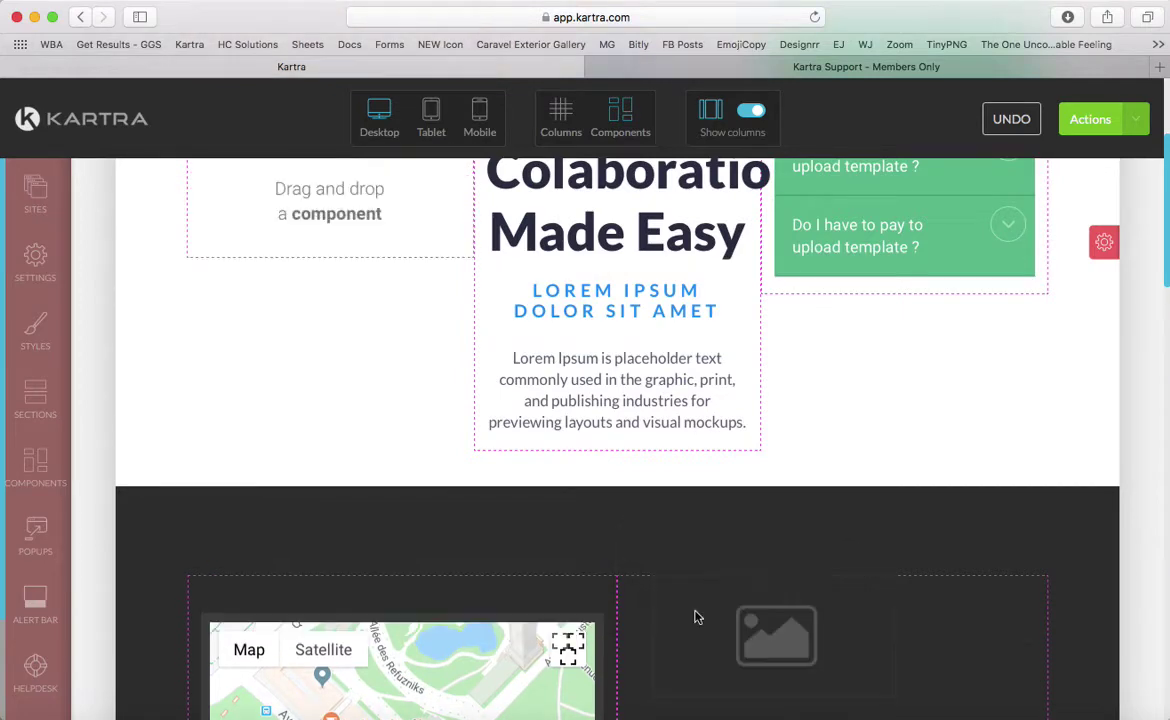
scroll(695, 616, "down", 5)
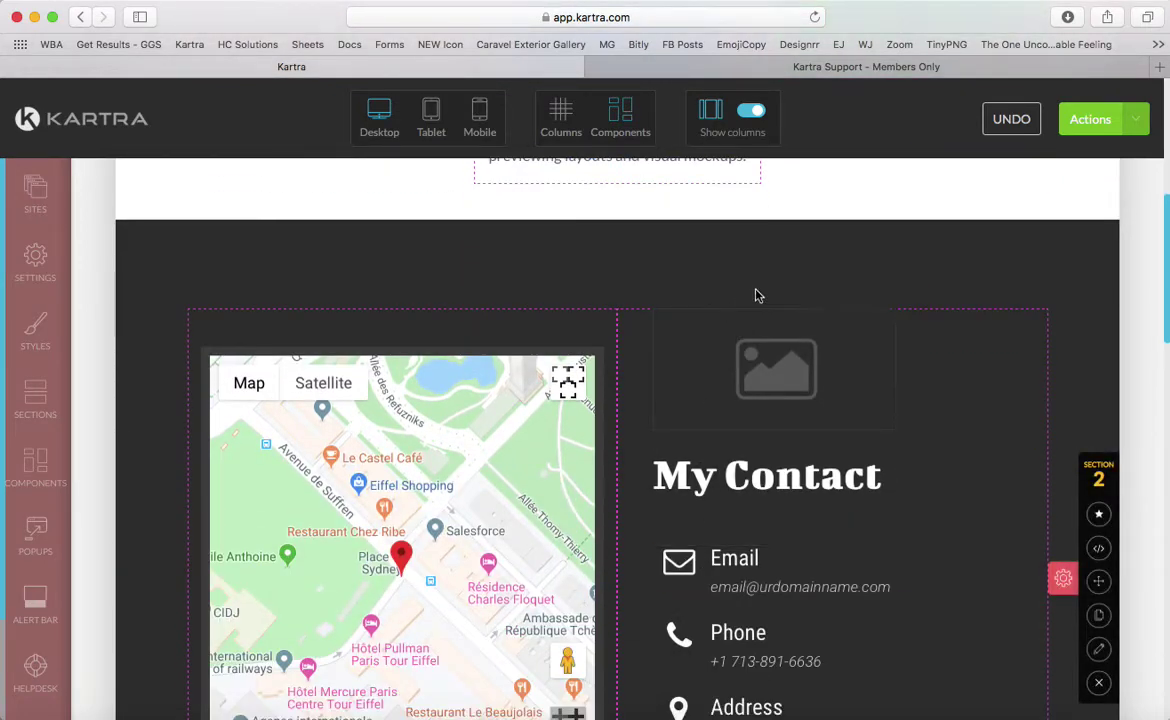
mouse_move(849, 334)
left_click_drag(849, 335, 928, 338)
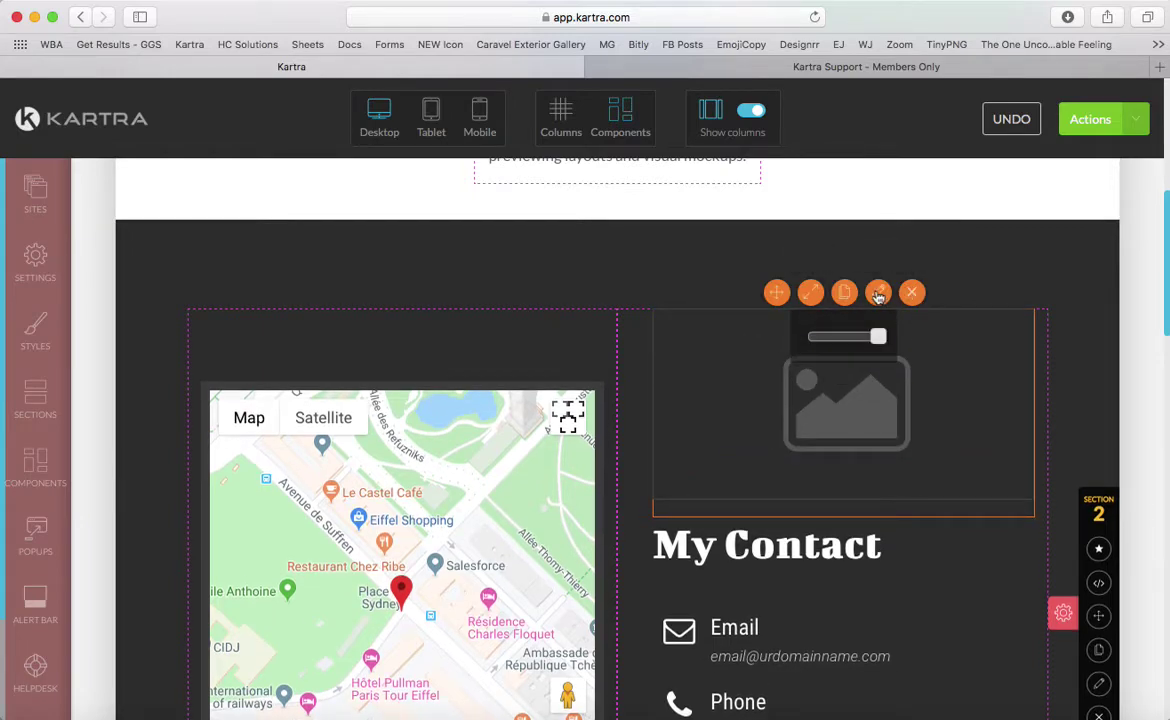
Step: Fill the placeholder above "My Contact" with the library photo of the smiling woman with long blonde hair and apply it
left_click(878, 293)
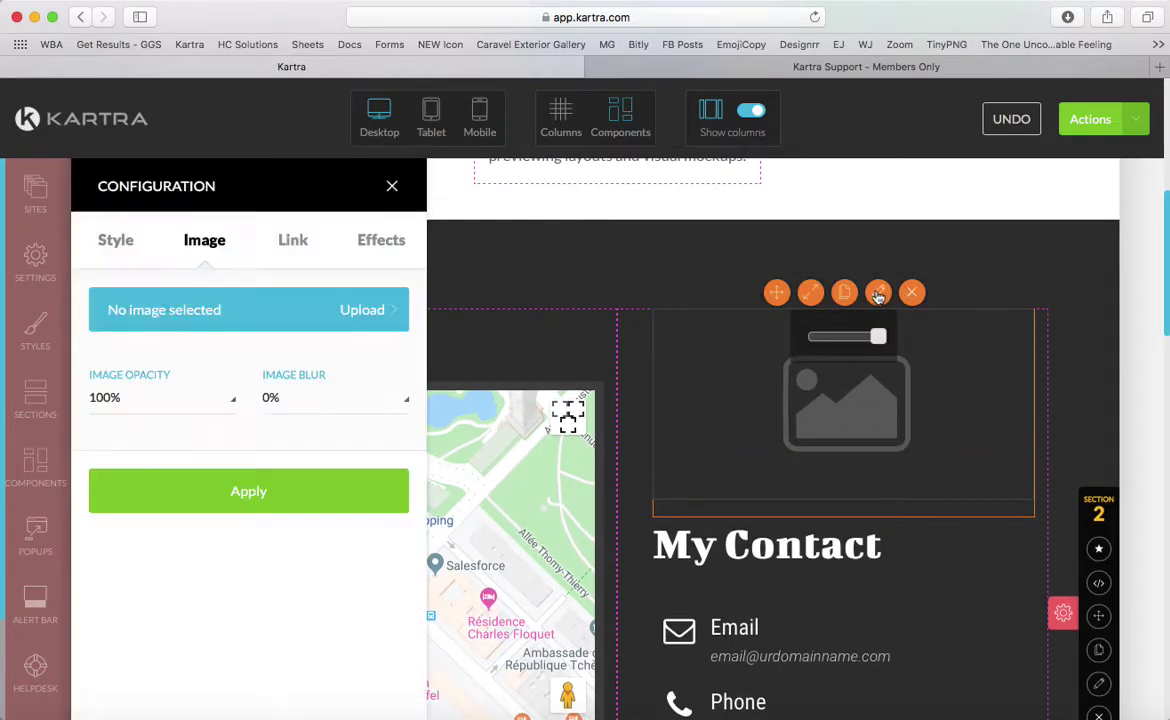
left_click(172, 314)
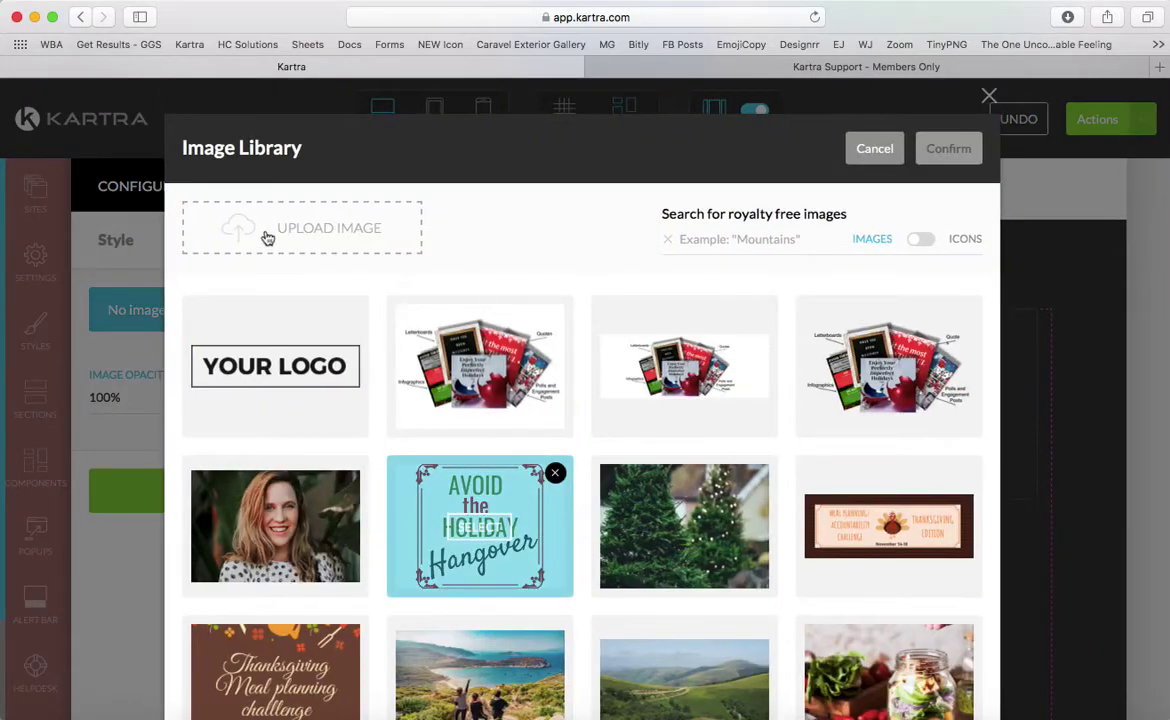
scroll(477, 368, "down", 15)
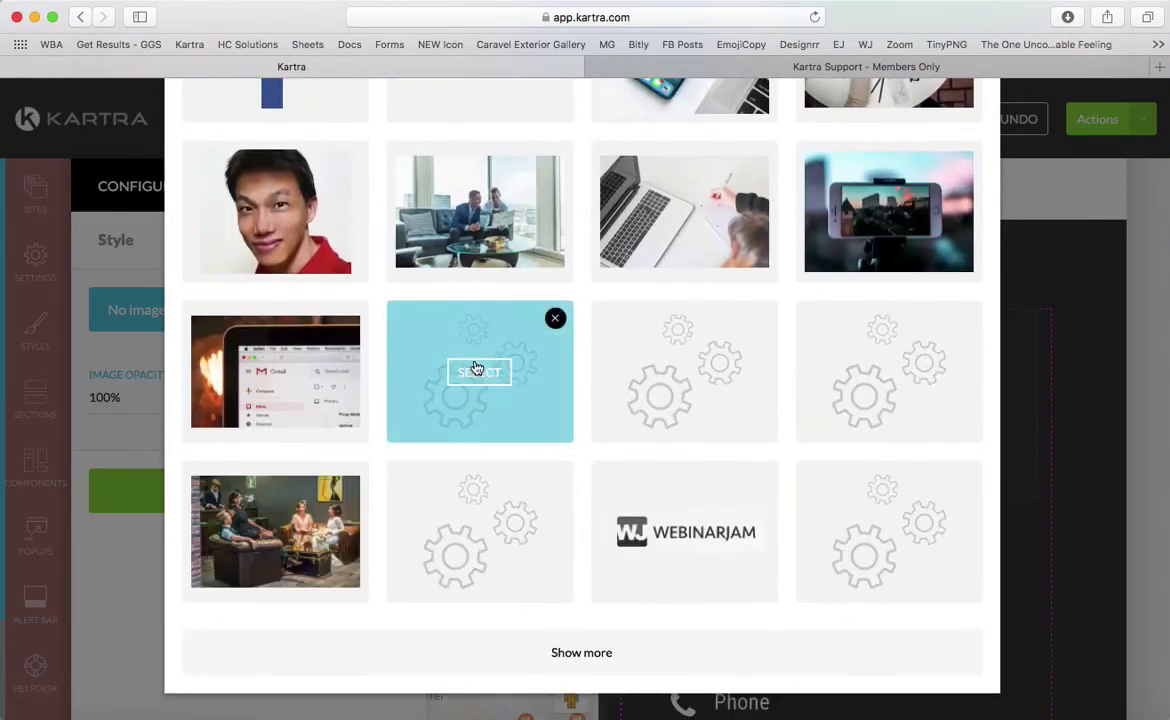
left_click(484, 530)
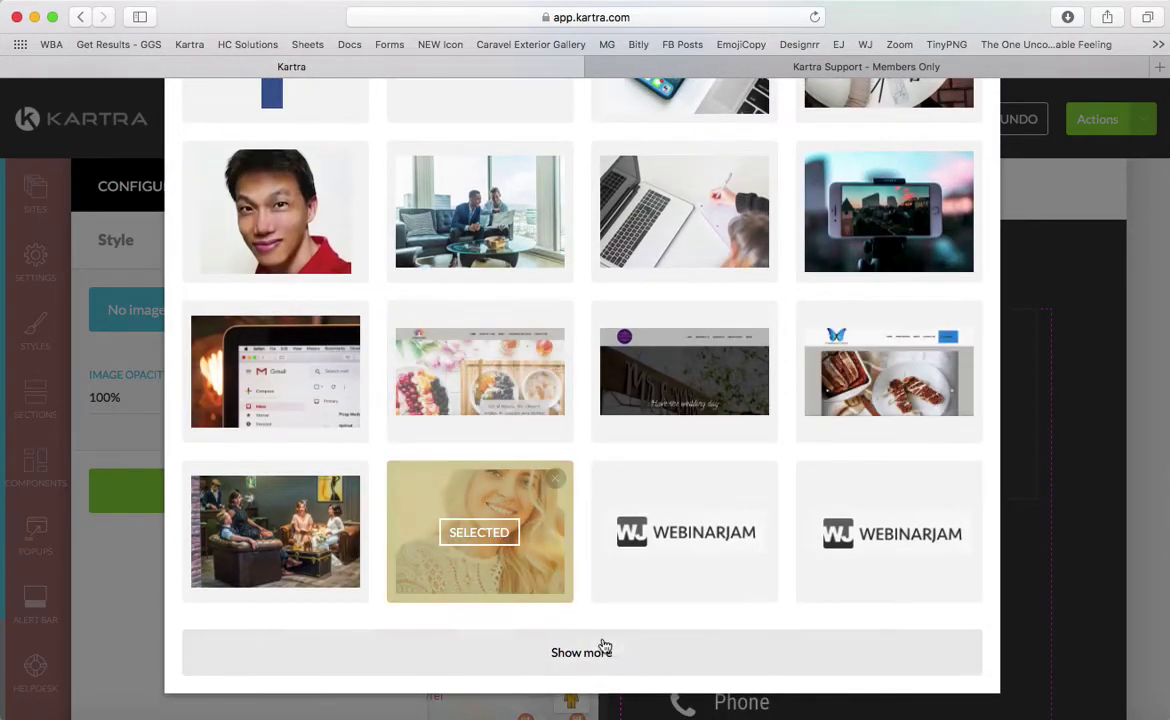
scroll(846, 272, "up", 15)
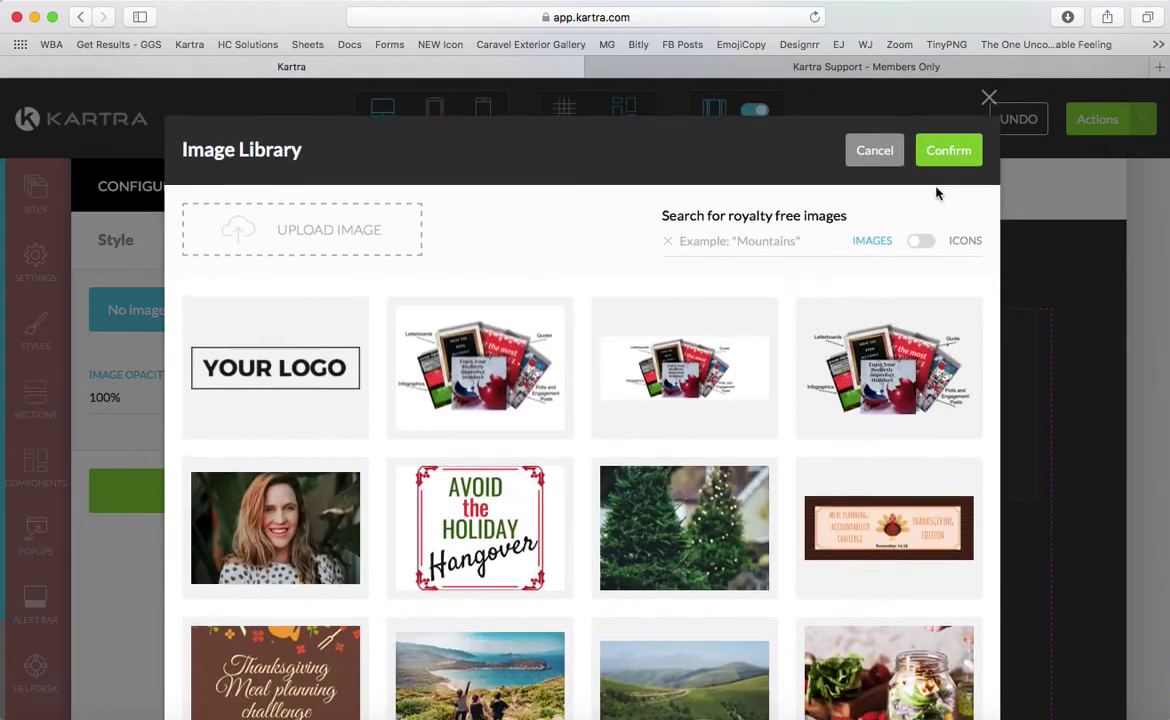
left_click(946, 150)
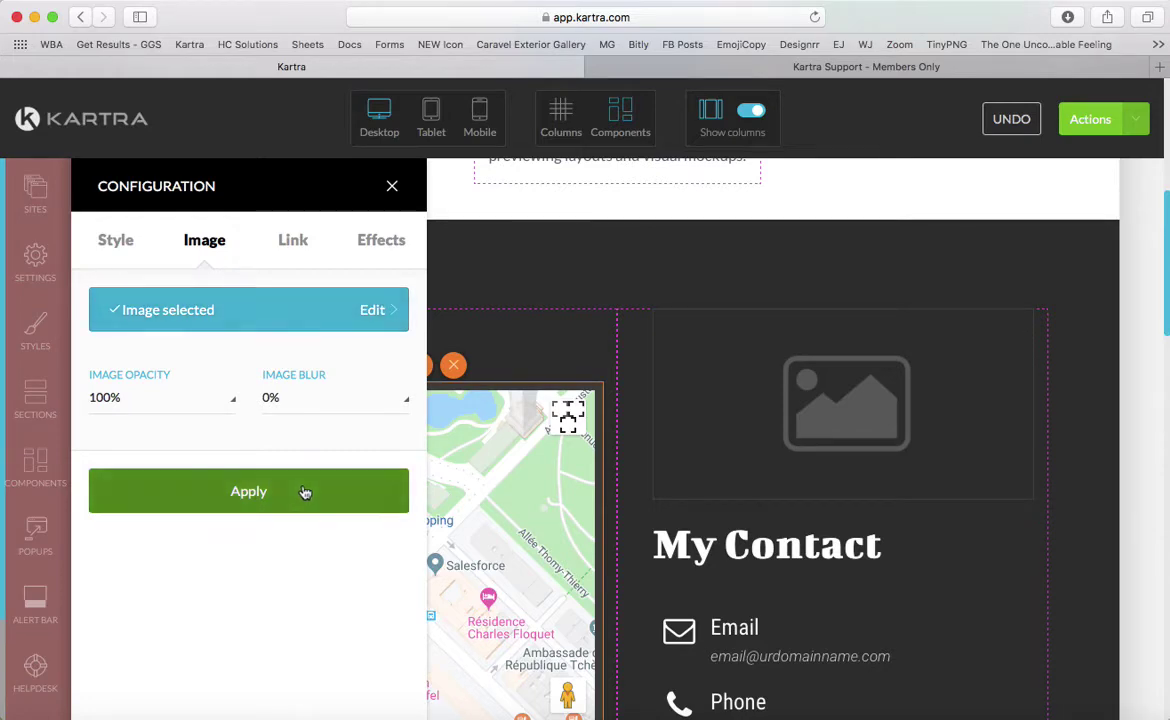
left_click(306, 492)
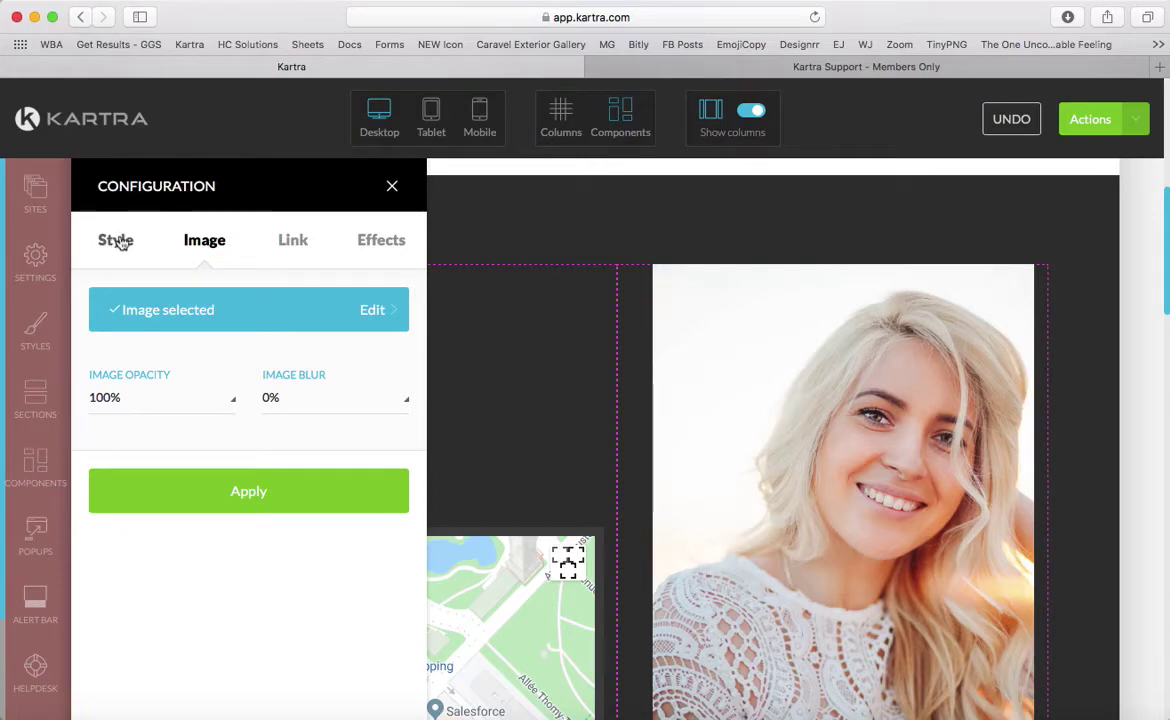
Step: Set the photo's top margin to 100 px in its style settings and apply it
left_click(117, 242)
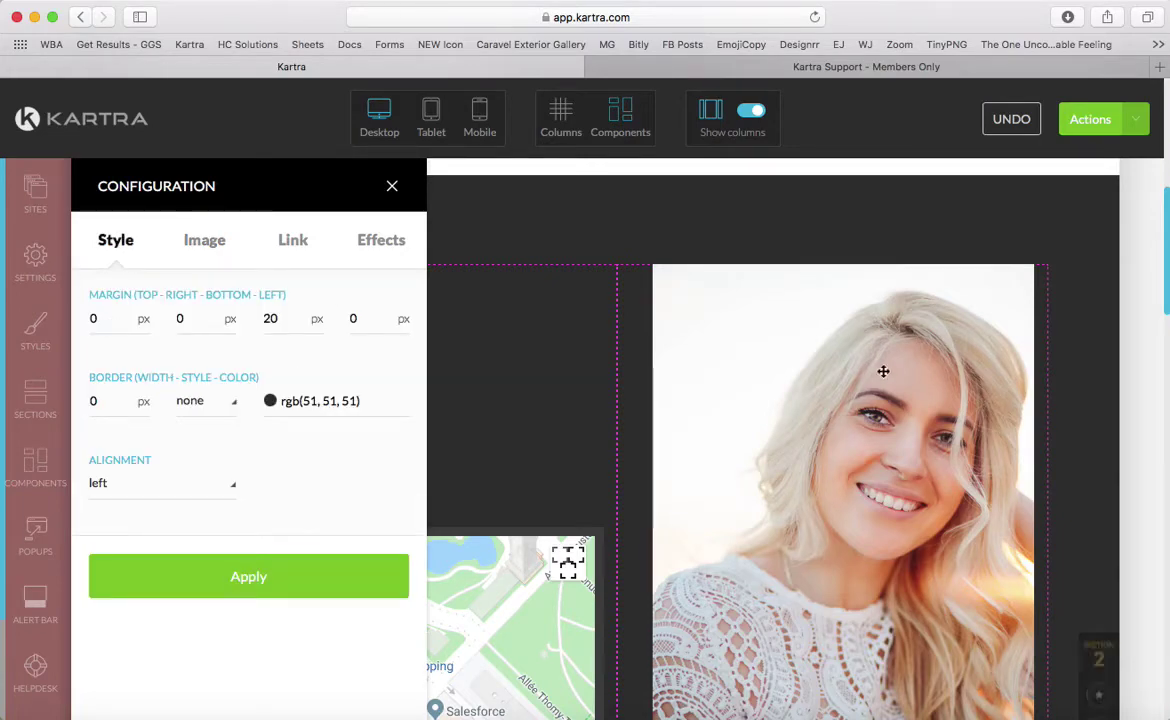
left_click(112, 325)
left_click_drag(112, 325, 76, 317)
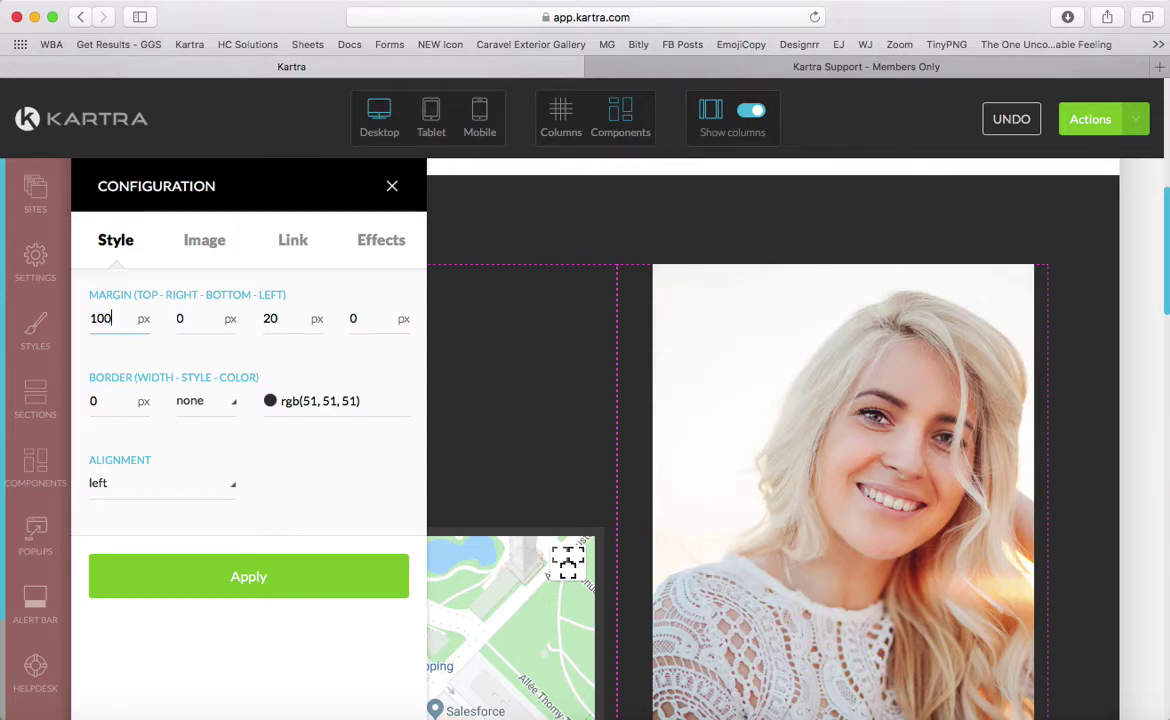
left_click(214, 574)
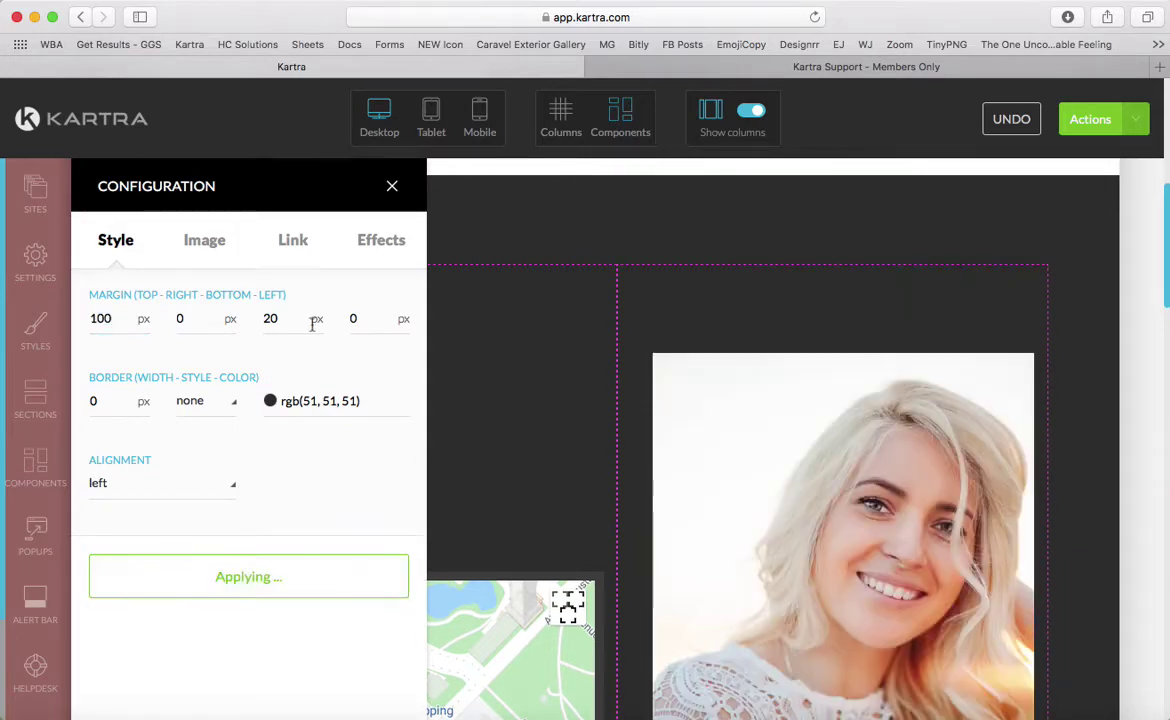
Step: Clear the photo's bottom margin, set its top margin to 0 px, and apply the change
double_click(264, 318)
key("BackSpace")
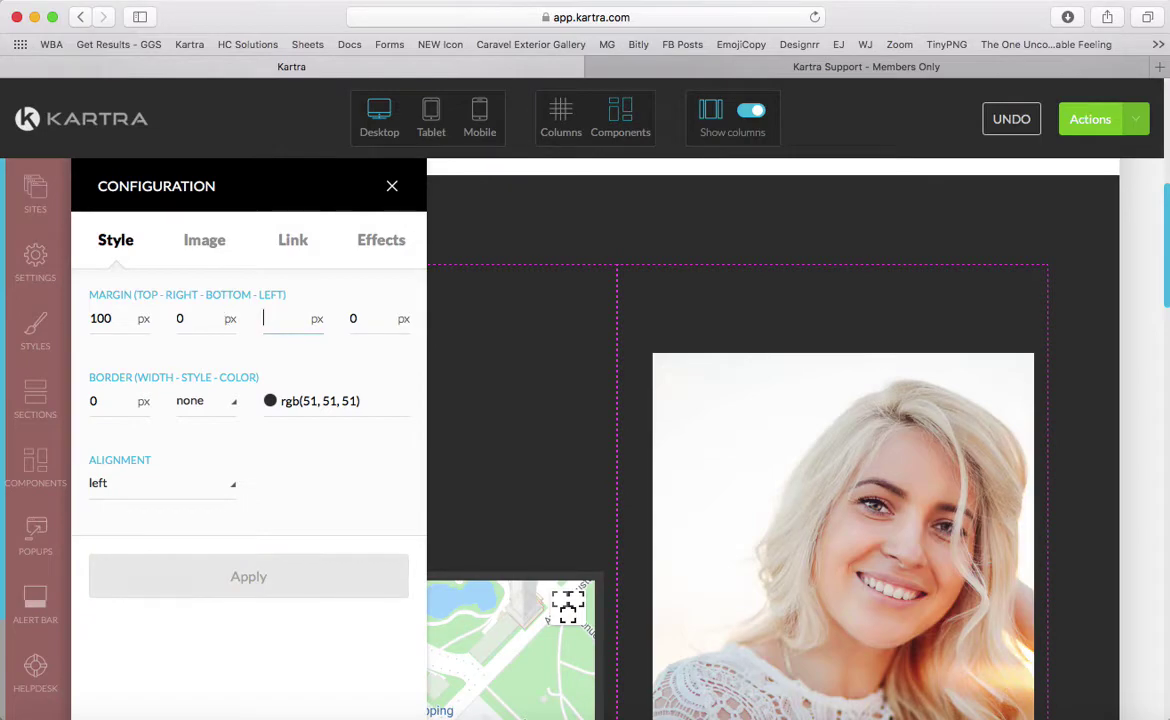
left_click_drag(113, 319, 46, 316)
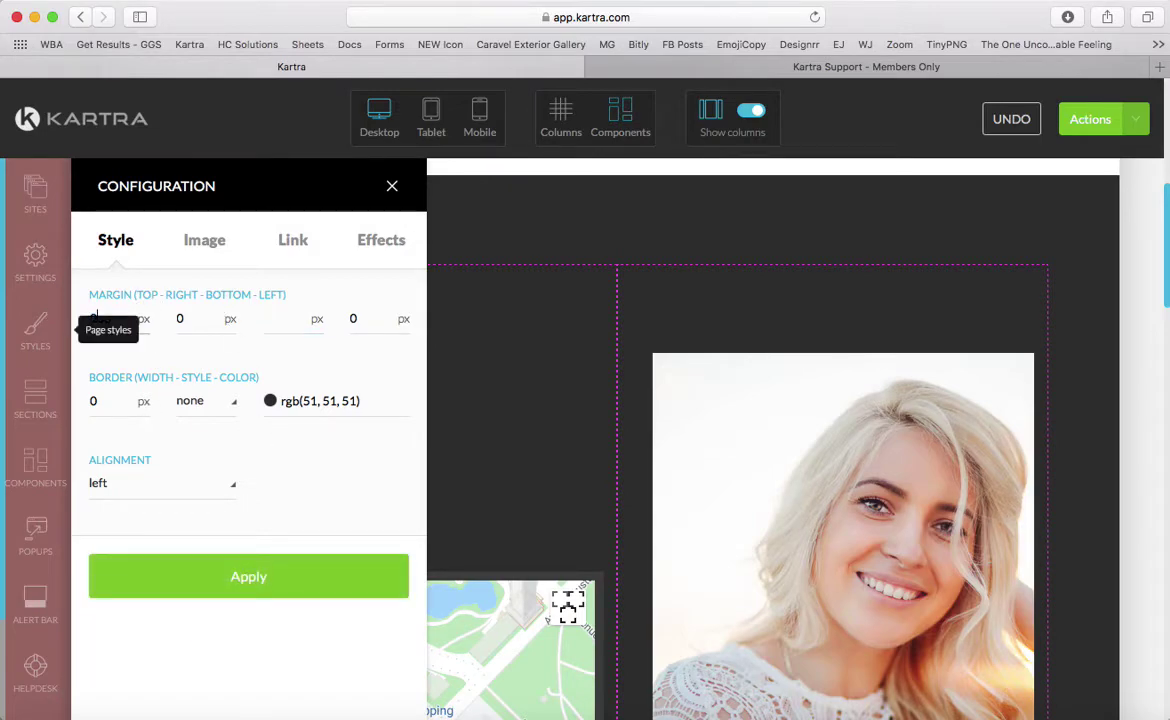
type("0")
left_click(231, 590)
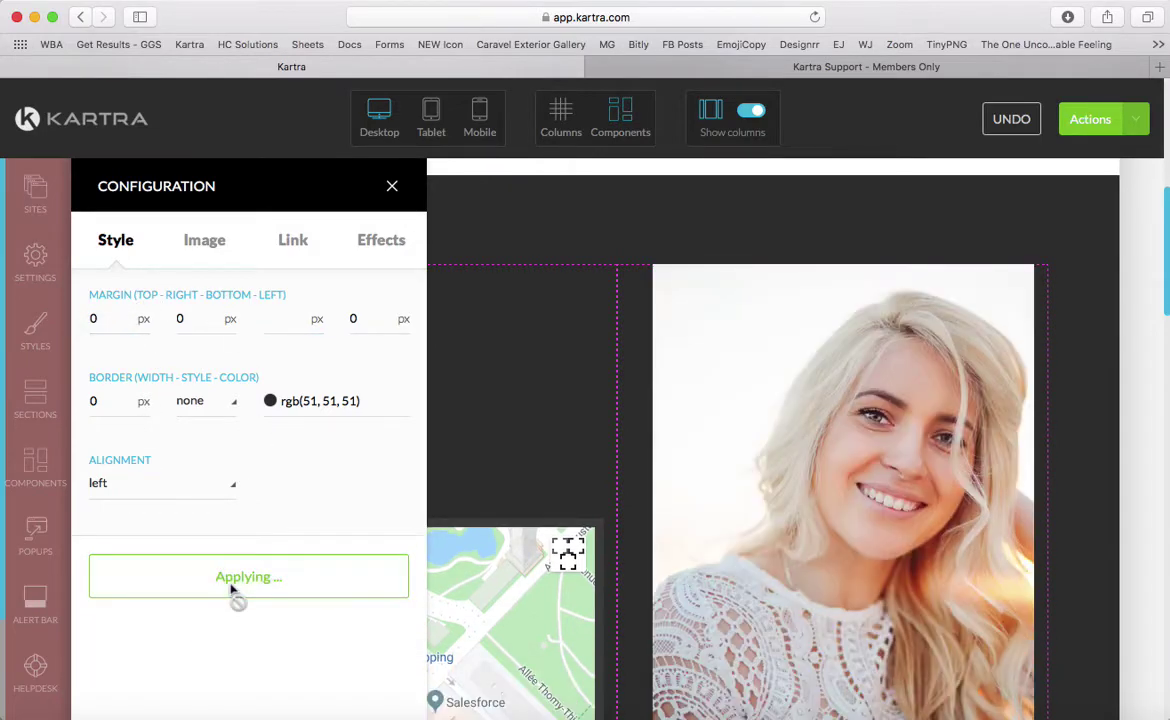
Step: Set the photo's alignment to center and apply it
left_click(115, 485)
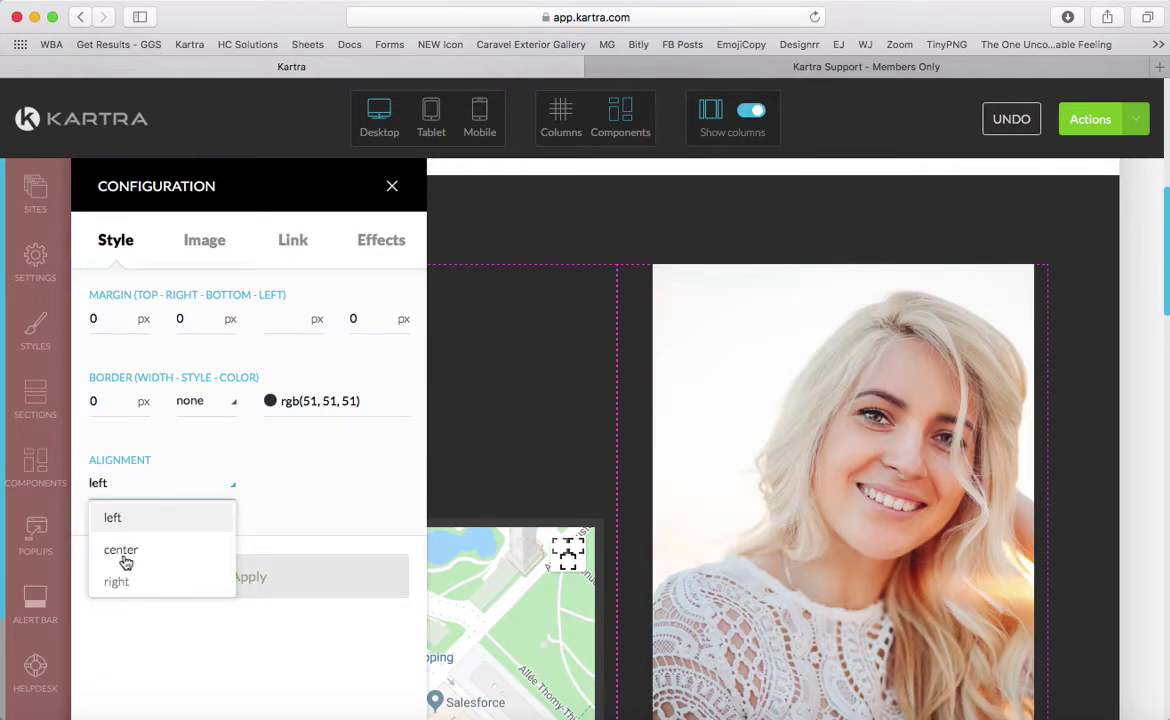
left_click(117, 549)
left_click(183, 587)
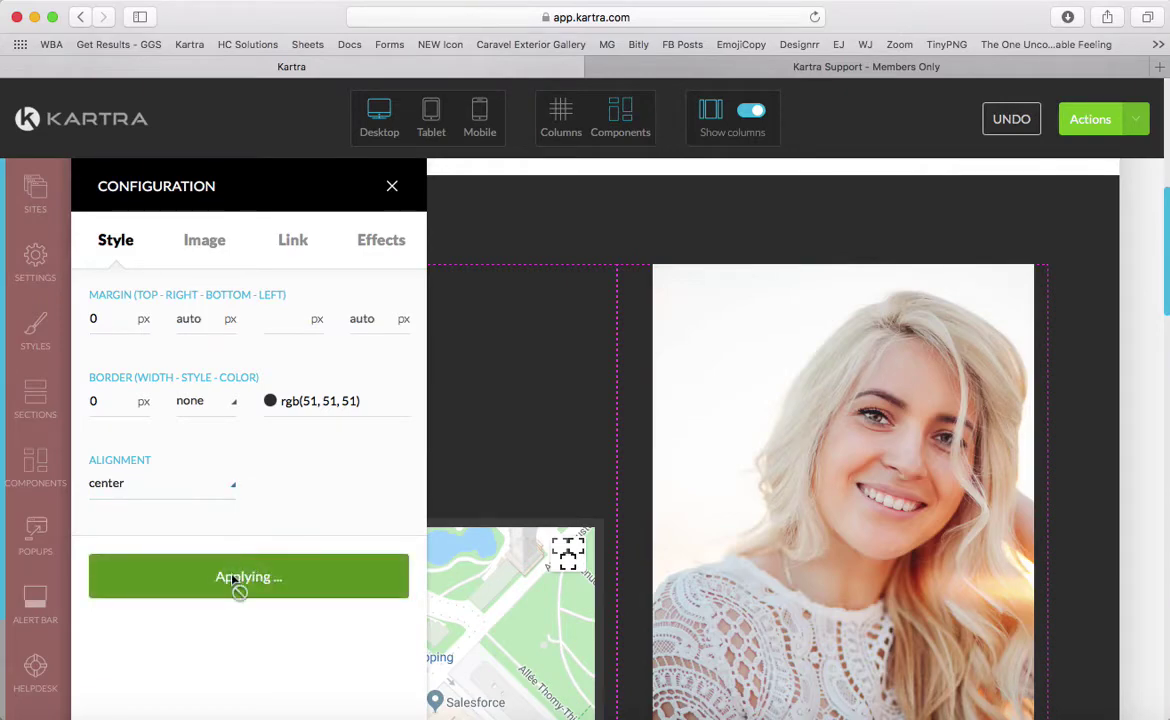
Step: Set the photo's alignment to right and apply it
left_click(113, 486)
left_click(120, 582)
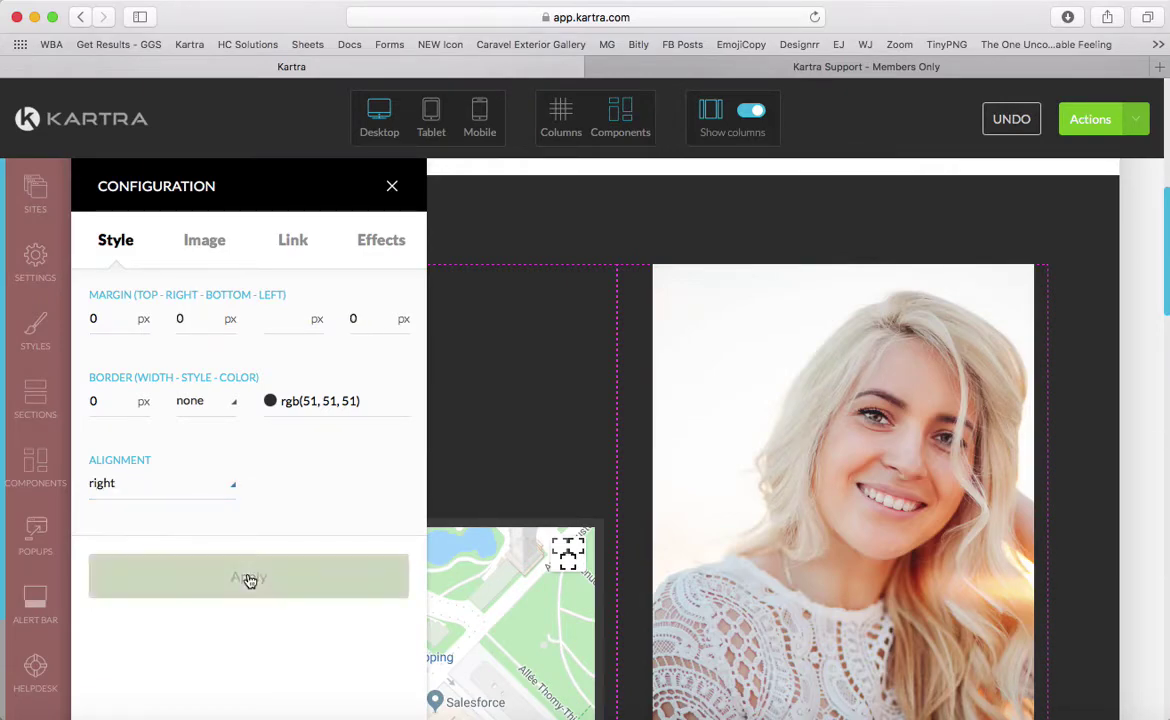
left_click(232, 592)
left_click(100, 482)
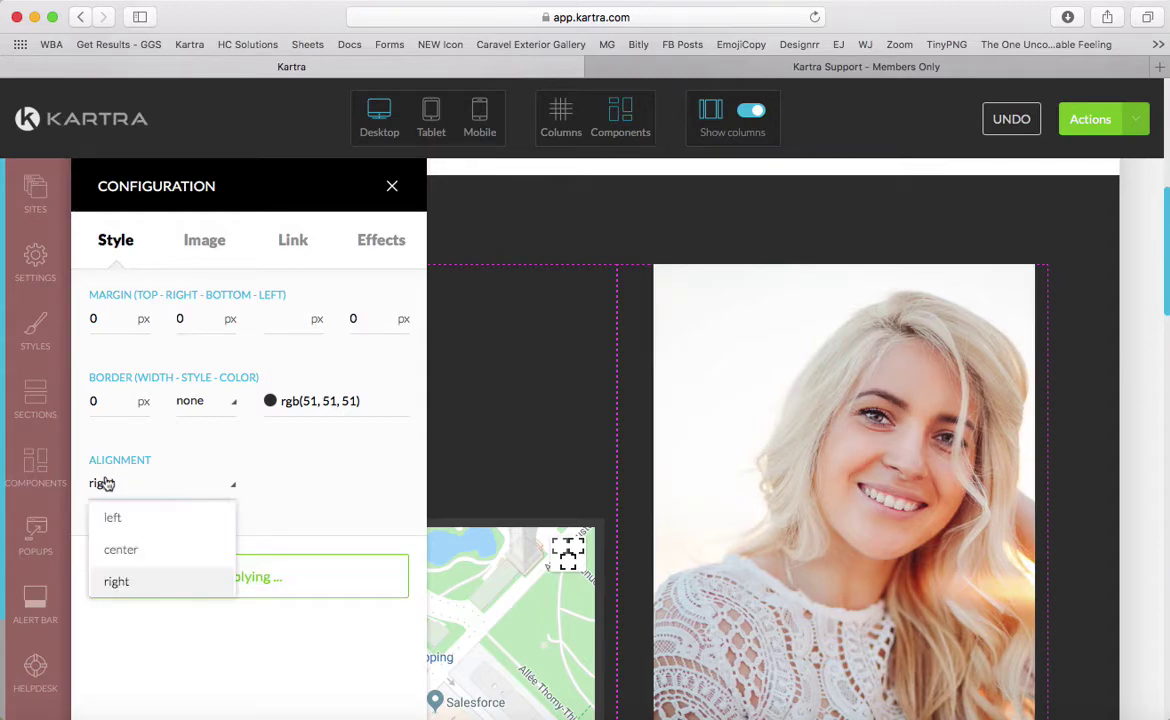
Step: Give the photo a 20 px solid red border, rgb(234, 58, 58), and apply it
left_click(110, 401)
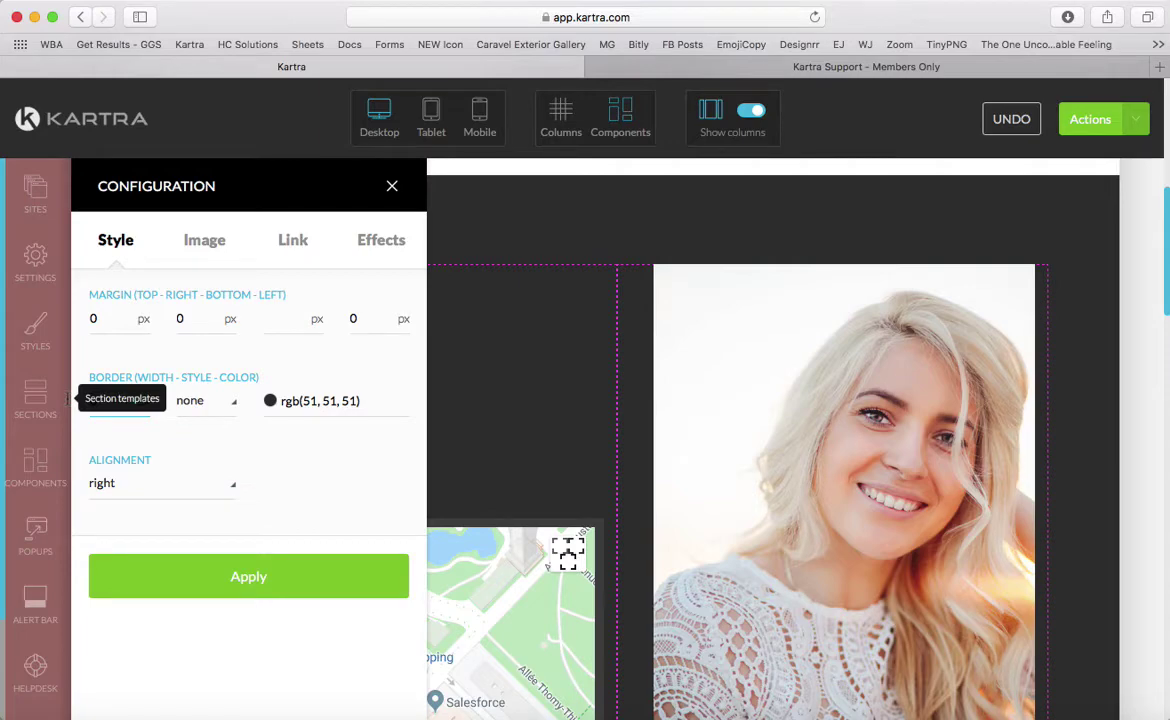
type("20")
left_click(200, 400)
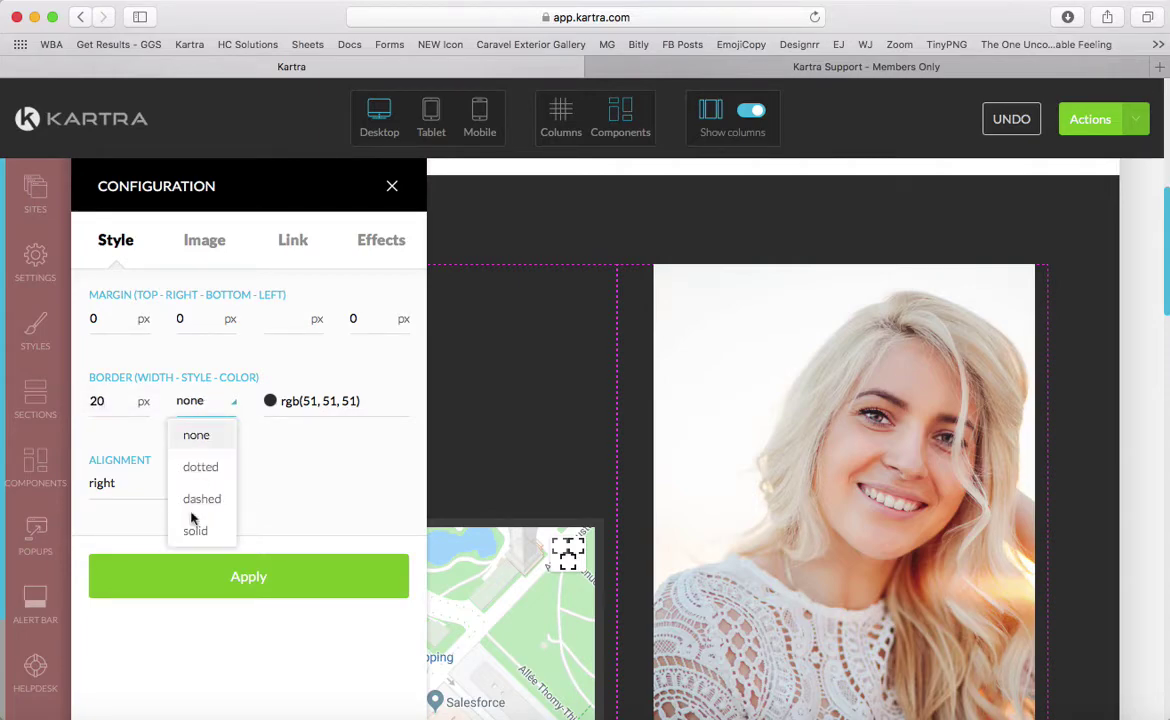
left_click(196, 531)
left_click(270, 402)
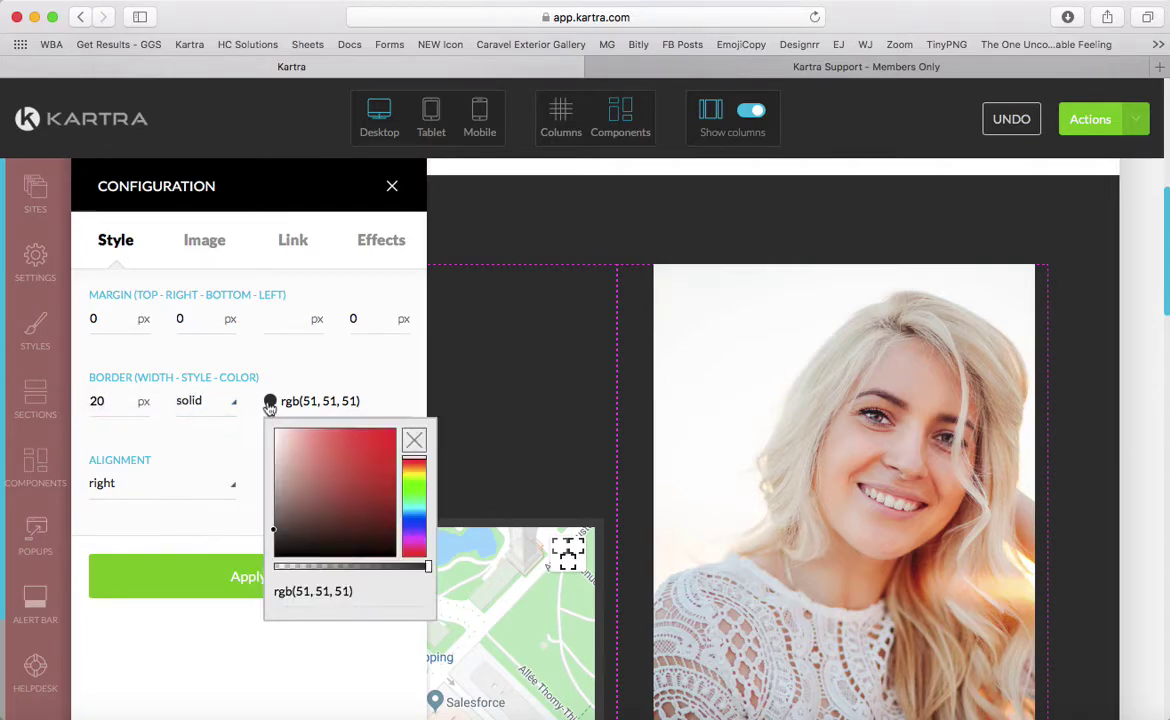
left_click(363, 438)
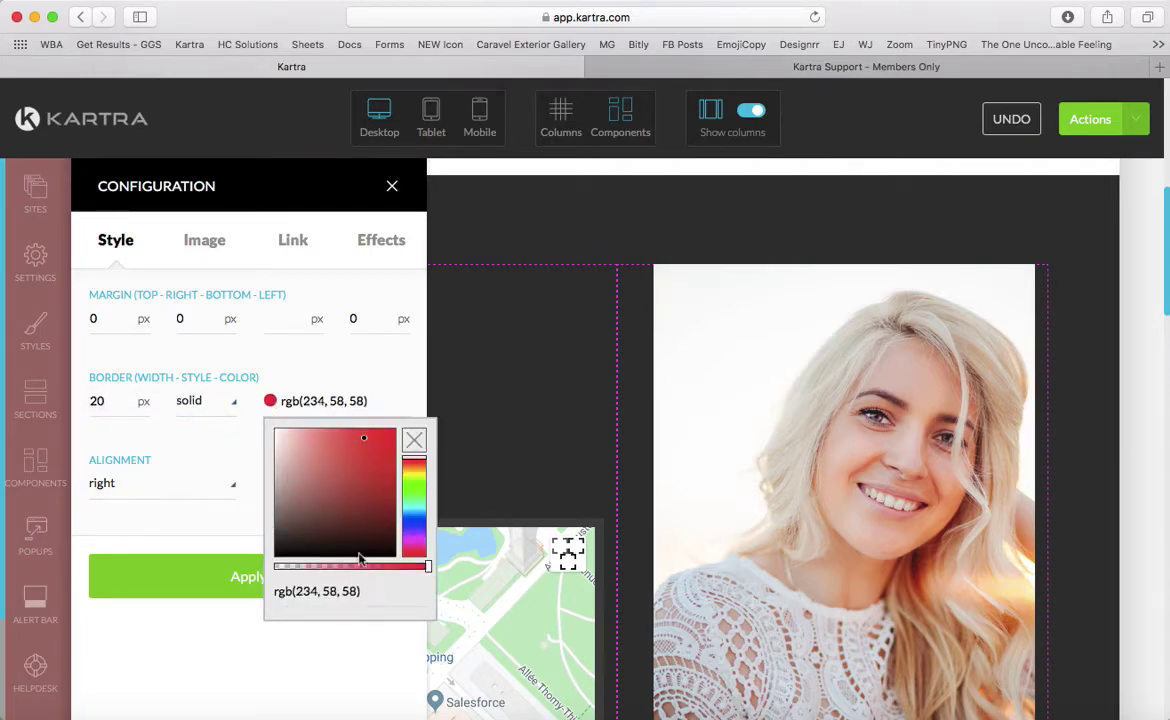
left_click(224, 519)
left_click(238, 578)
scroll(789, 544, "down", 3)
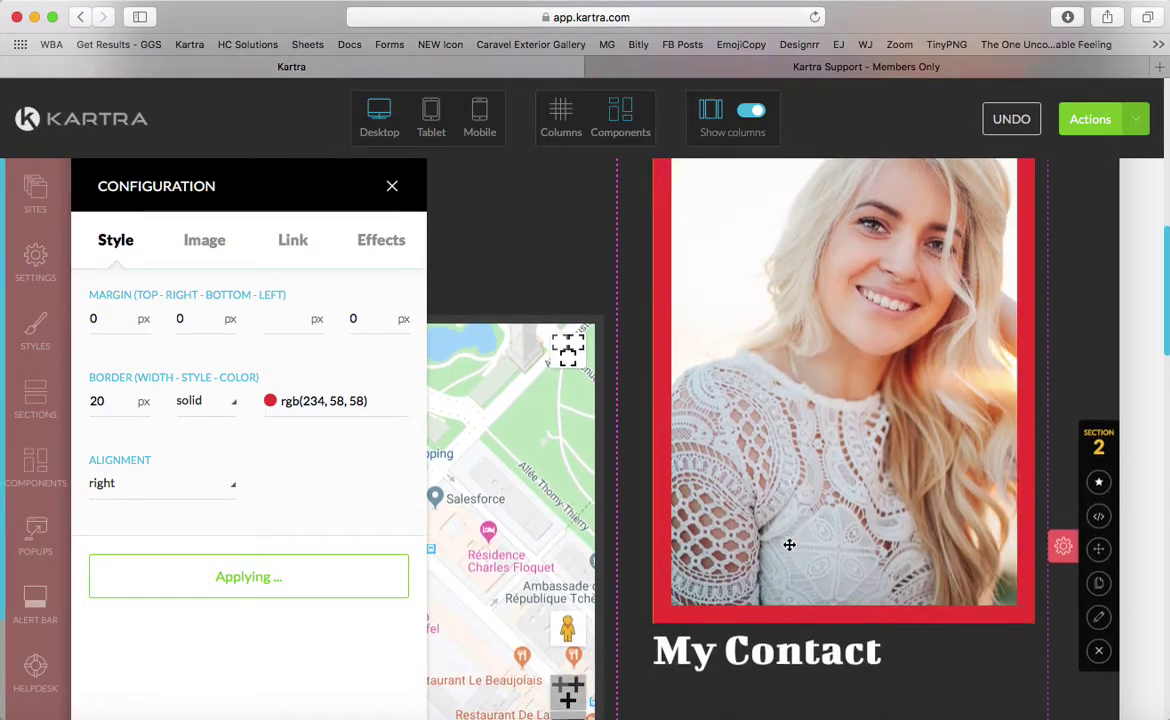
scroll(789, 545, "up", 5)
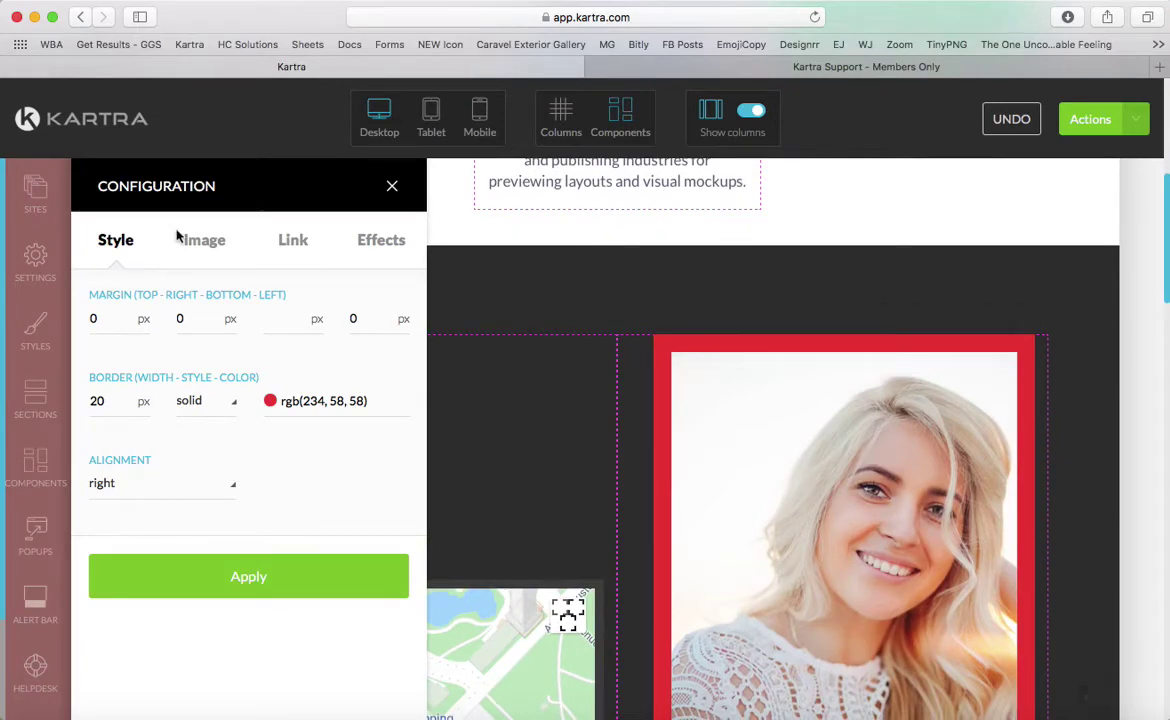
Step: Make the photo link to another Kartra page, with "No site in particular" as the website
left_click(292, 243)
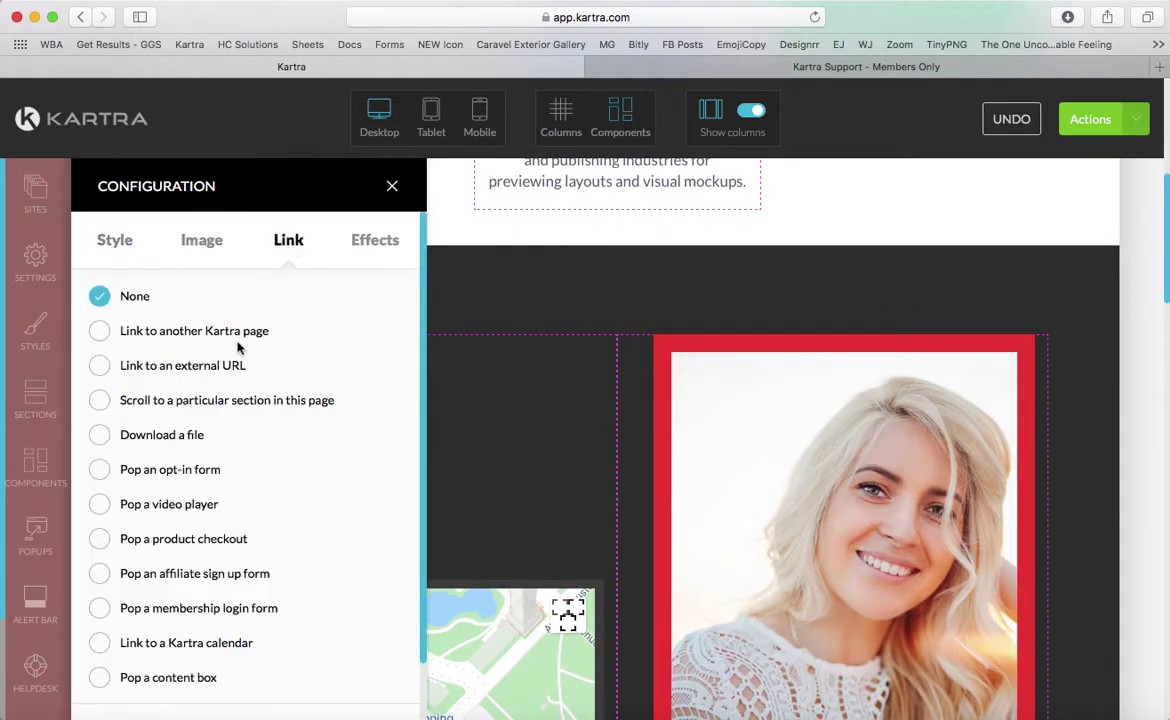
scroll(833, 465, "down", 2)
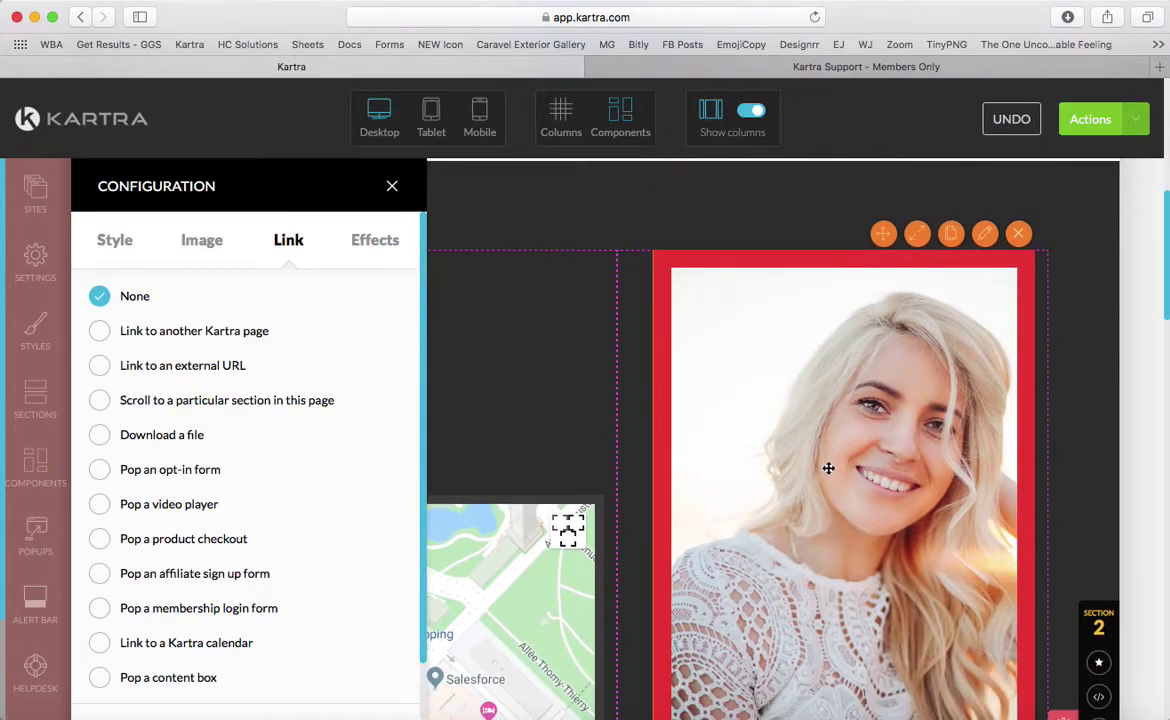
scroll(840, 428, "down", 2)
scroll(858, 488, "down", 2)
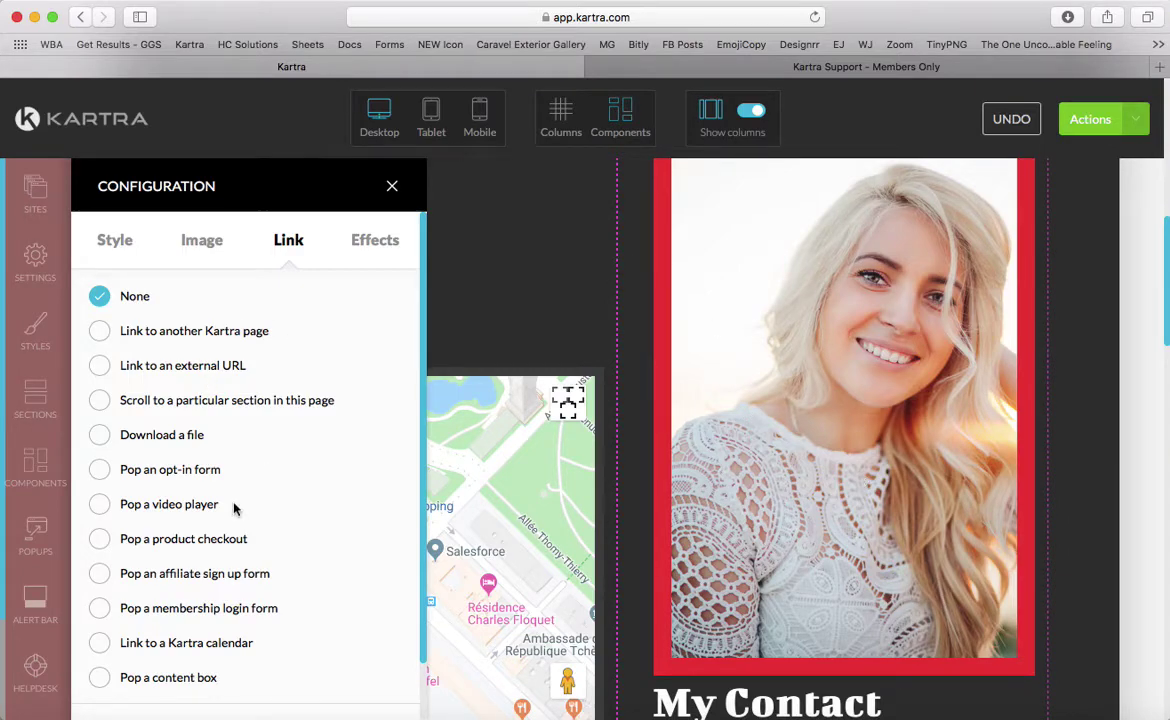
scroll(203, 552, "down", 2)
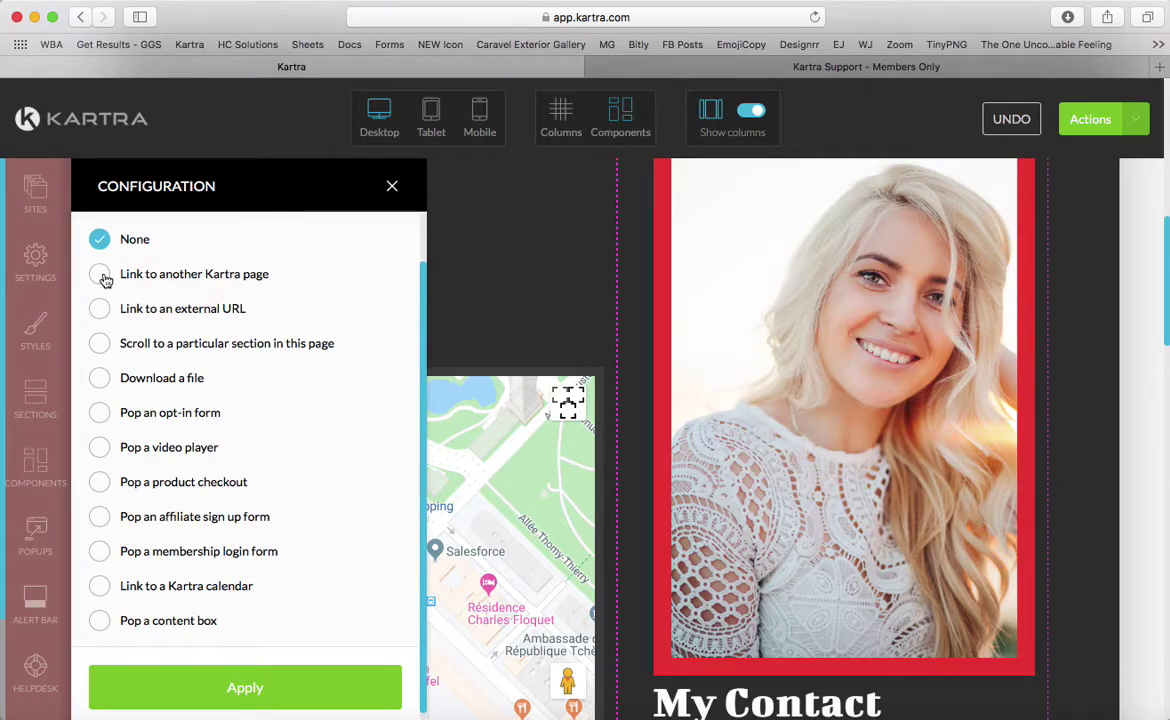
left_click(100, 275)
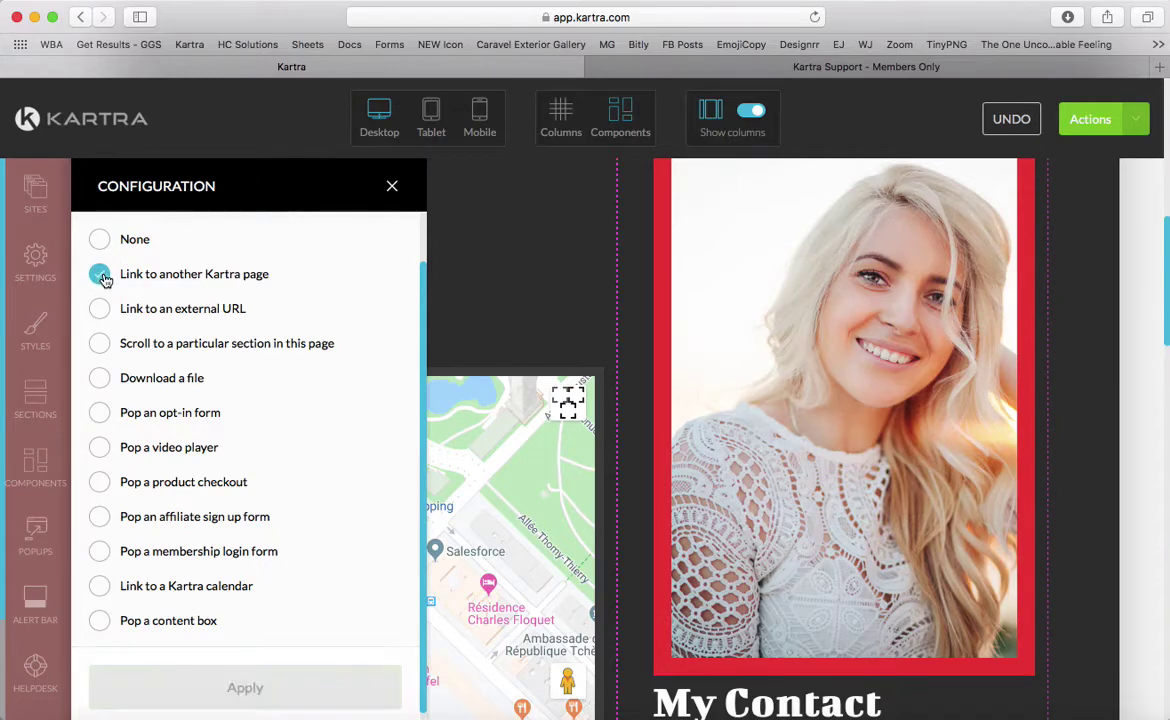
scroll(213, 400, "down", 3)
left_click(122, 584)
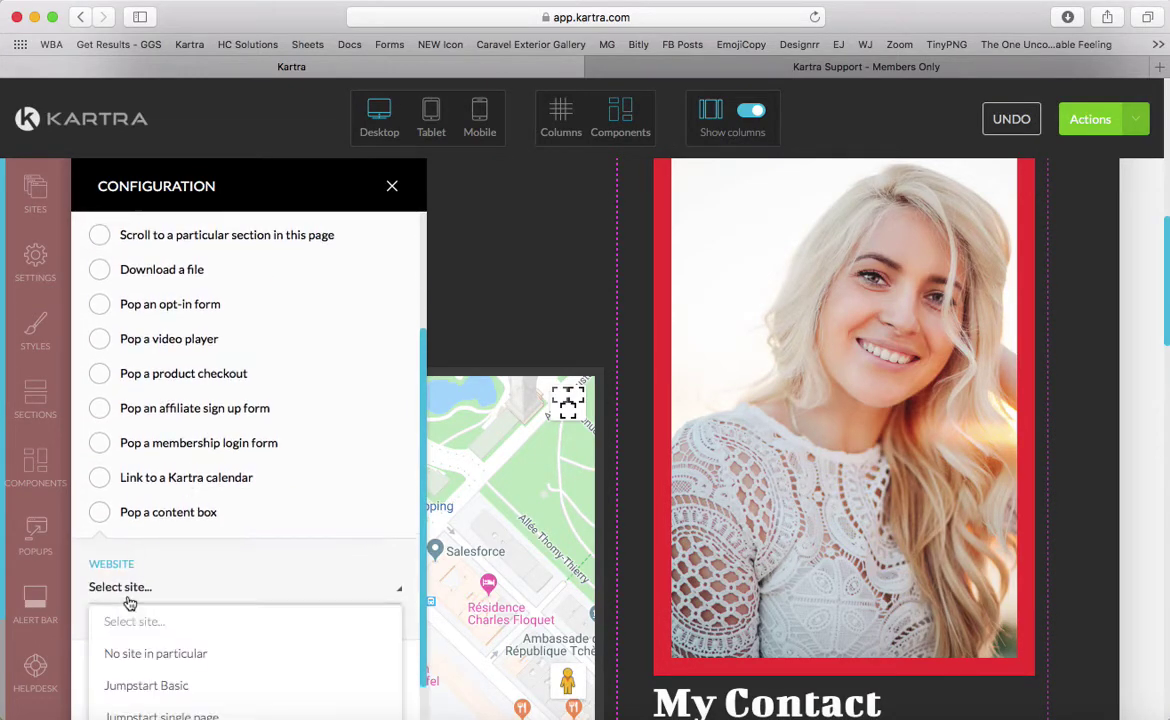
scroll(152, 585, "down", 1)
left_click(155, 606)
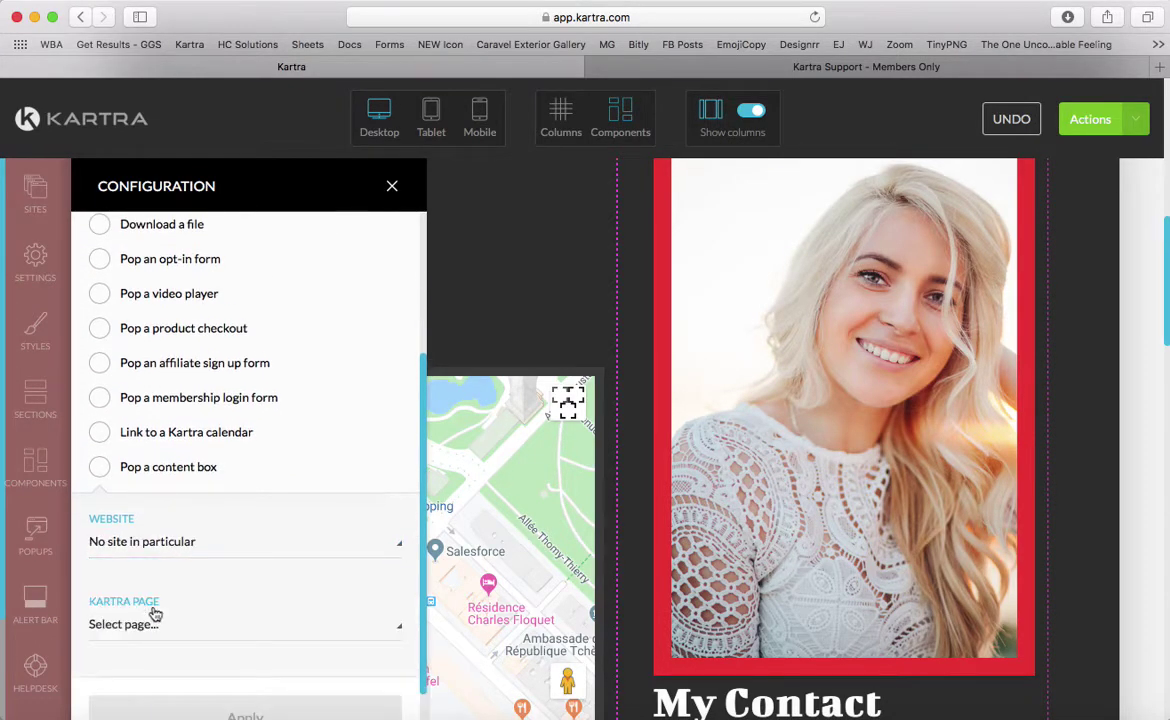
Step: Choose Application Submit as the photo's linked Kartra page, make it open in a new tab, and apply the link
left_click(157, 620)
scroll(155, 613, "down", 3)
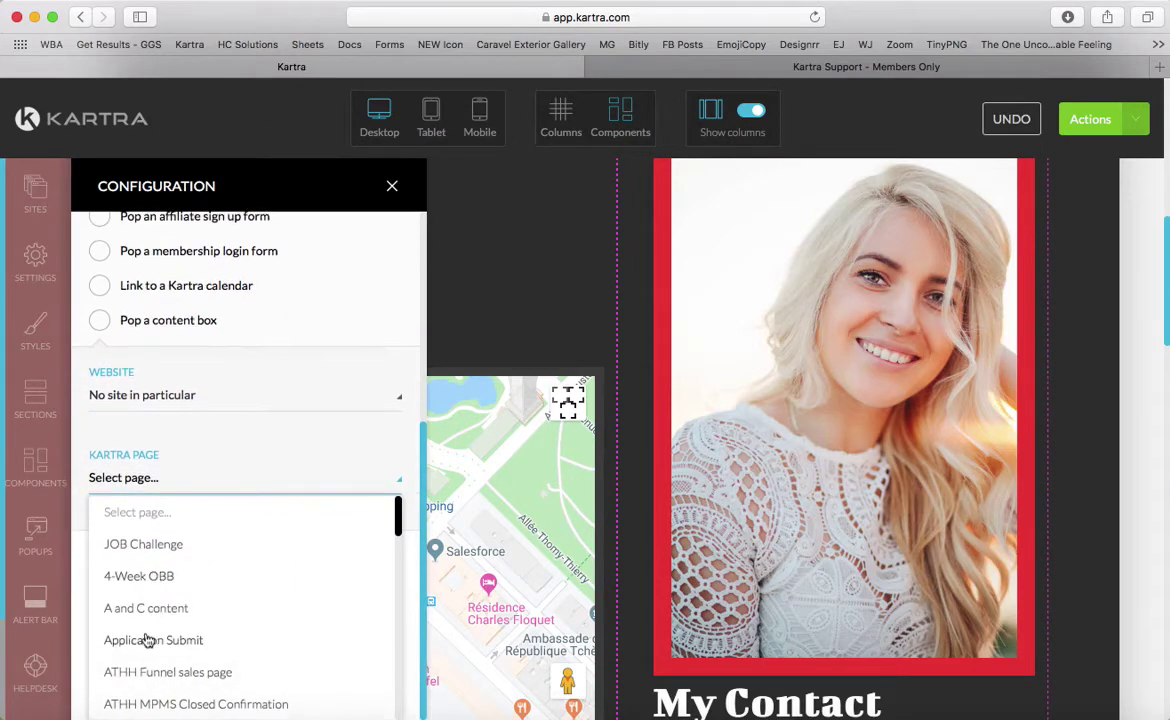
left_click(147, 640)
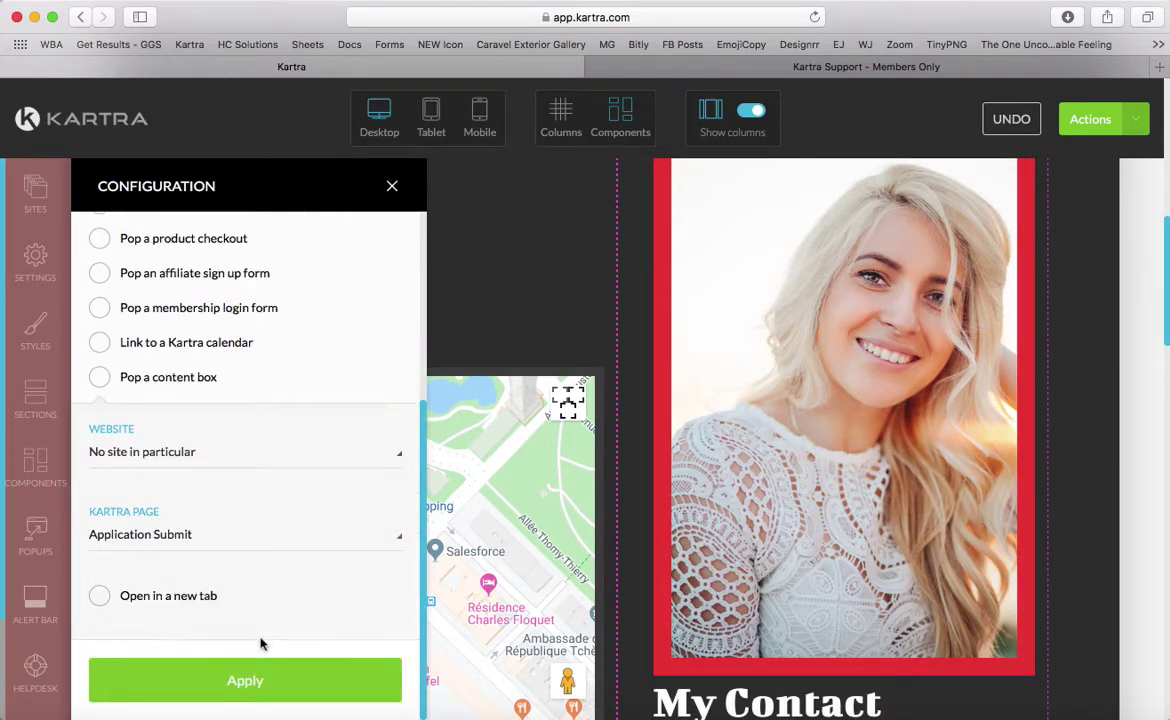
left_click(126, 600)
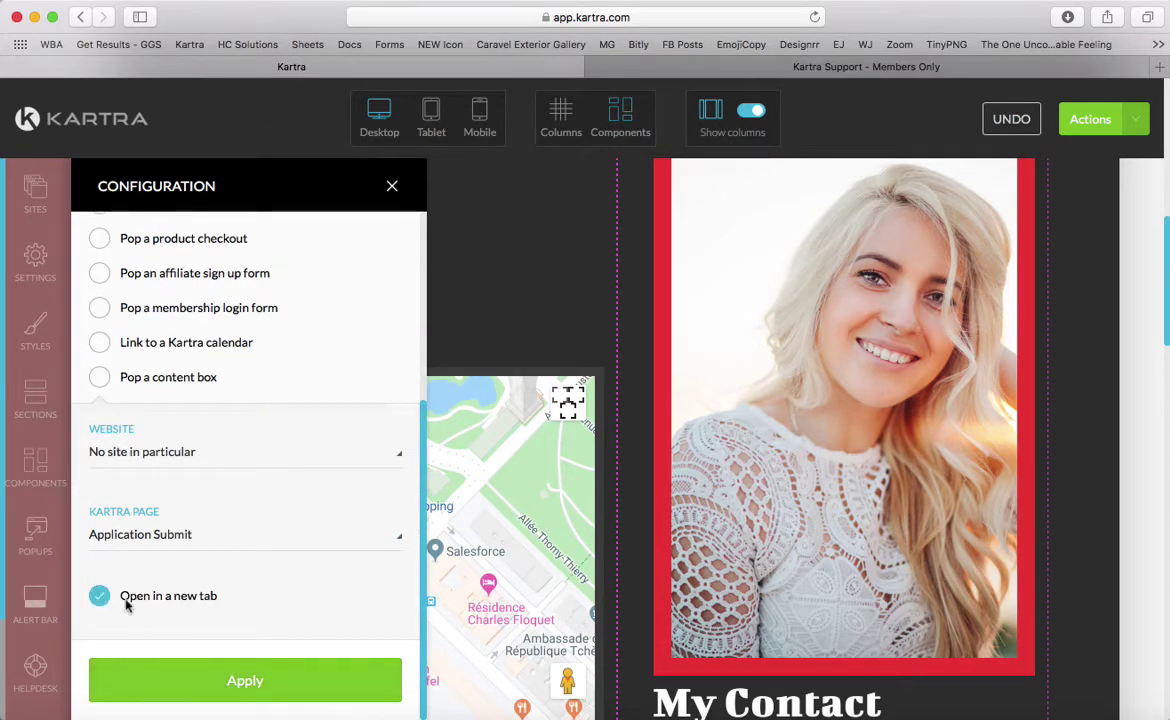
left_click(230, 687)
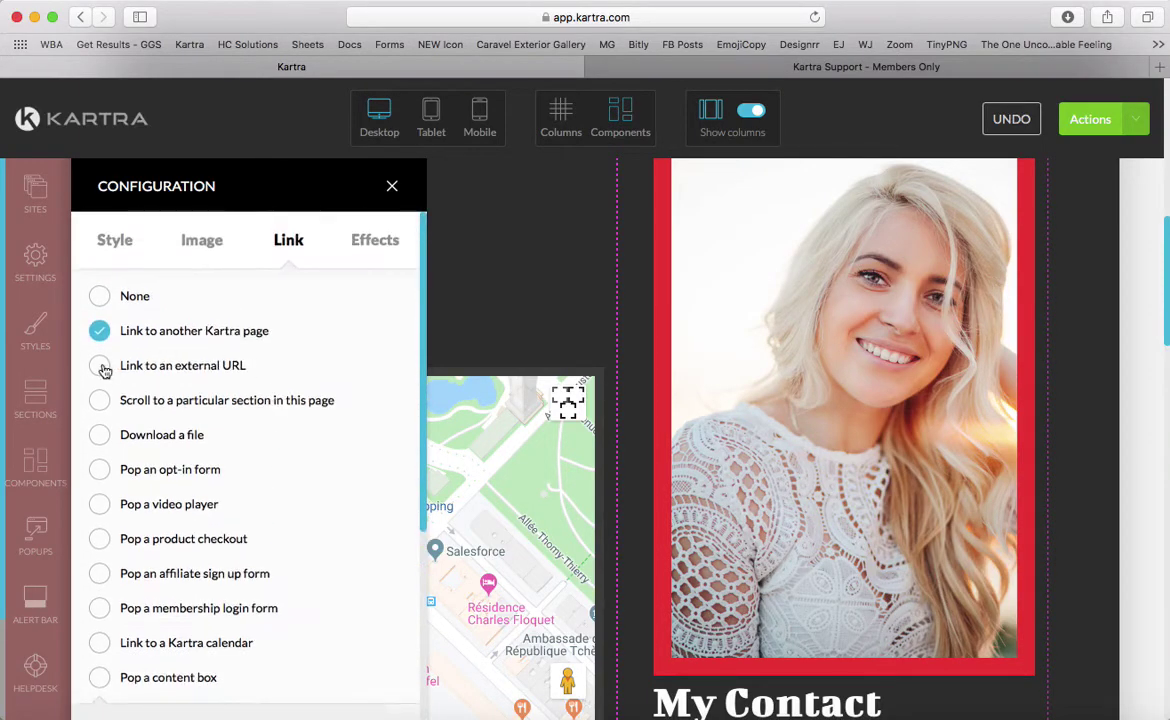
Step: Examine the photo's link options for an external URL and for scrolling to a particular section of this page
left_click(100, 366)
scroll(155, 463, "down", 3)
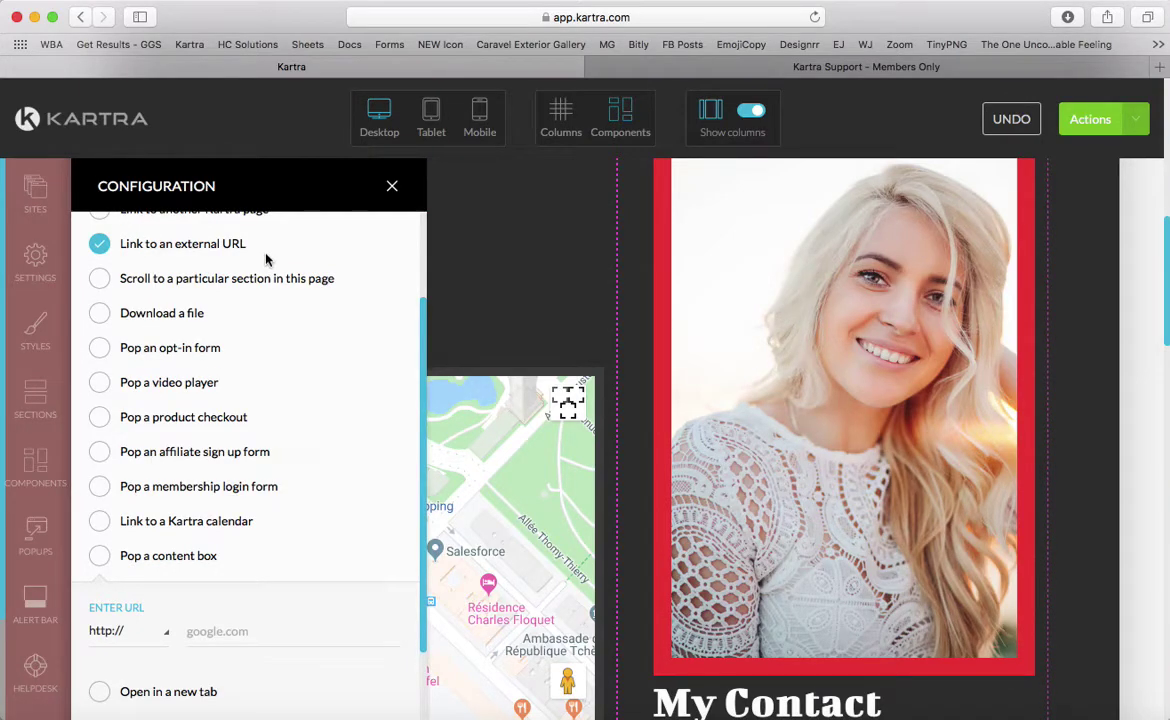
left_click(106, 283)
scroll(160, 403, "down", 1)
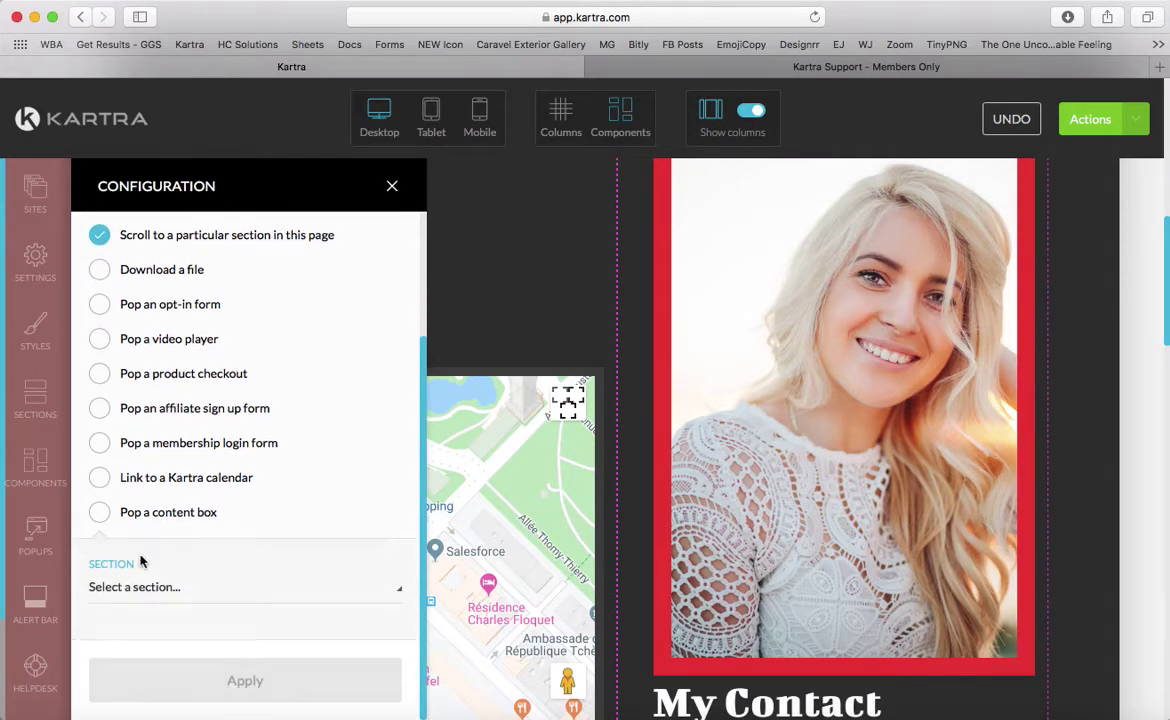
mouse_move(1070, 495)
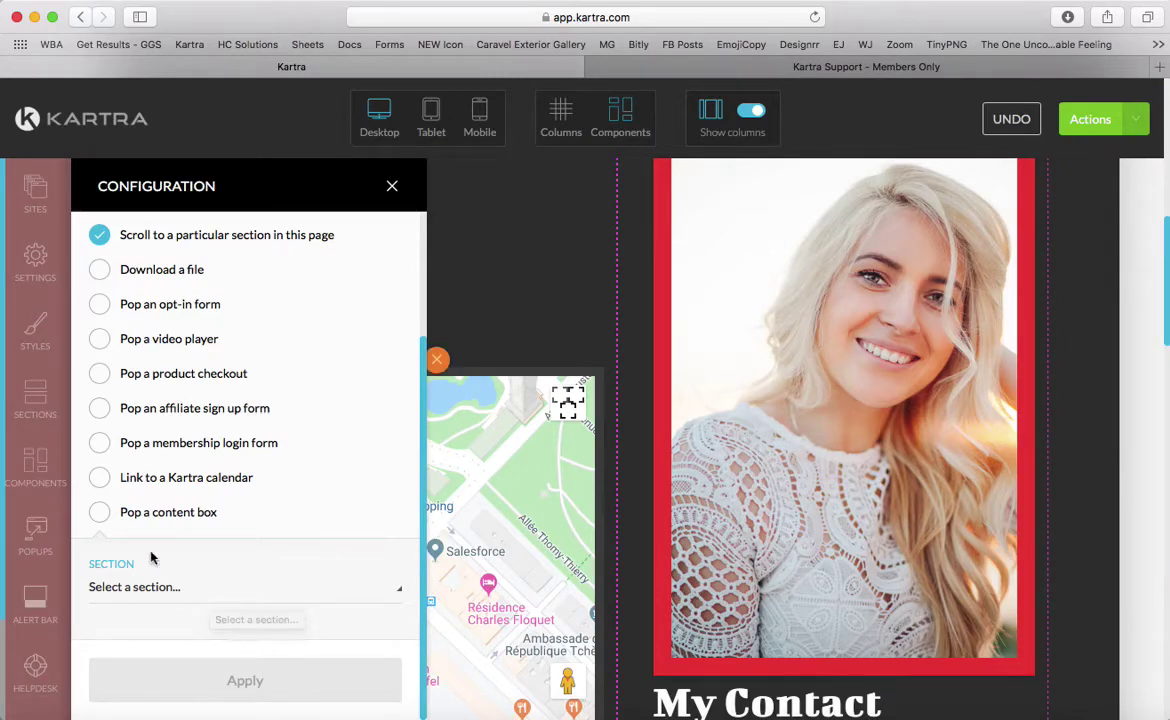
left_click(145, 588)
scroll(150, 580, "down", 3)
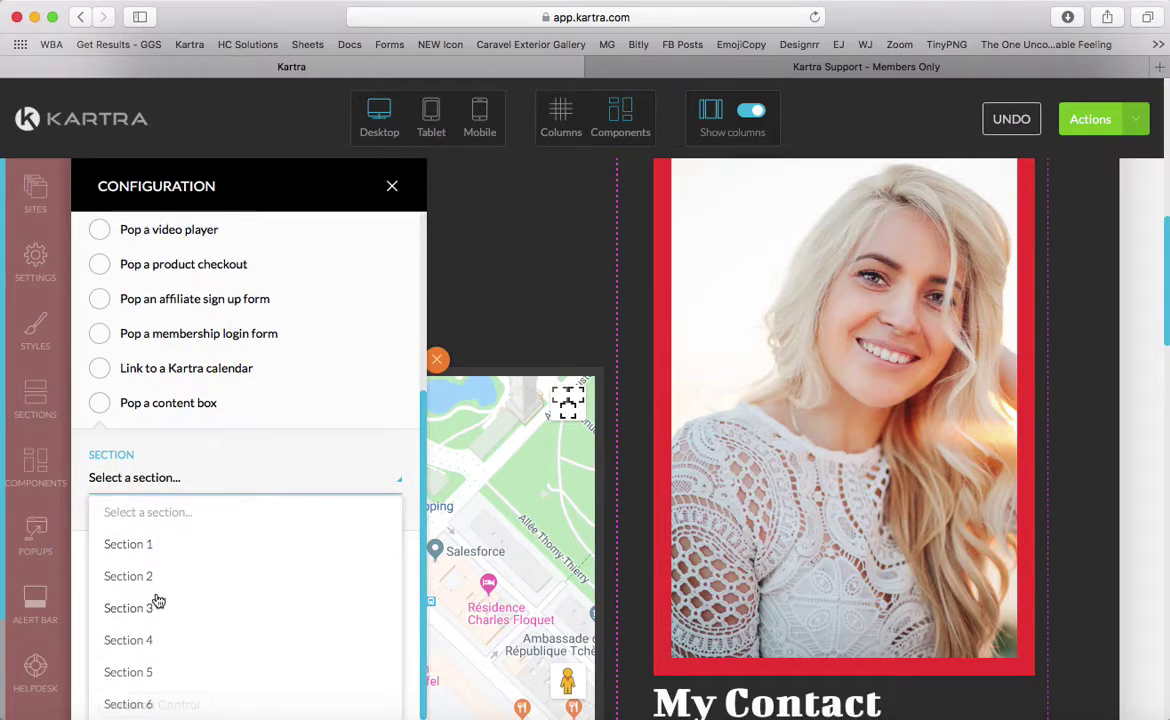
scroll(262, 325, "up", 5)
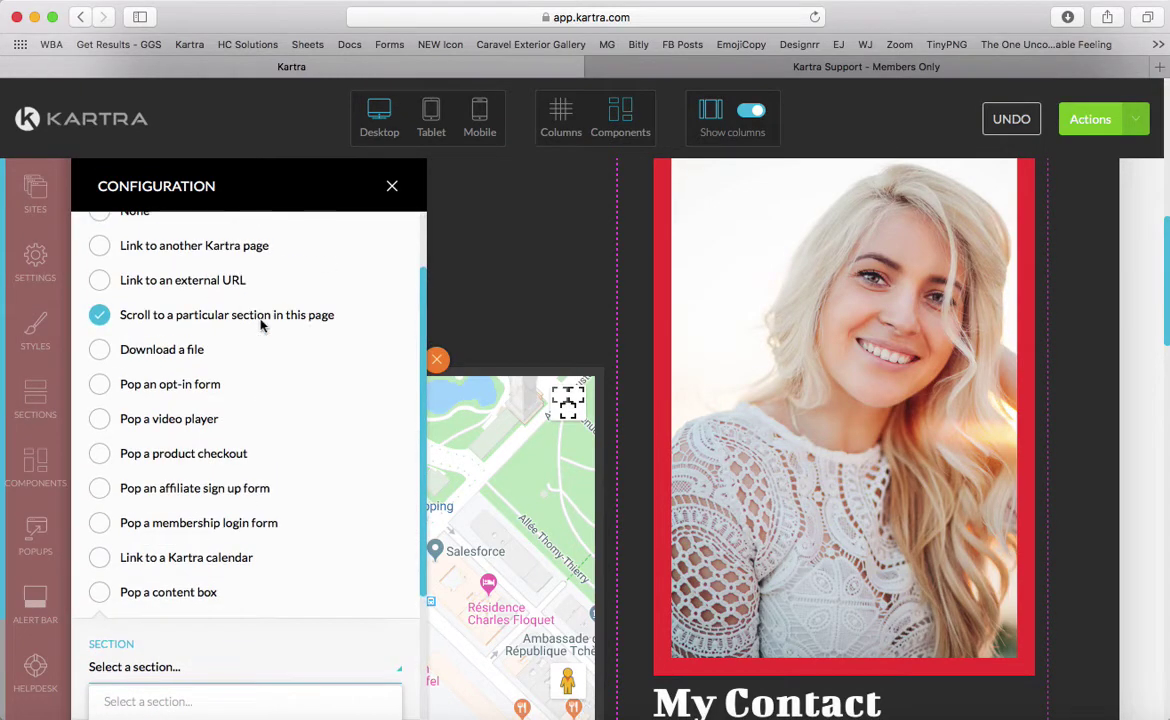
Step: Examine the photo's file download and opt-in form link options, and leave the pop-up form chooser without placing a form
left_click(100, 350)
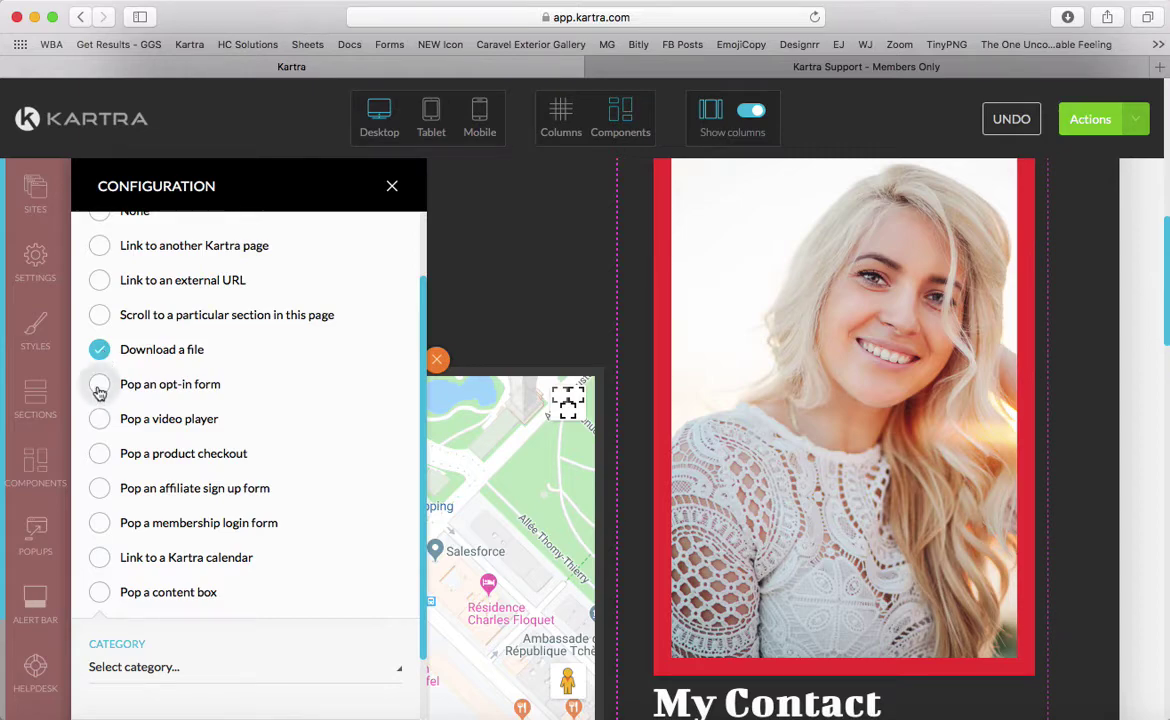
left_click(99, 385)
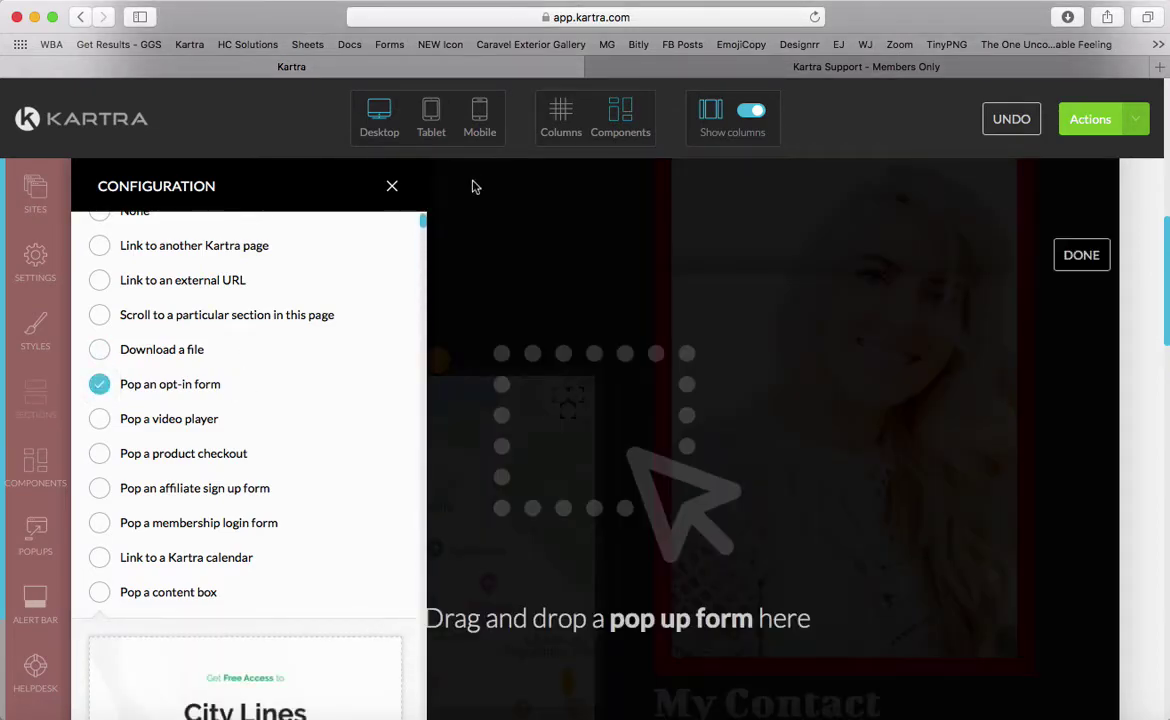
left_click(1082, 256)
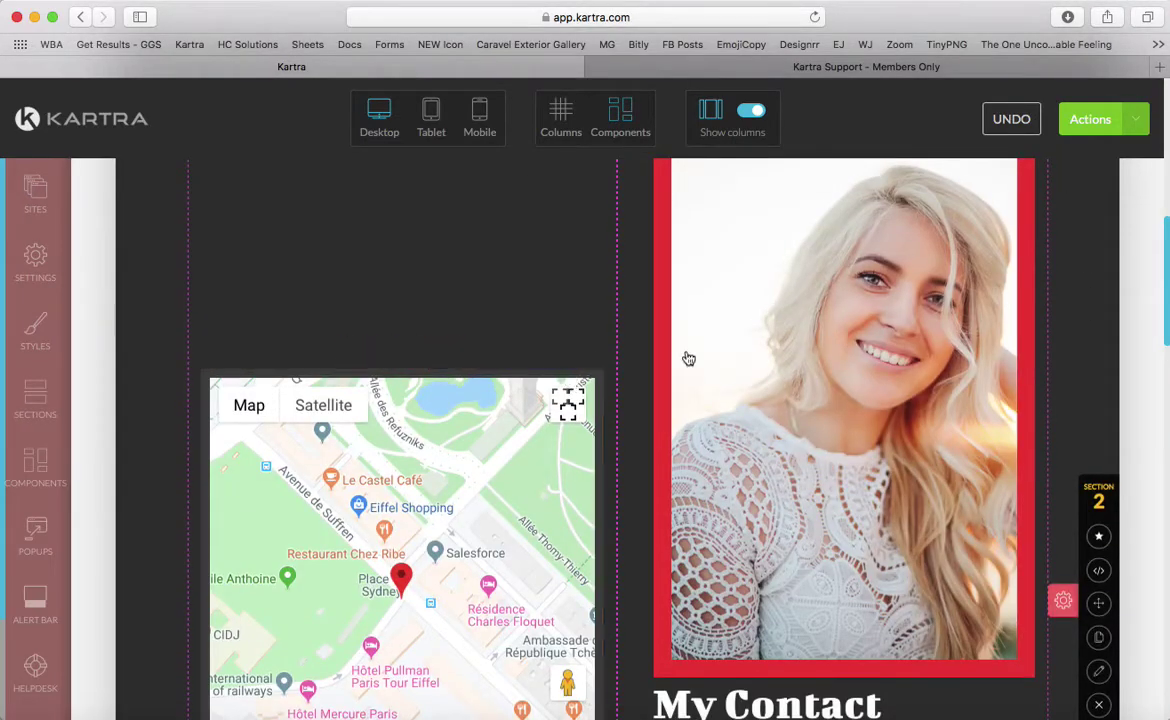
Step: Reopen the photo's link settings and examine the video sources offered for popping a video player
scroll(772, 342, "up", 5)
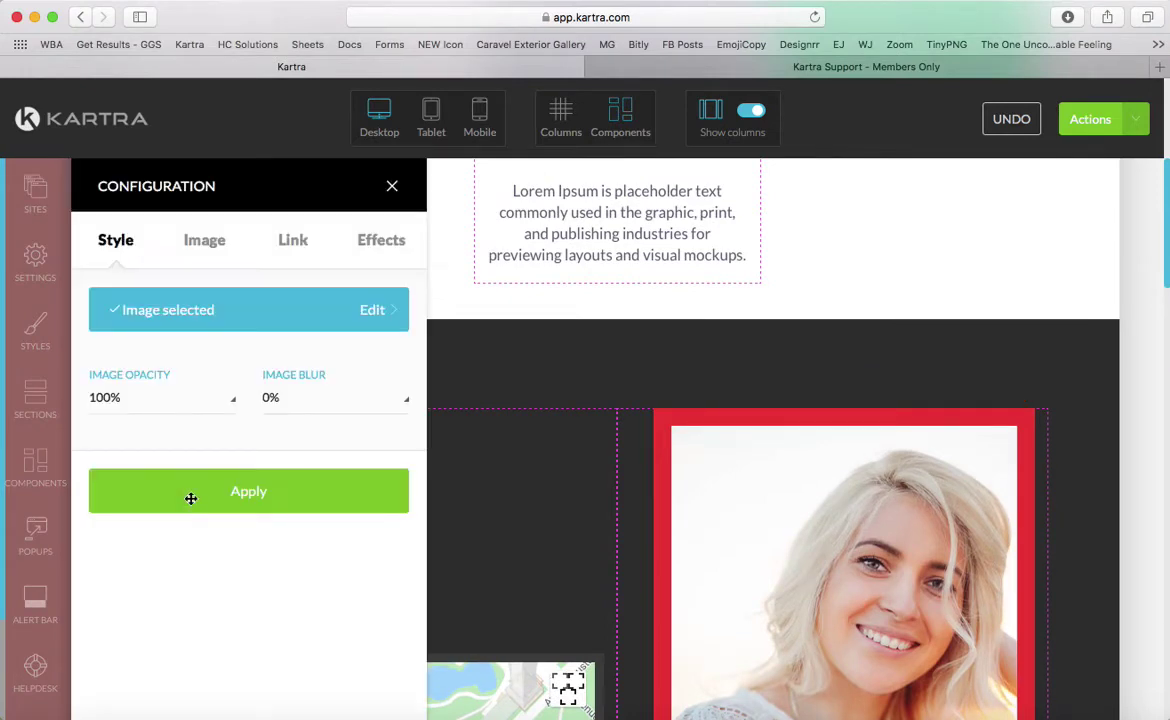
left_click(288, 241)
scroll(290, 245, "down", 5)
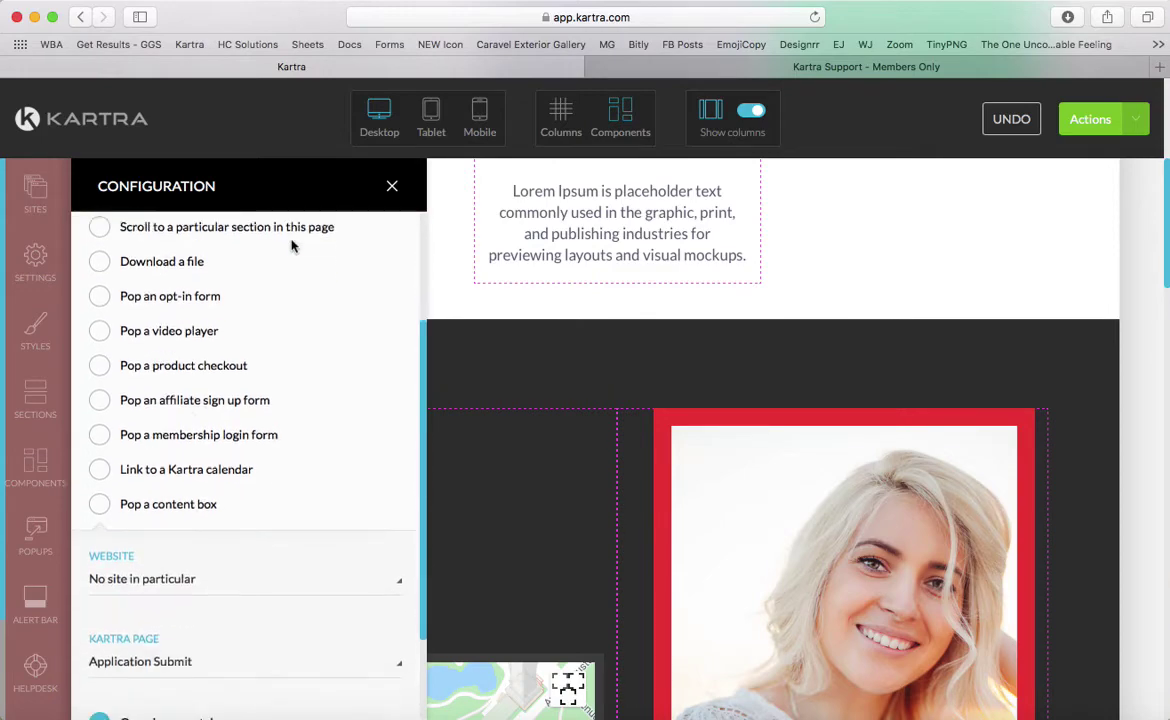
left_click(100, 284)
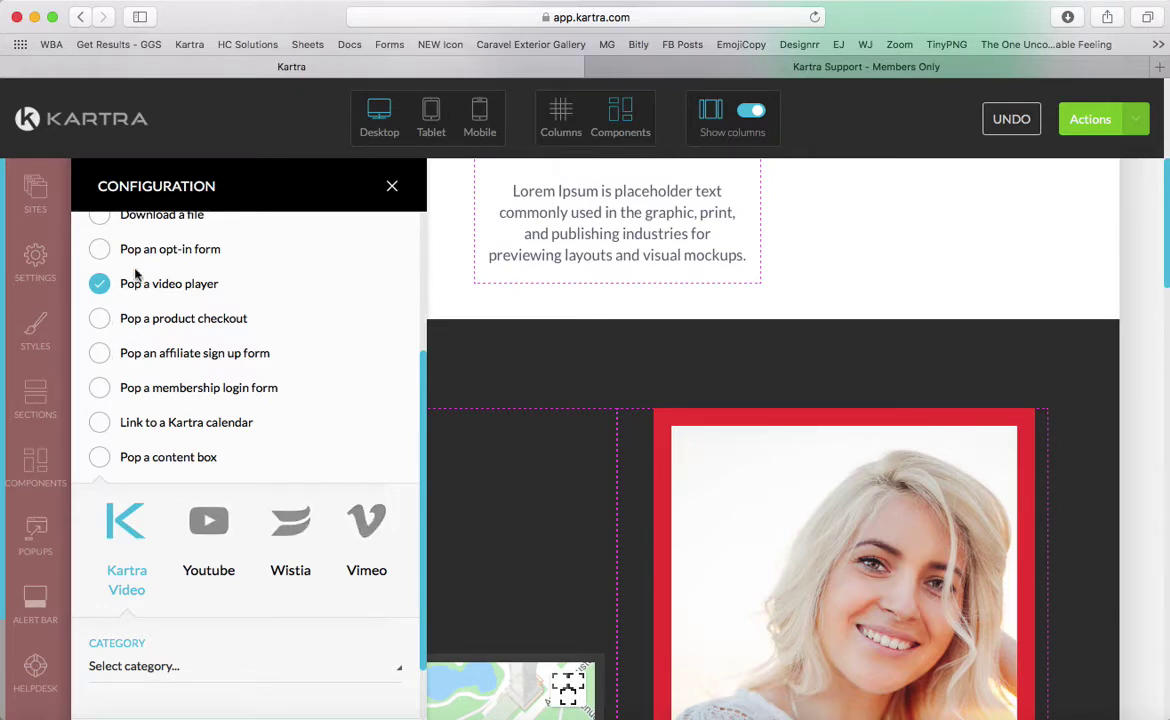
mouse_move(737, 595)
scroll(195, 458, "down", 1)
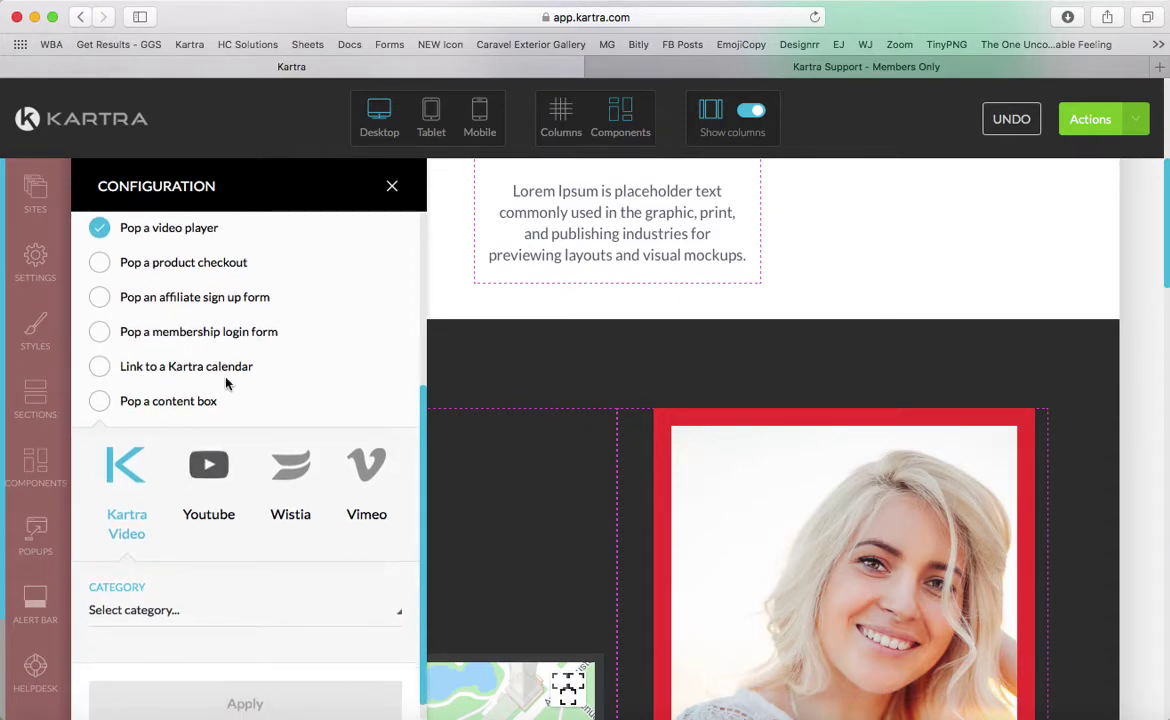
mouse_move(883, 473)
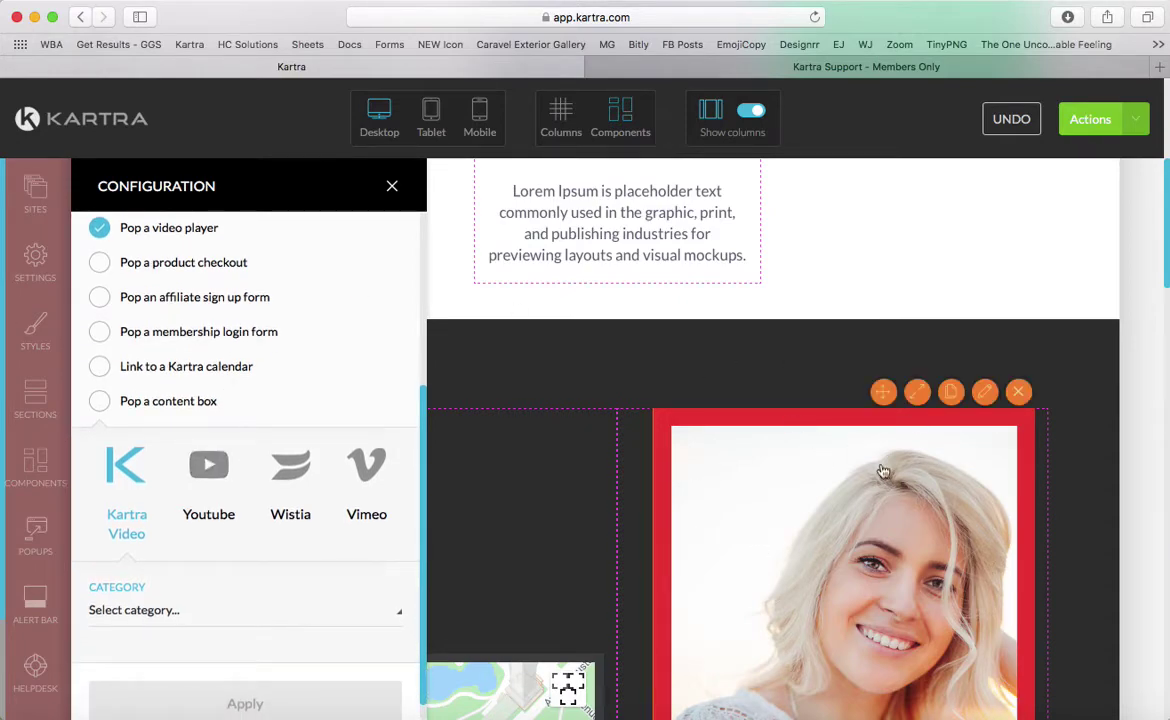
scroll(830, 478, "down", 2)
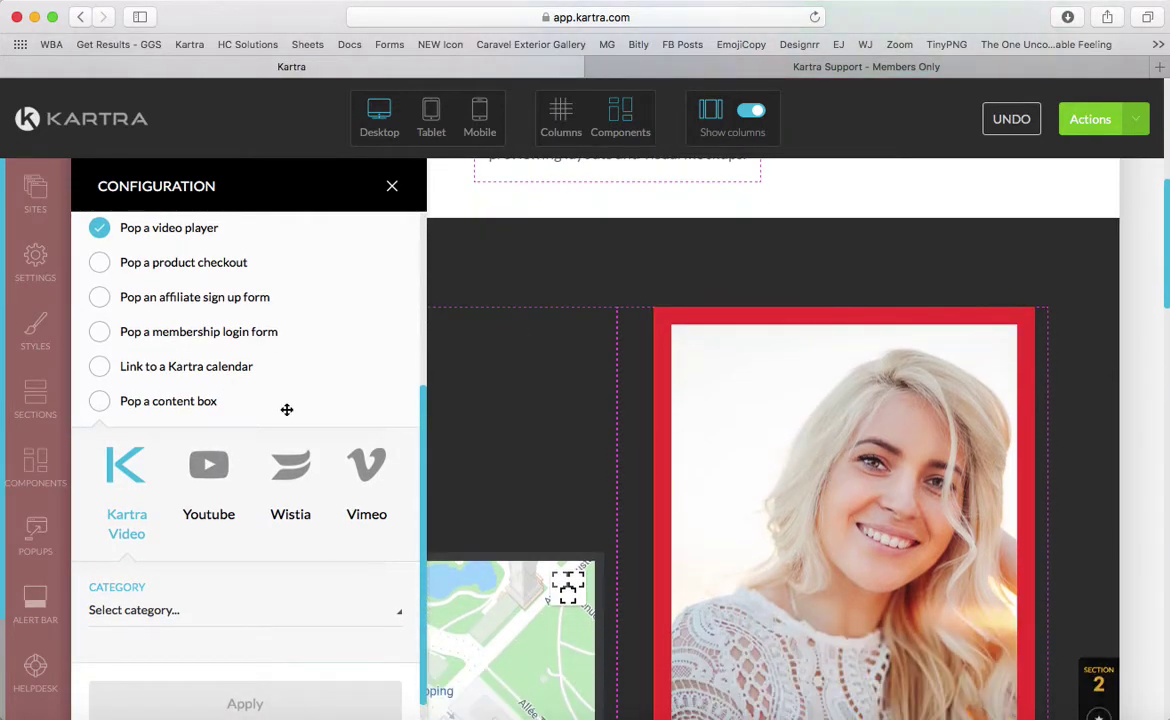
Step: Examine the content box templates offered as the photo's pop-up link, and leave the chooser without placing one
left_click(99, 401)
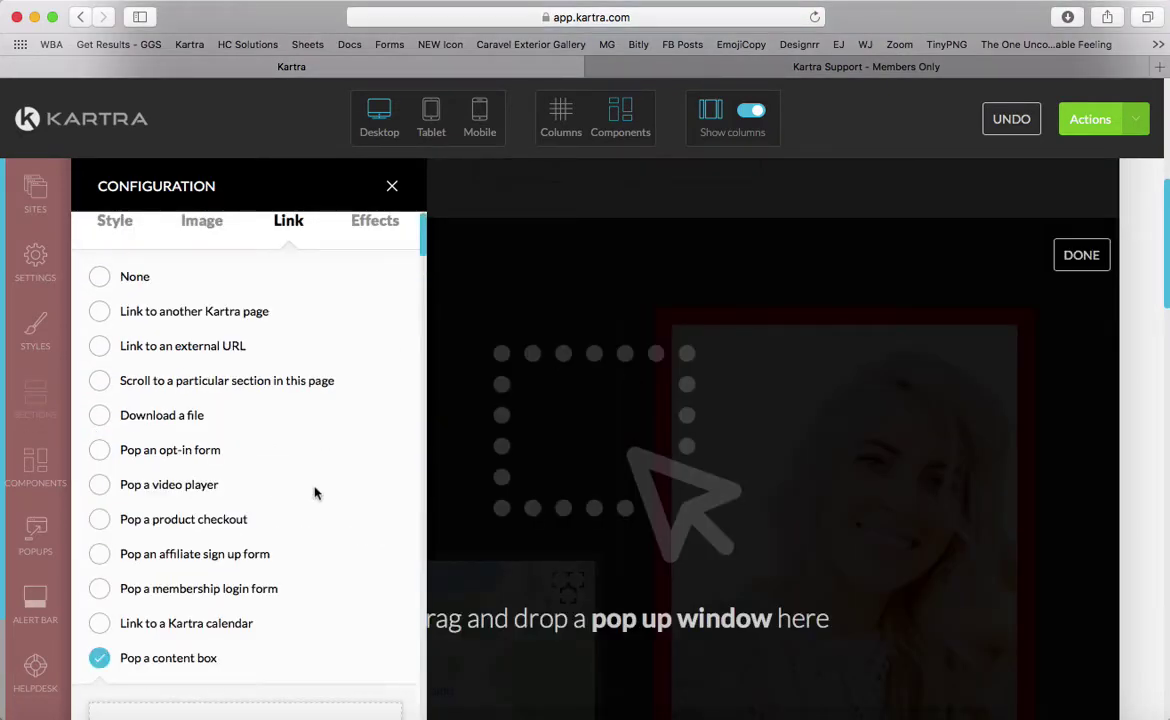
scroll(313, 491, "down", 5)
scroll(353, 462, "up", 6)
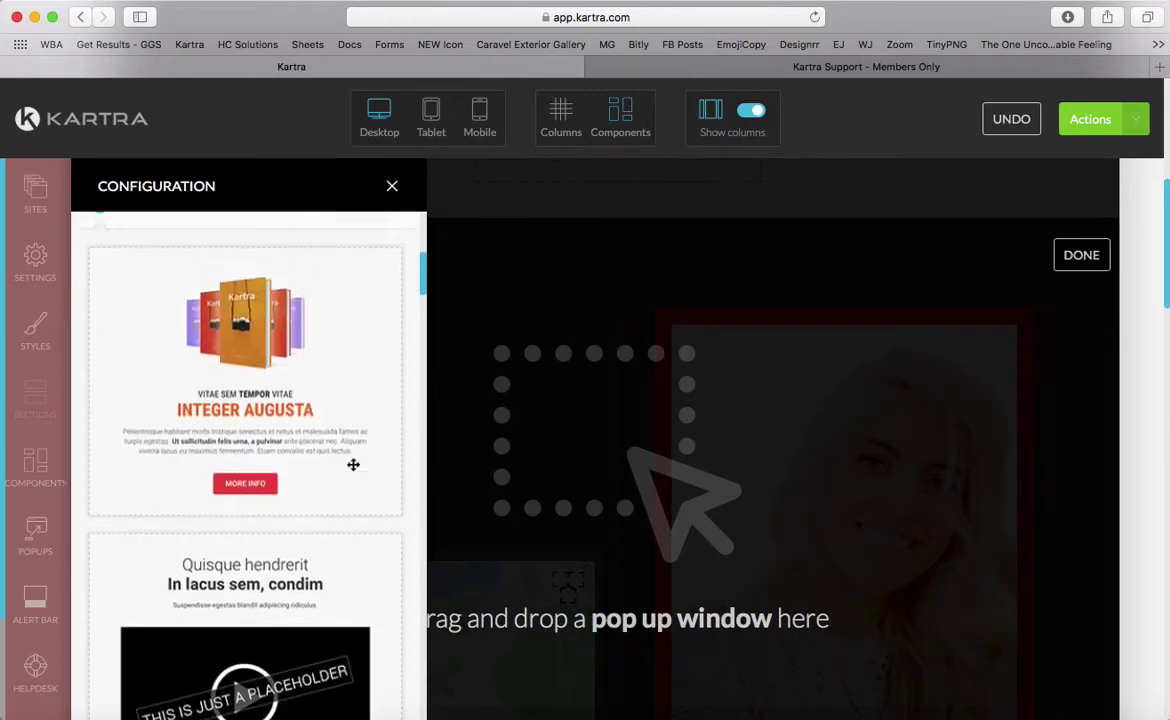
scroll(251, 575, "down", 5)
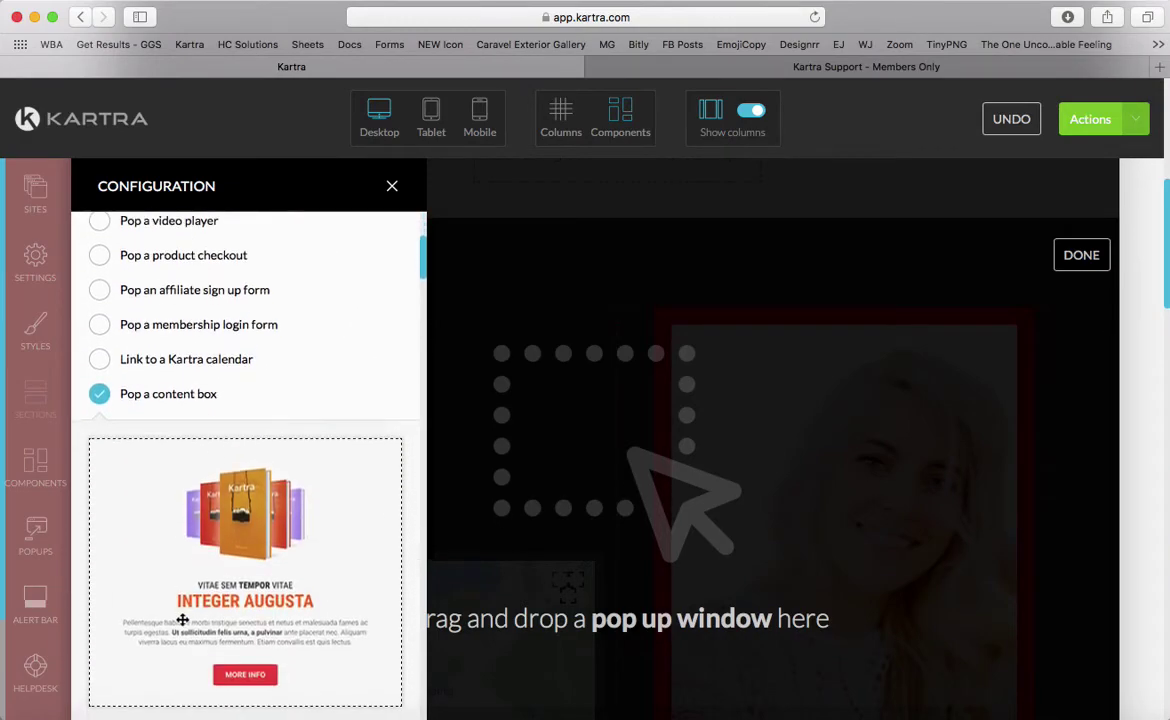
left_click(390, 187)
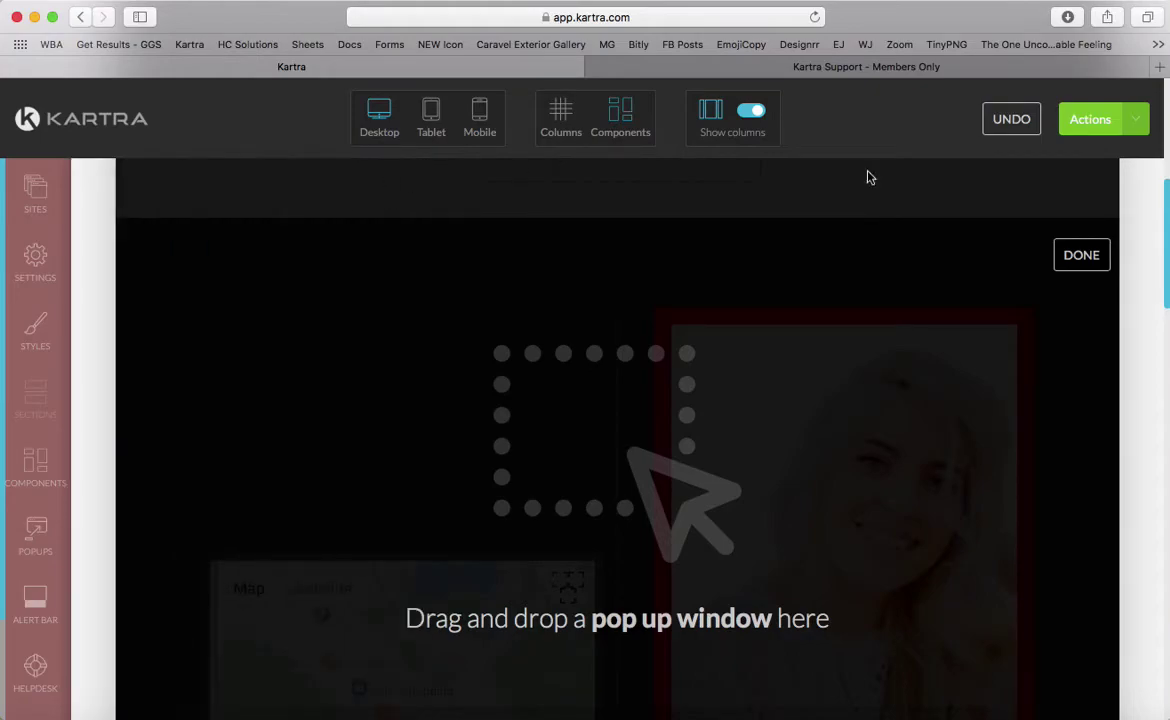
left_click(1081, 255)
Step: Look through the available component categories, from columns and headlines down to countdowns and comments
scroll(698, 520, "down", 15)
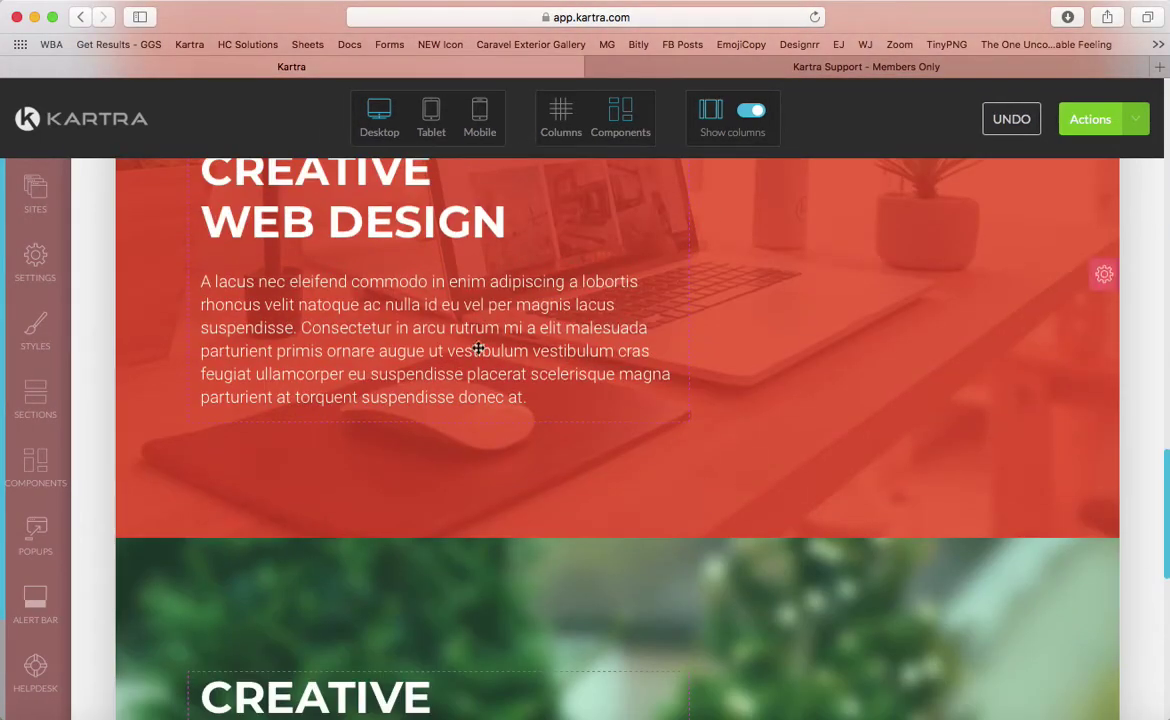
left_click(33, 467)
scroll(258, 481, "up", 3)
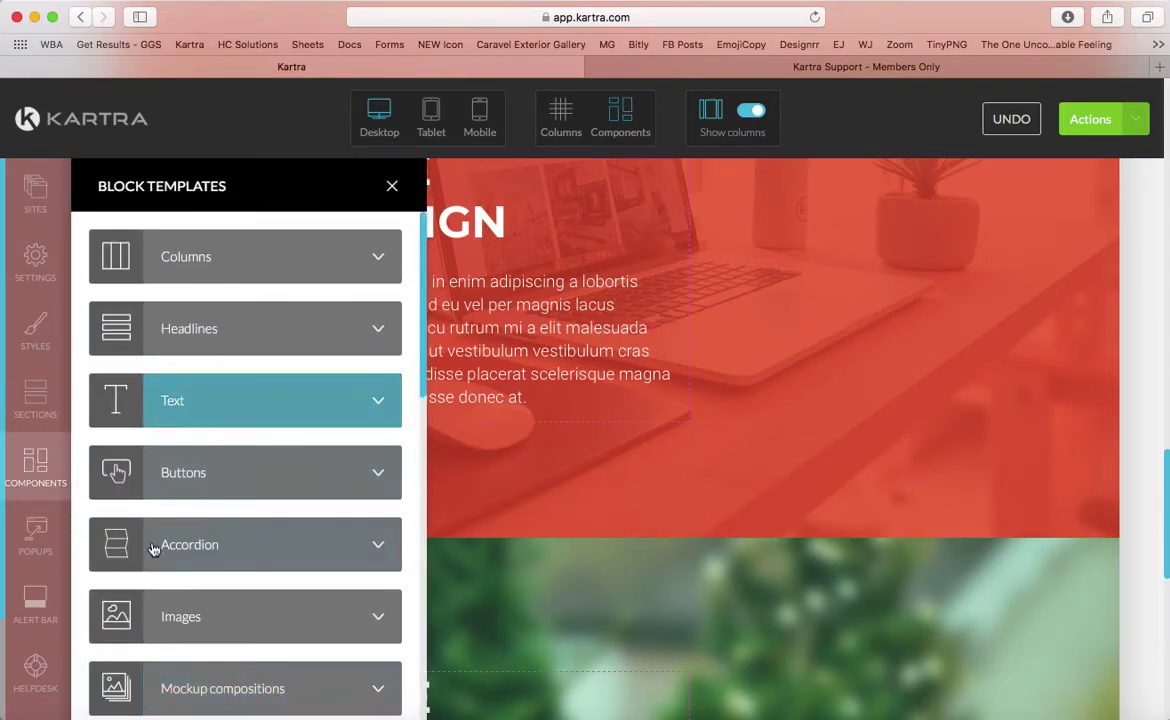
scroll(224, 400, "down", 1)
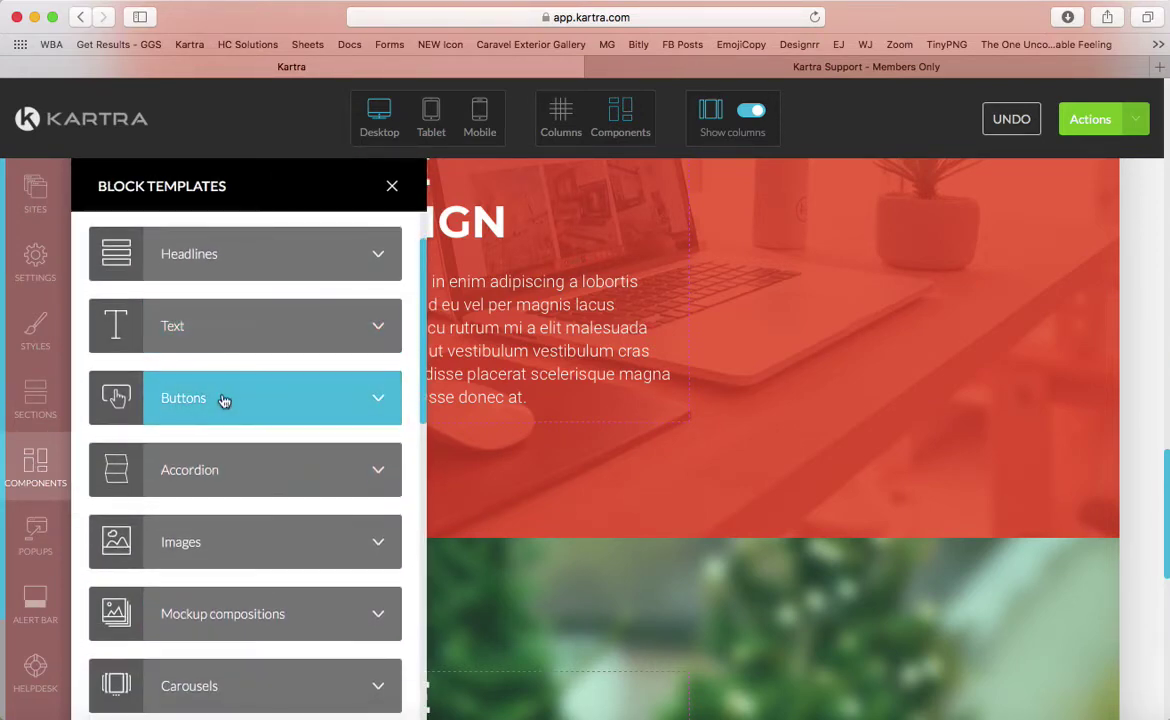
scroll(219, 426, "down", 1)
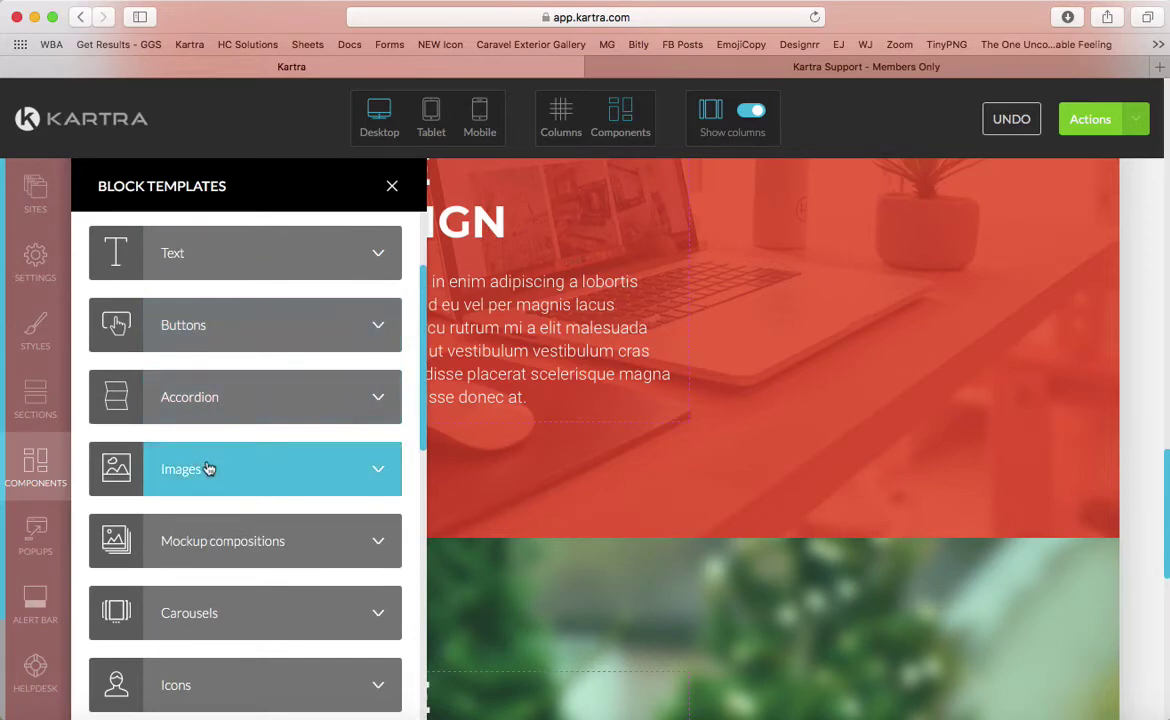
scroll(191, 574, "down", 4)
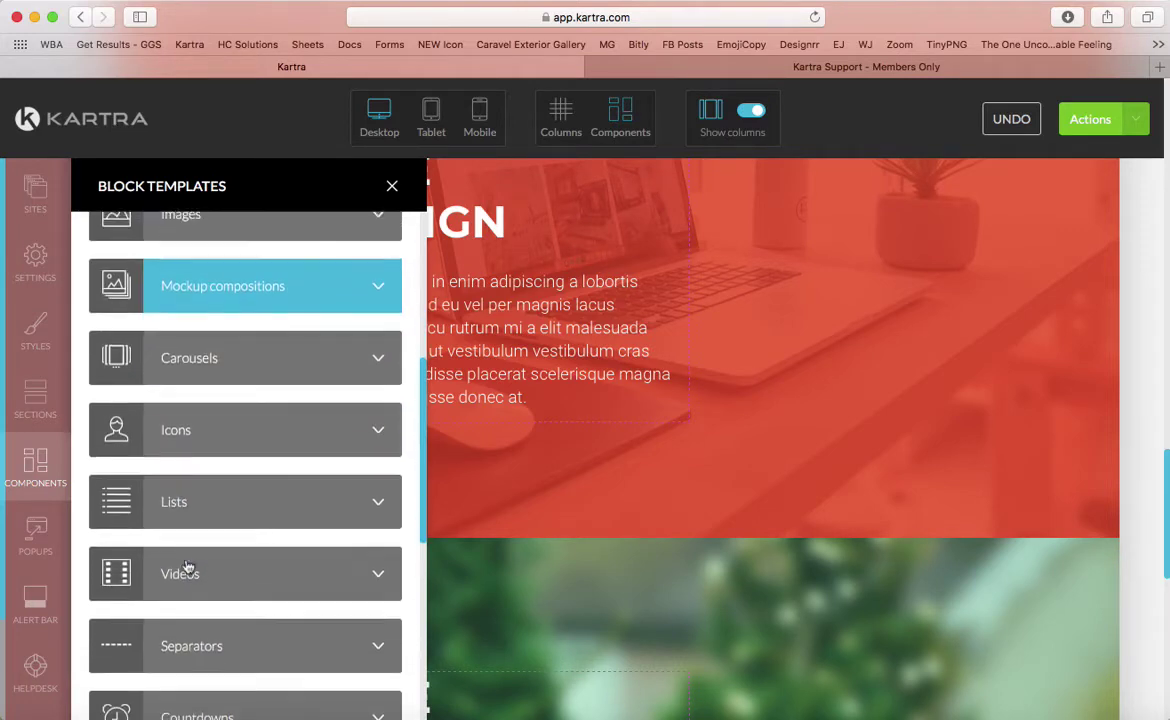
scroll(187, 566, "down", 1)
scroll(201, 340, "down", 1)
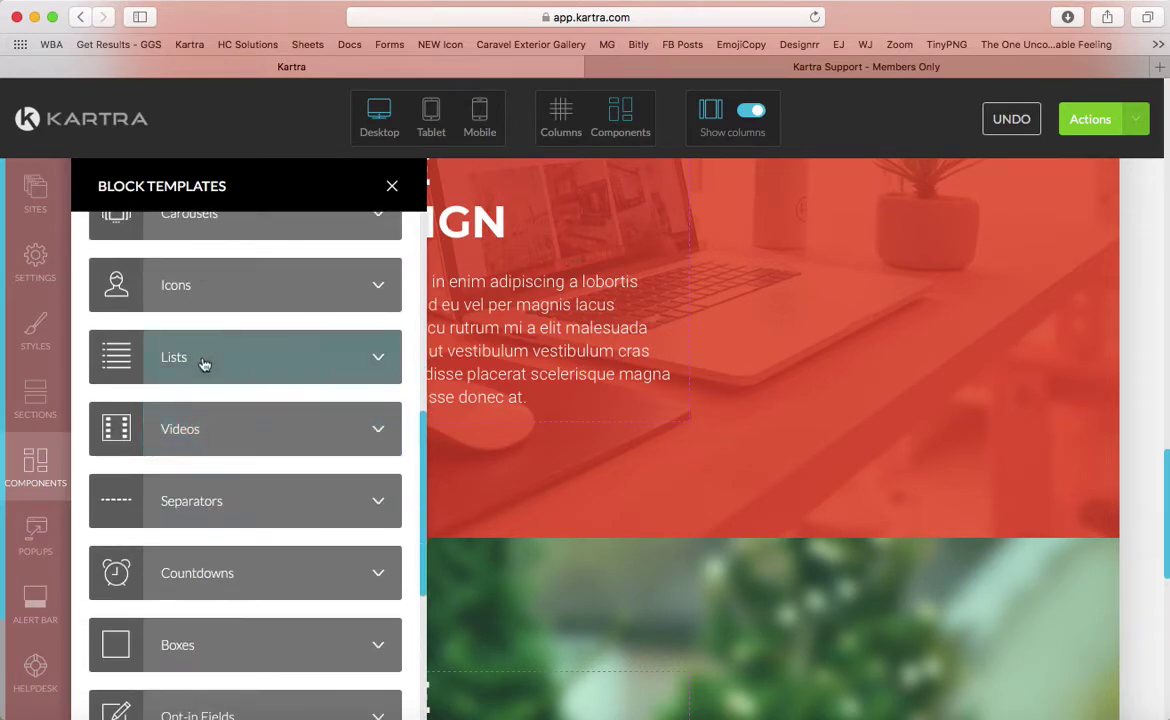
scroll(204, 366, "down", 2)
scroll(198, 398, "down", 1)
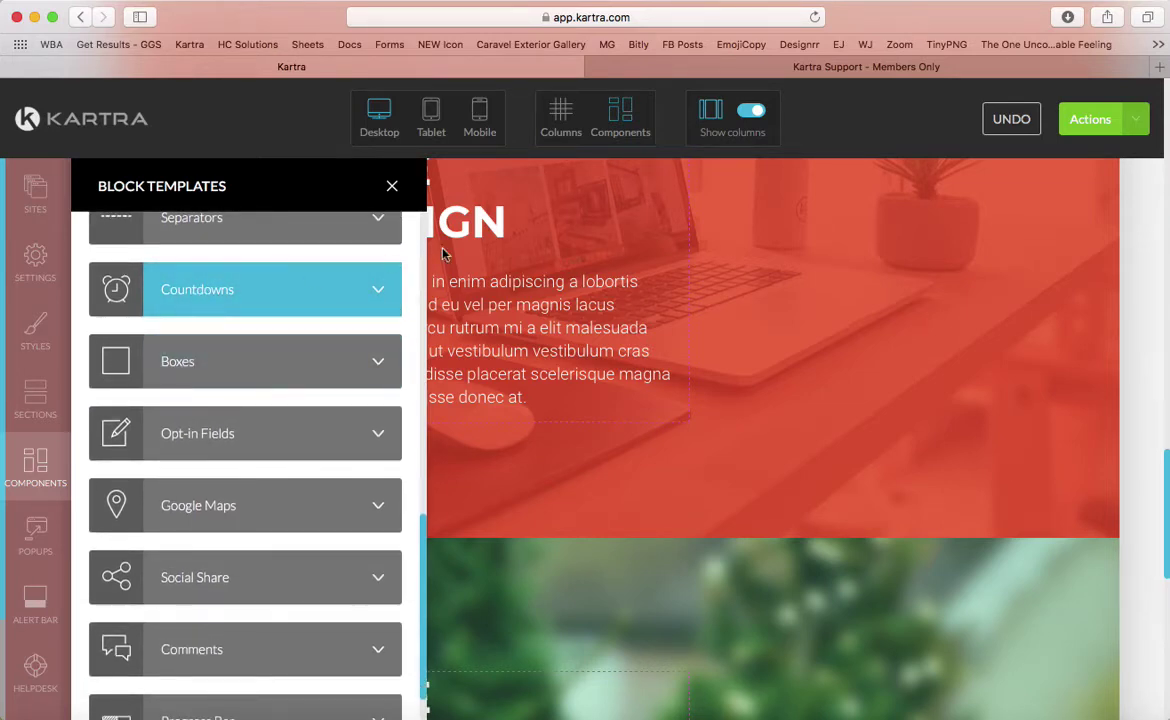
Step: Examine the countdown timer templates and the opt-in field templates without placing any
left_click(383, 295)
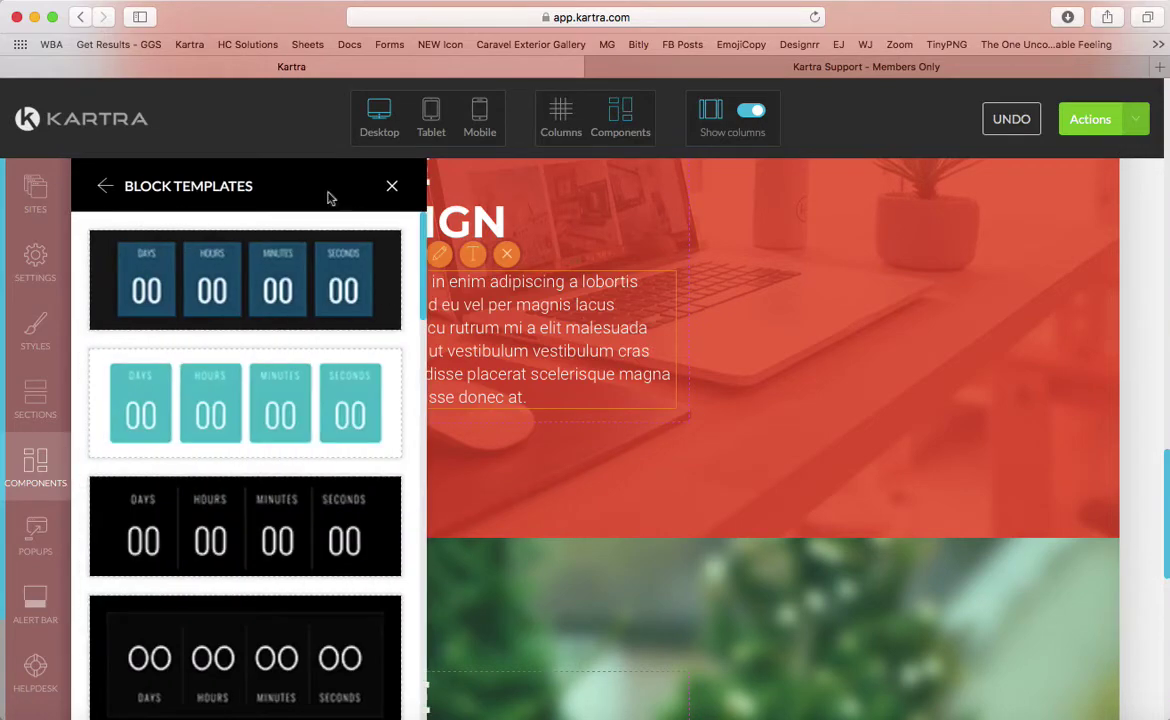
left_click(105, 188)
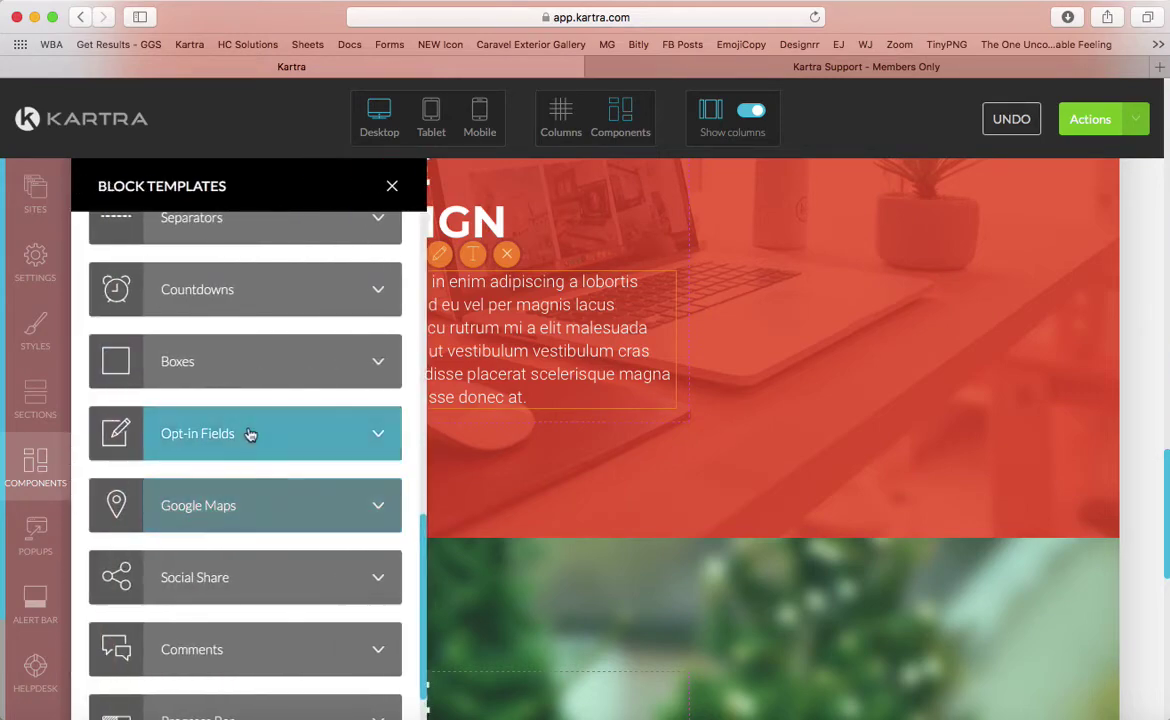
scroll(250, 430, "down", 2)
left_click(252, 382)
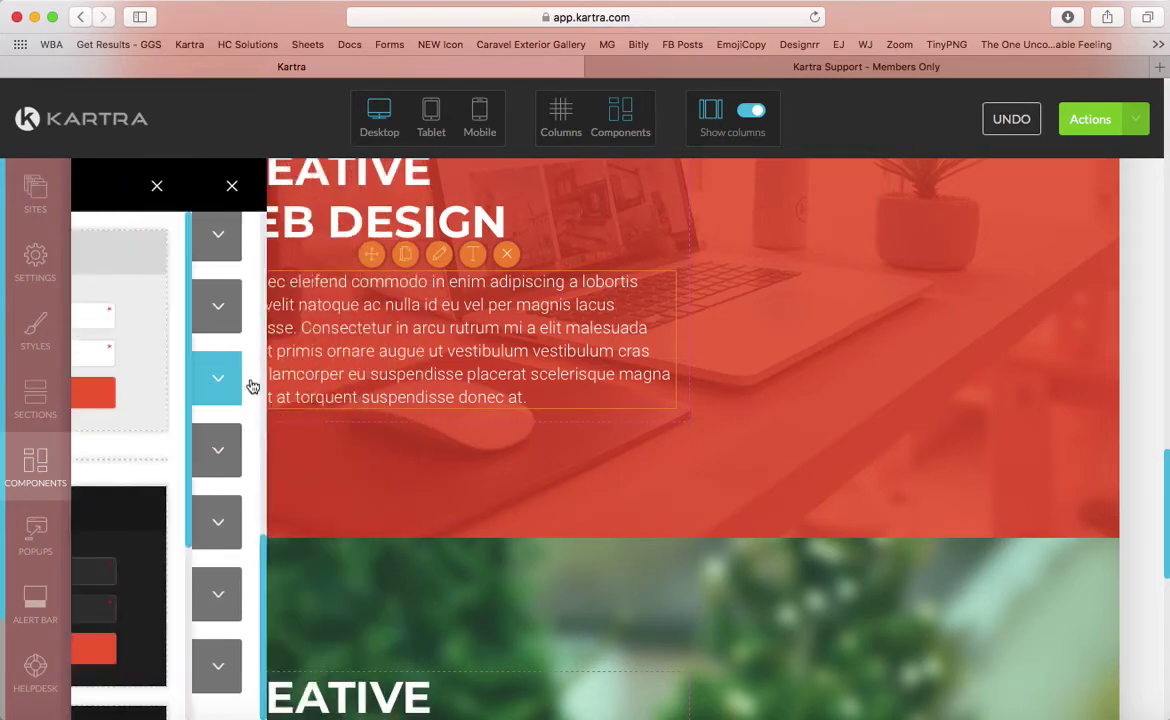
left_click(106, 187)
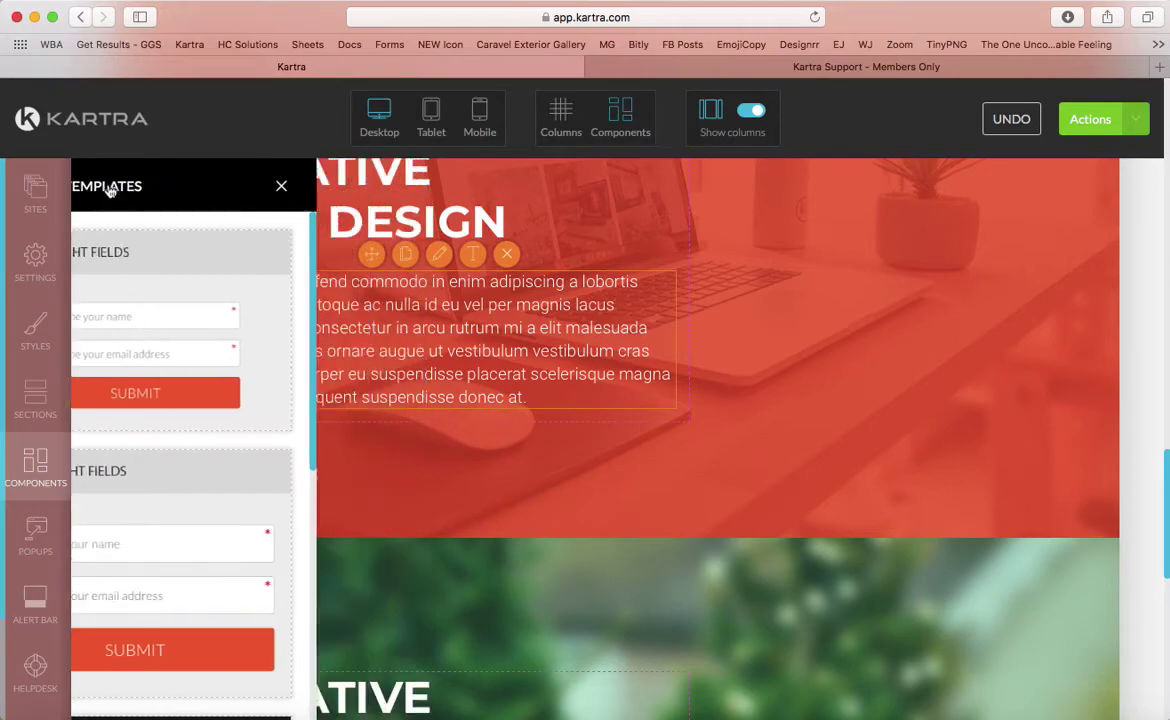
Step: Examine the Google Maps template and the social share button templates without placing any
scroll(219, 417, "down", 3)
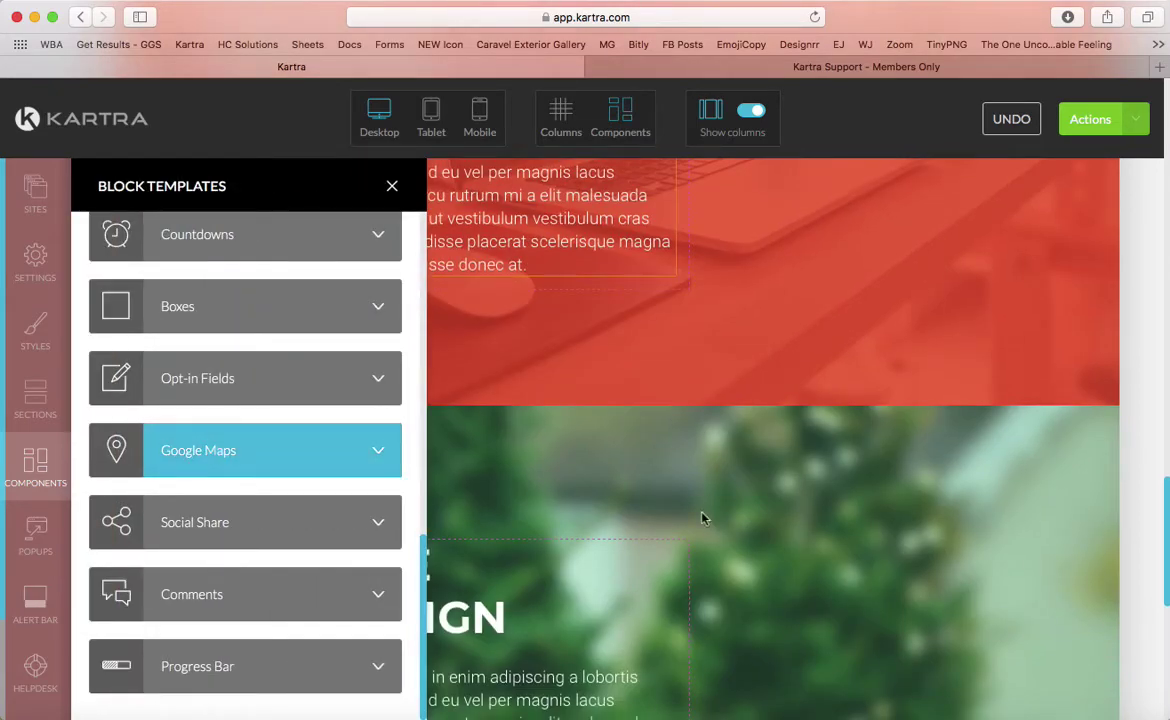
scroll(701, 517, "down", 5)
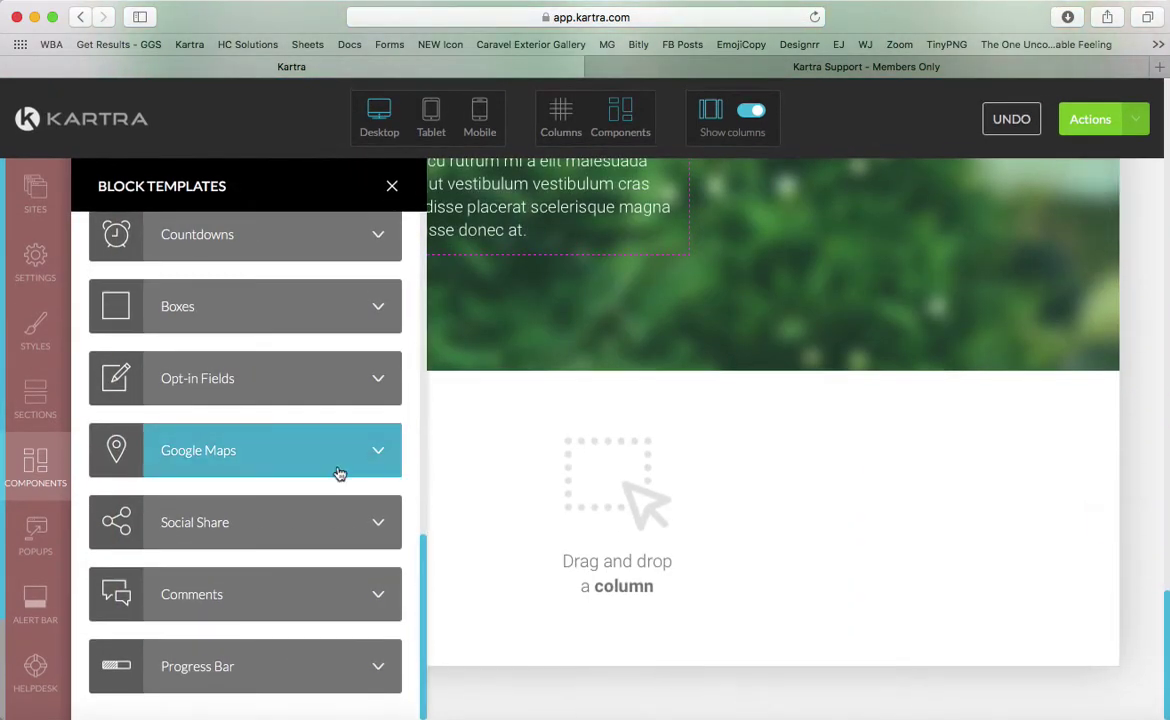
left_click(330, 463)
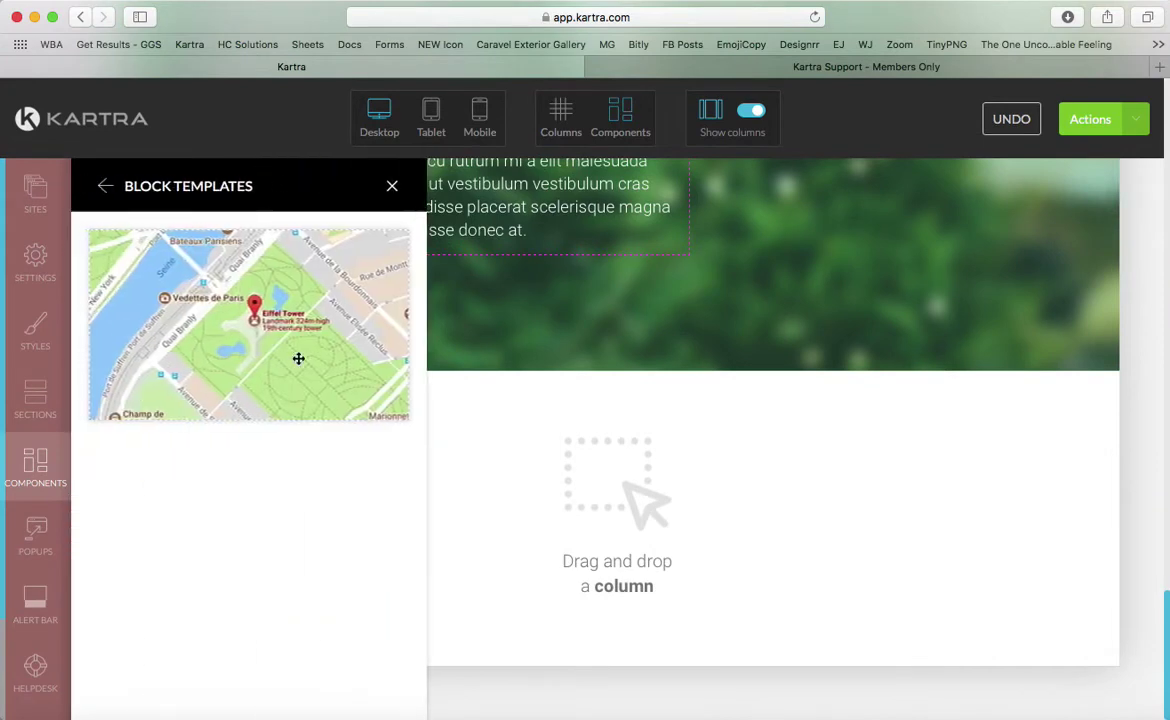
left_click(105, 185)
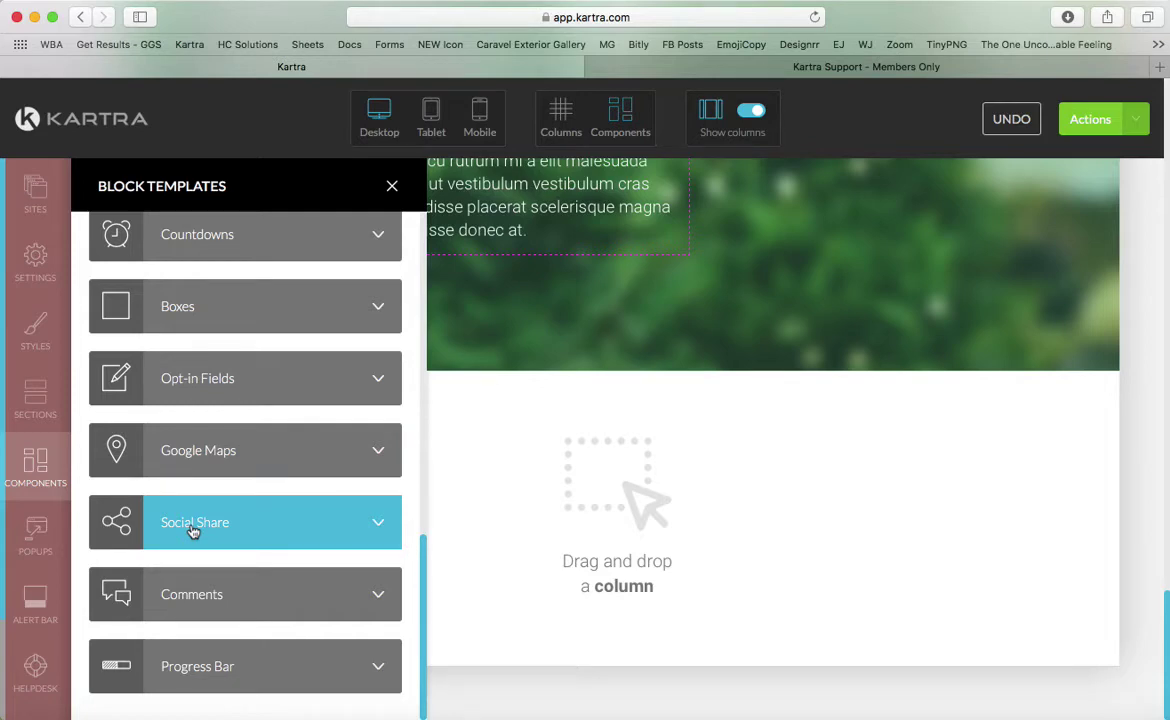
left_click(193, 531)
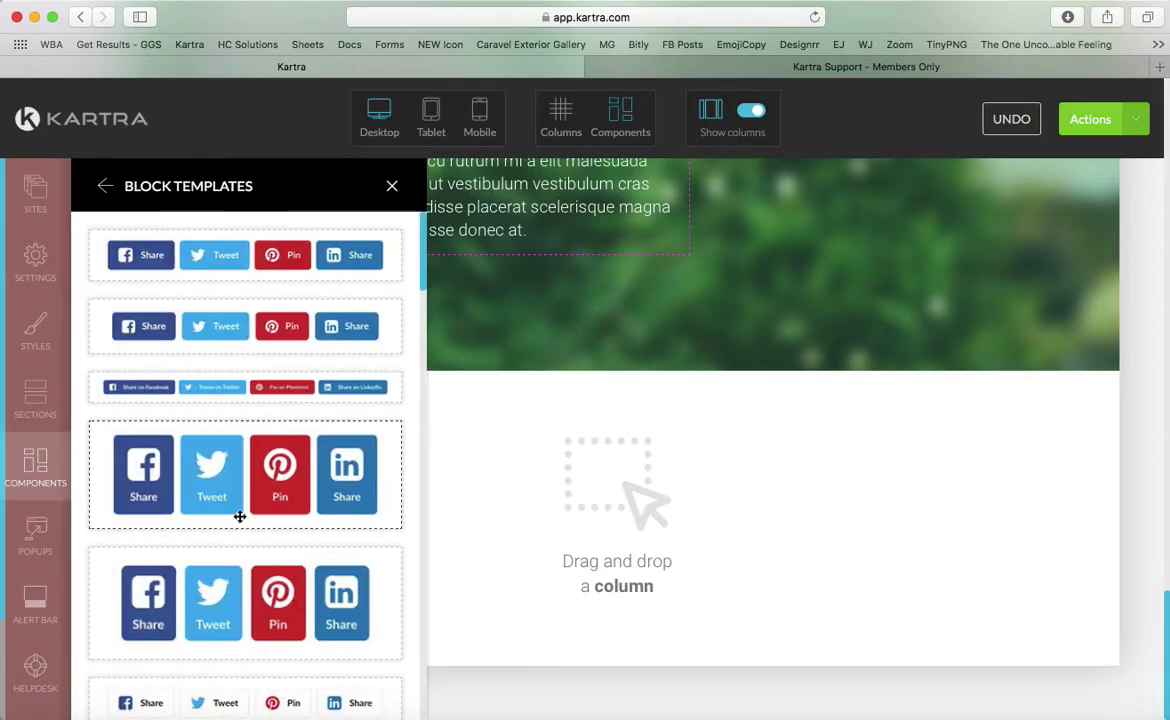
scroll(240, 454, "down", 5)
left_click(105, 192)
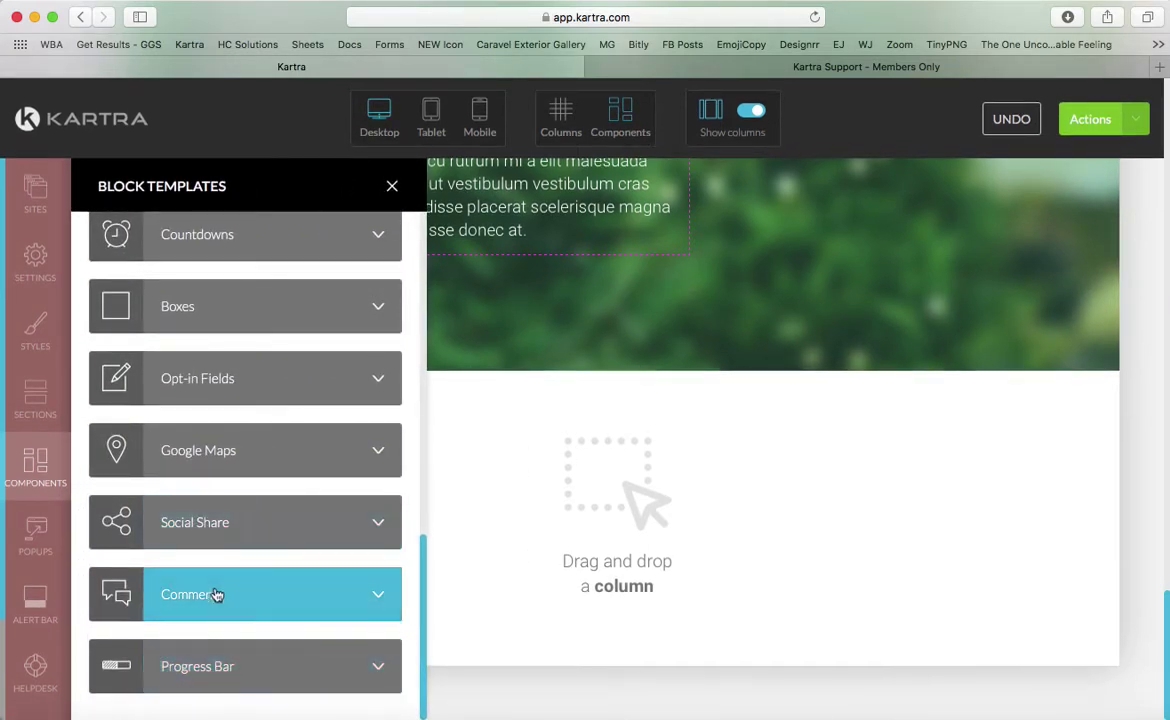
Step: Add the Facebook Comments component above the Creative Web Design heading in the green tree section, and activate its comment field
left_click(222, 595)
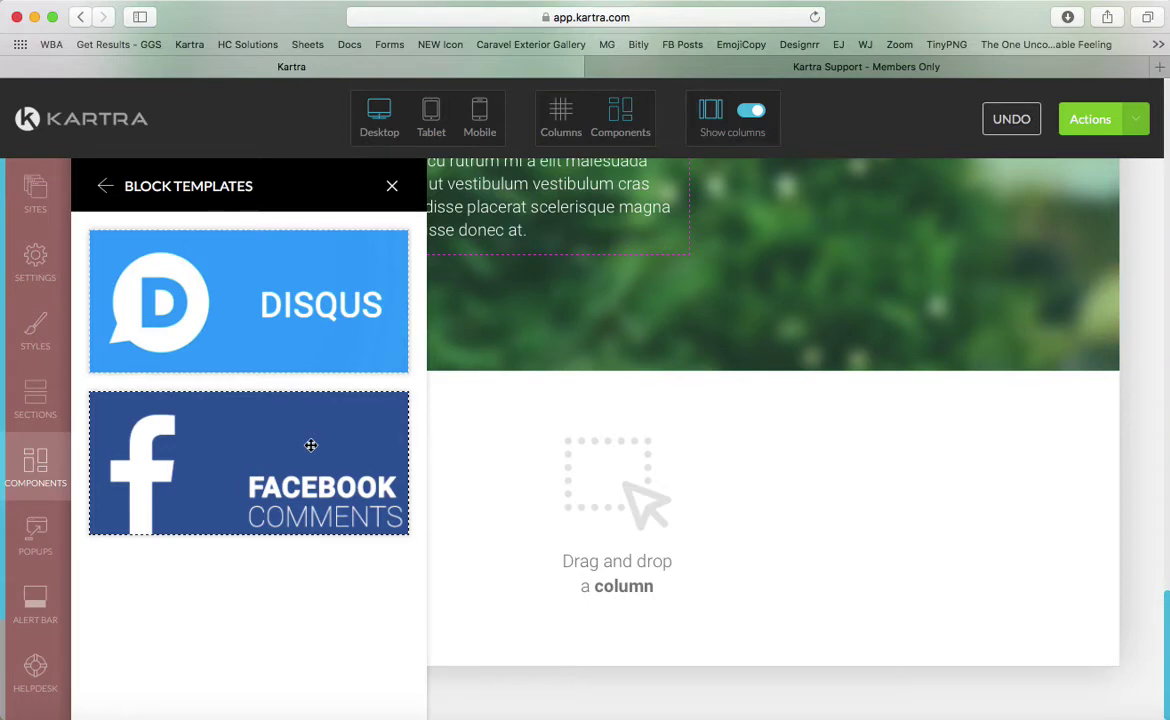
left_click(104, 186)
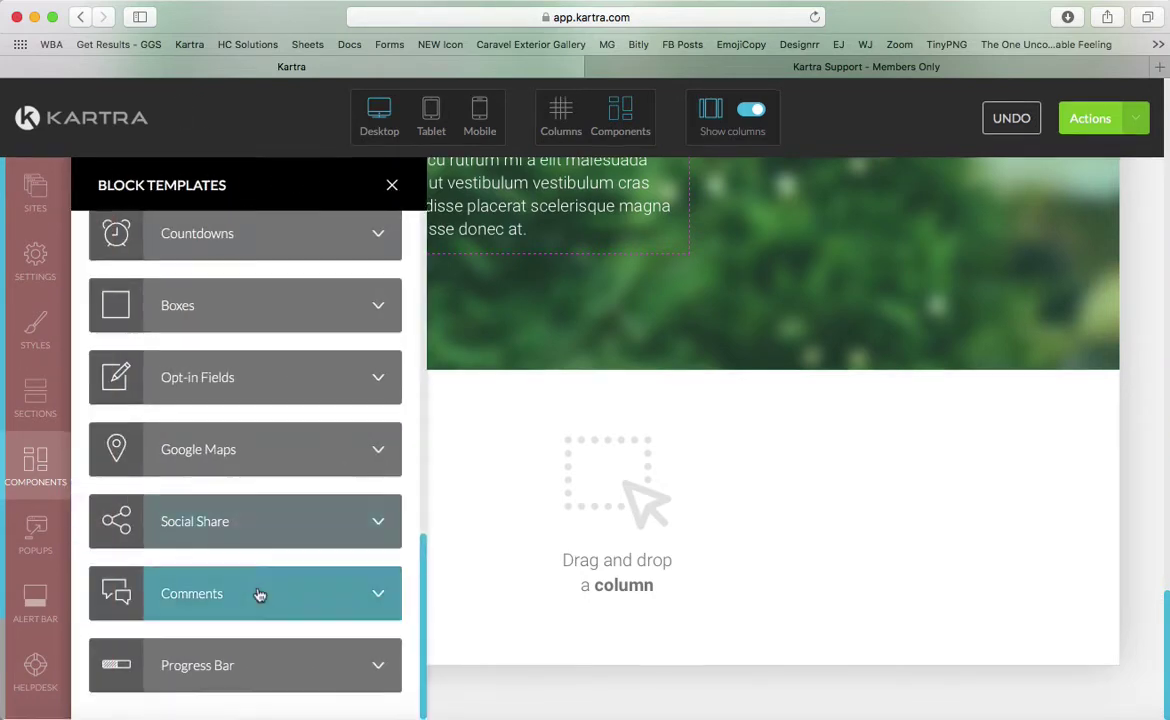
scroll(259, 595, "down", 1)
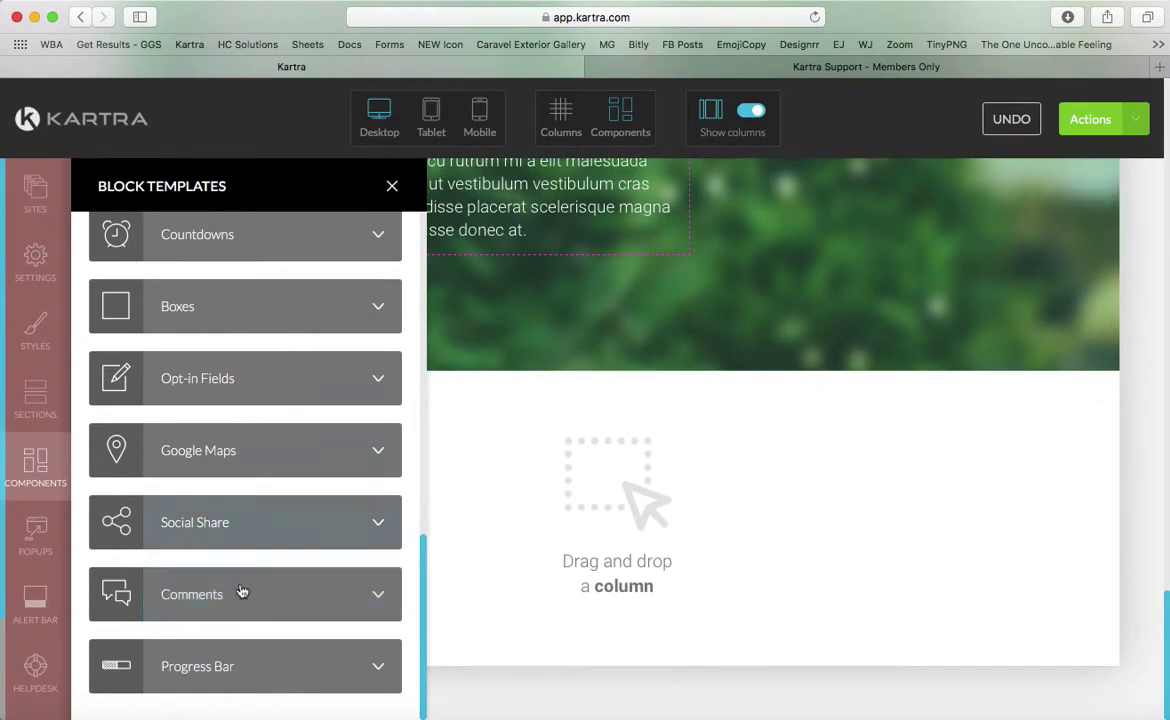
left_click(200, 598)
left_click_drag(188, 478, 539, 265)
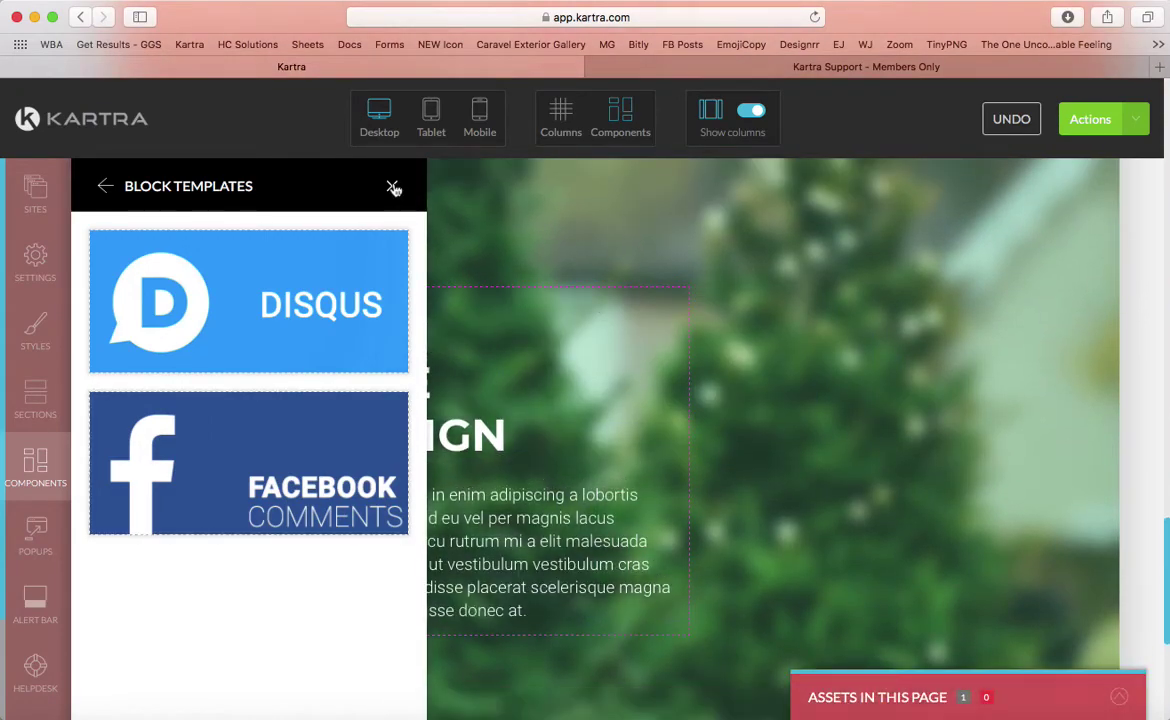
left_click(392, 186)
scroll(540, 467, "down", 3)
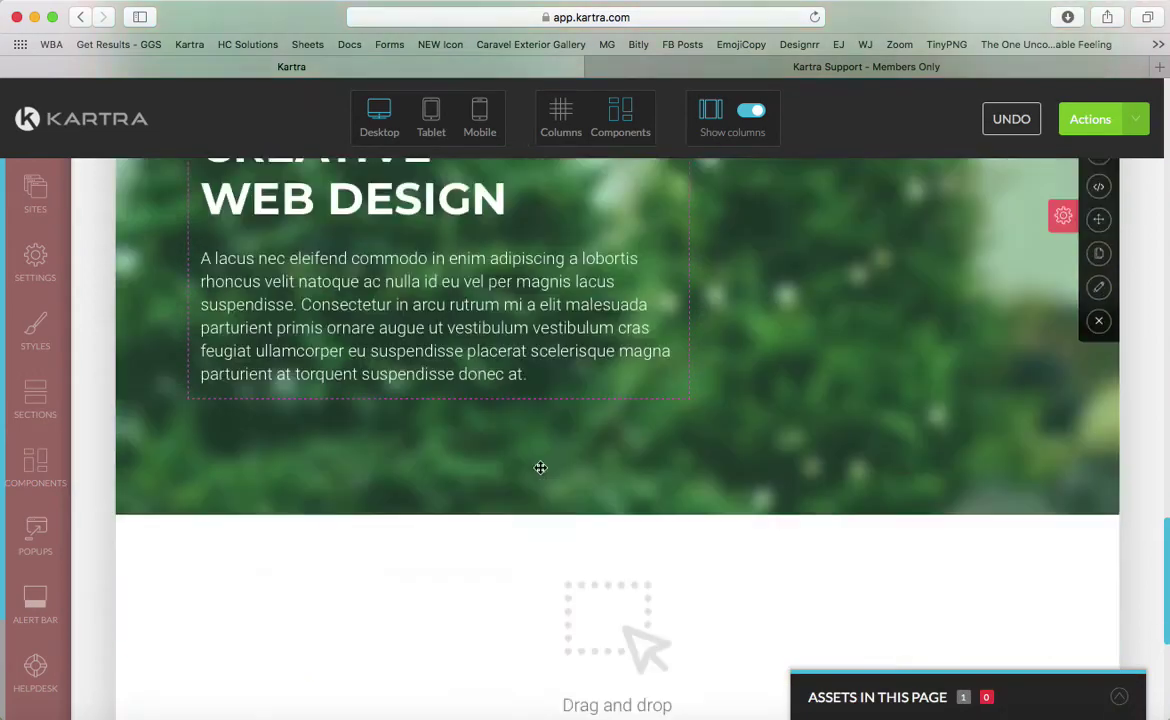
scroll(540, 467, "up", 8)
scroll(528, 505, "down", 4)
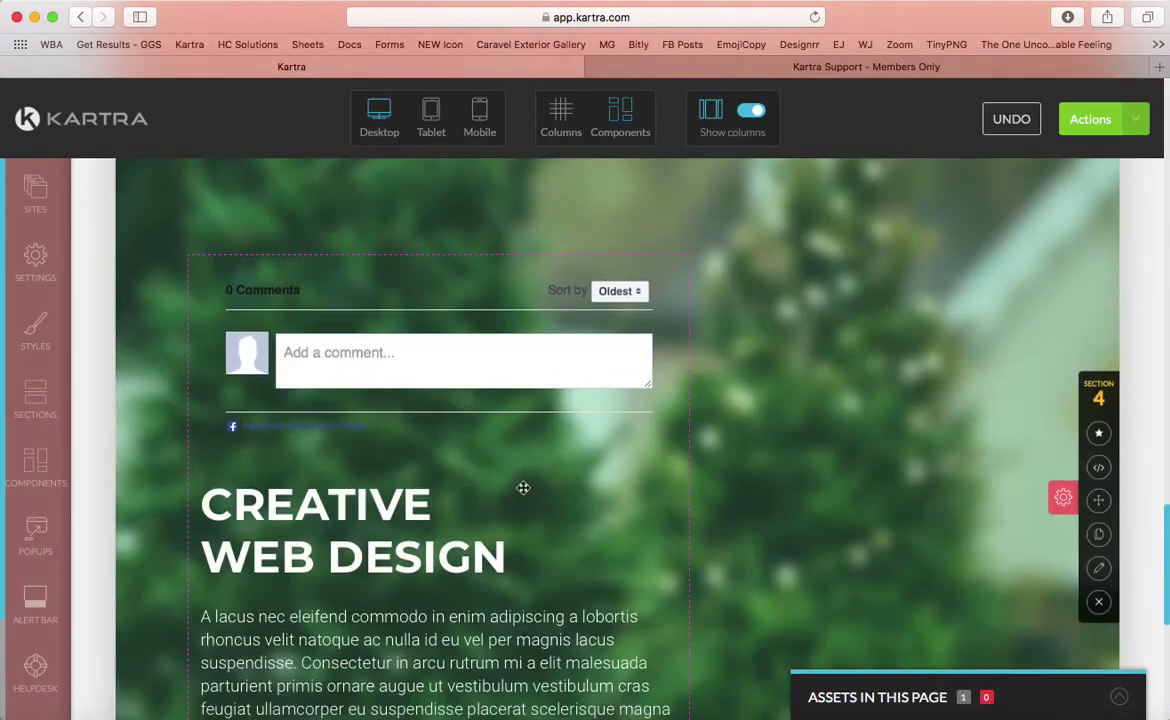
left_click(358, 347)
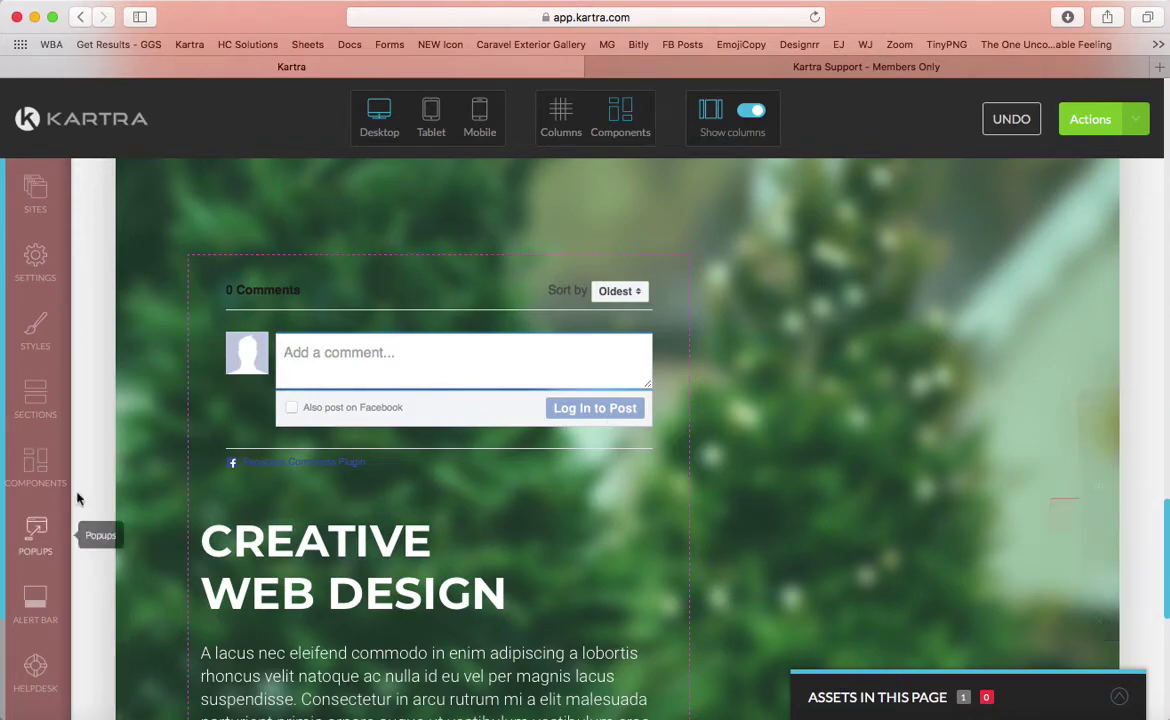
Step: Review the component categories once more, including Progress Bar, and close the list without adding anything
left_click(40, 470)
scroll(287, 418, "down", 5)
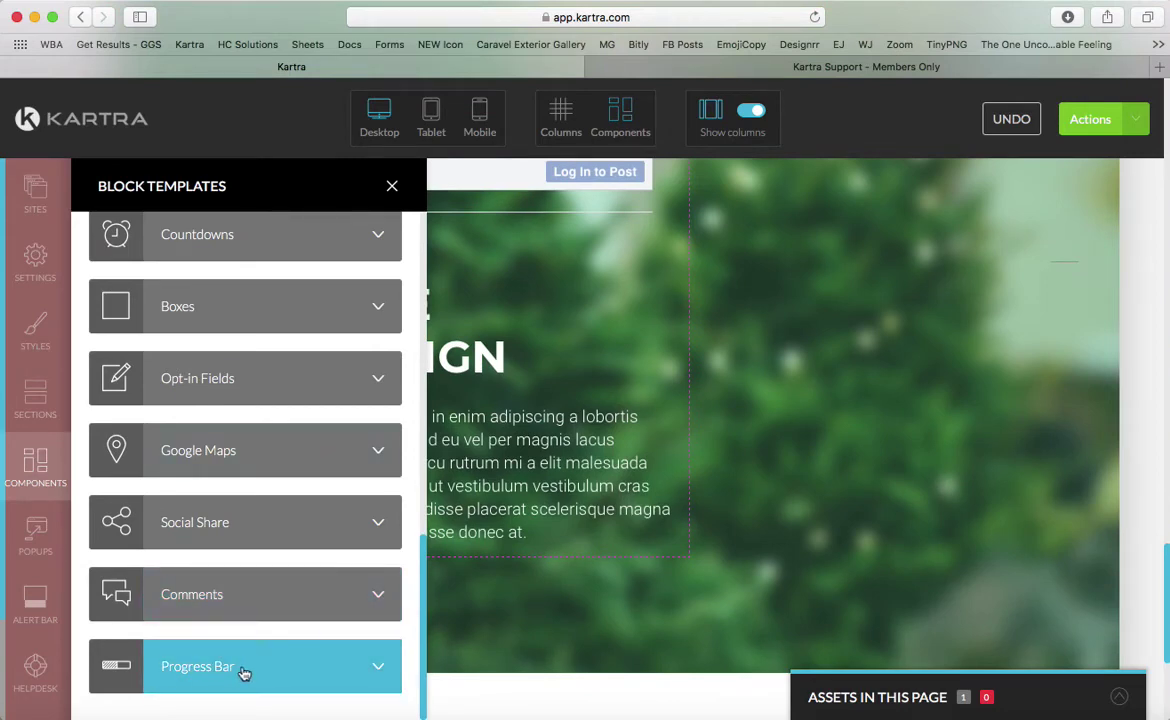
scroll(250, 470, "up", 8)
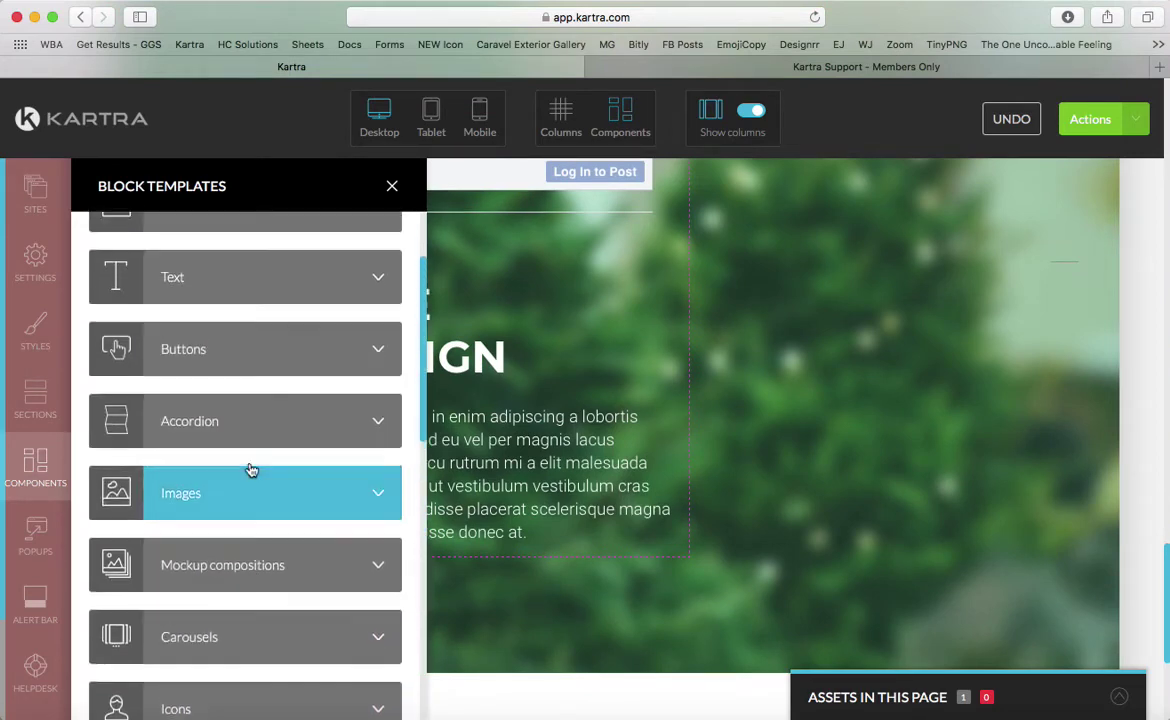
scroll(251, 470, "up", 3)
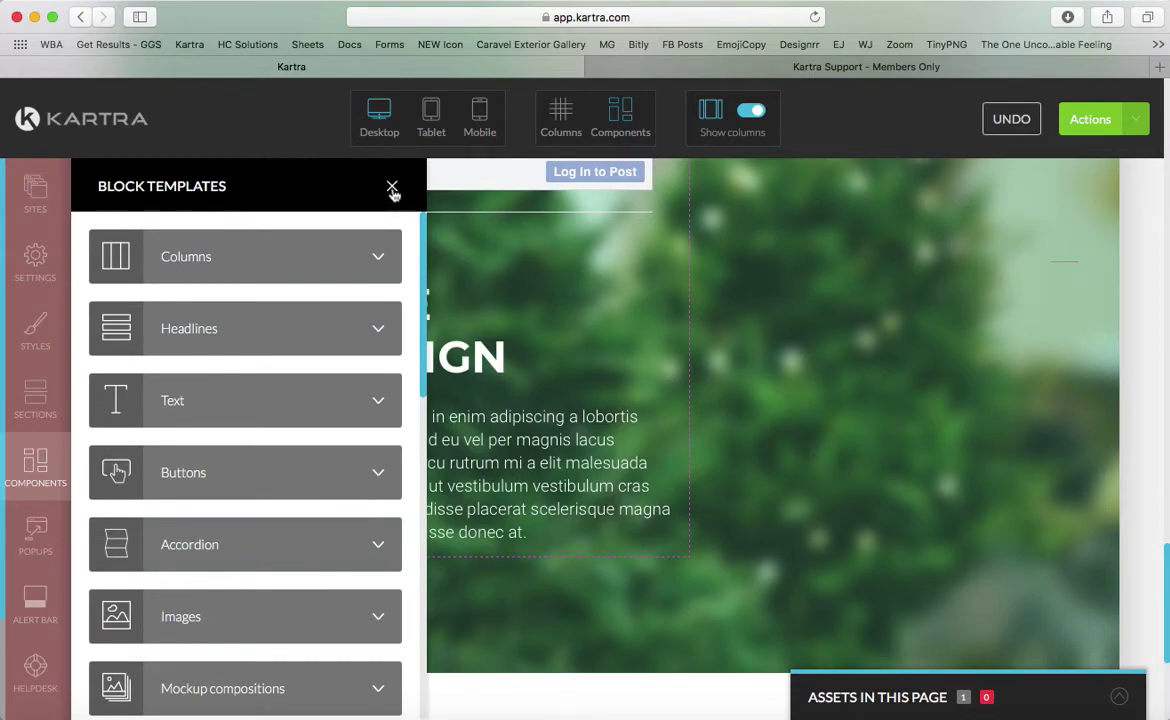
left_click(392, 189)
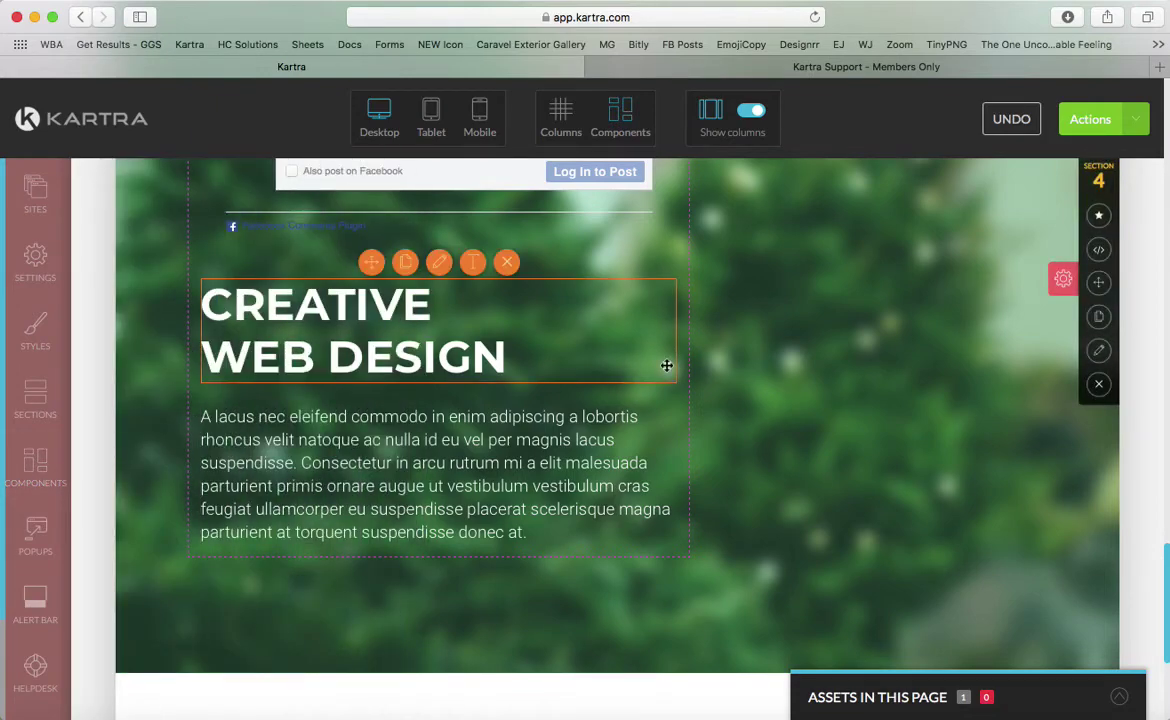
scroll(851, 454, "down", 6)
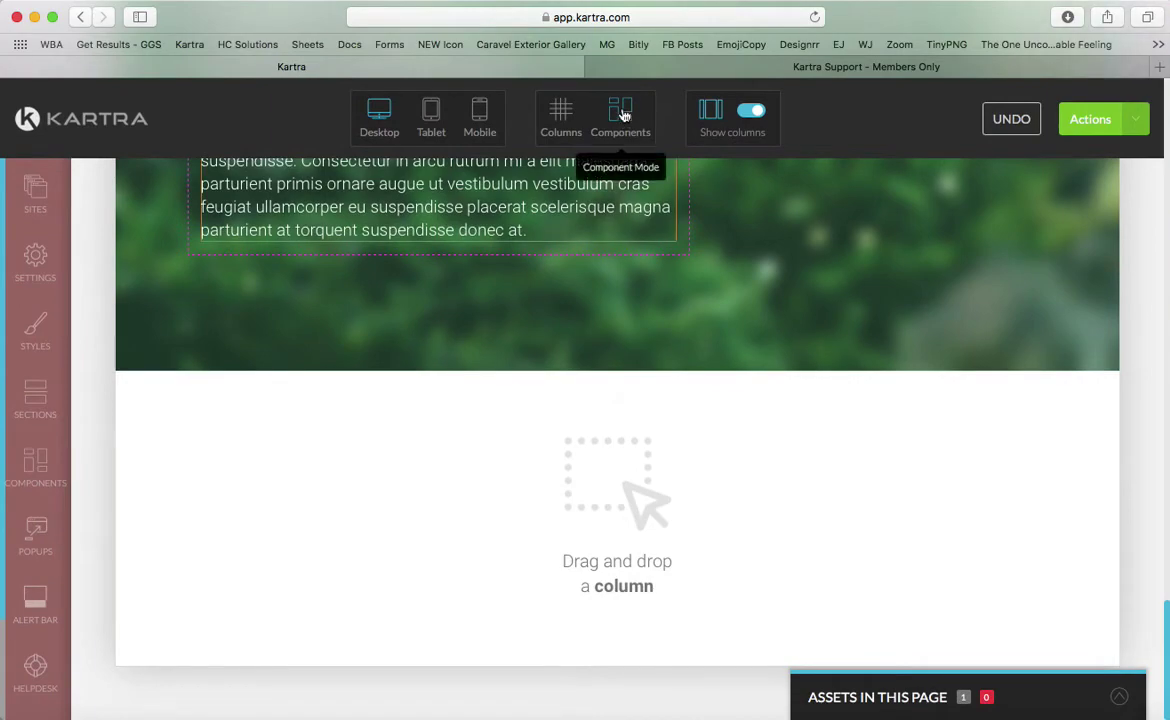
scroll(622, 401, "up", 20)
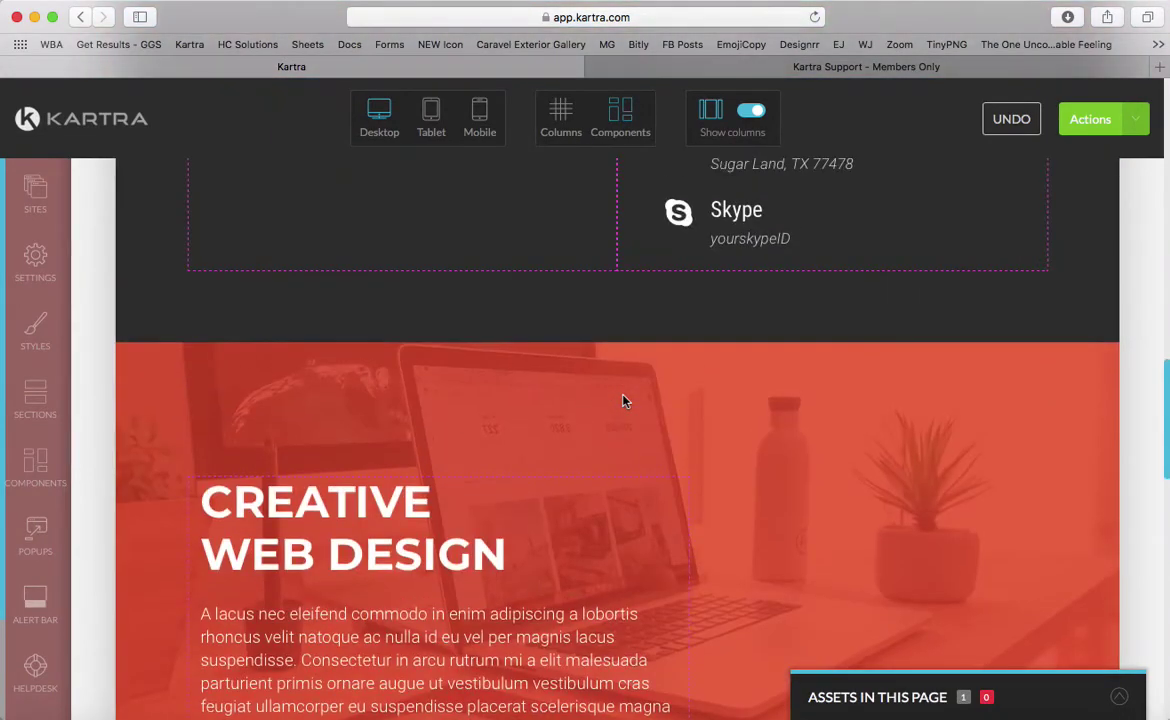
scroll(45, 520, "down", 3)
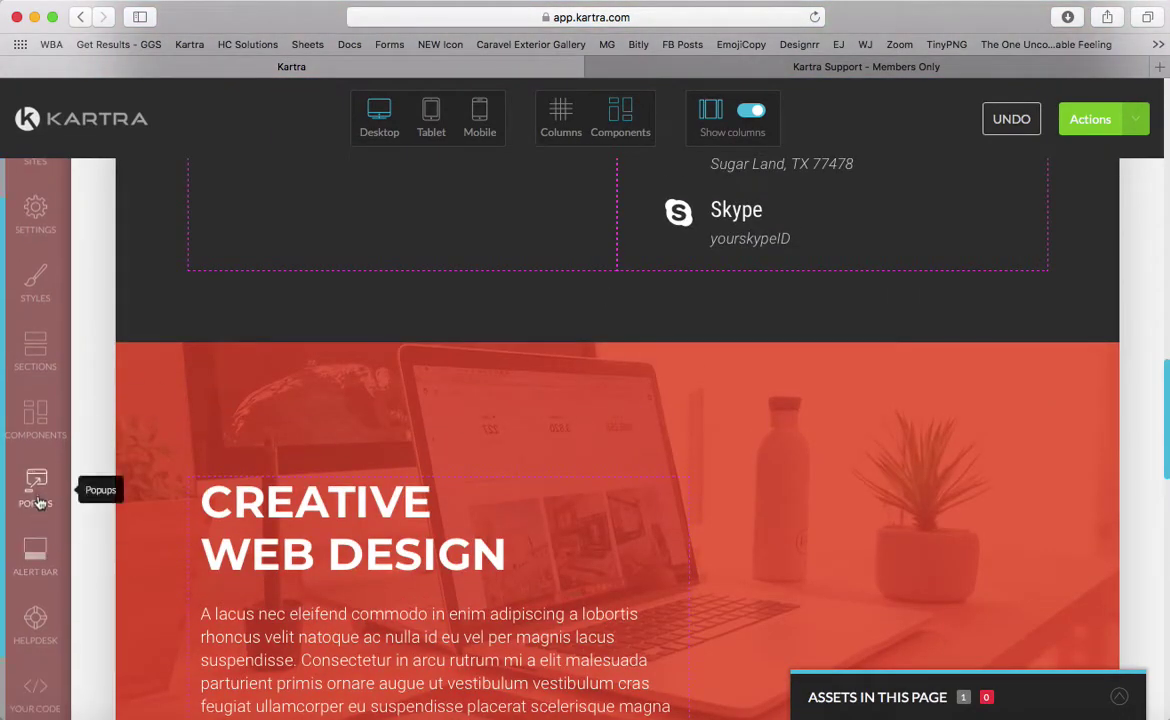
Step: Examine the landing and exit pop-up settings and the alert bar templates without activating or placing any
left_click(36, 418)
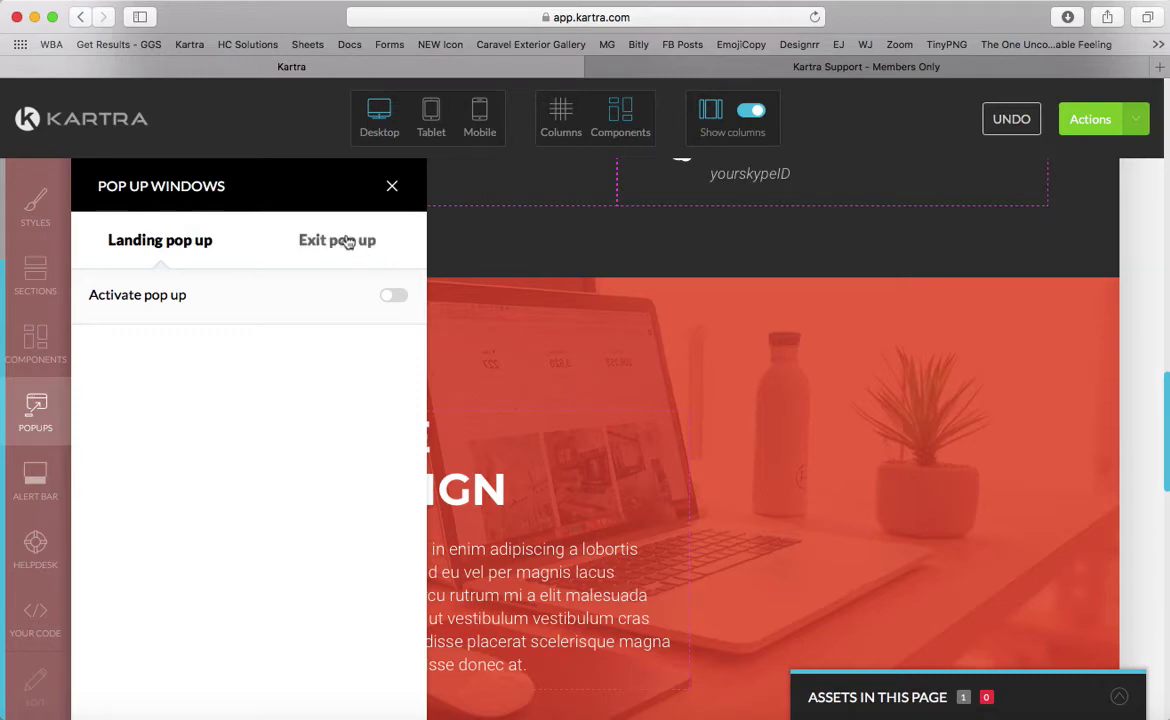
left_click(347, 241)
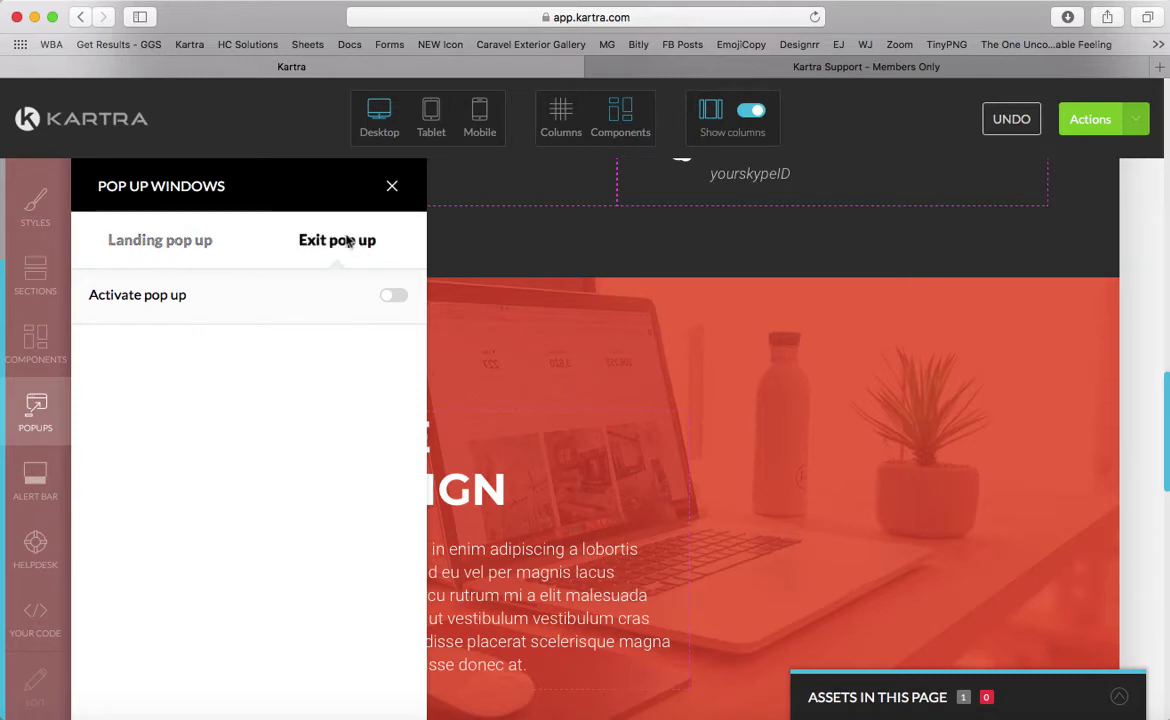
left_click(58, 478)
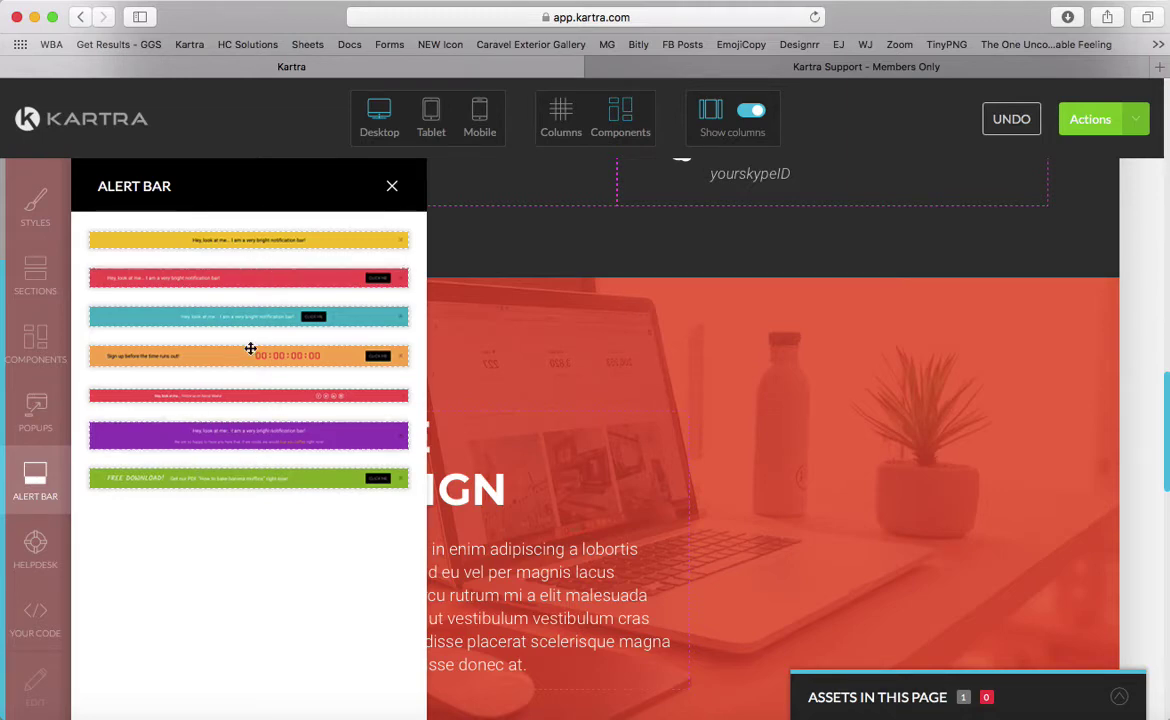
Step: Display the Kartra Helpdesk icon on the page, linked to the Contact helpdesk with the square "Need help?" style
left_click(33, 545)
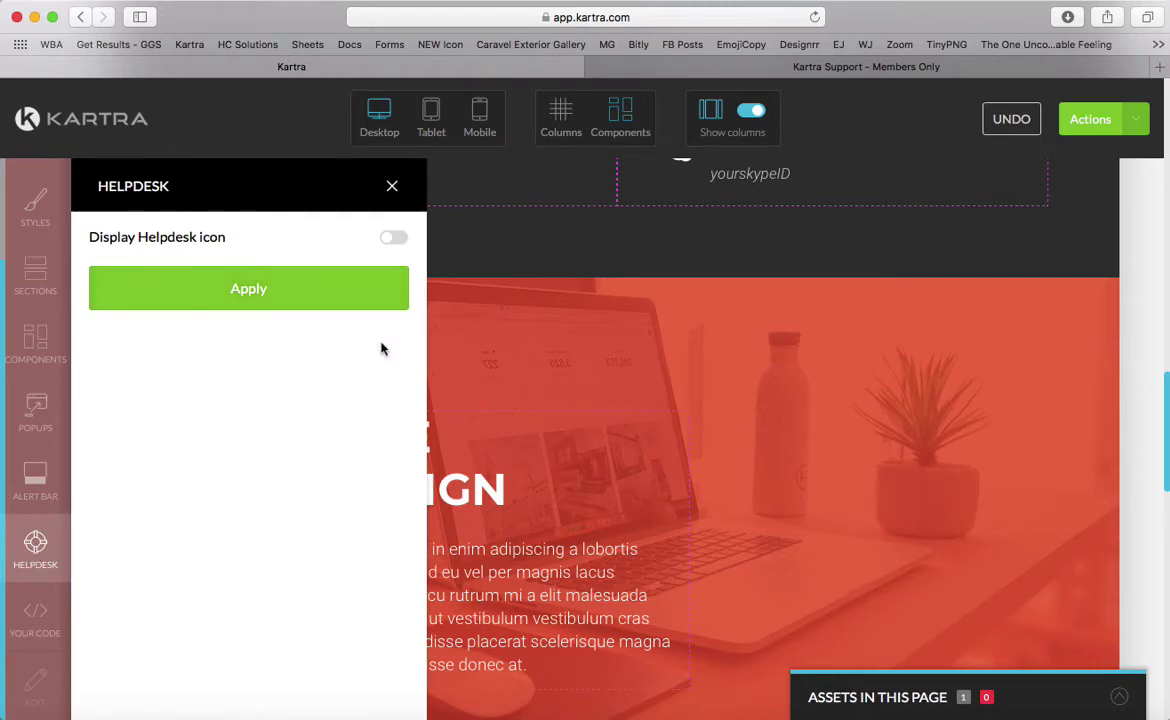
left_click(394, 240)
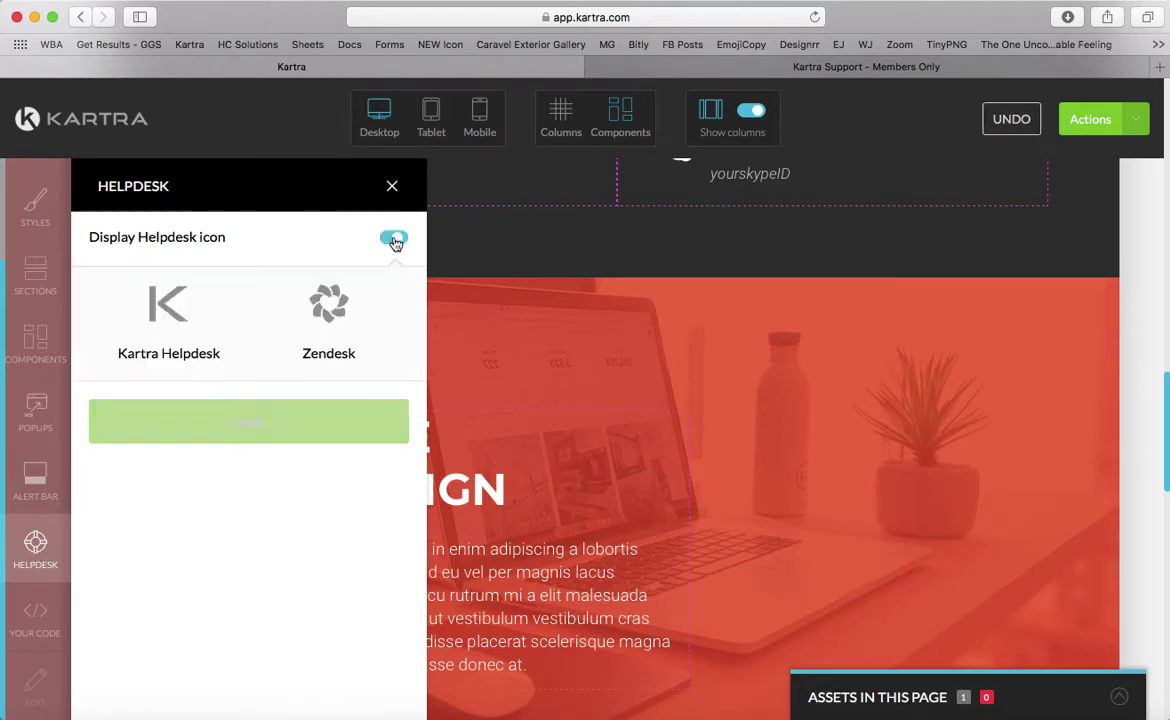
left_click(203, 330)
left_click(163, 430)
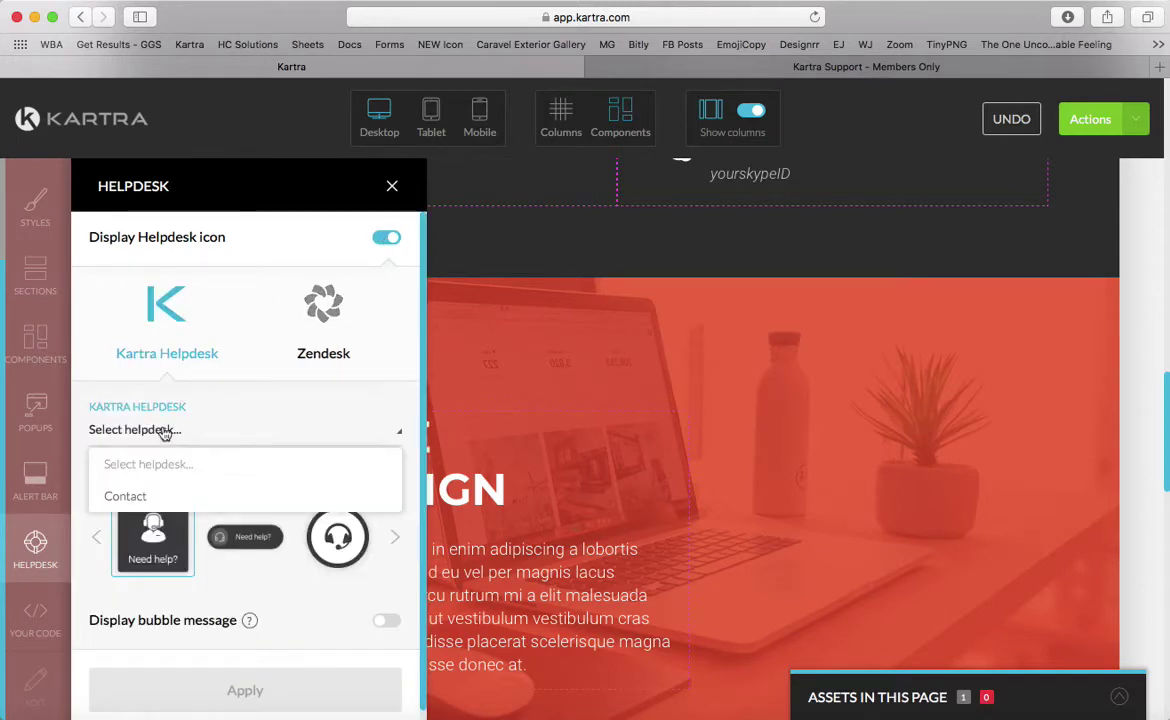
left_click(121, 497)
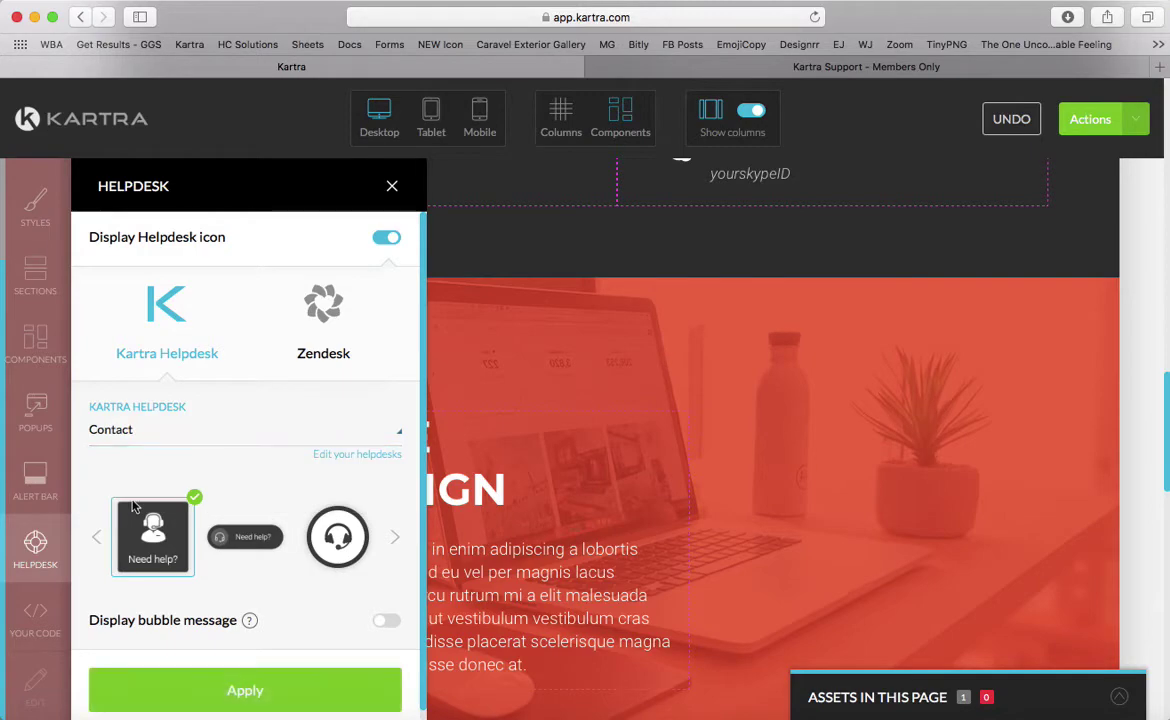
left_click(255, 688)
scroll(744, 548, "down", 3)
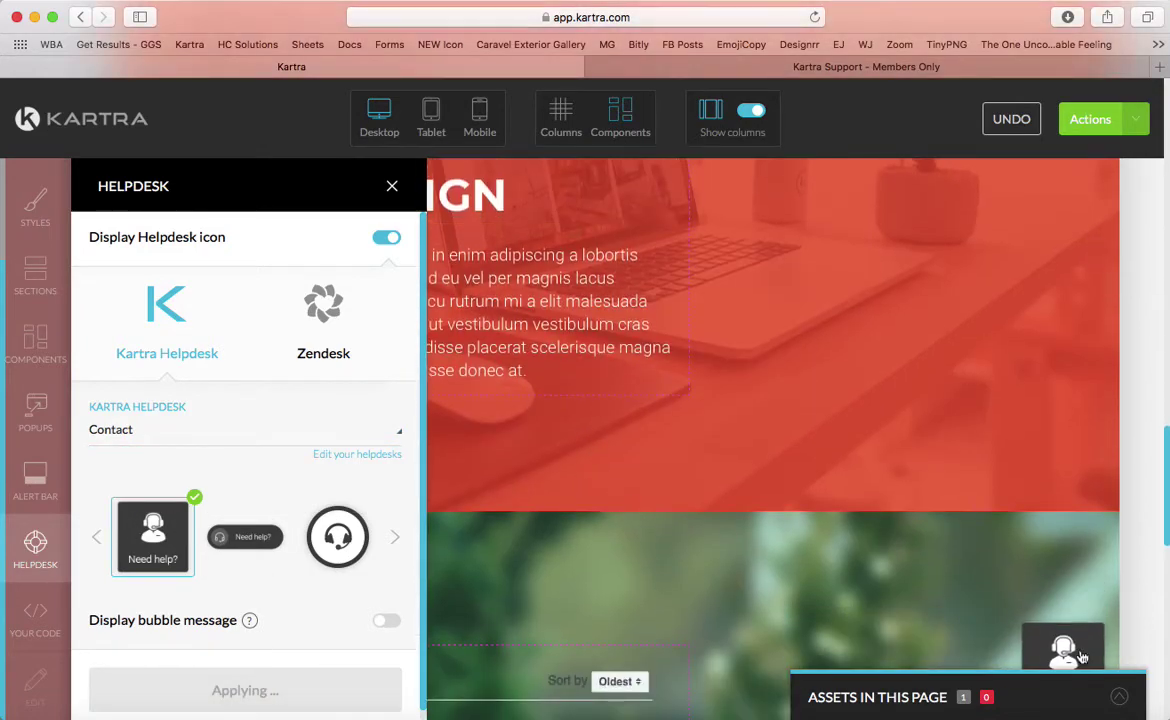
Step: Look at the custom code templates and add the black laptop mockup composition above the Creative Web Design heading in the red section
left_click(42, 612)
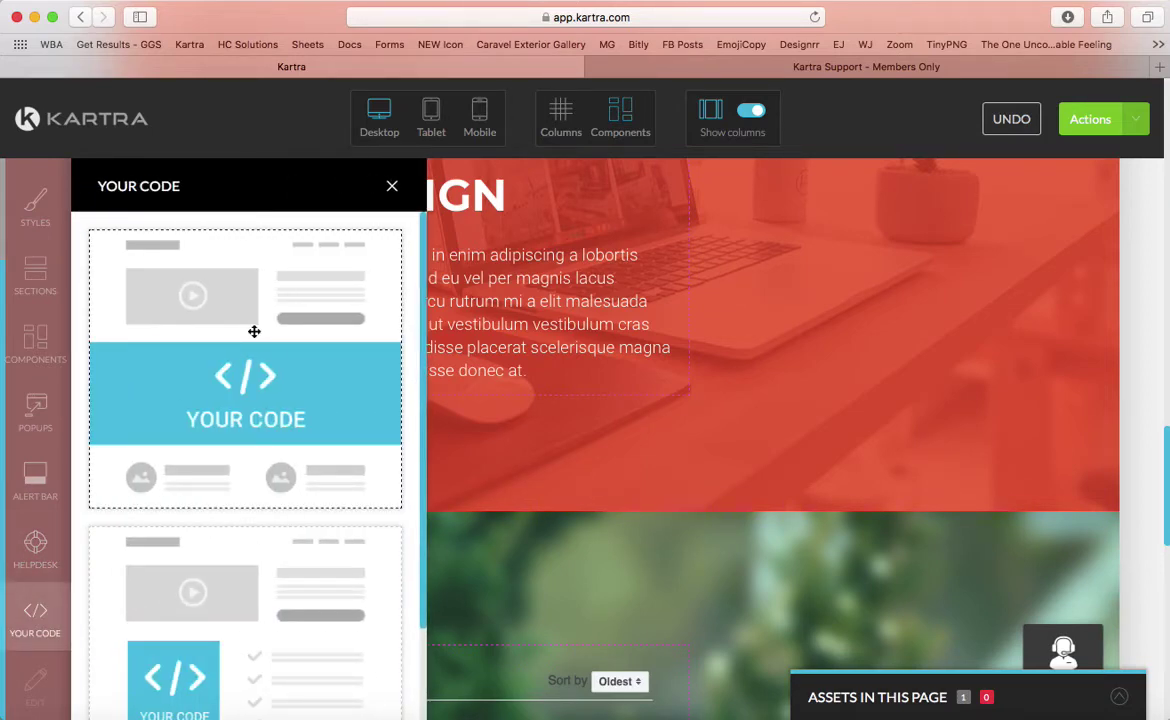
left_click(36, 336)
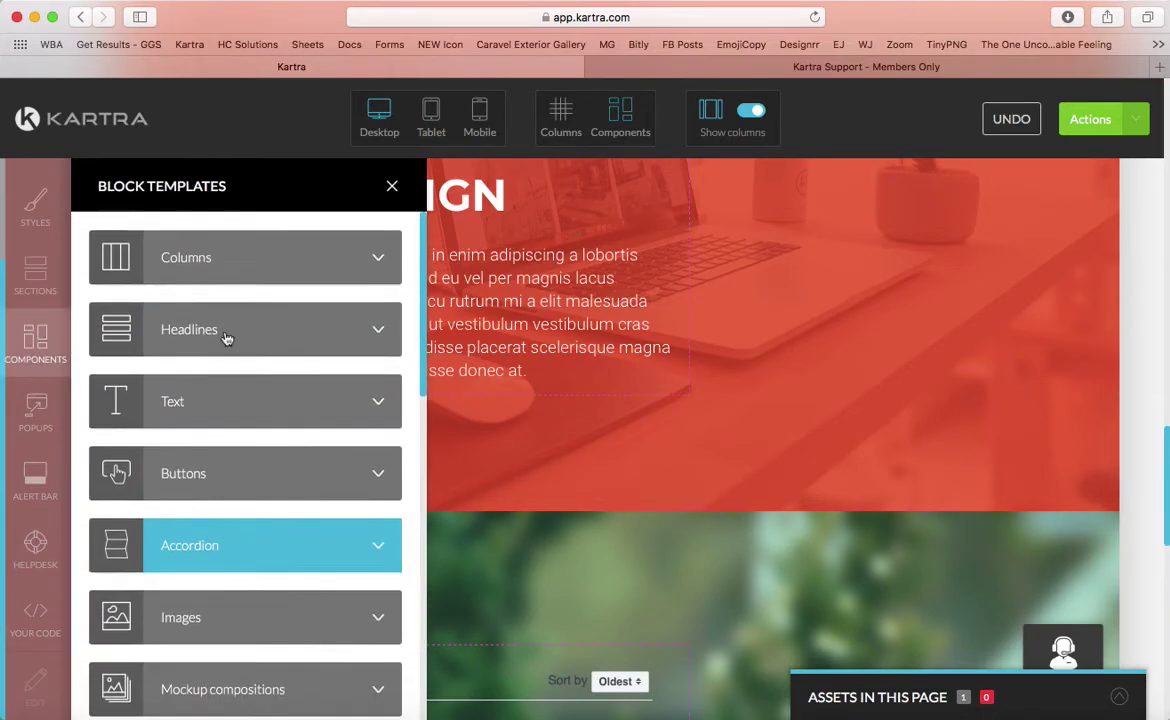
scroll(200, 500, "down", 5)
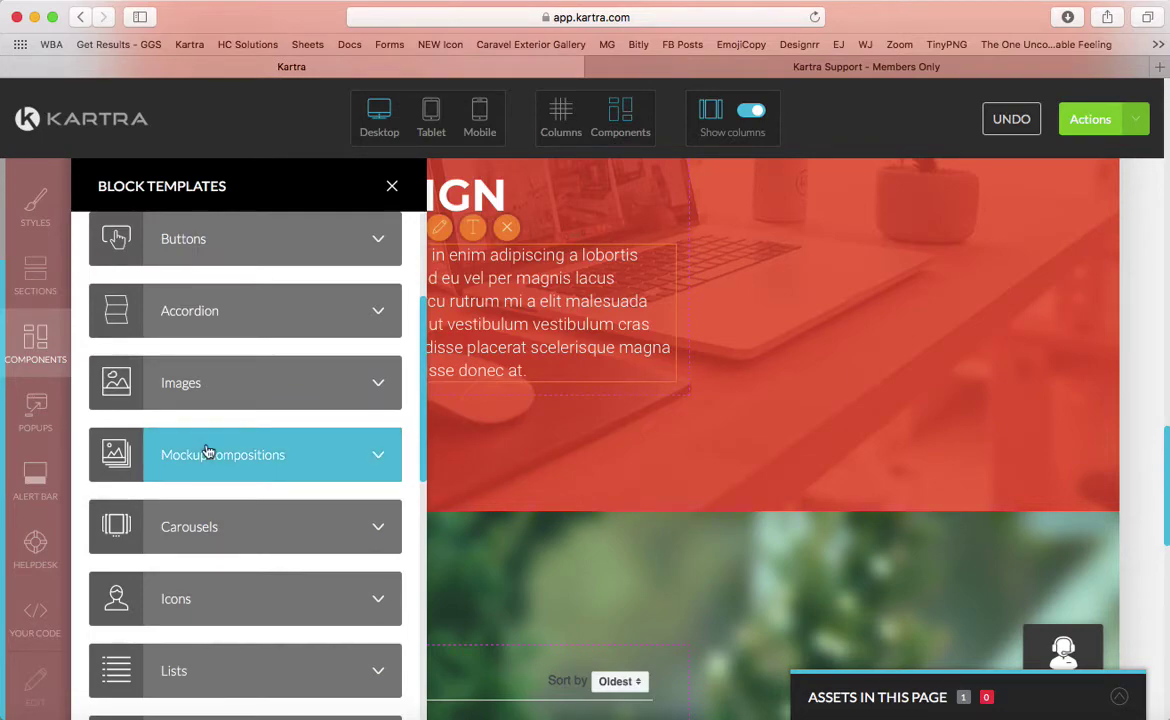
left_click(207, 452)
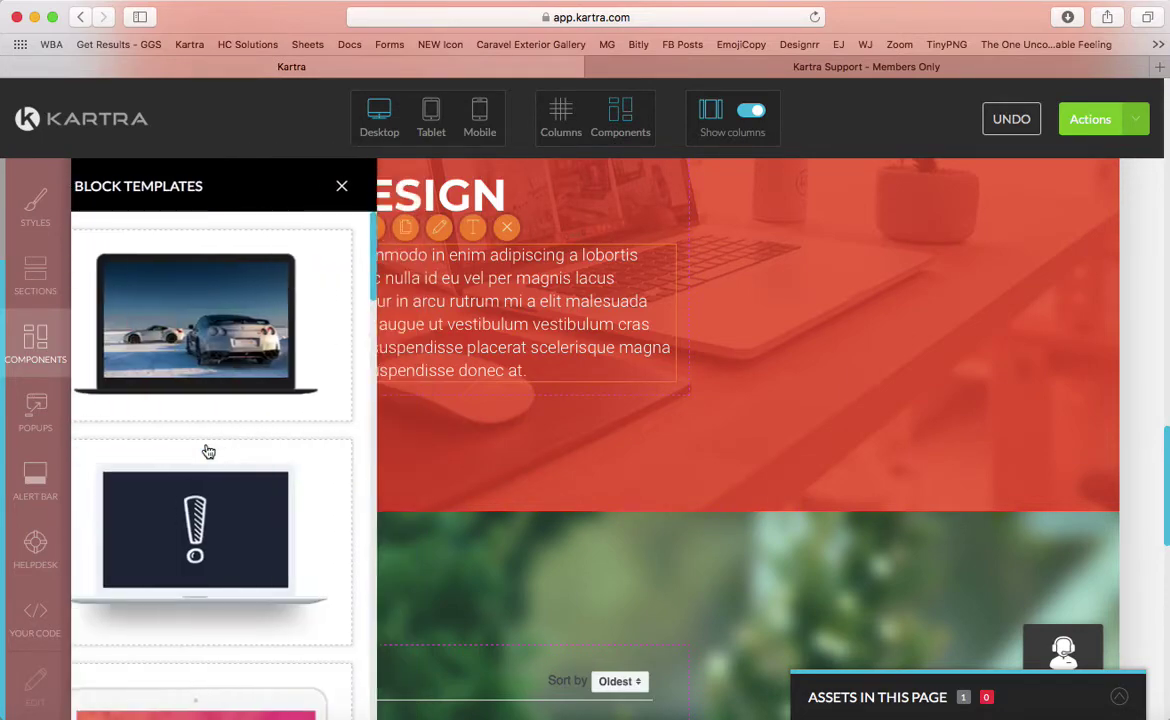
left_click_drag(178, 322, 530, 303)
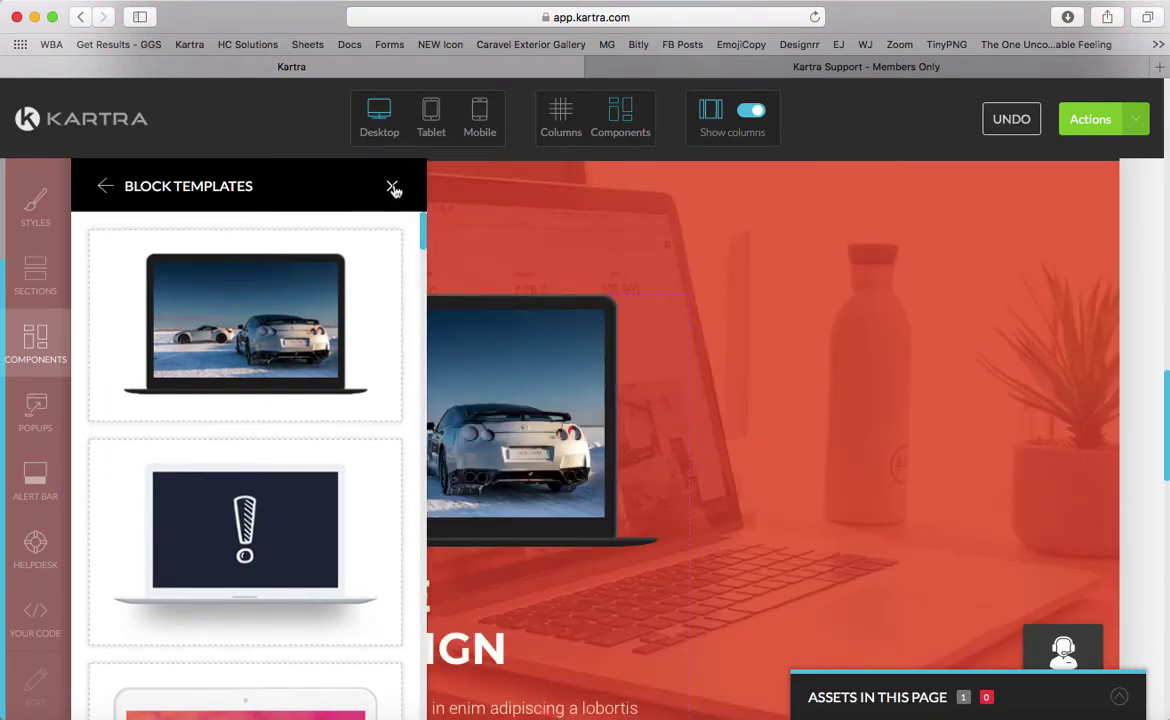
left_click(393, 189)
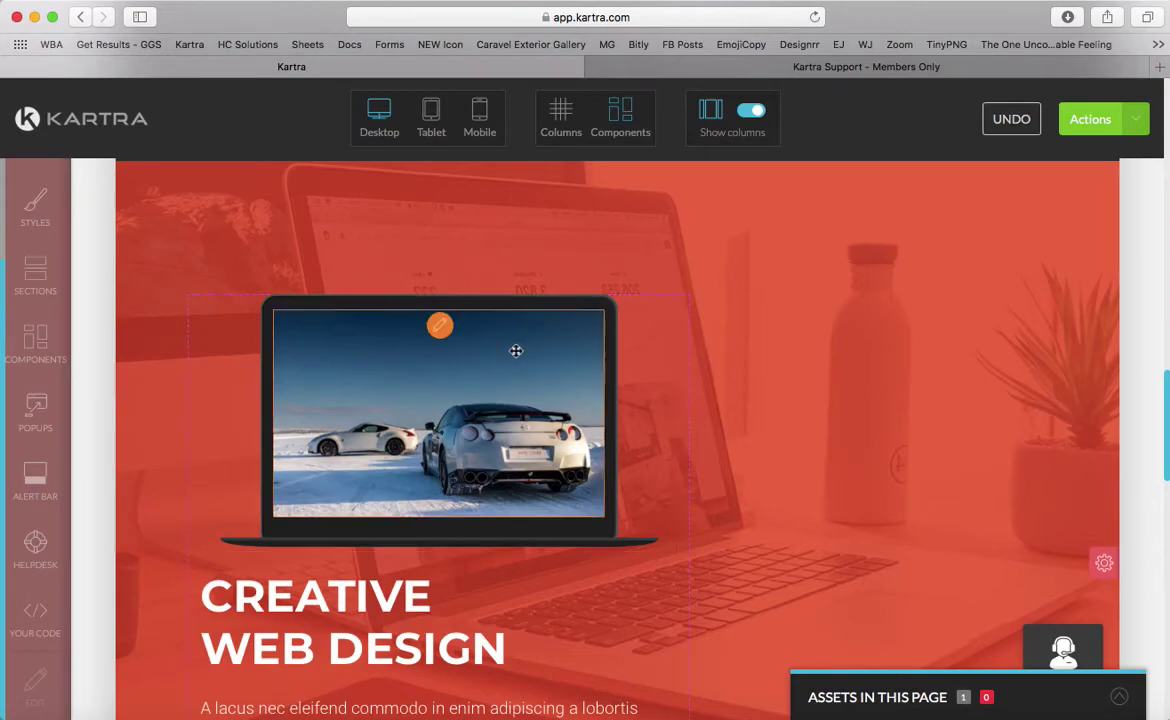
Step: Delete "on" and the space after it from the "Colaboration Made Easy" heading in the middle column
scroll(520, 352, "up", 20)
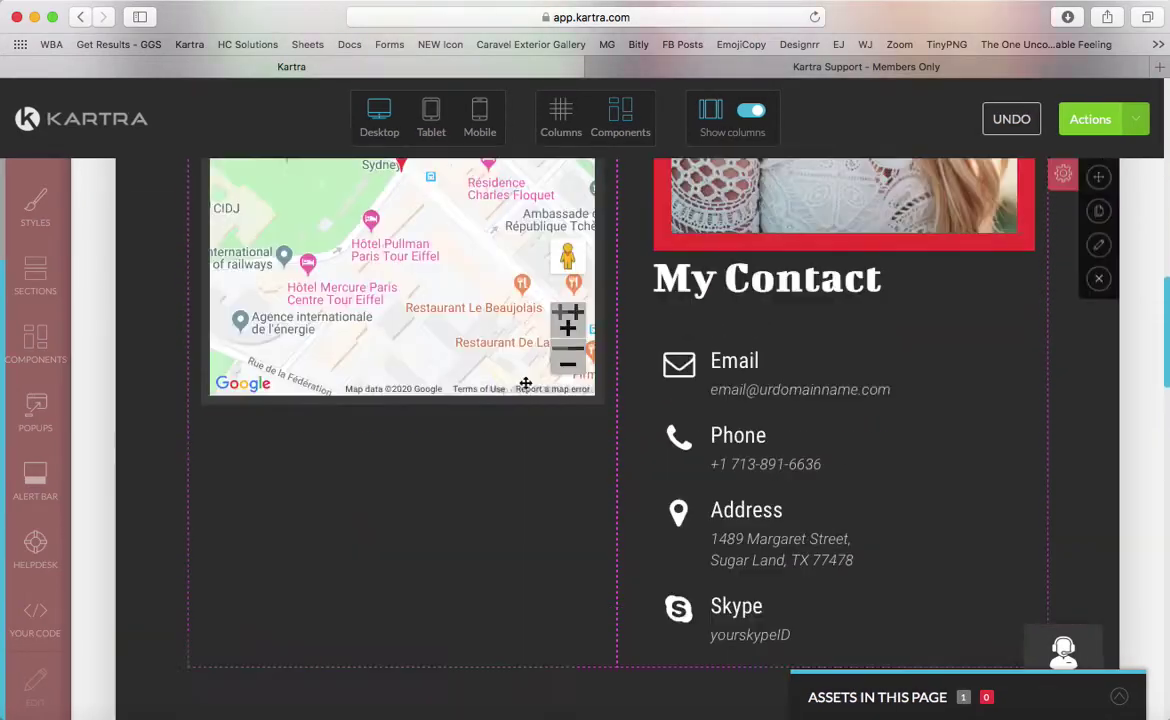
scroll(589, 414, "down", 5)
scroll(875, 405, "up", 4)
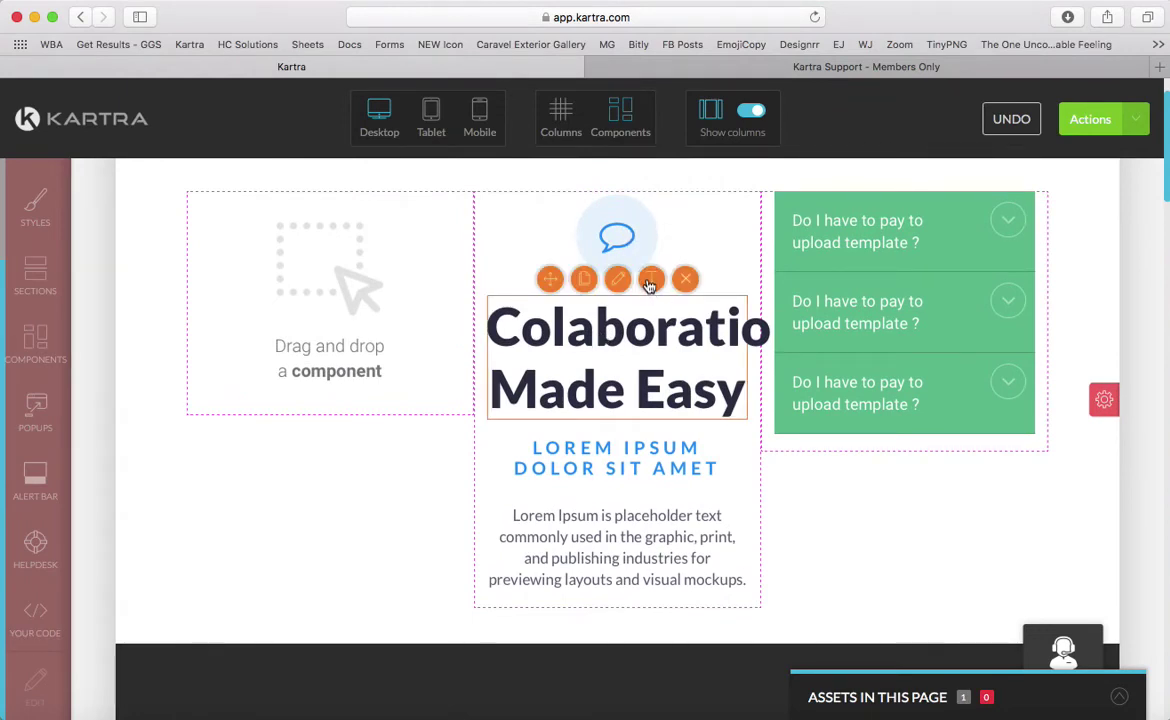
left_click(650, 279)
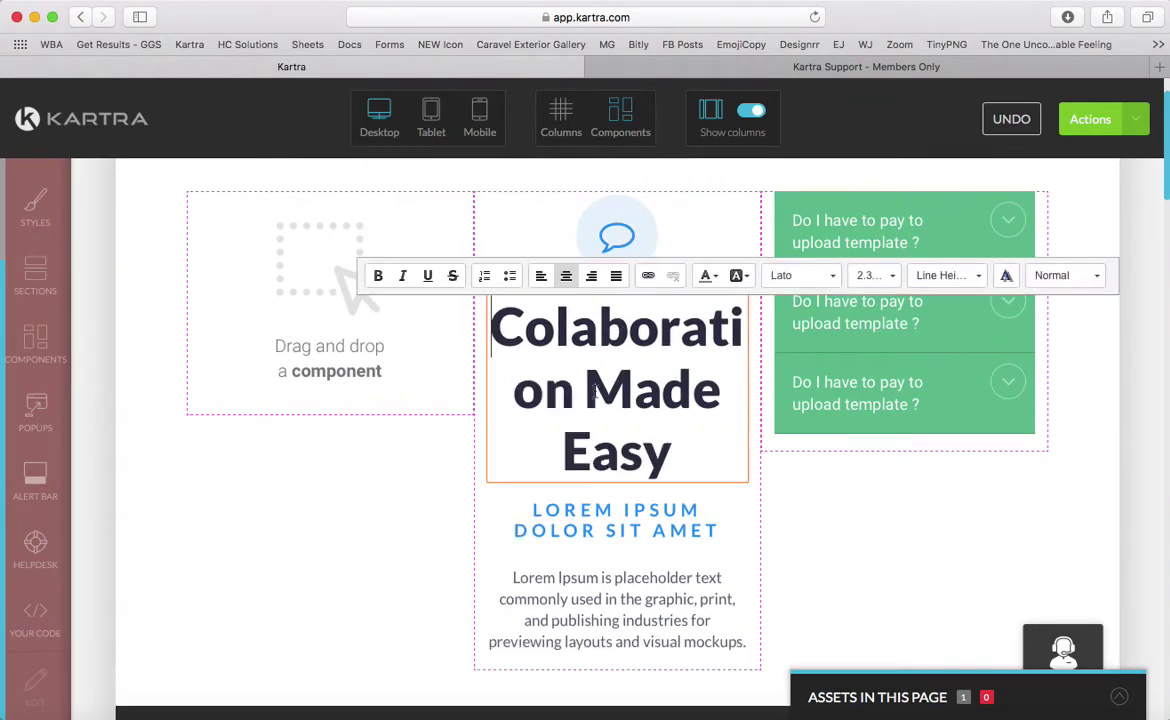
left_click_drag(594, 391, 488, 386)
key("BackSpace")
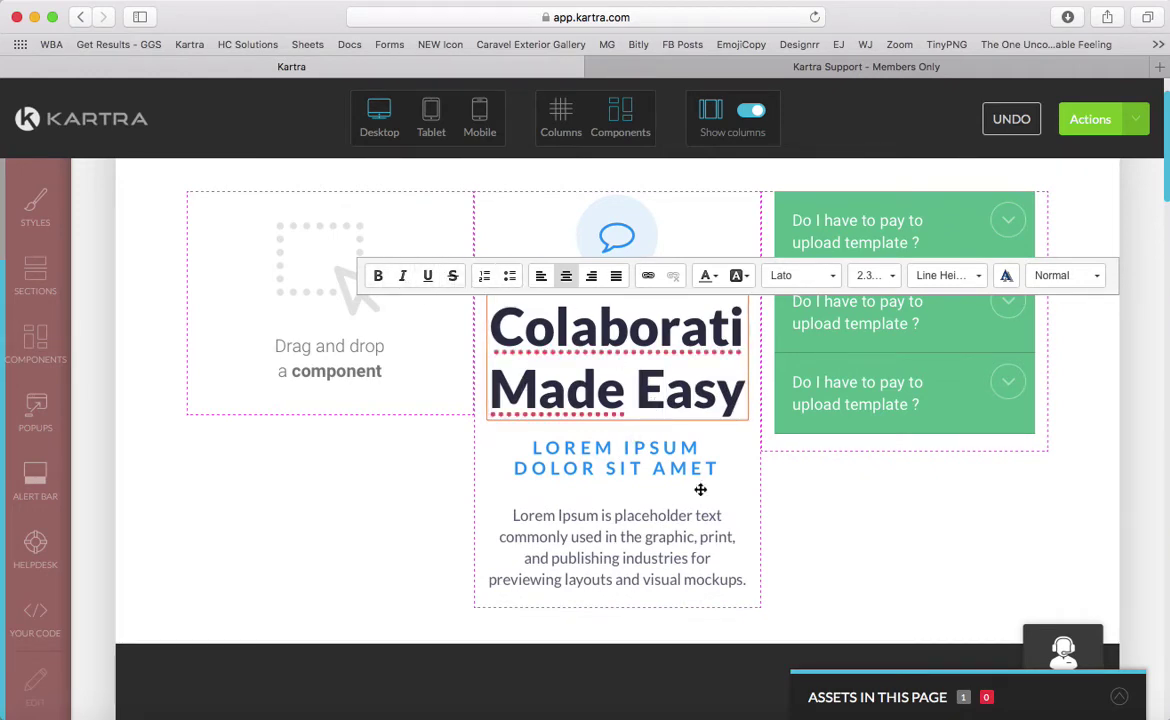
left_click(623, 489)
Step: Color the "R SIT AMET" part of the middle column's subheading dark red
mouse_move(623, 468)
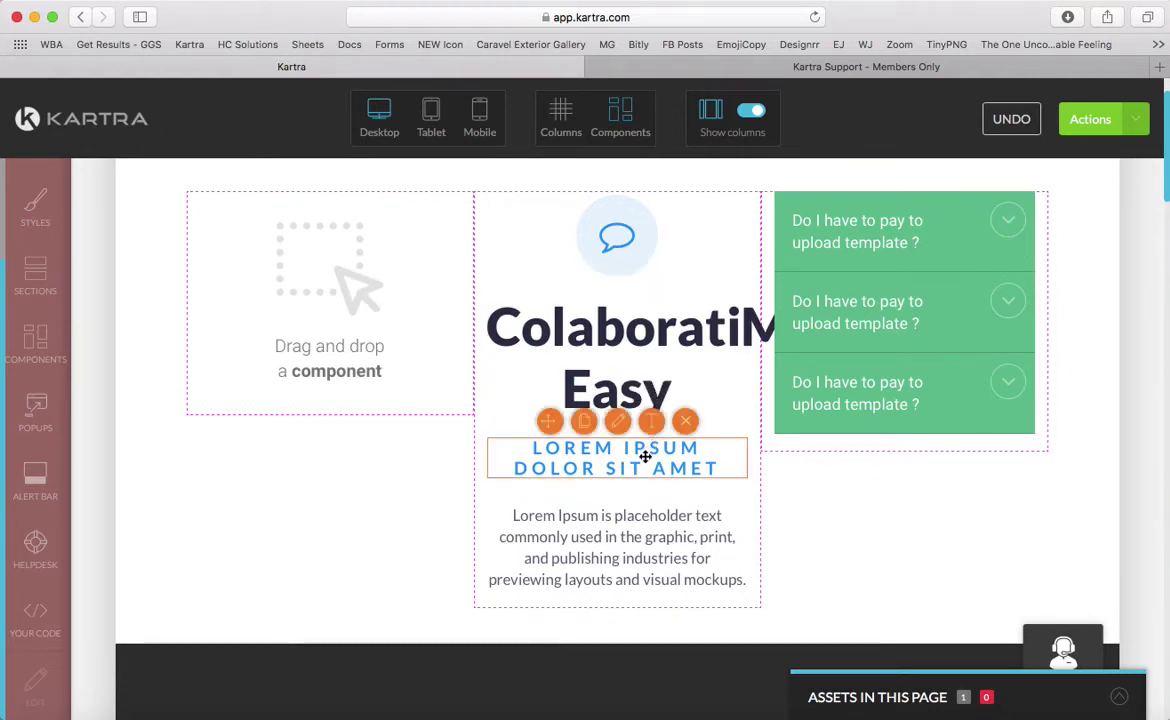
left_click(651, 421)
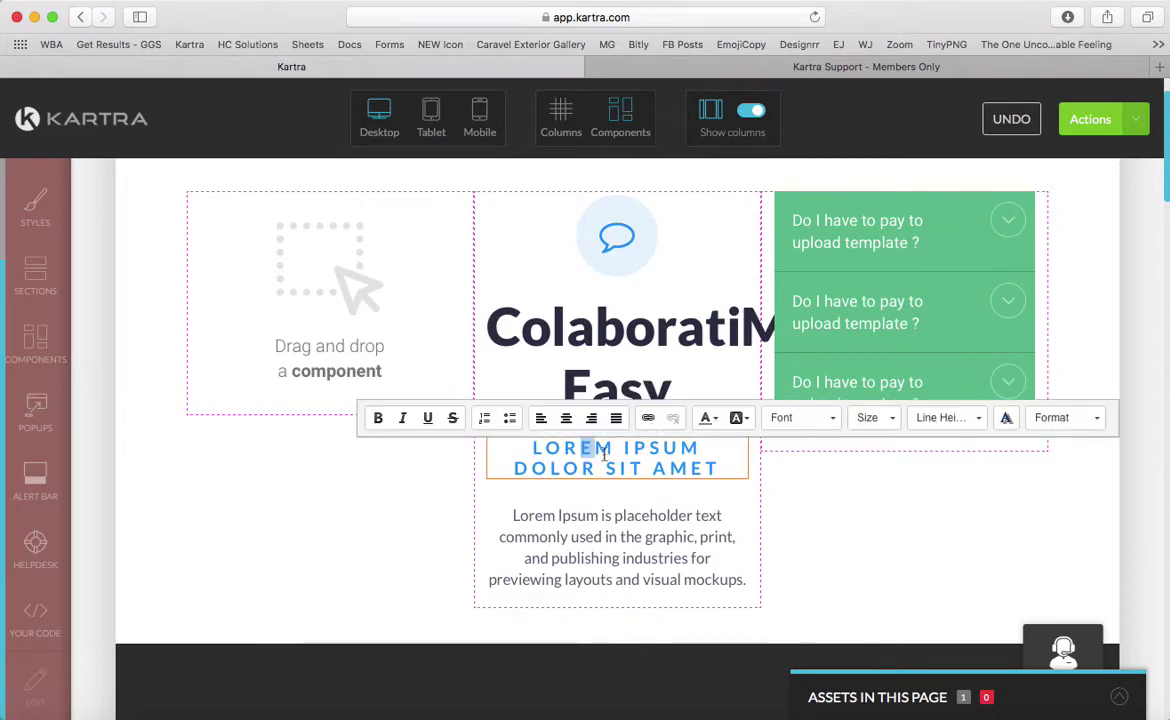
mouse_move(583, 450)
left_mouse_down()
mouse_move(674, 466)
mouse_move(577, 468)
left_mouse_up()
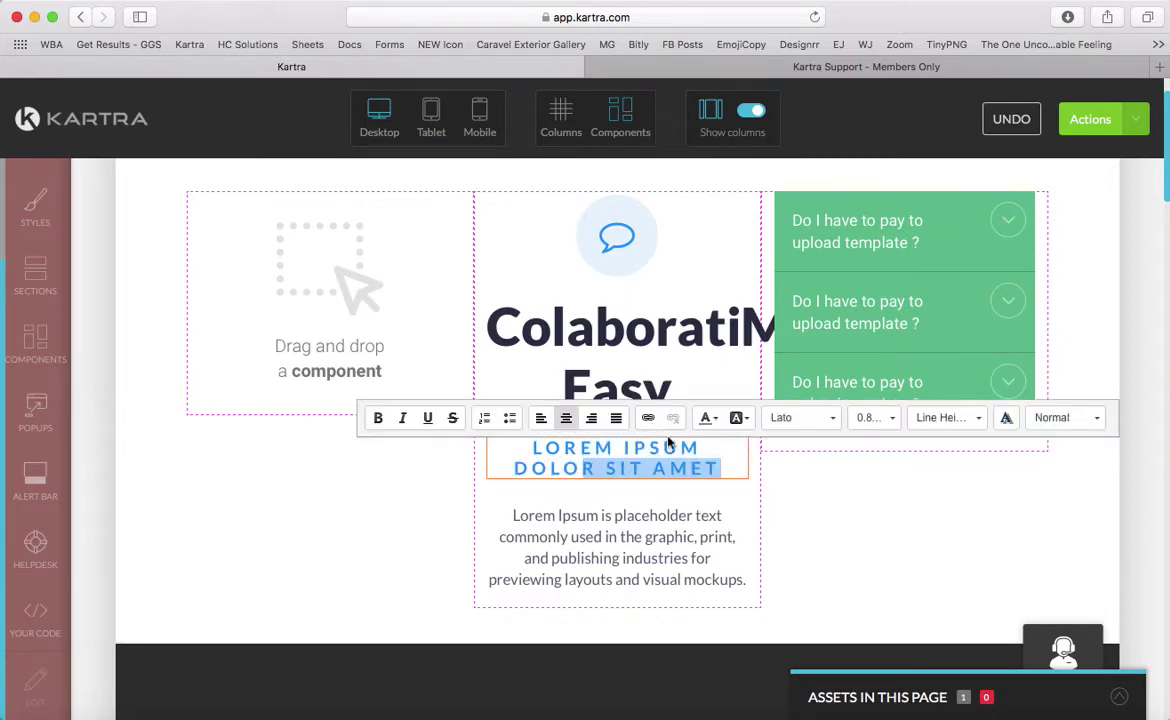
left_click(705, 418)
left_click(724, 462)
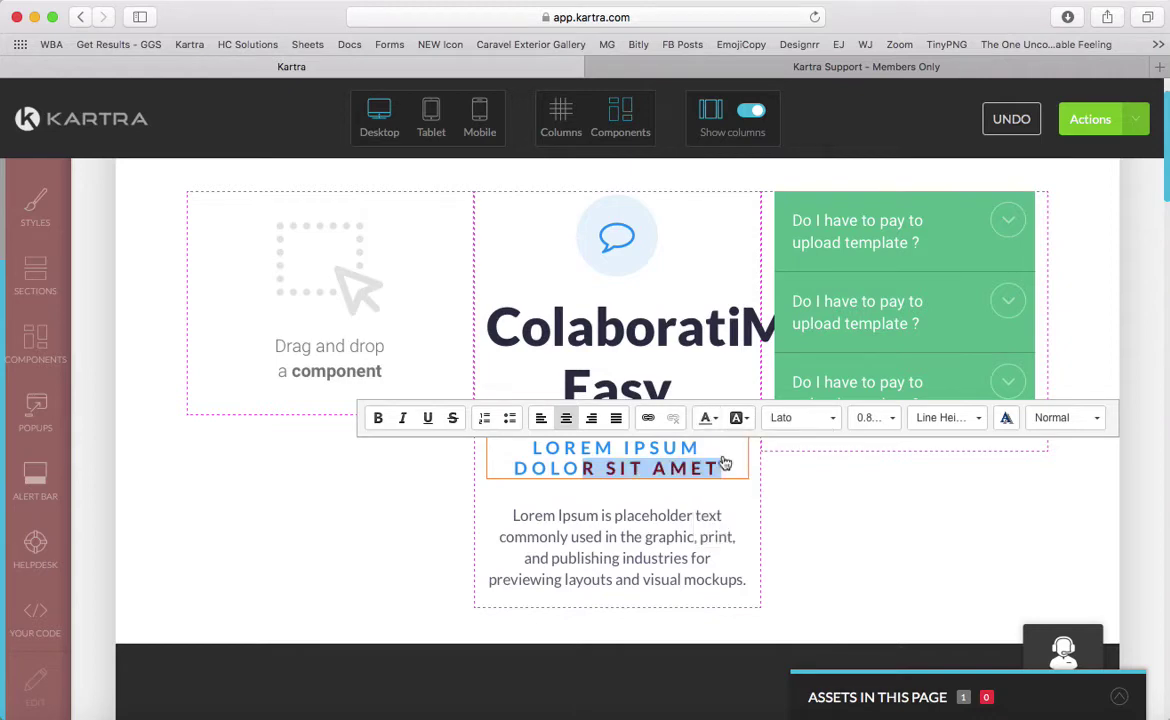
Step: Set the selected subheading text to the Cedarville Cursive font at a size of 3rem
left_click(786, 419)
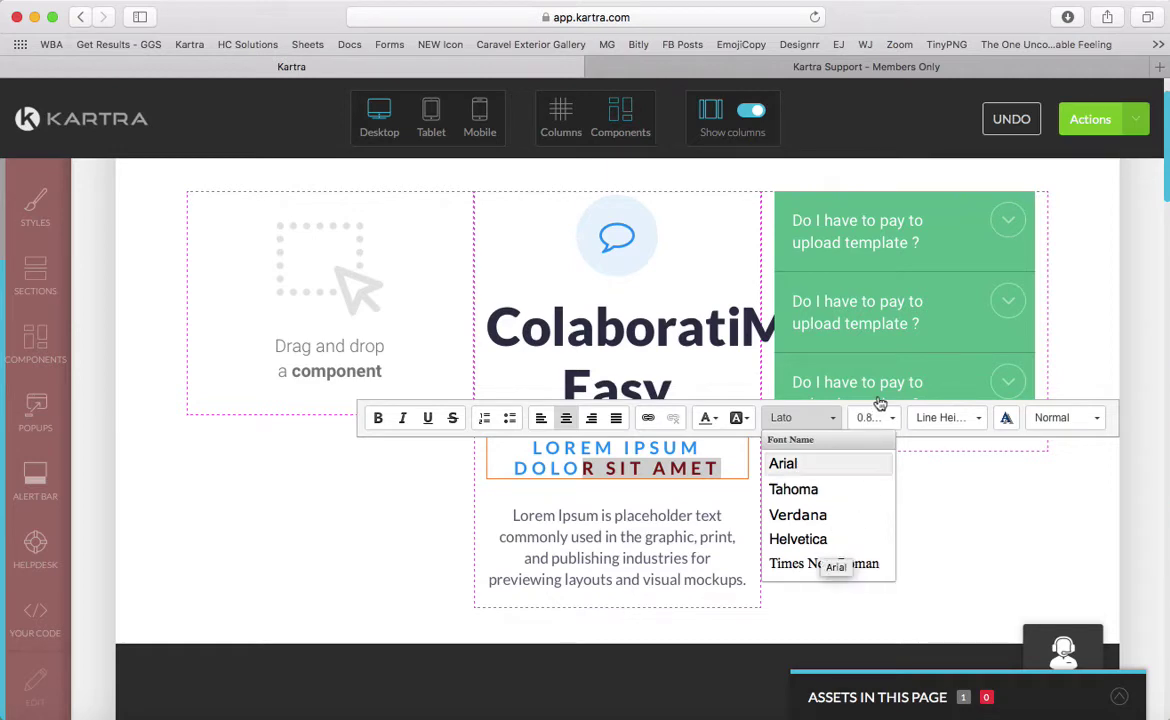
scroll(843, 514, "down", 5)
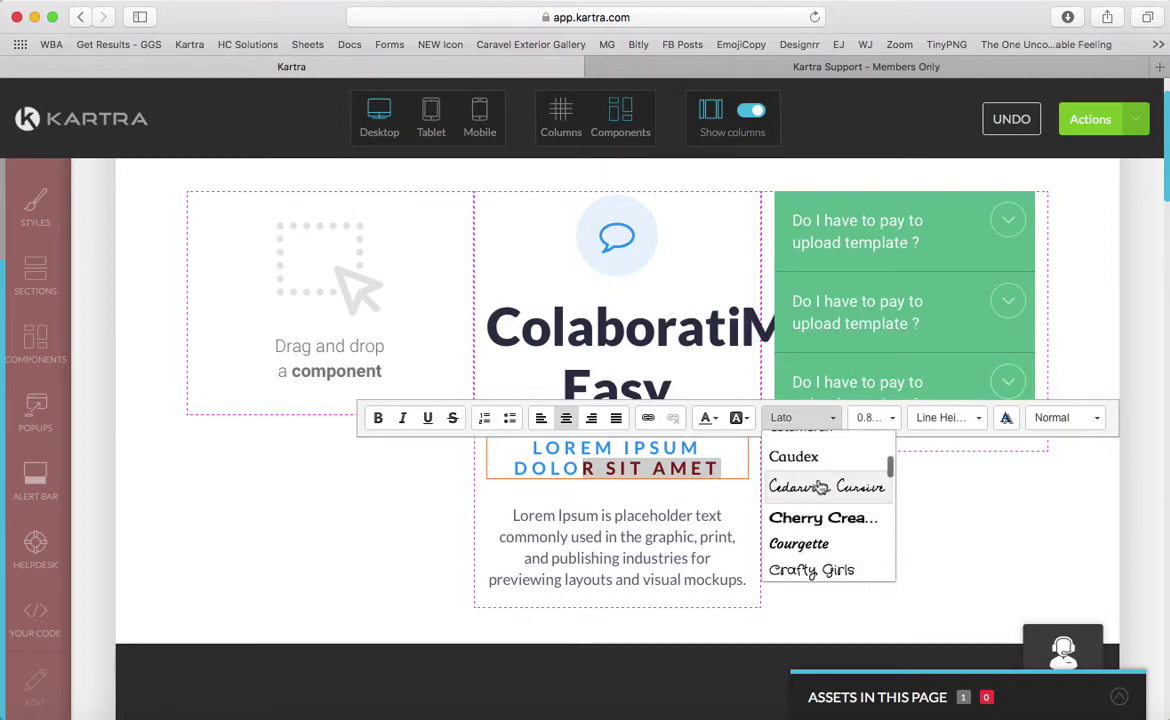
left_click(830, 485)
left_click(882, 418)
scroll(885, 550, "down", 5)
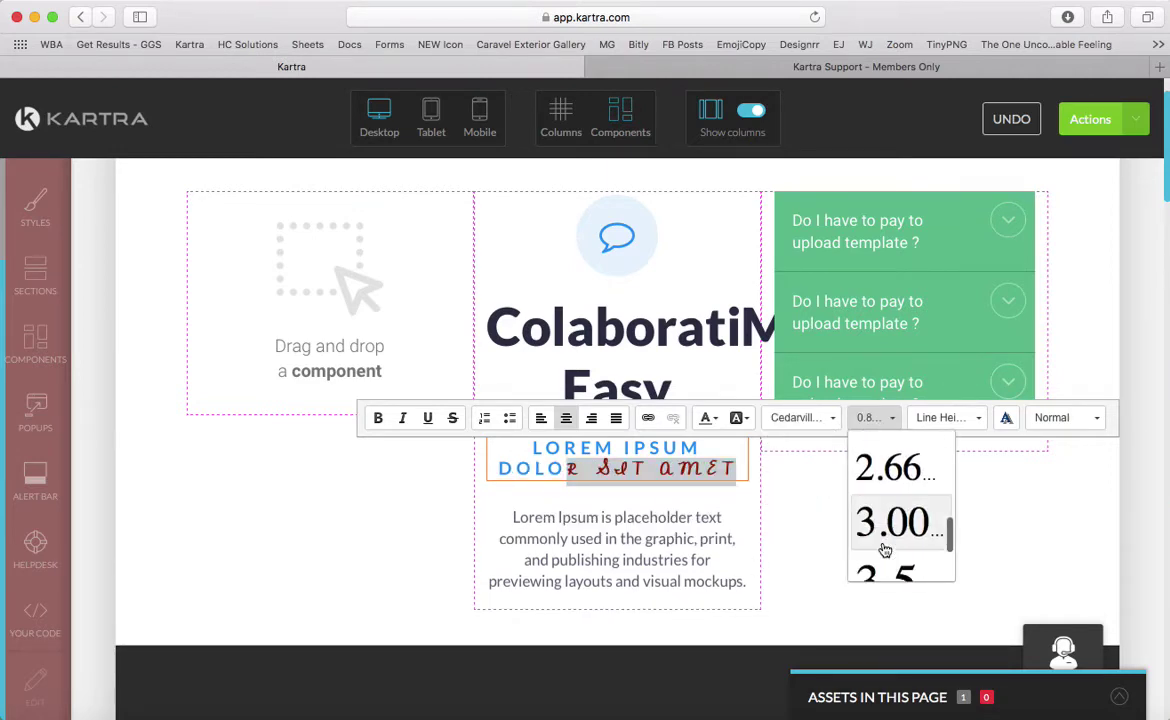
left_click(885, 547)
Step: Set the line height of the selected subheading text to 1.6em
left_click(958, 433)
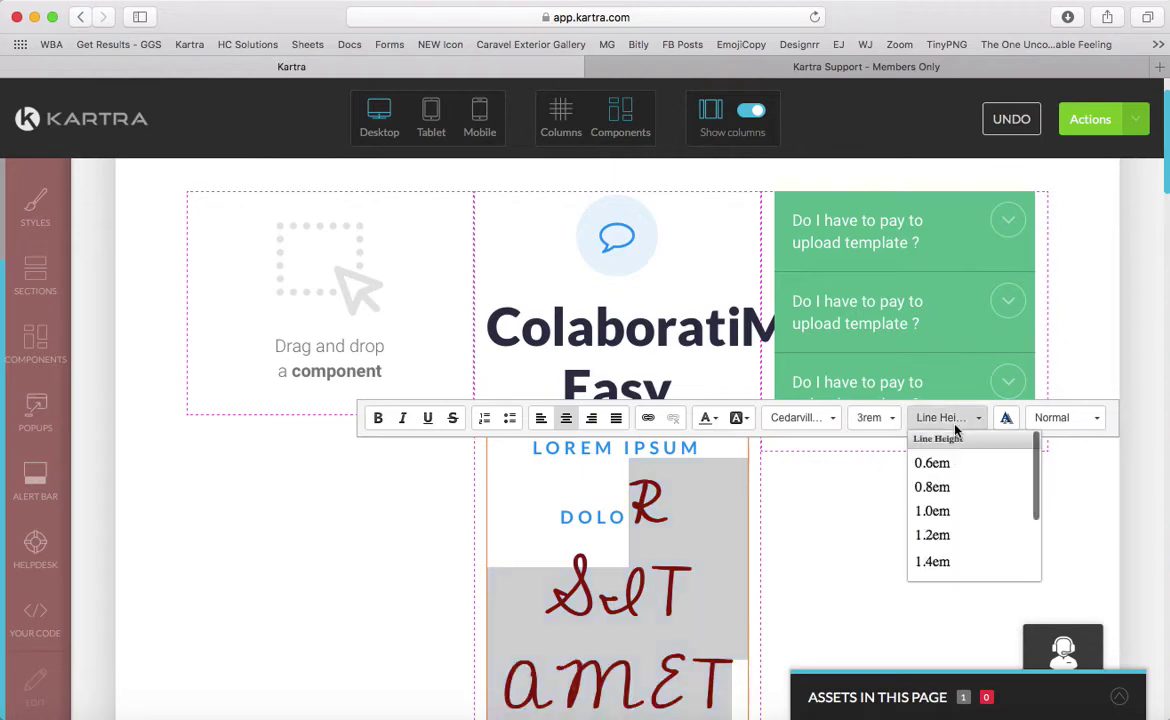
scroll(936, 516, "down", 2)
left_click(937, 522)
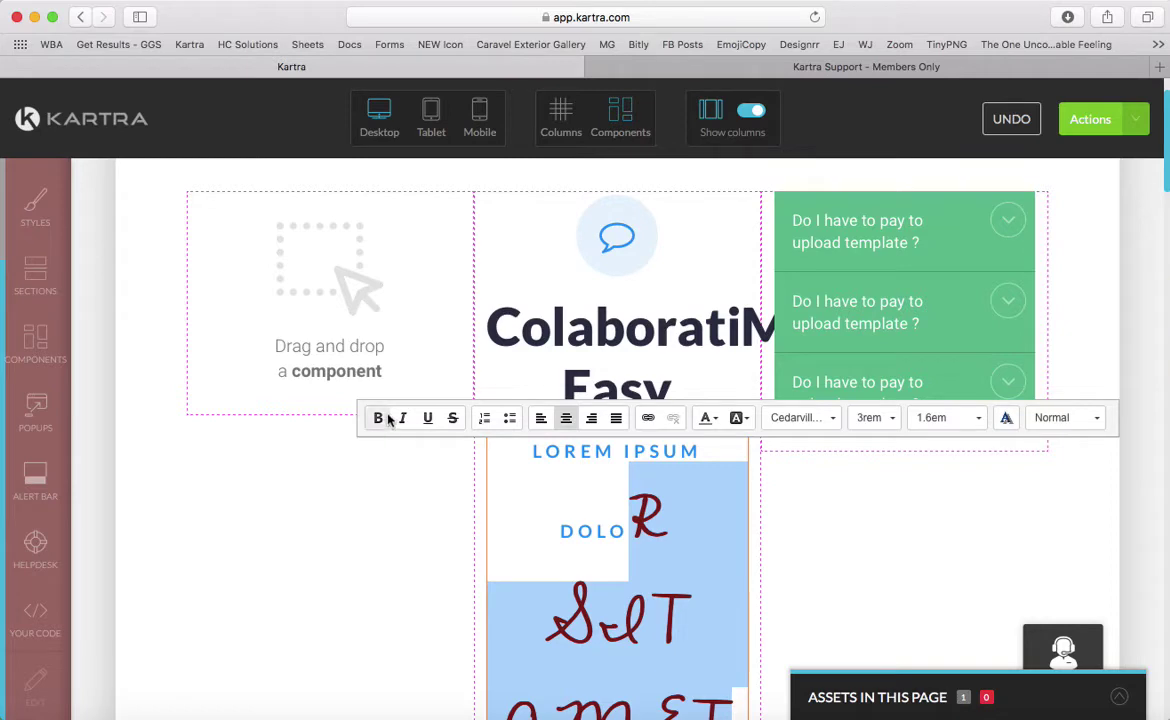
Step: Make the selected subheading text bold in Arial at 1rem and finish editing it
left_click(805, 420)
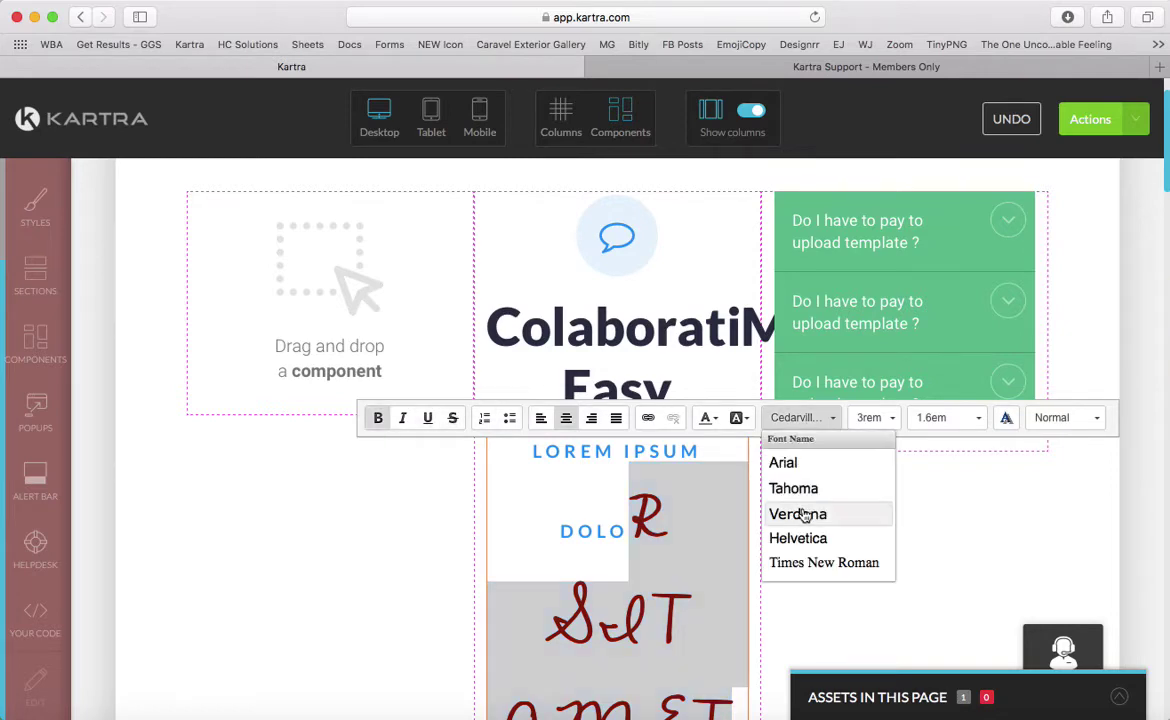
left_click(779, 463)
left_click(893, 418)
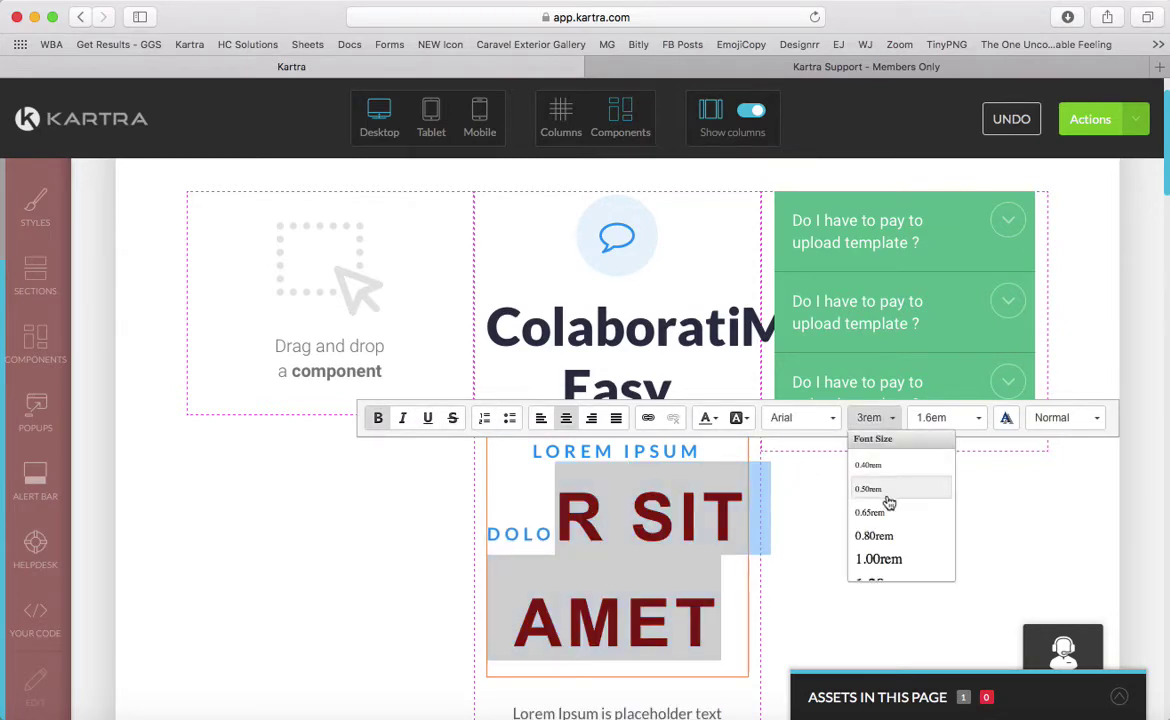
left_click(885, 634)
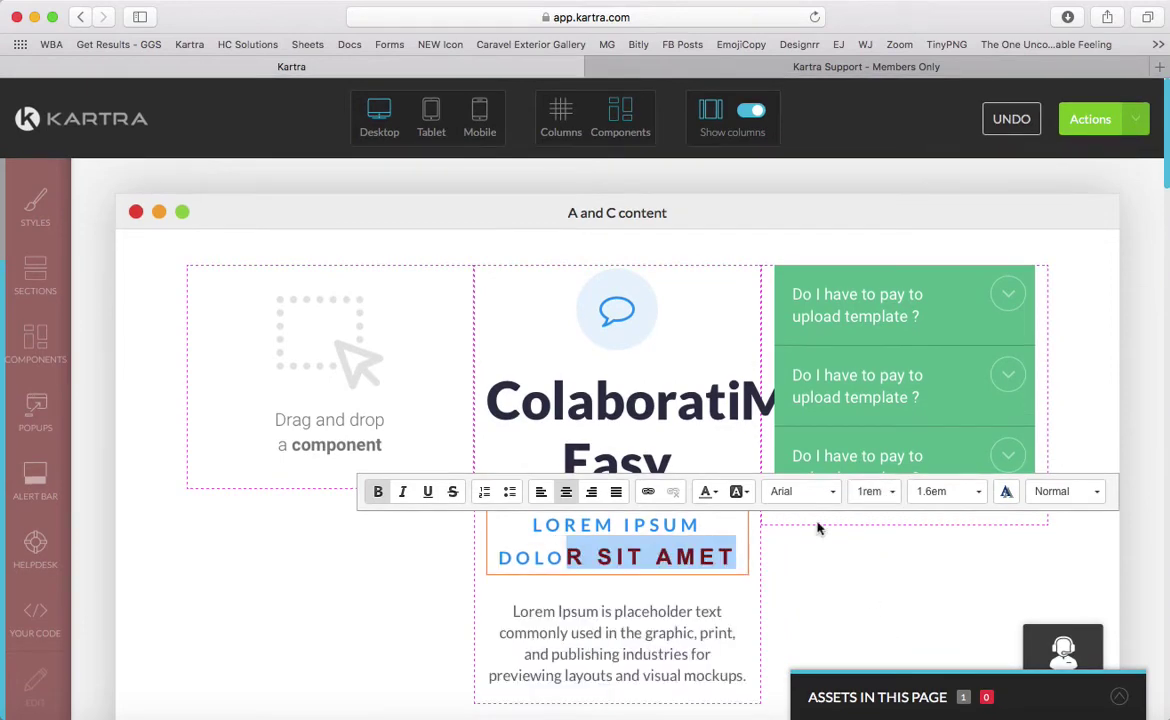
left_click(830, 579)
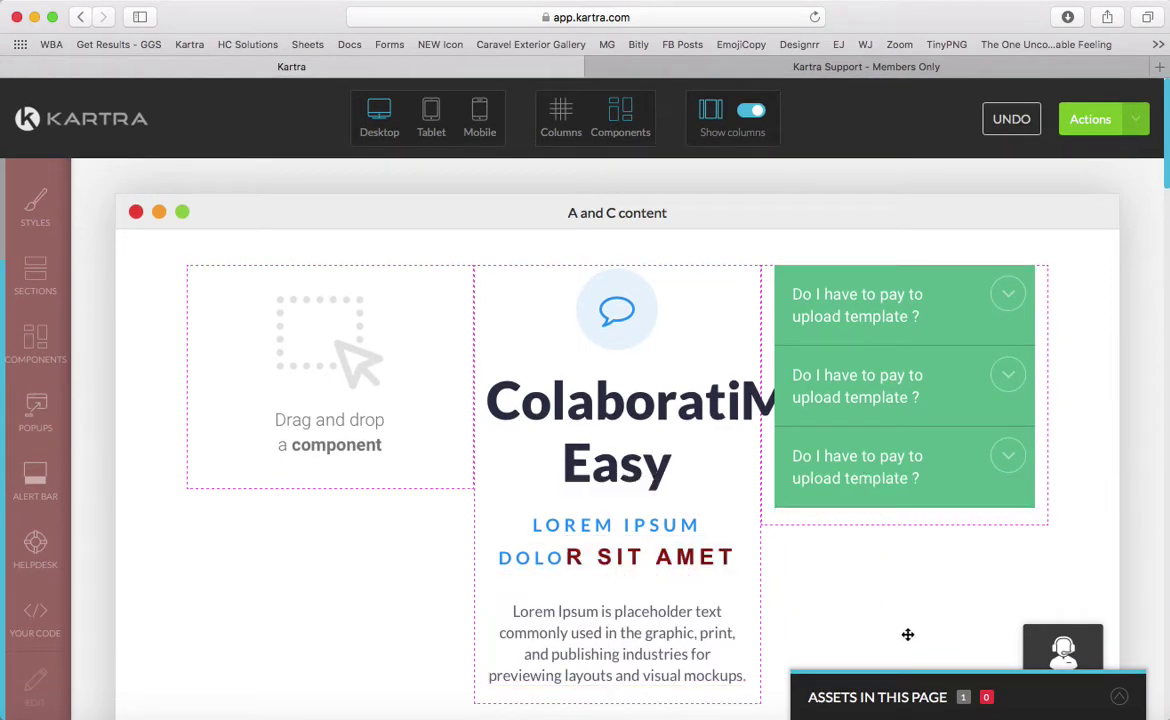
Step: Save the page's progress, dismiss the confirmation, and open the page's action options again
left_click(1090, 119)
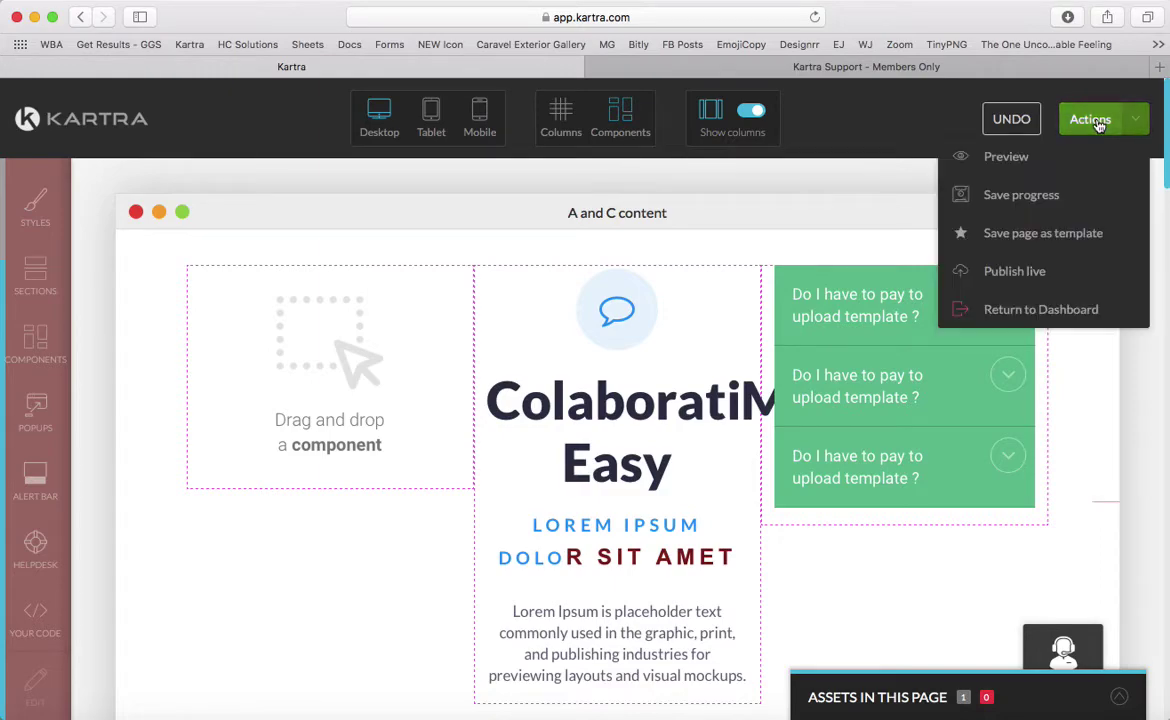
left_click(1040, 189)
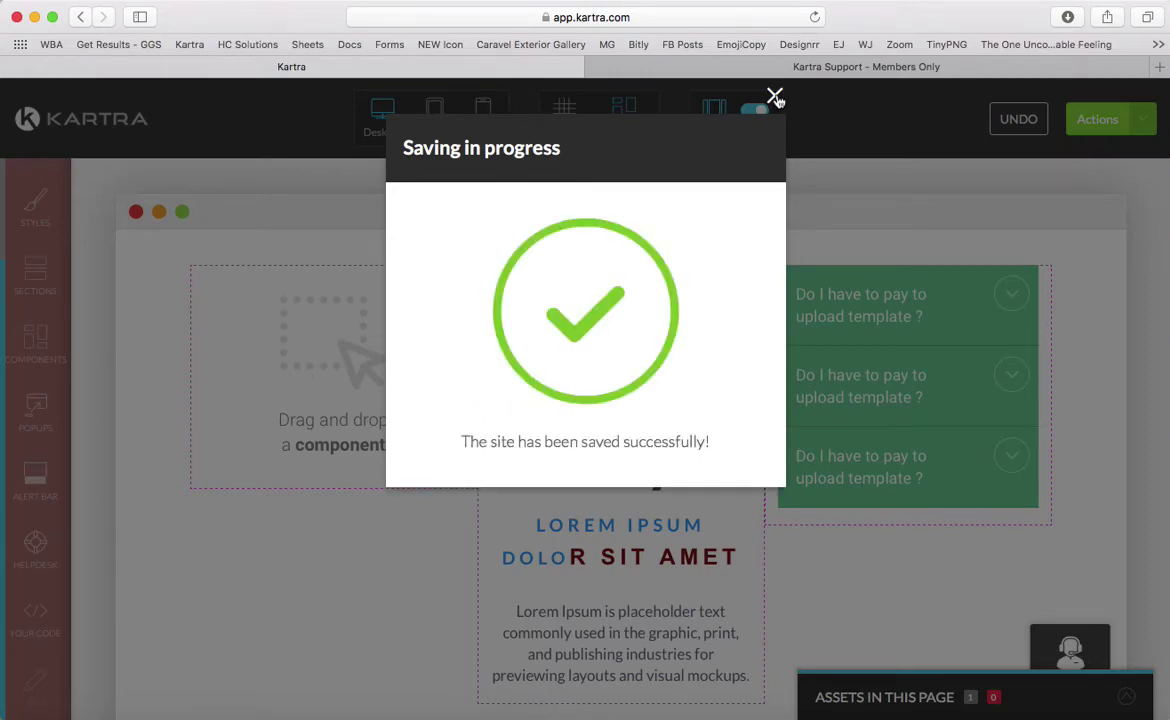
left_click(776, 97)
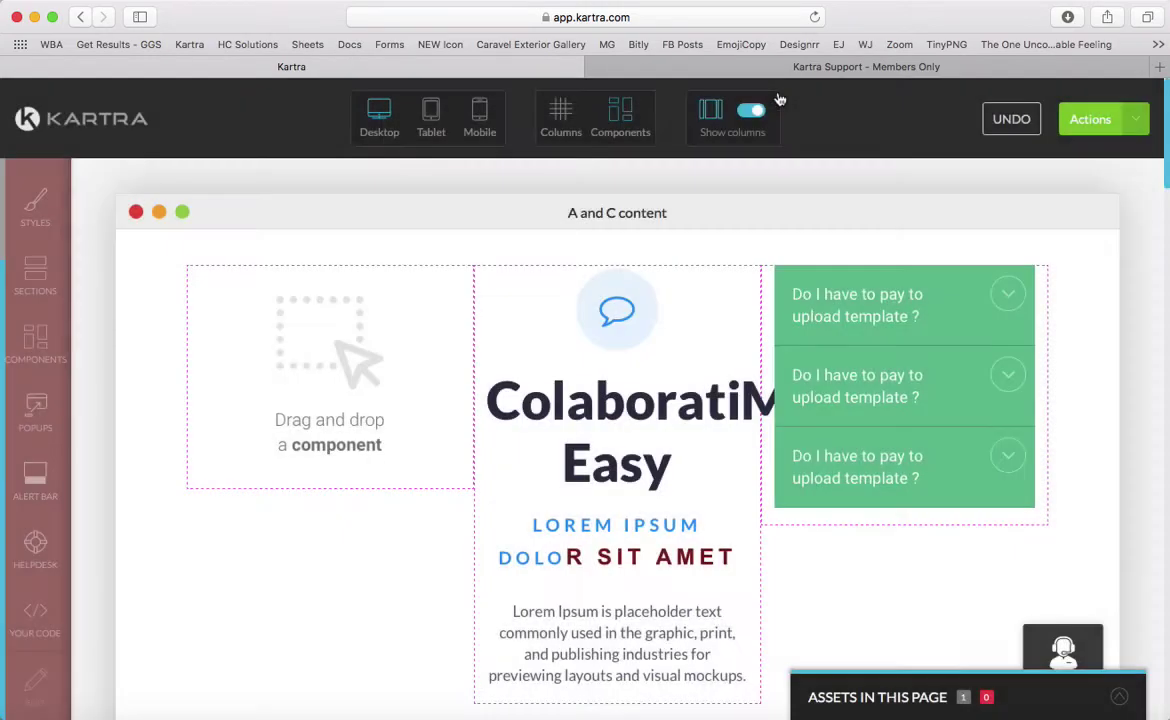
left_click(1086, 119)
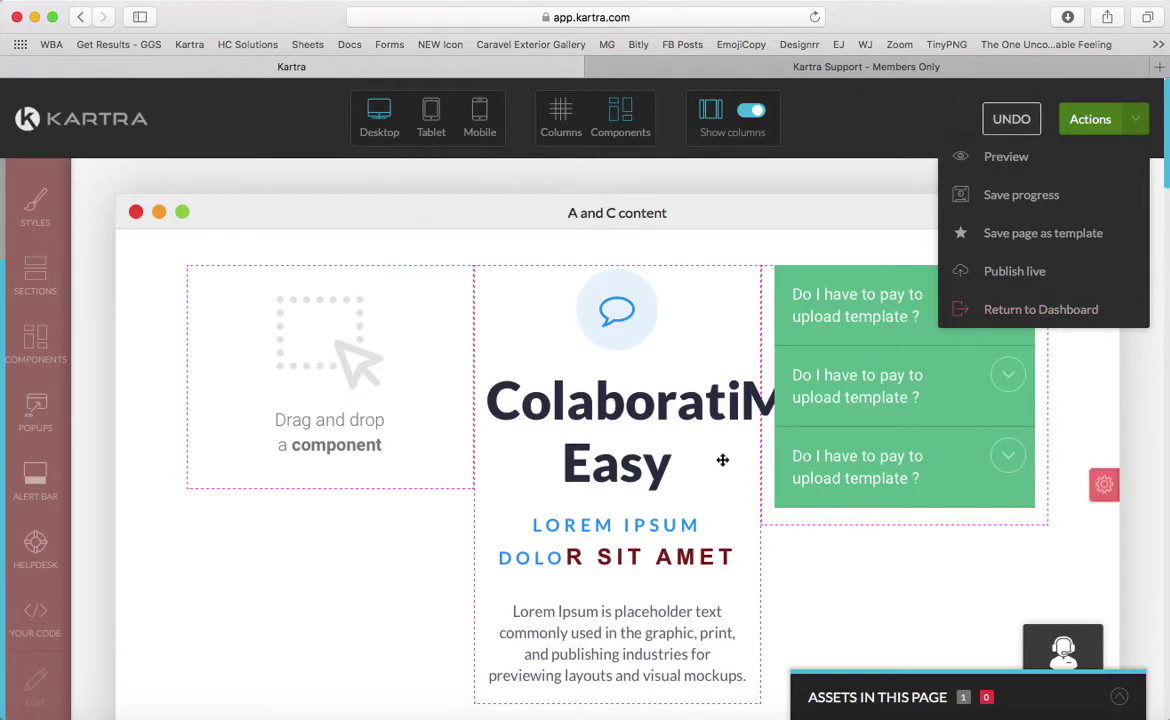
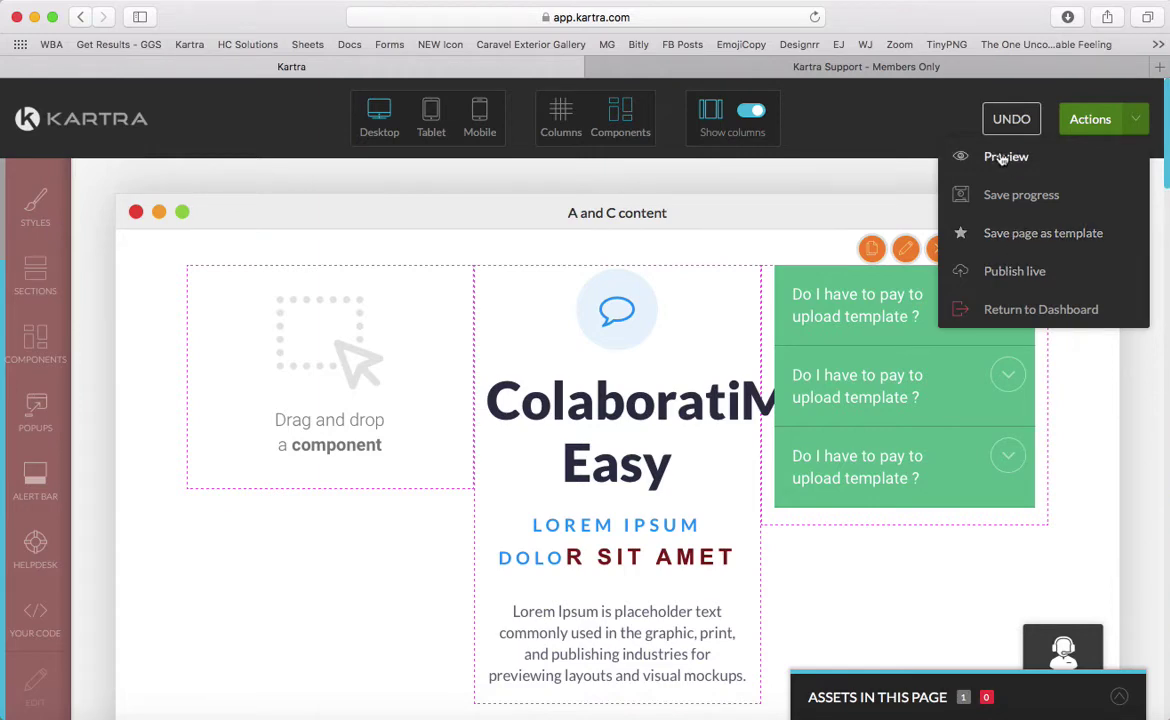
Step: Generate a preview of the page, look through it in the browser, and close the preview
left_click(967, 160)
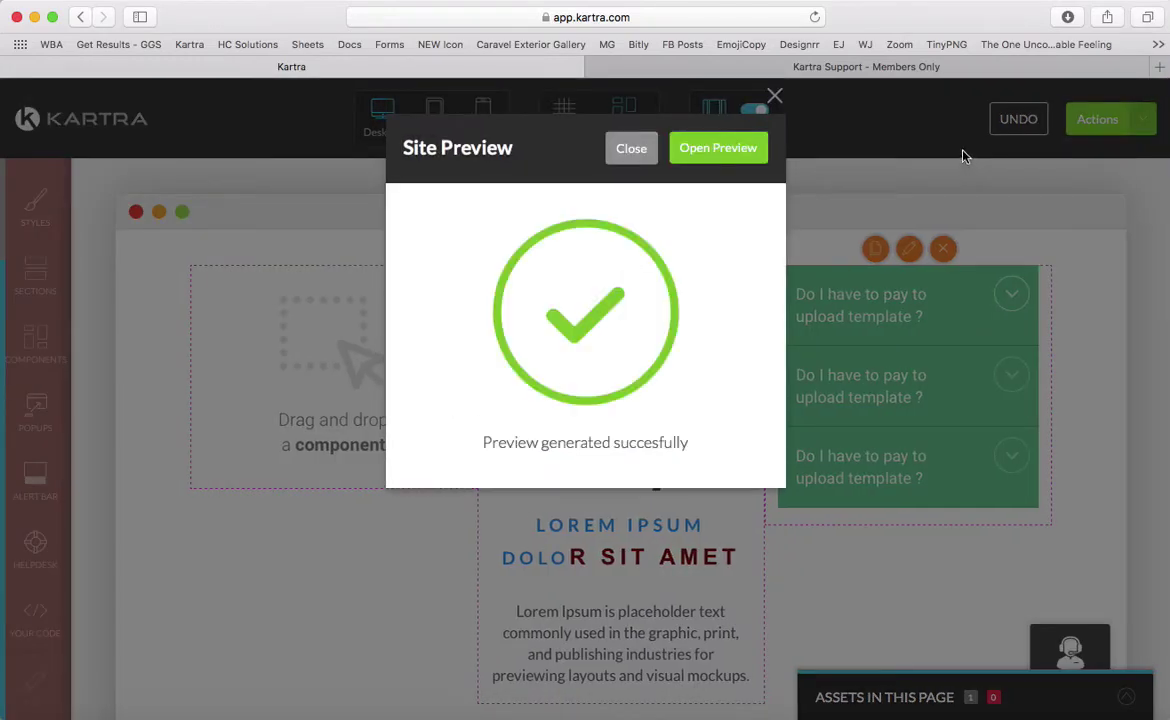
left_click(721, 146)
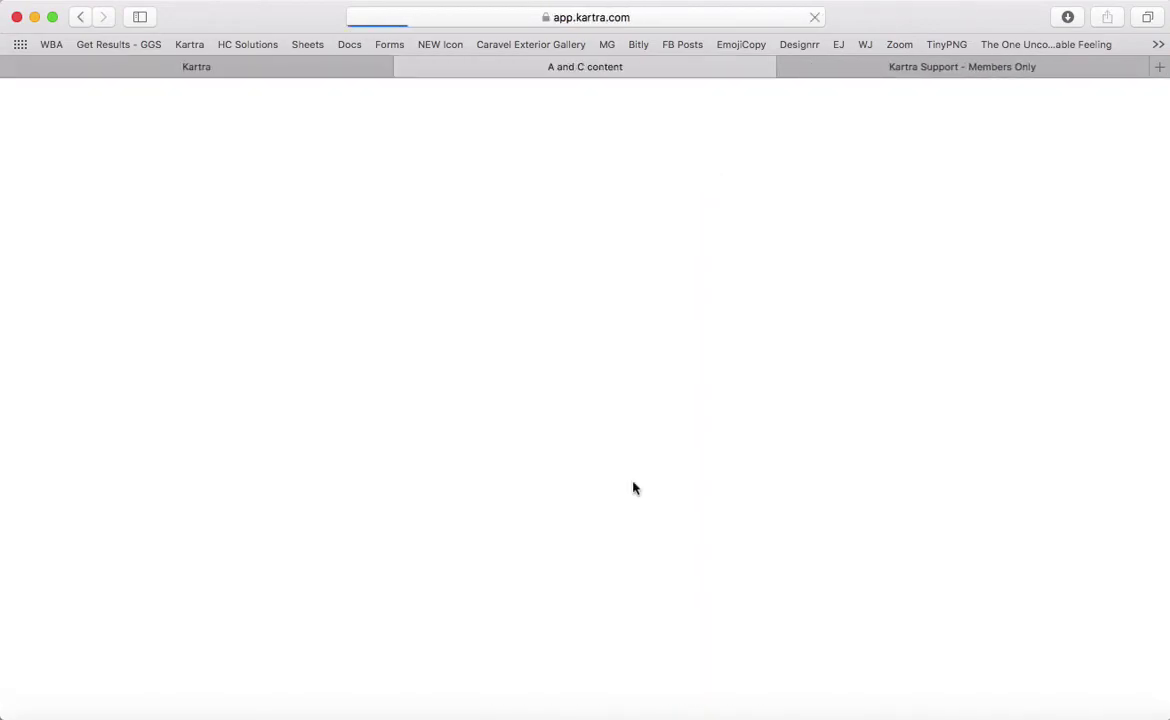
scroll(586, 539, "down", 10)
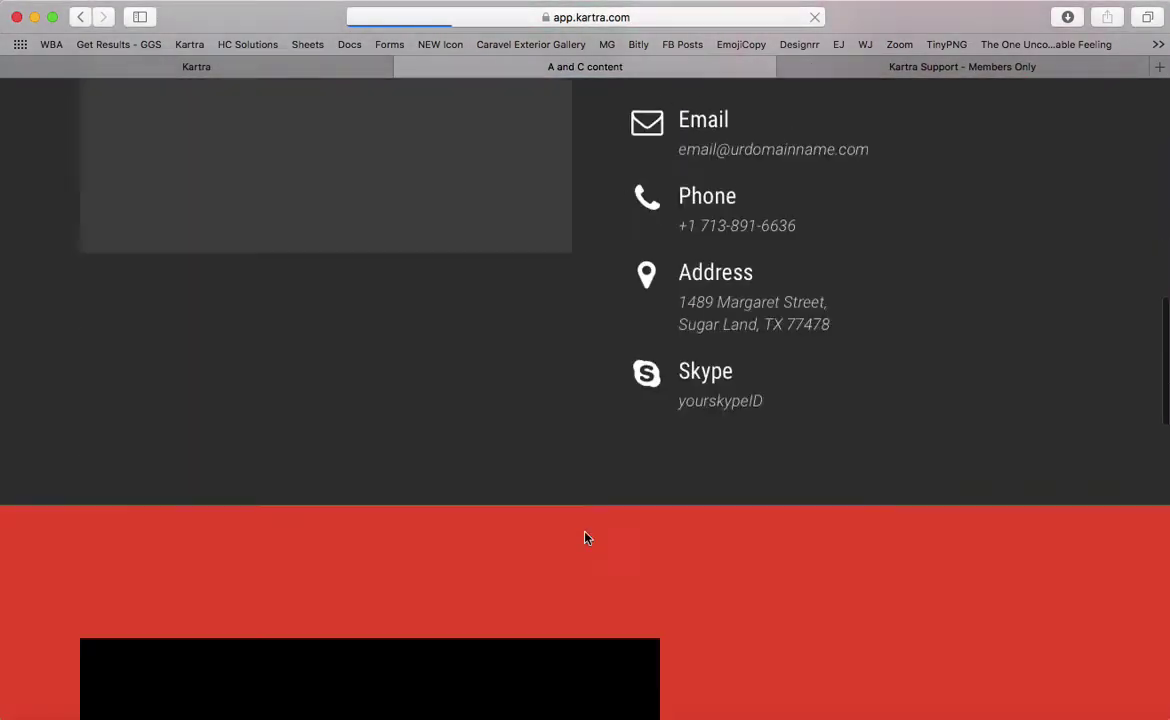
scroll(586, 539, "up", 10)
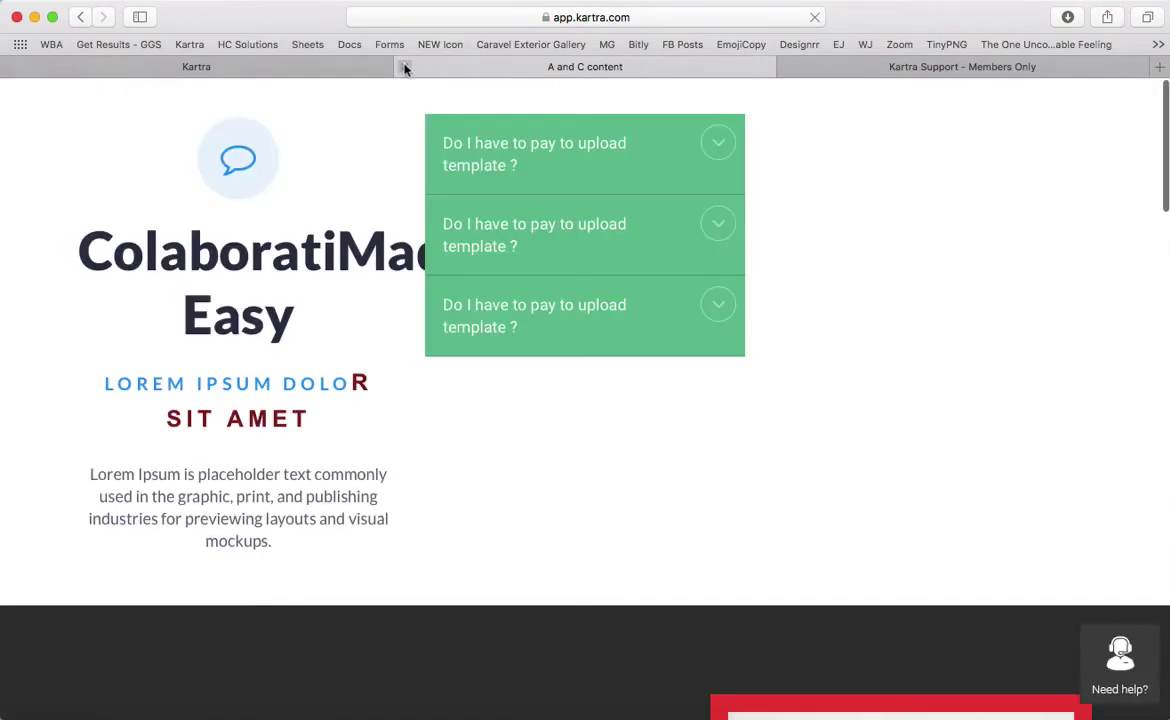
left_click(405, 67)
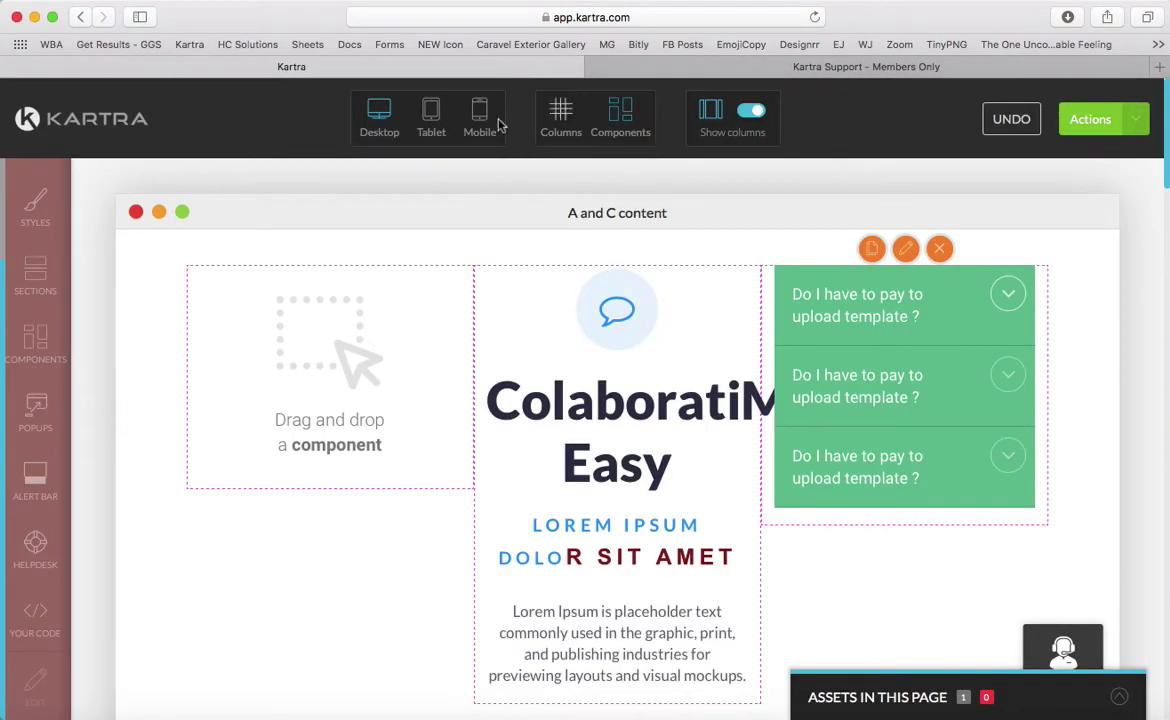
Step: Check the page layout in the tablet and mobile views, then return to the desktop view
left_click(431, 112)
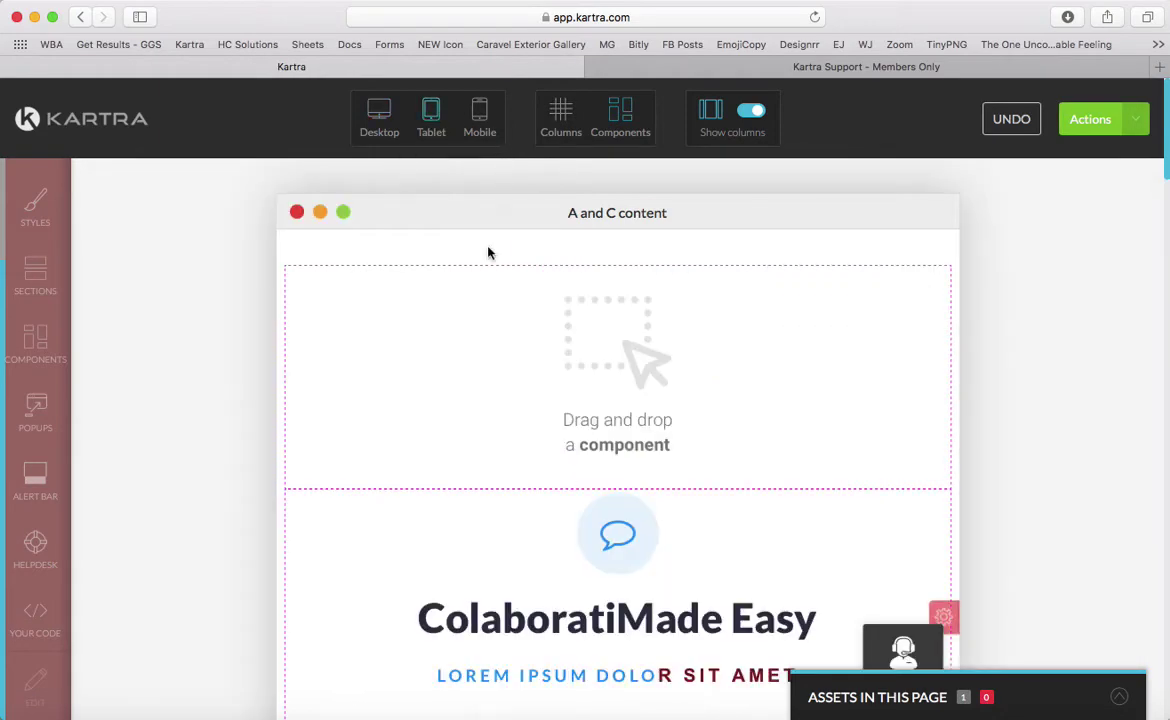
scroll(489, 327, "down", 15)
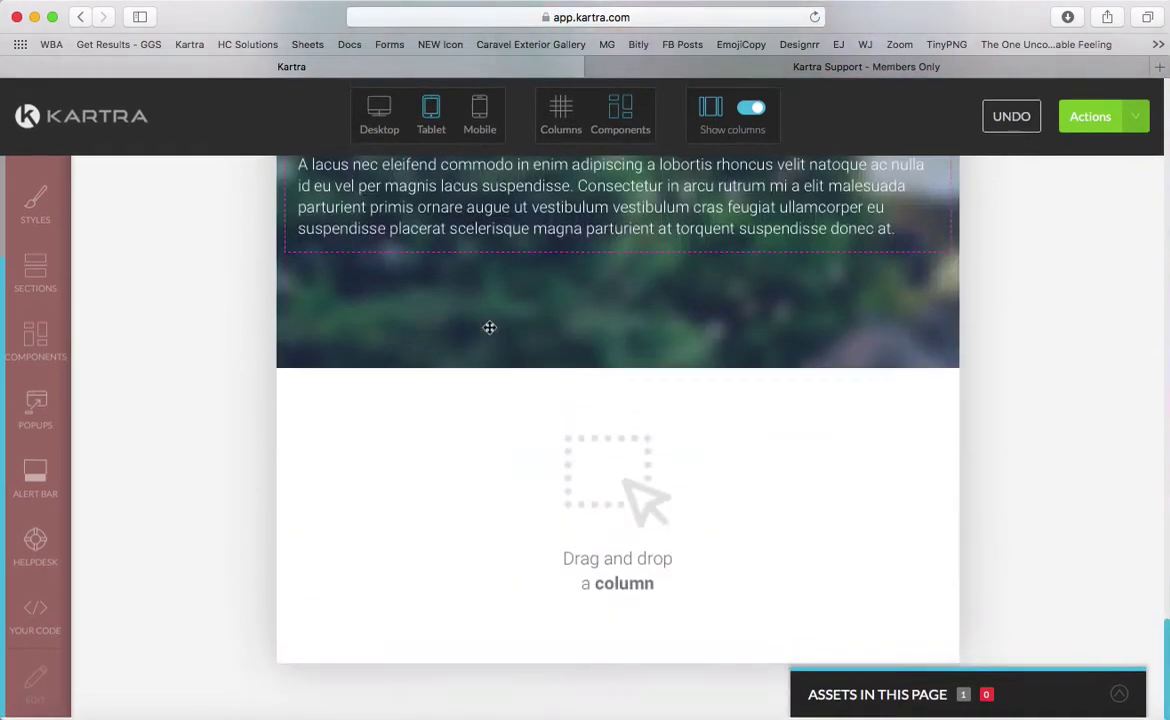
left_click(479, 110)
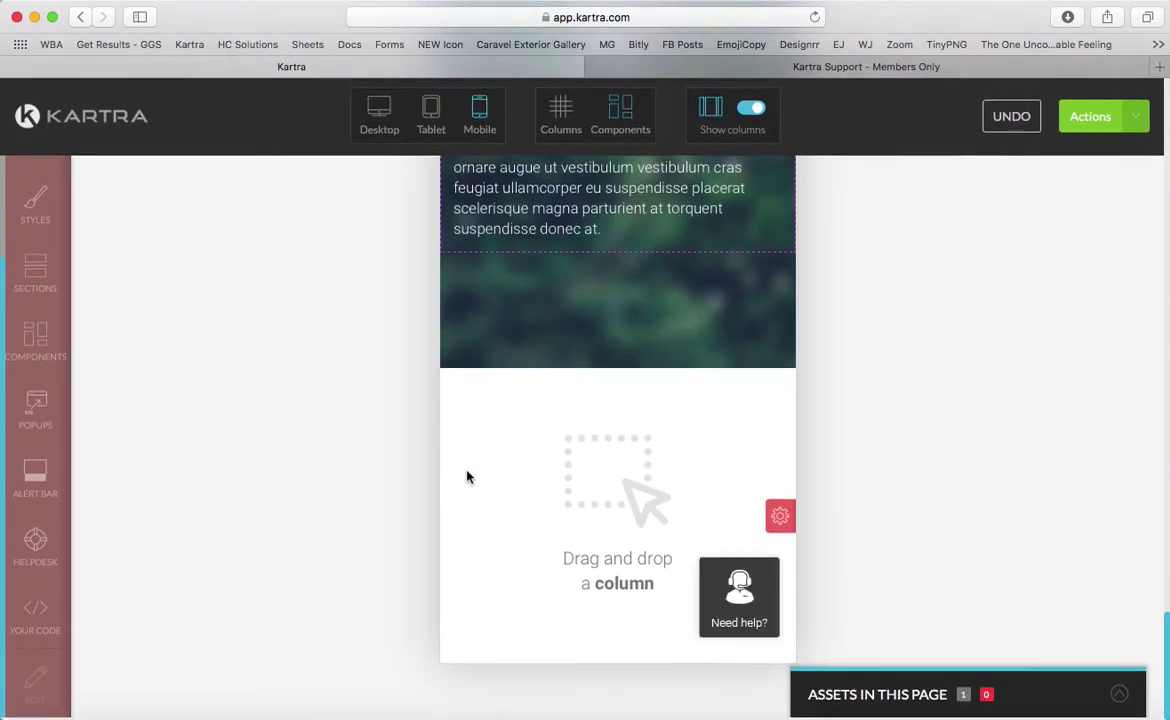
scroll(466, 477, "up", 20)
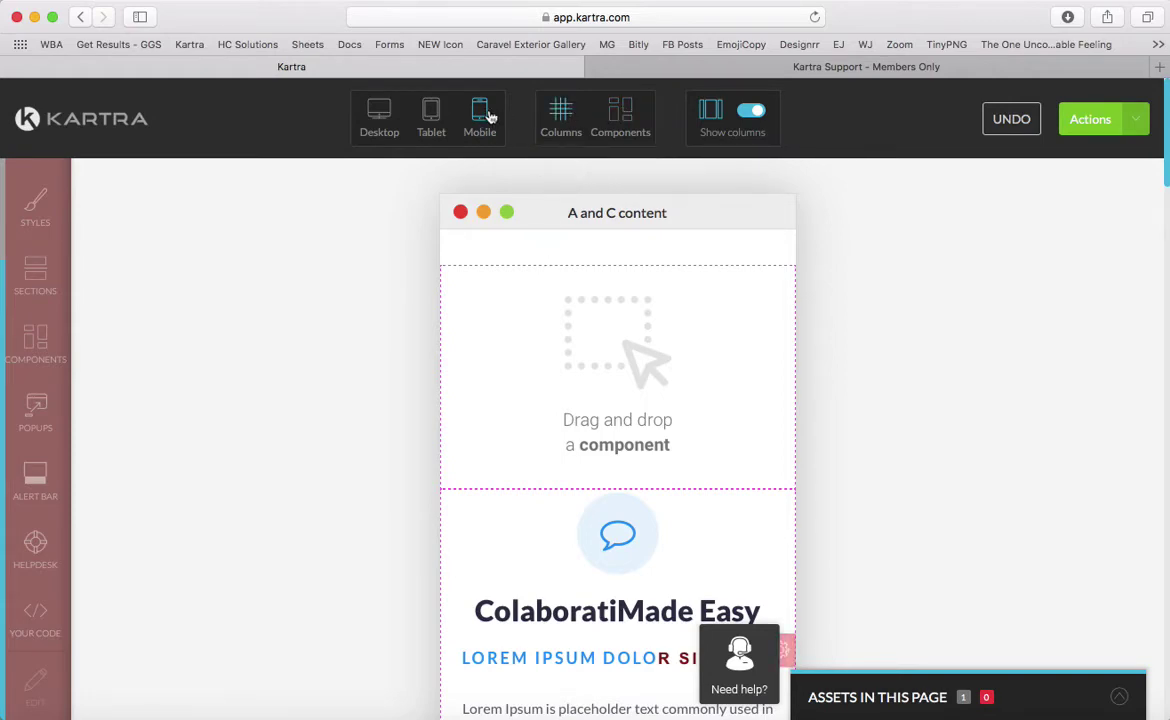
left_click(379, 115)
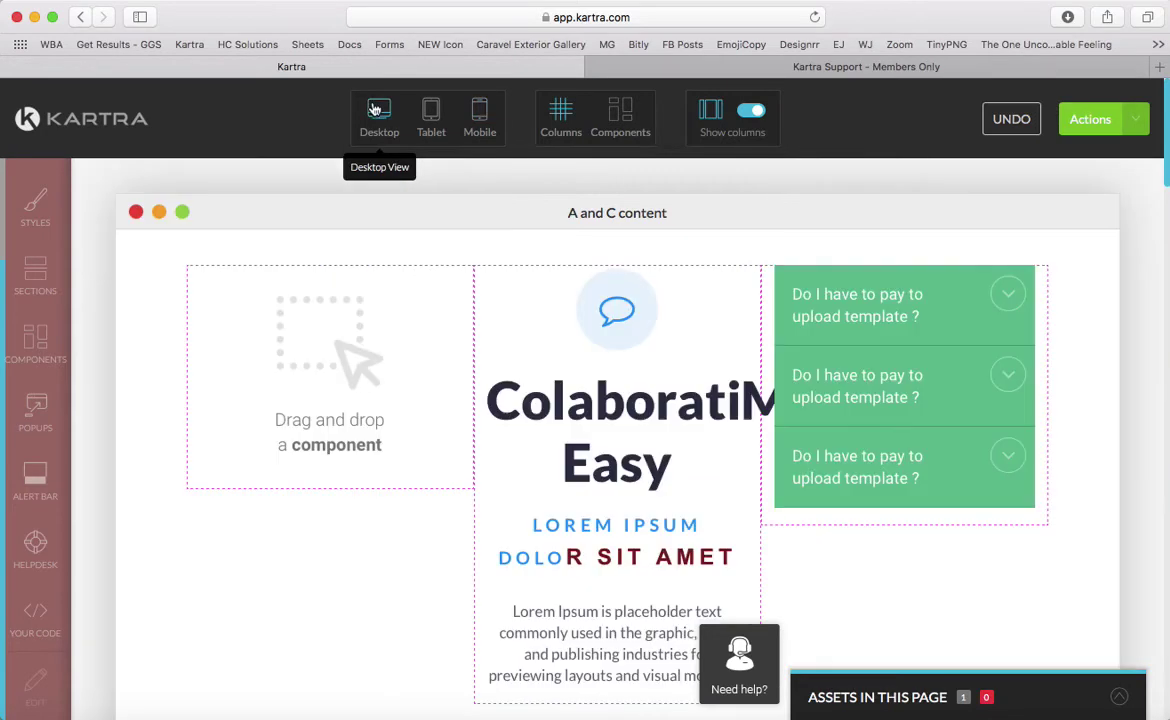
Step: Switch to column editing and enter a border radius of 50 px for the middle "ColaboratiMade Easy" column
left_click(566, 130)
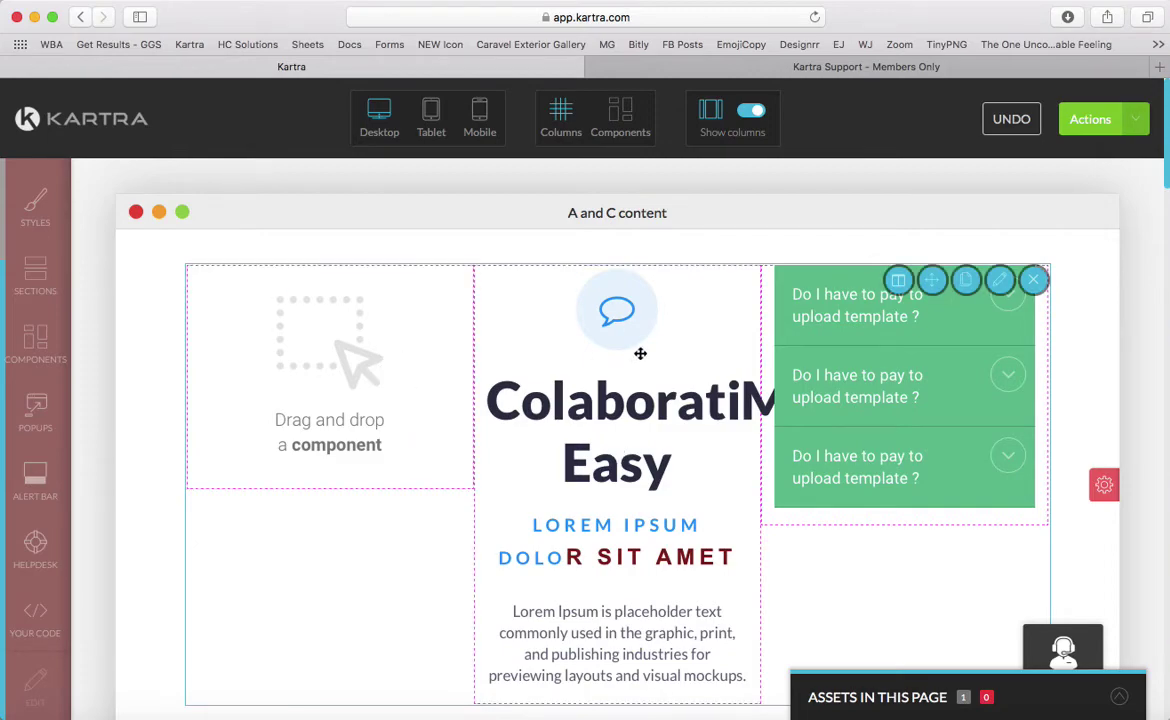
scroll(744, 347, "down", 2)
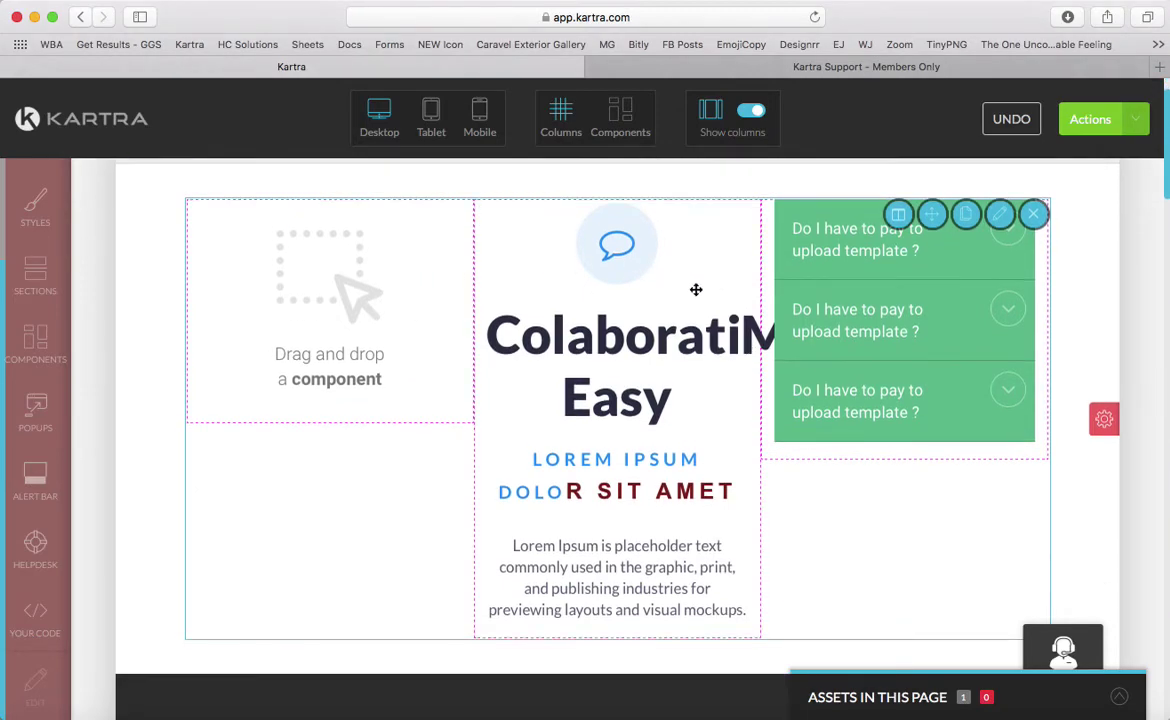
scroll(880, 285, "down", 5)
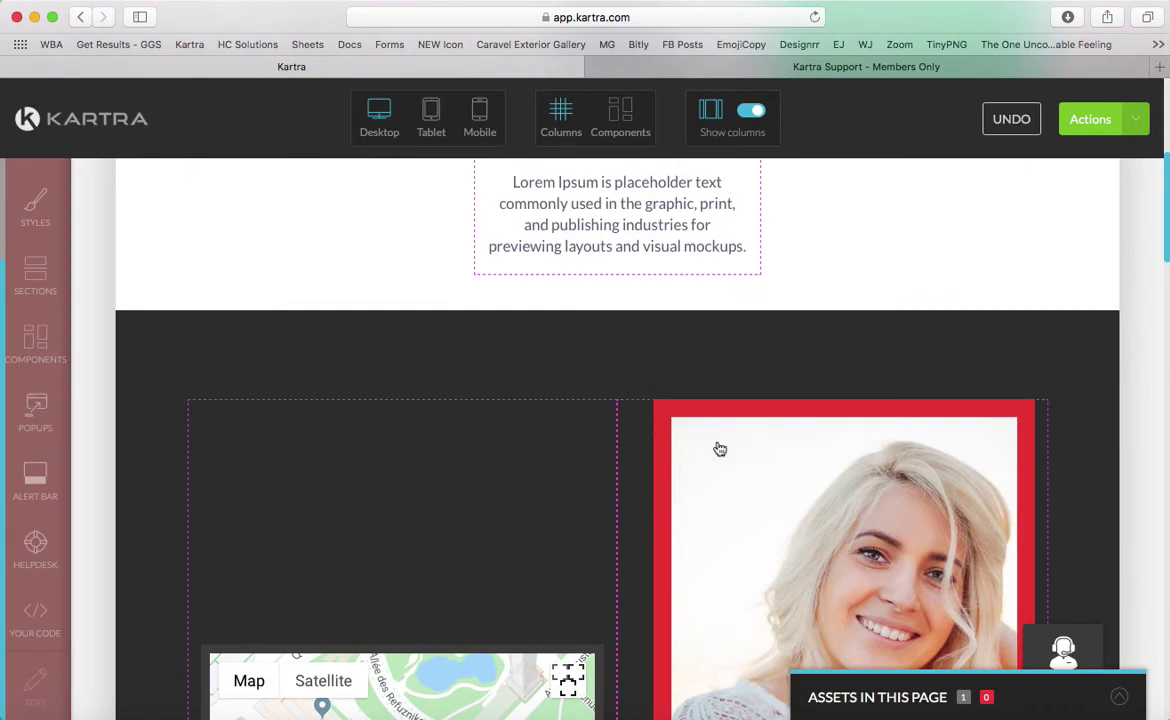
scroll(700, 435, "up", 6)
scroll(520, 345, "down", 1)
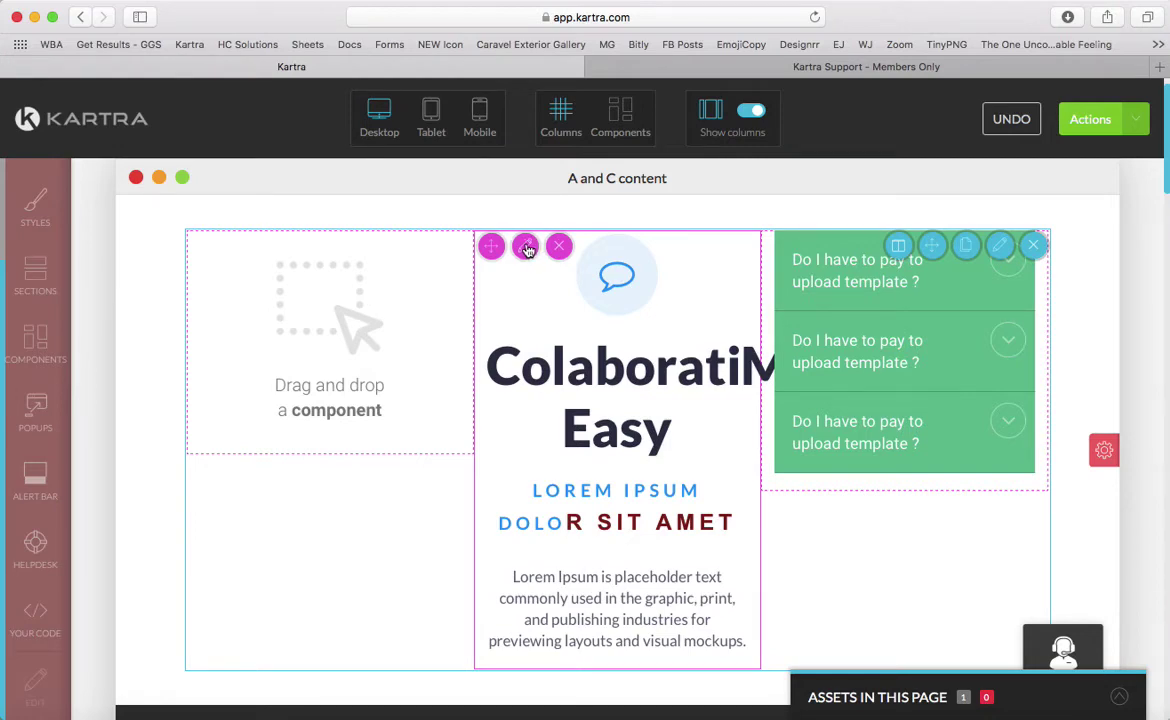
left_click(525, 247)
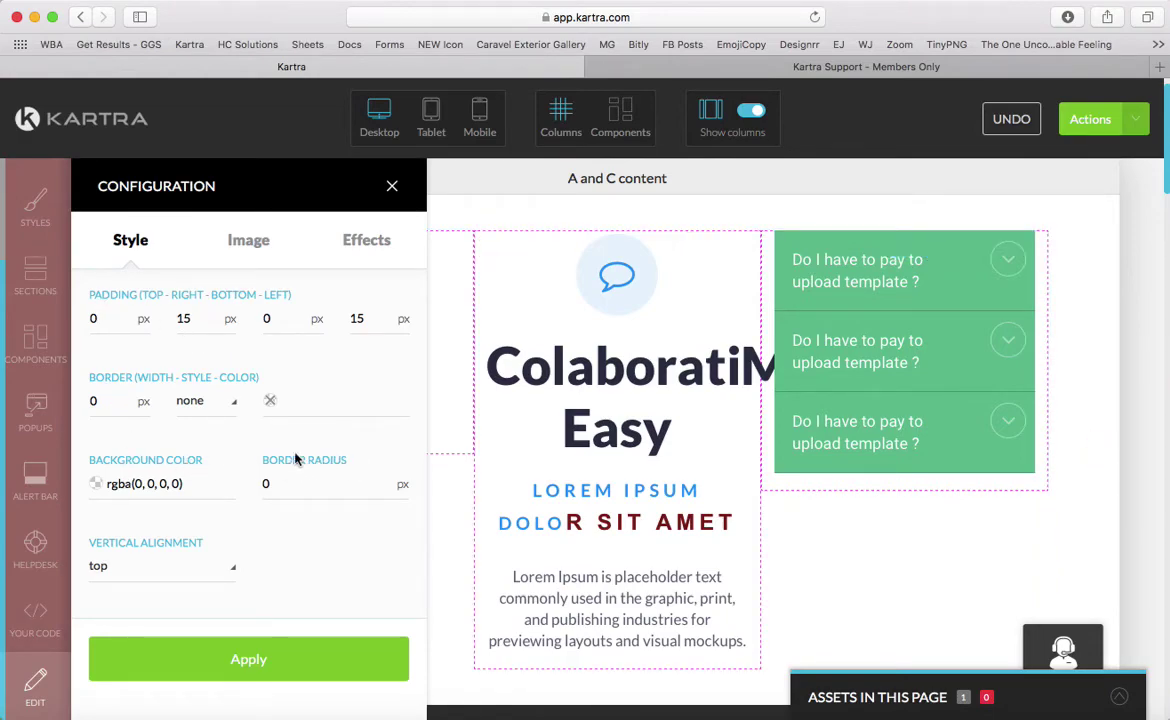
left_click(192, 485)
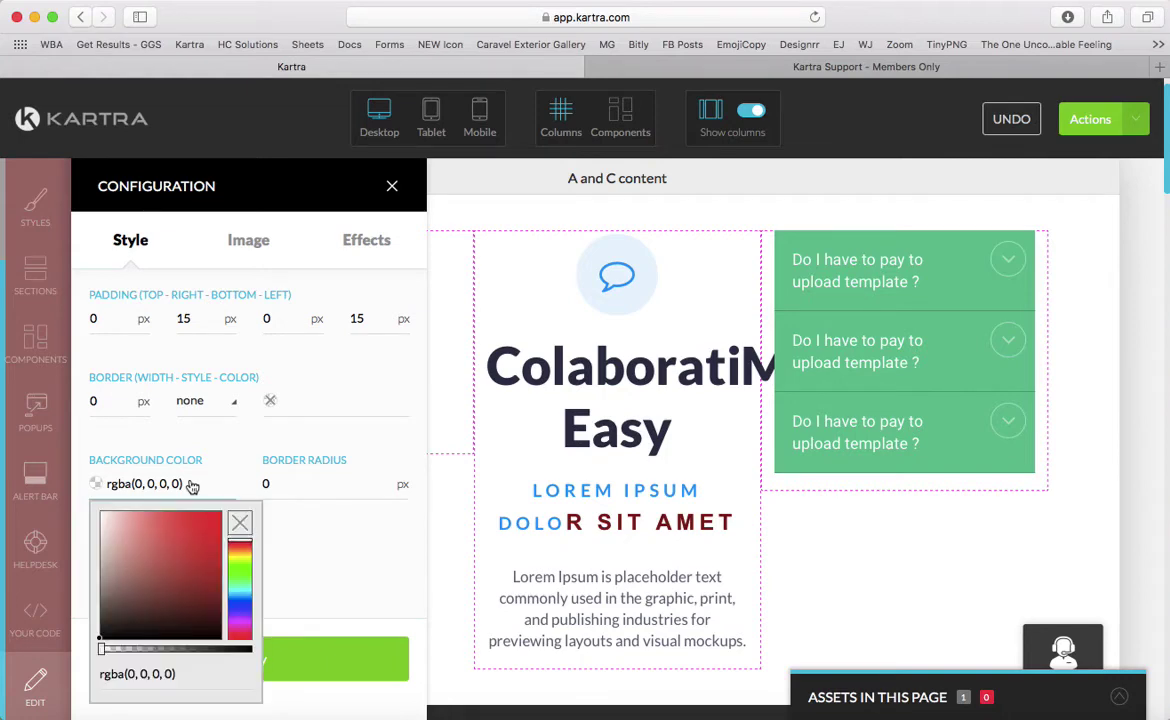
left_click(288, 484)
double_click(266, 484)
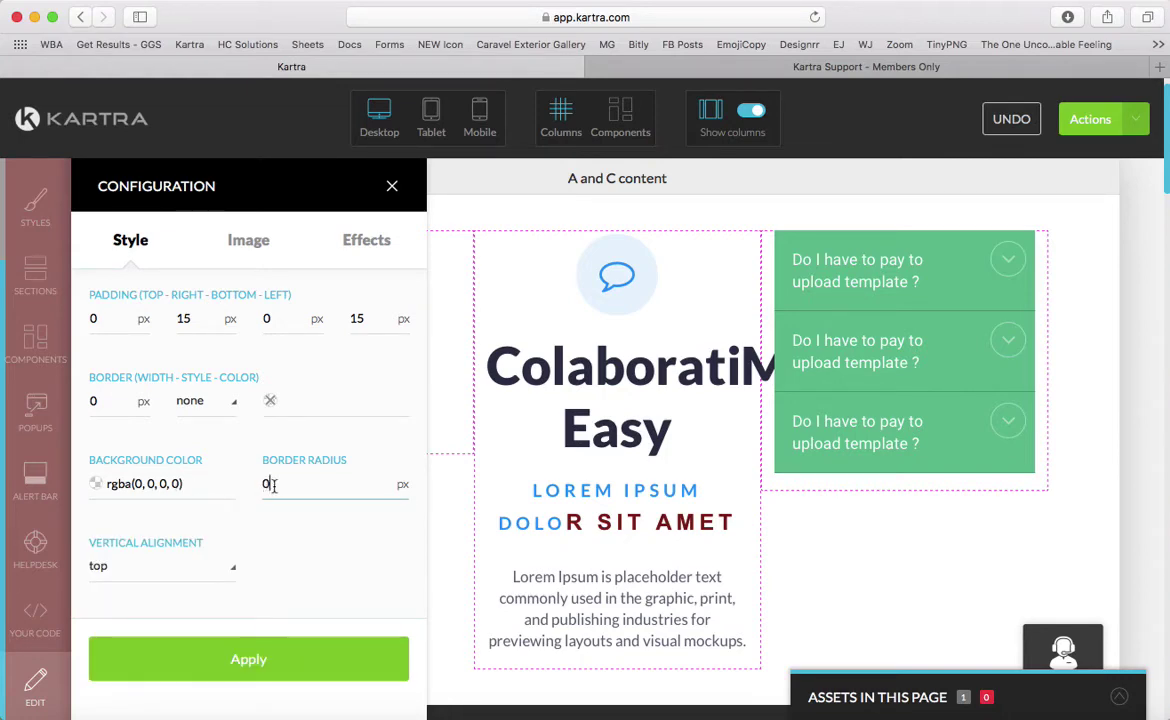
type("50")
left_click(116, 567)
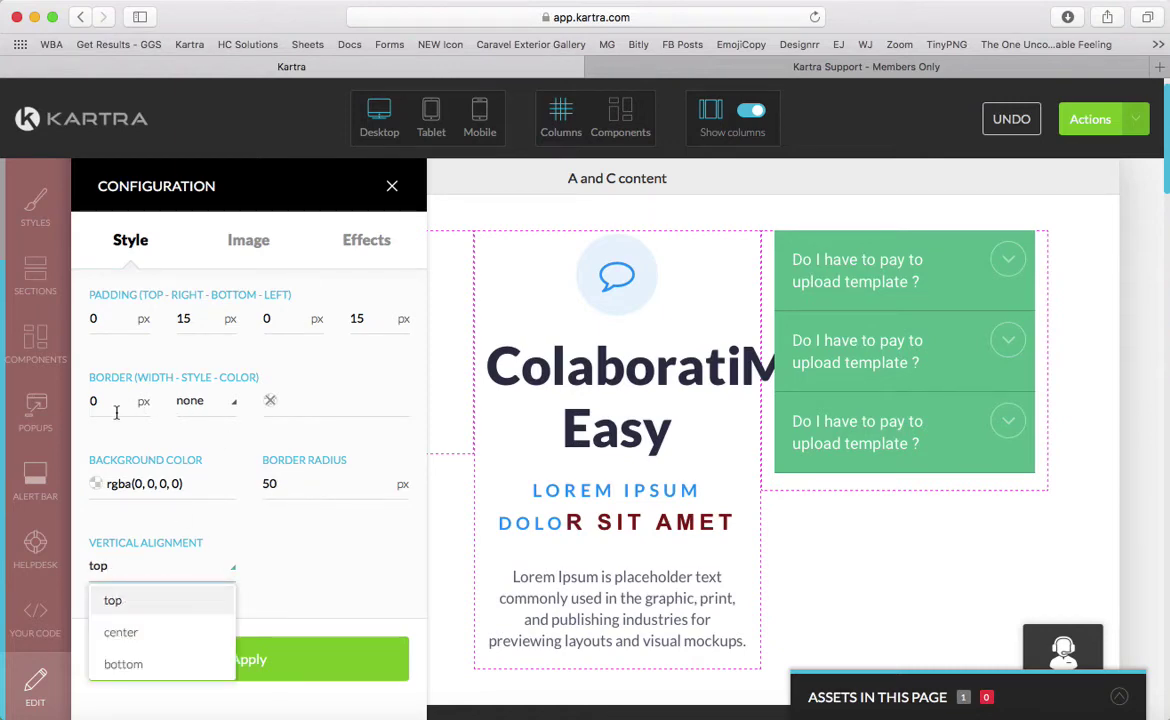
Step: Set the middle column's border to 10 px, solid, in red rgb(211, 65, 65)
left_click(115, 408)
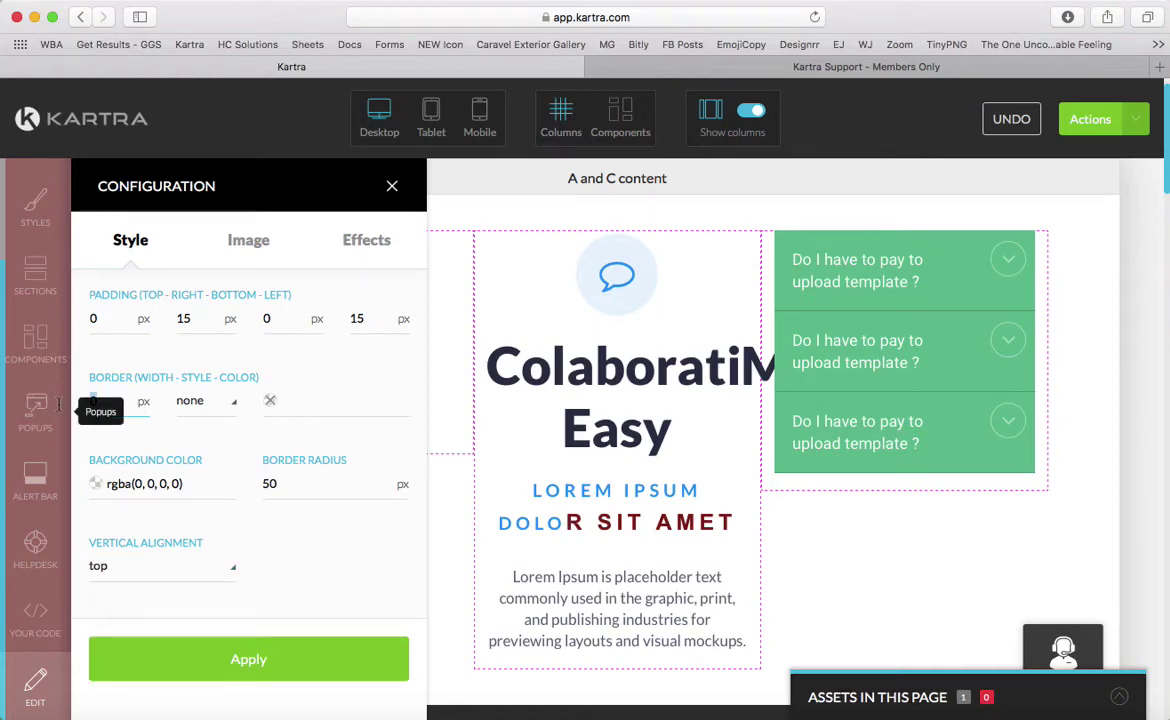
type("10")
left_click(215, 402)
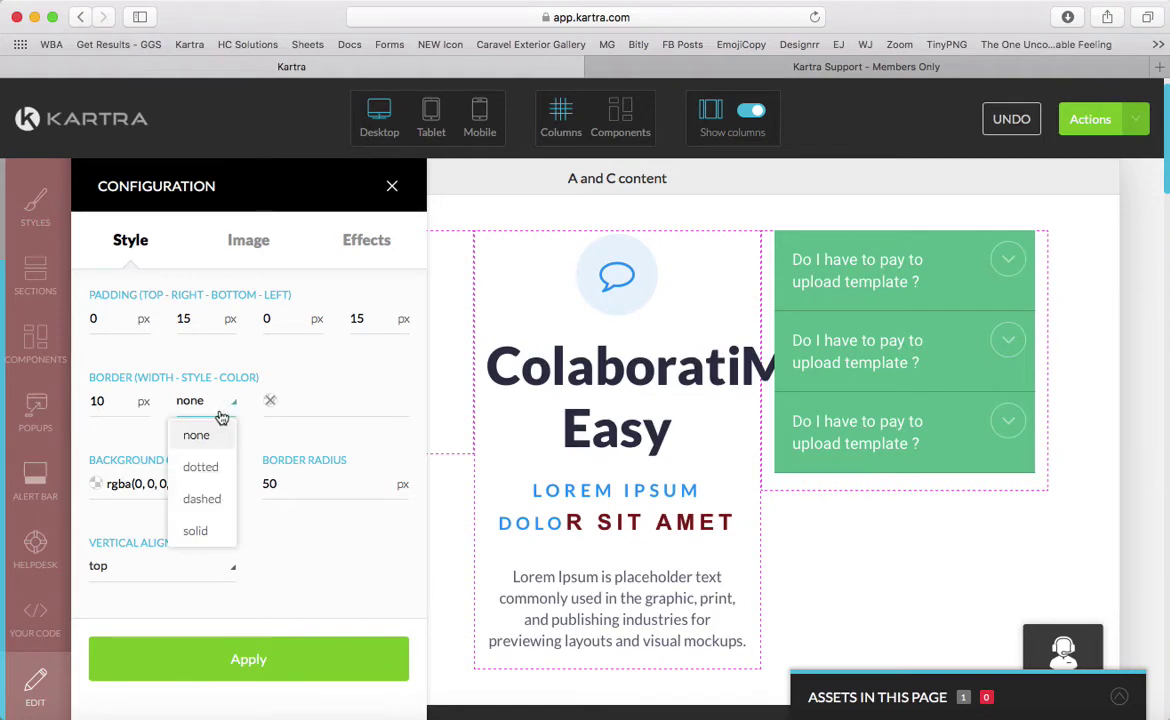
left_click(270, 401)
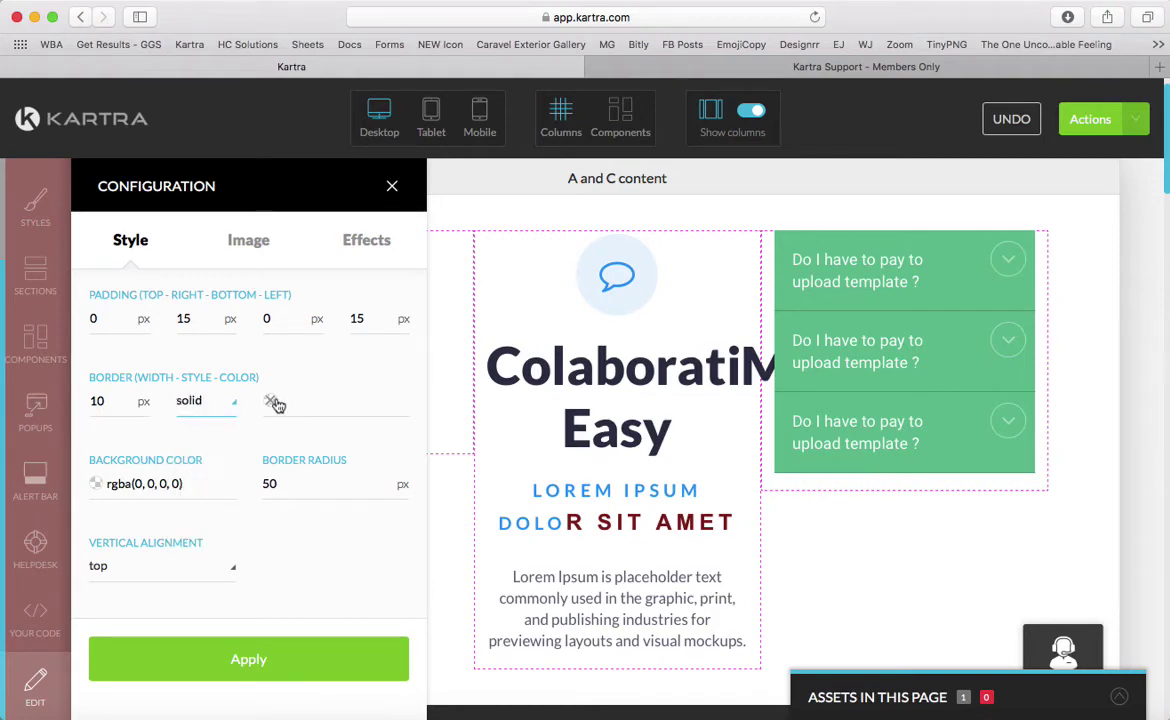
left_click(272, 403)
left_click(272, 403)
left_click(273, 405)
left_click(356, 449)
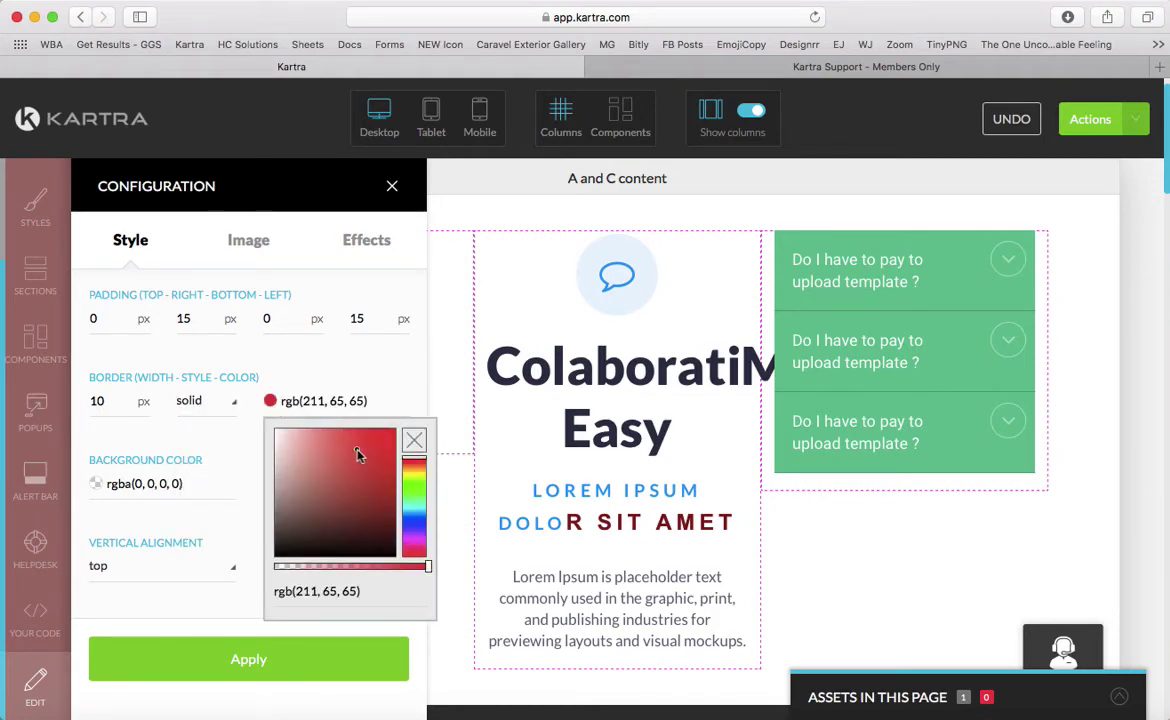
Step: Apply the border settings to the middle column, check its background image options, and close the configuration
left_click(257, 681)
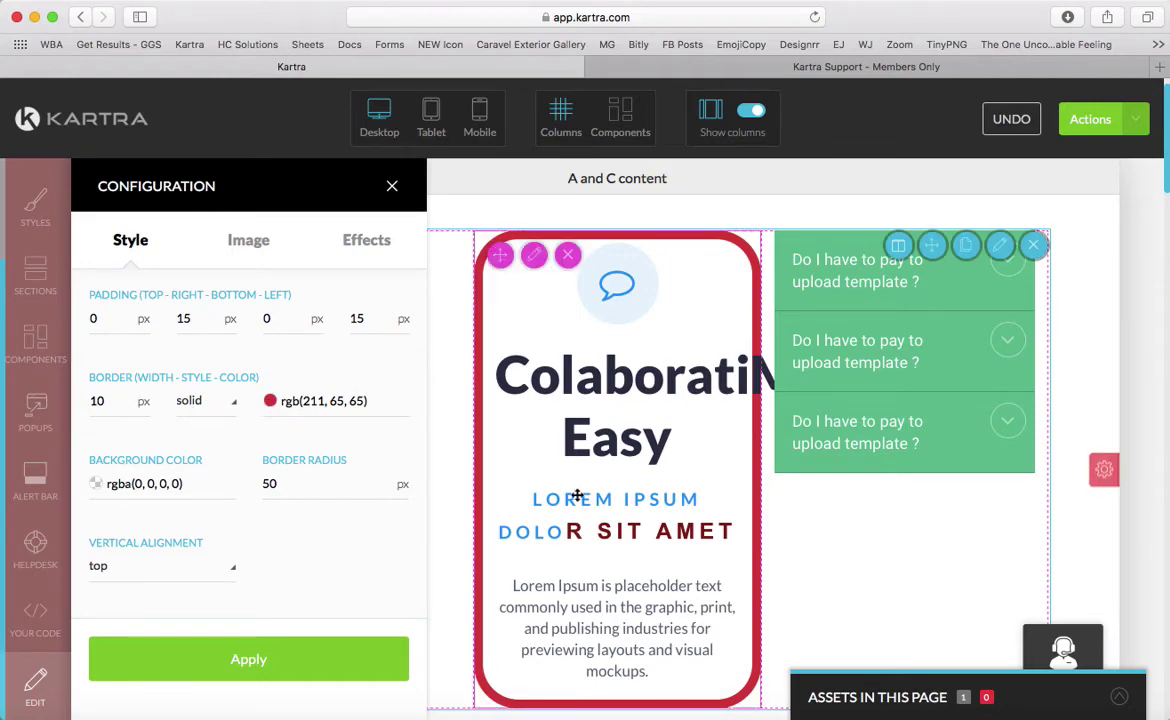
scroll(577, 493, "down", 5)
scroll(738, 619, "up", 4)
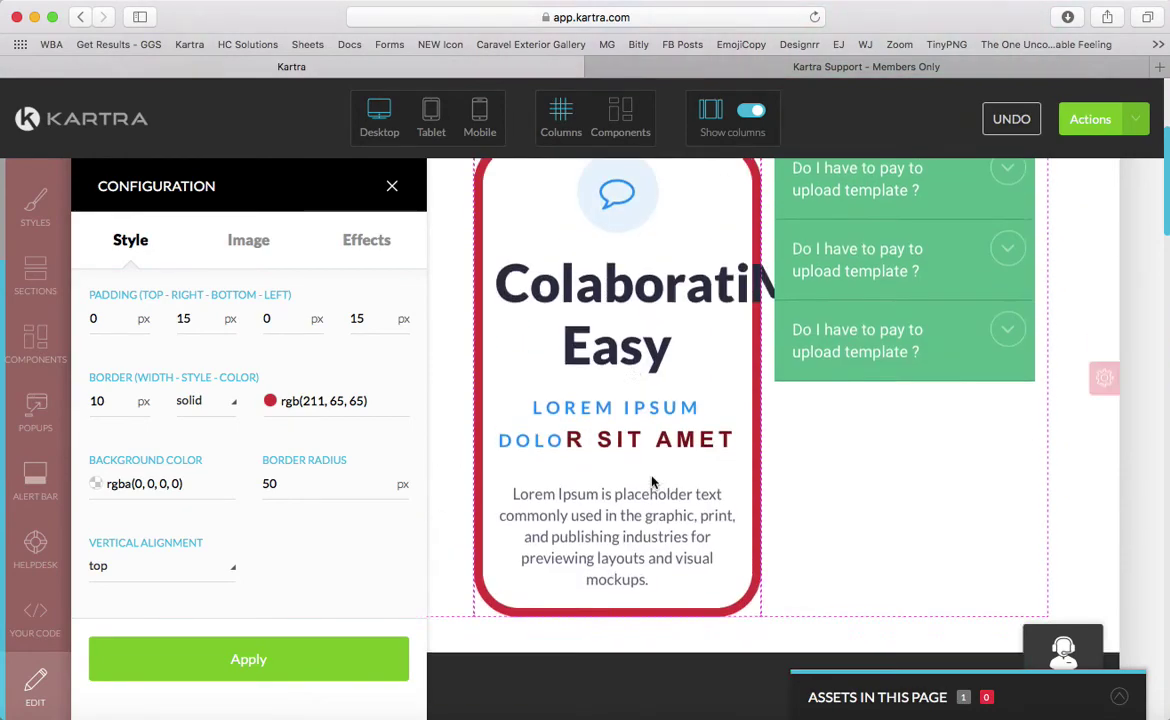
left_click(248, 240)
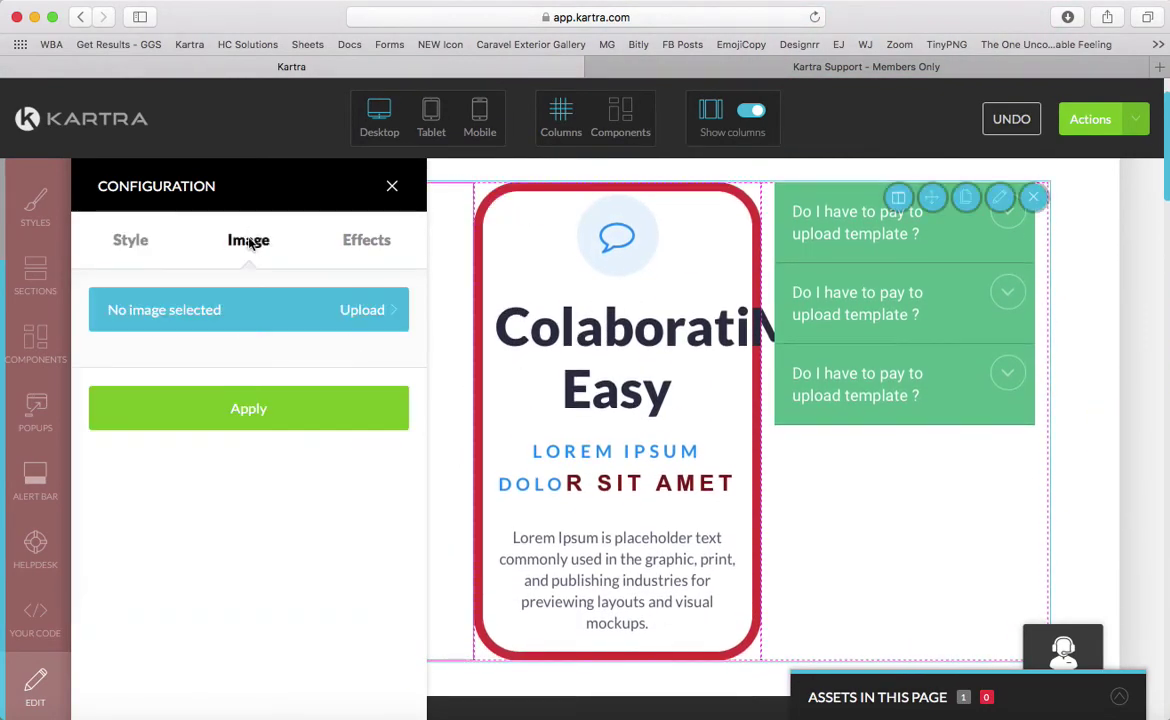
left_click(392, 187)
Step: Apply the library portrait of the woman in the polka-dot top as the background image of the map column
scroll(817, 527, "down", 8)
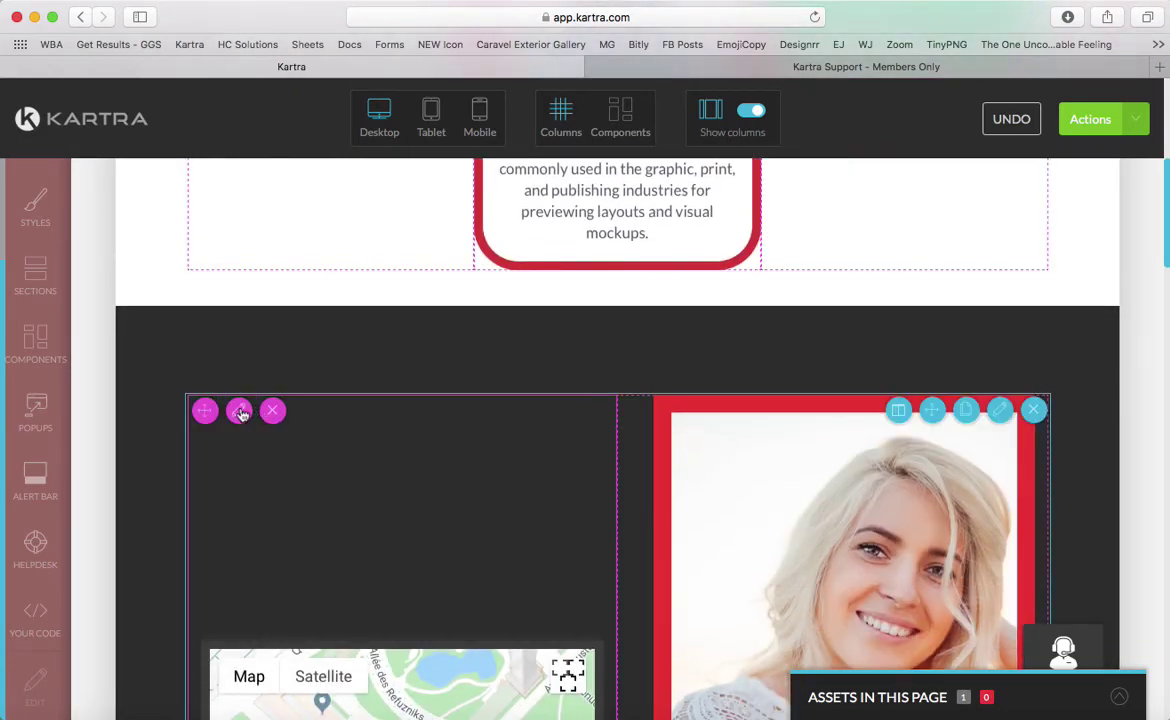
scroll(250, 457, "down", 4)
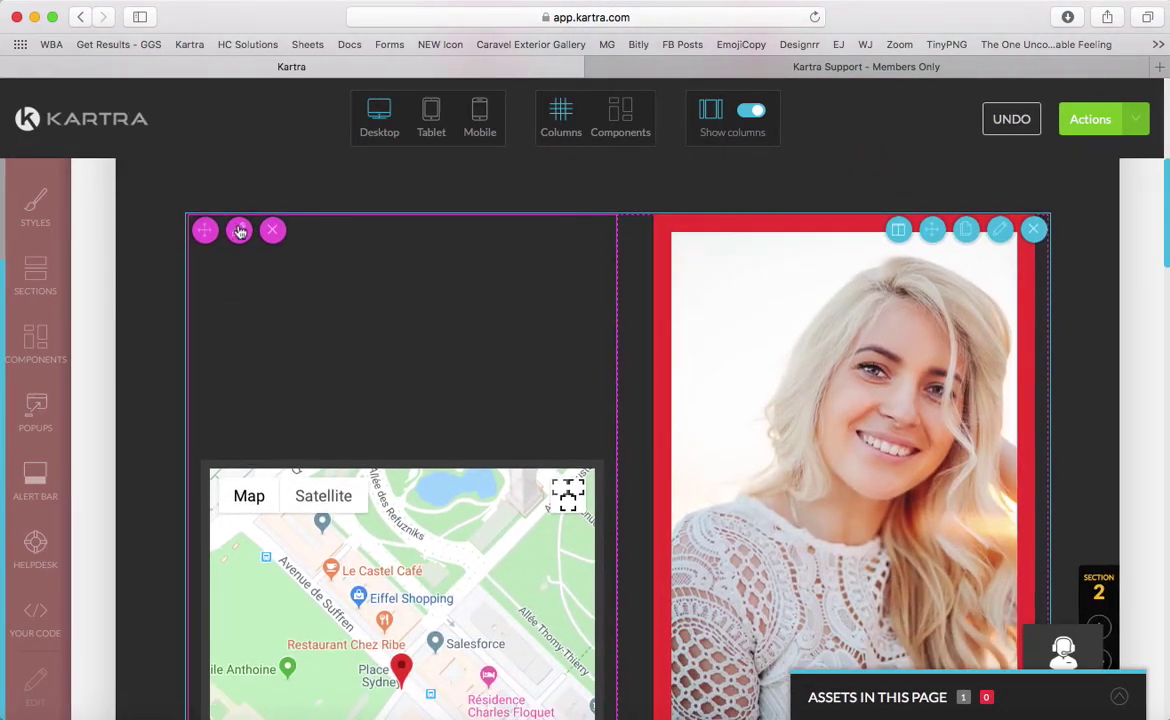
left_click(239, 232)
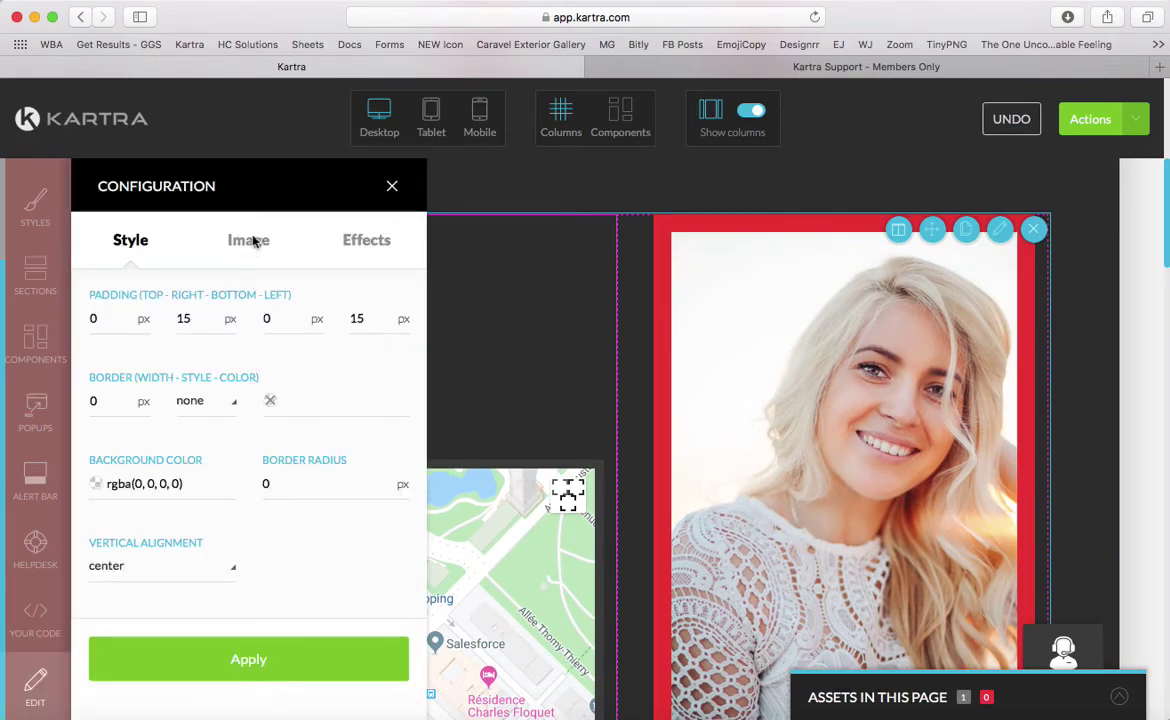
left_click(253, 241)
left_click(225, 317)
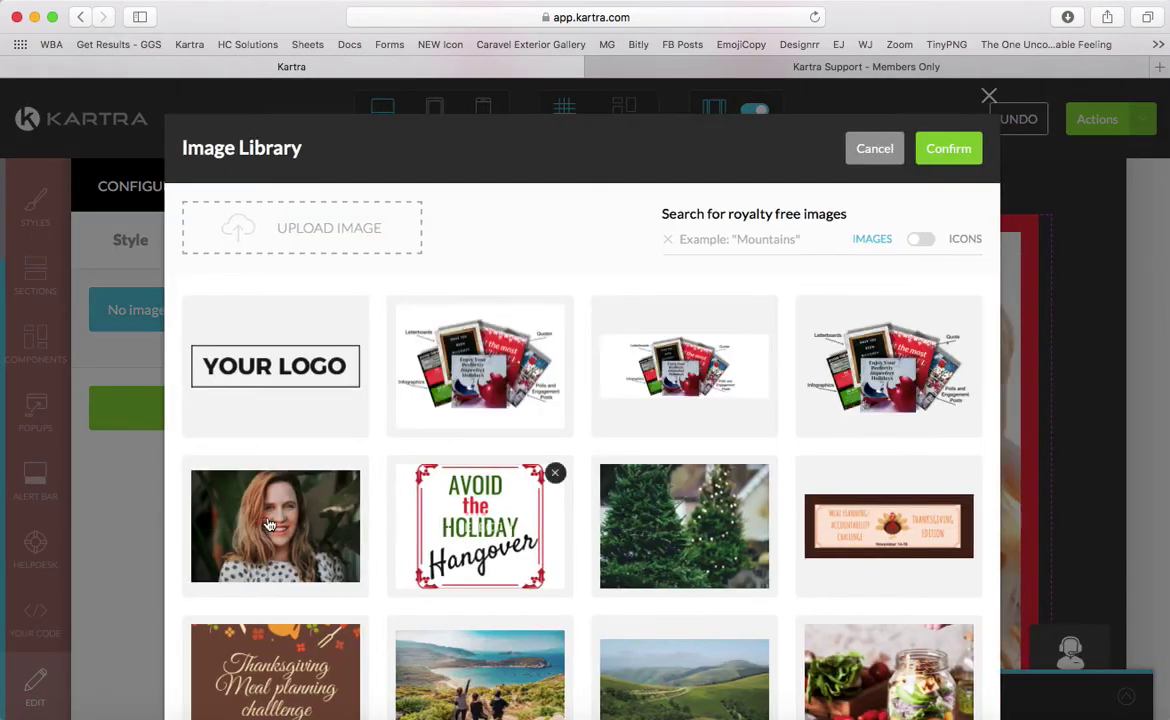
left_click(268, 525)
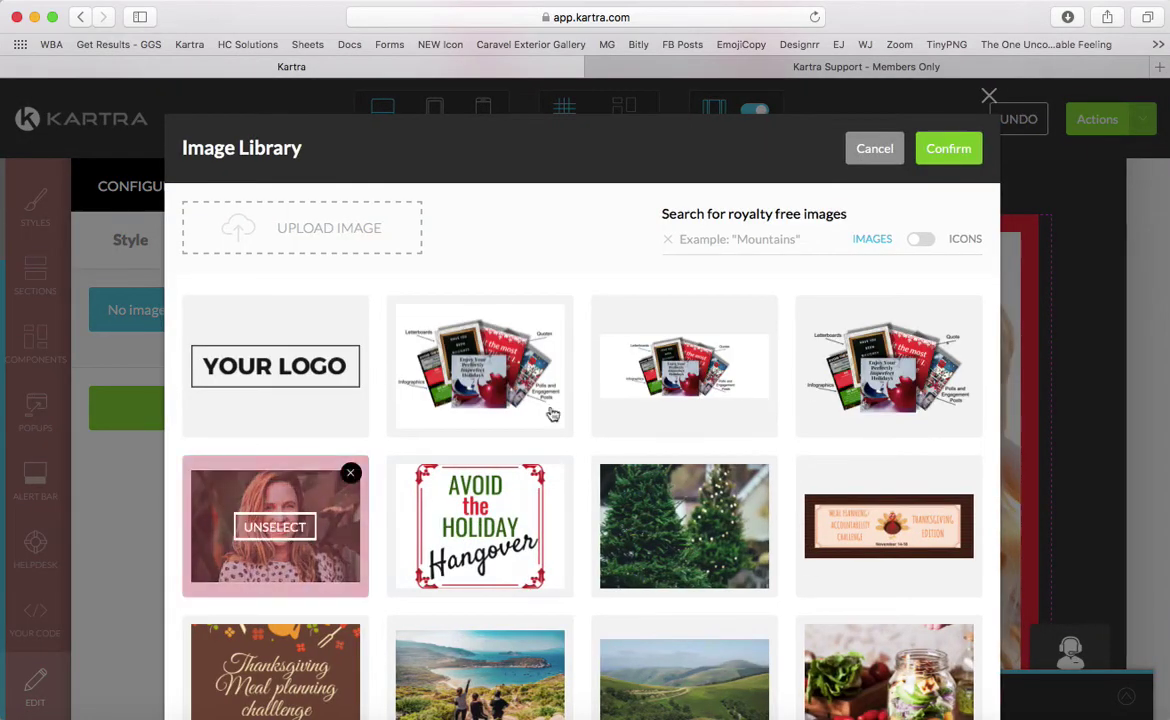
left_click(946, 149)
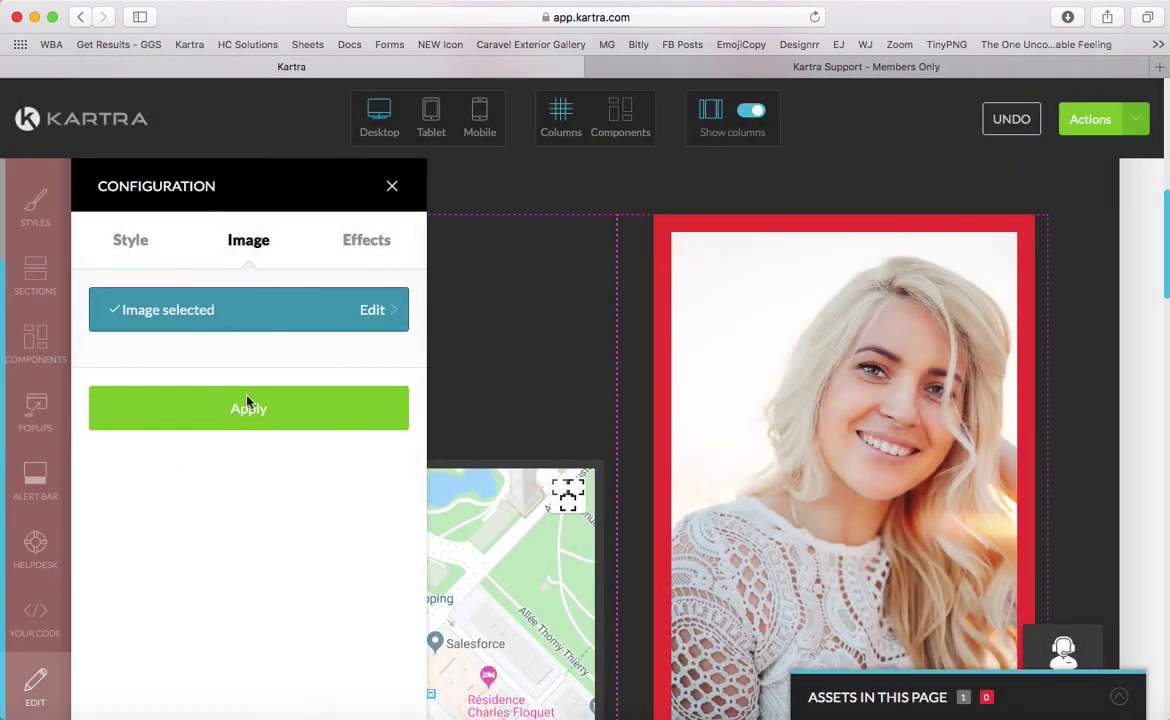
left_click(248, 406)
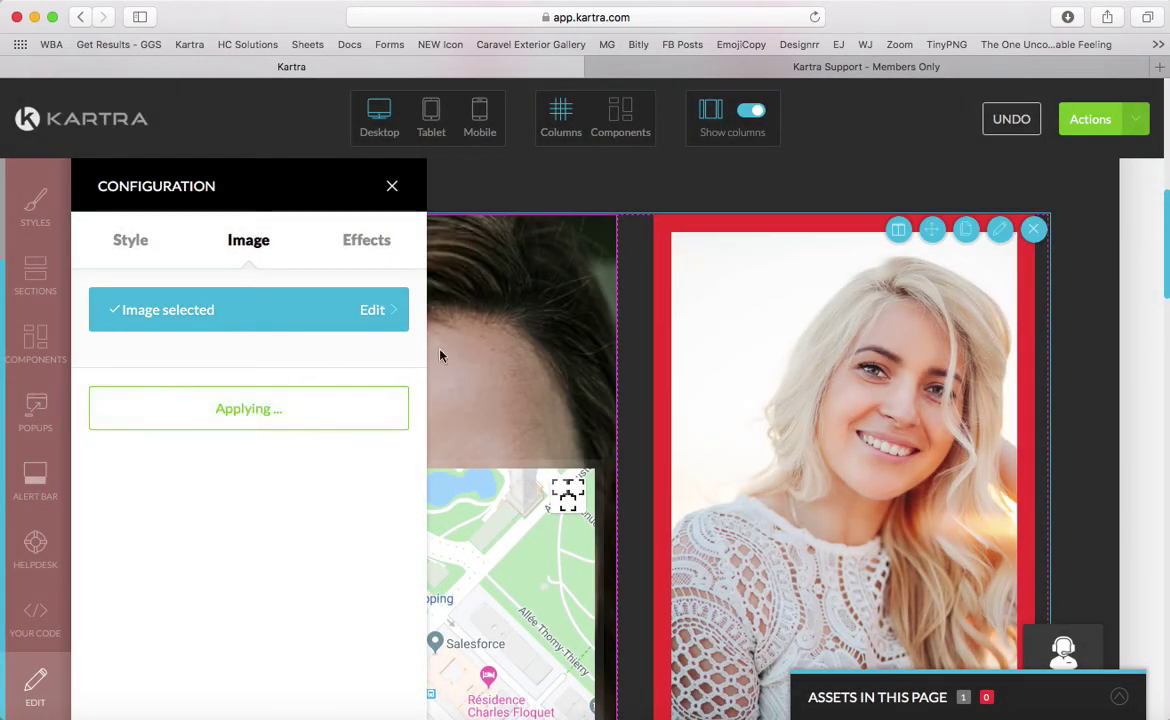
scroll(520, 450, "down", 4)
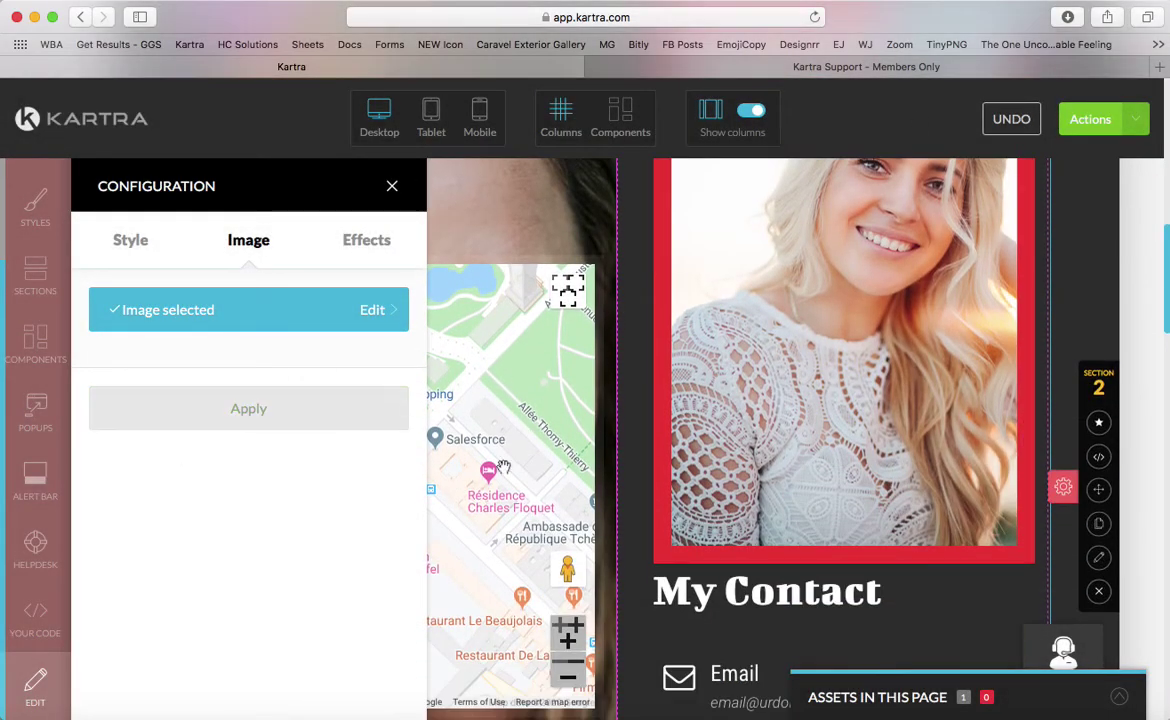
scroll(460, 430, "up", 3)
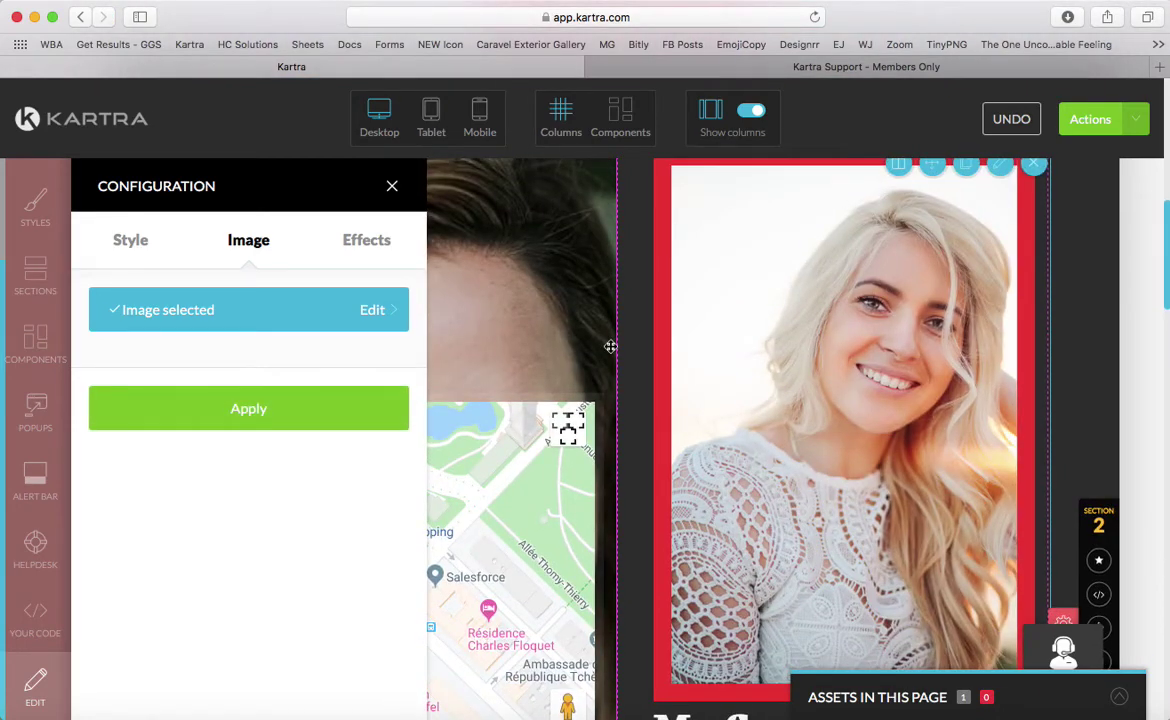
Step: Preview the Zoom animation effect on the map column and close its configuration without applying it
left_click(360, 241)
scroll(243, 373, "down", 3)
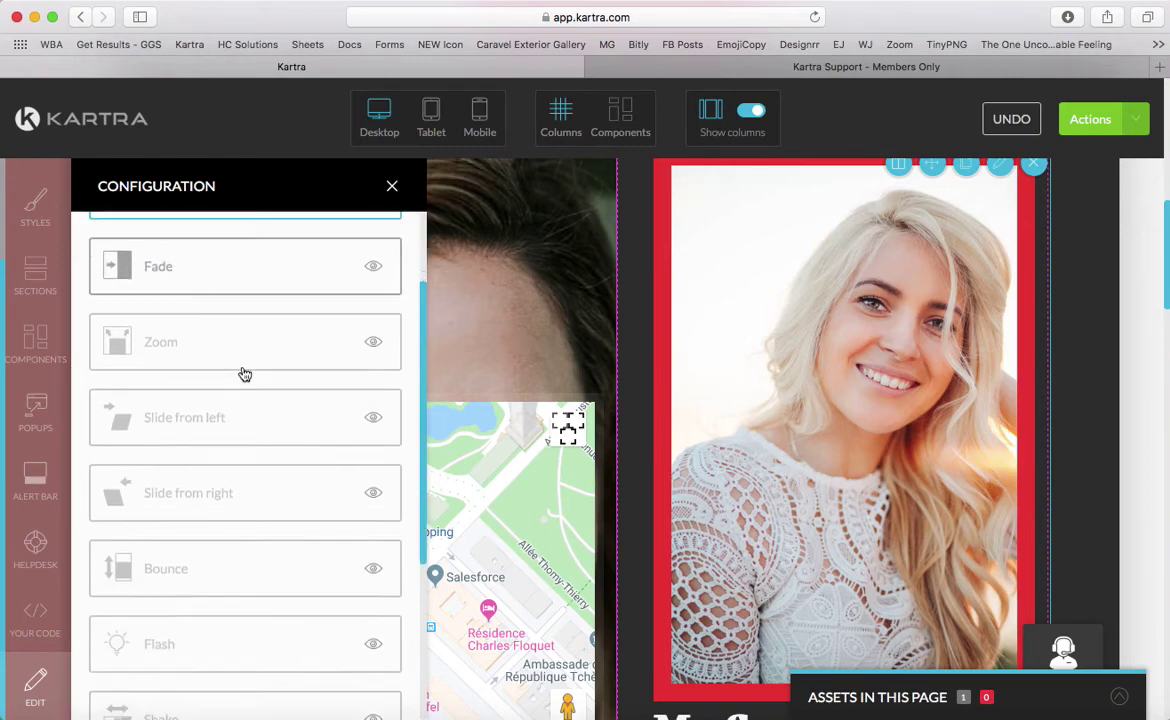
left_click(216, 325)
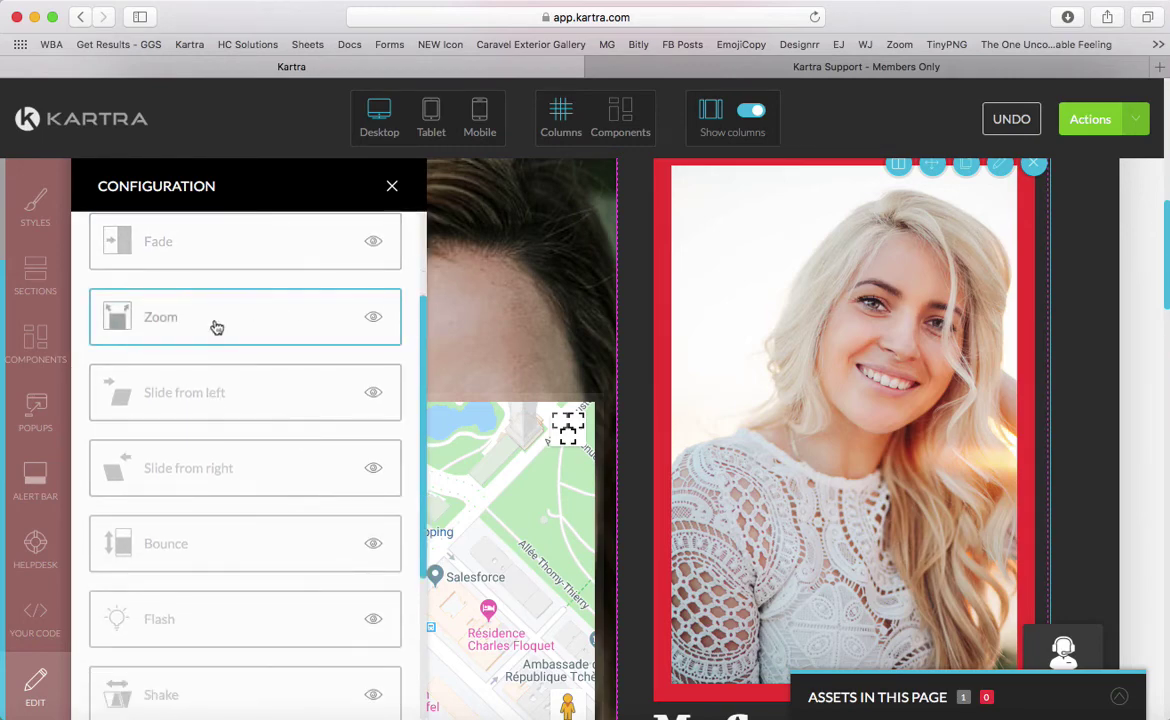
left_click(373, 320)
left_click(391, 186)
Step: Open the effects settings of the column with the blonde woman's photo and review the available animations
scroll(848, 311, "up", 2)
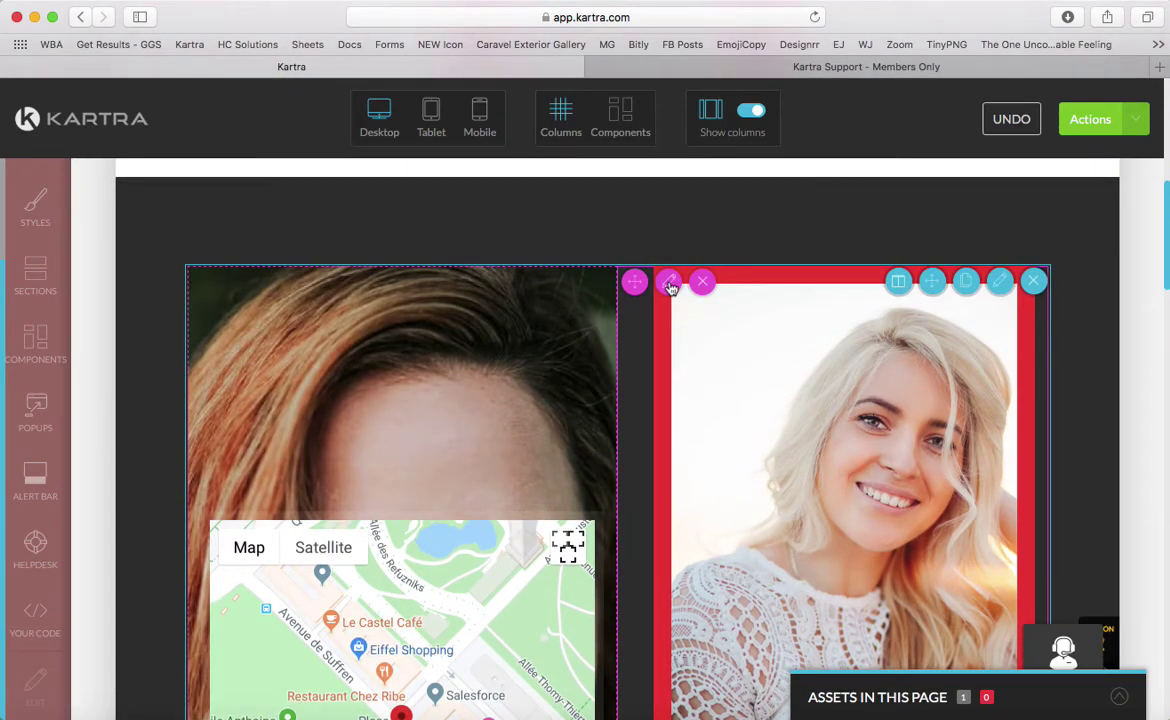
left_click(669, 283)
left_click(366, 241)
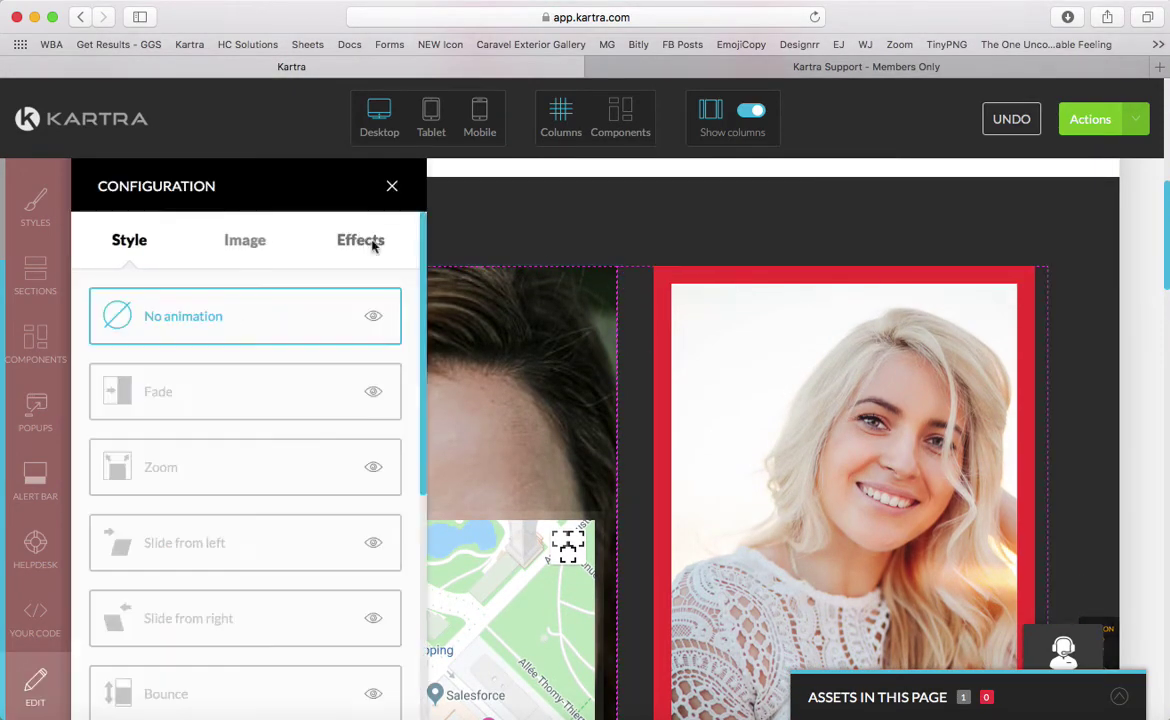
scroll(138, 462, "down", 8)
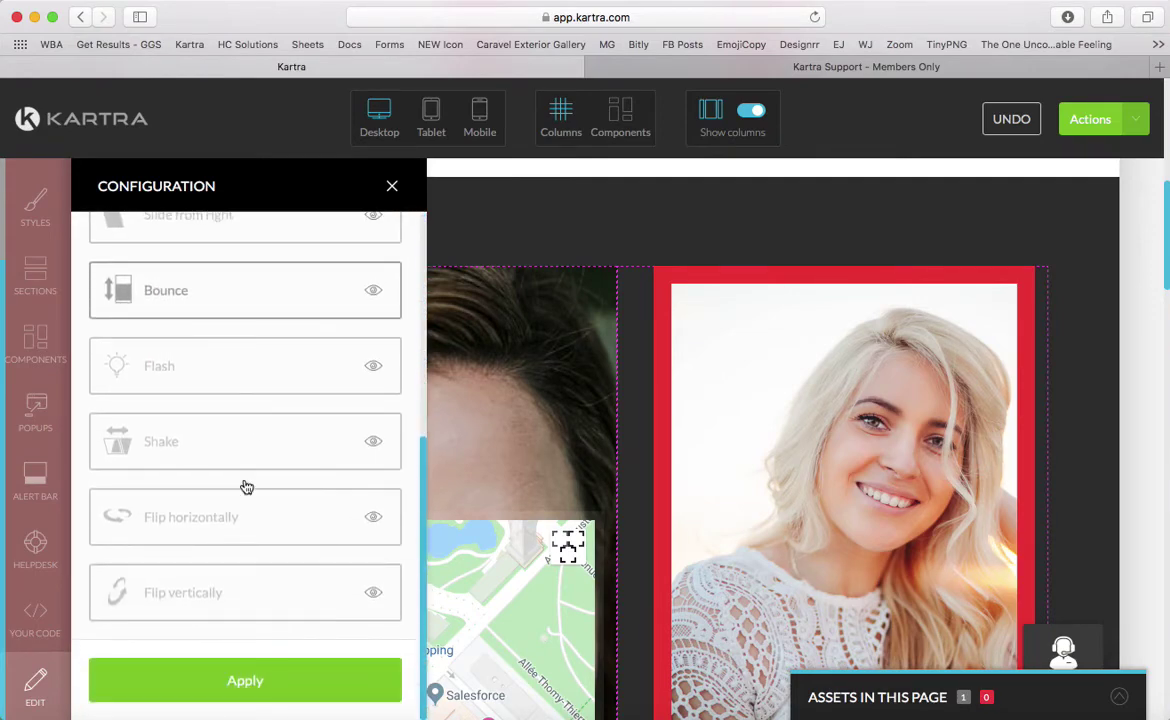
scroll(288, 540, "up", 3)
scroll(288, 540, "up", 3)
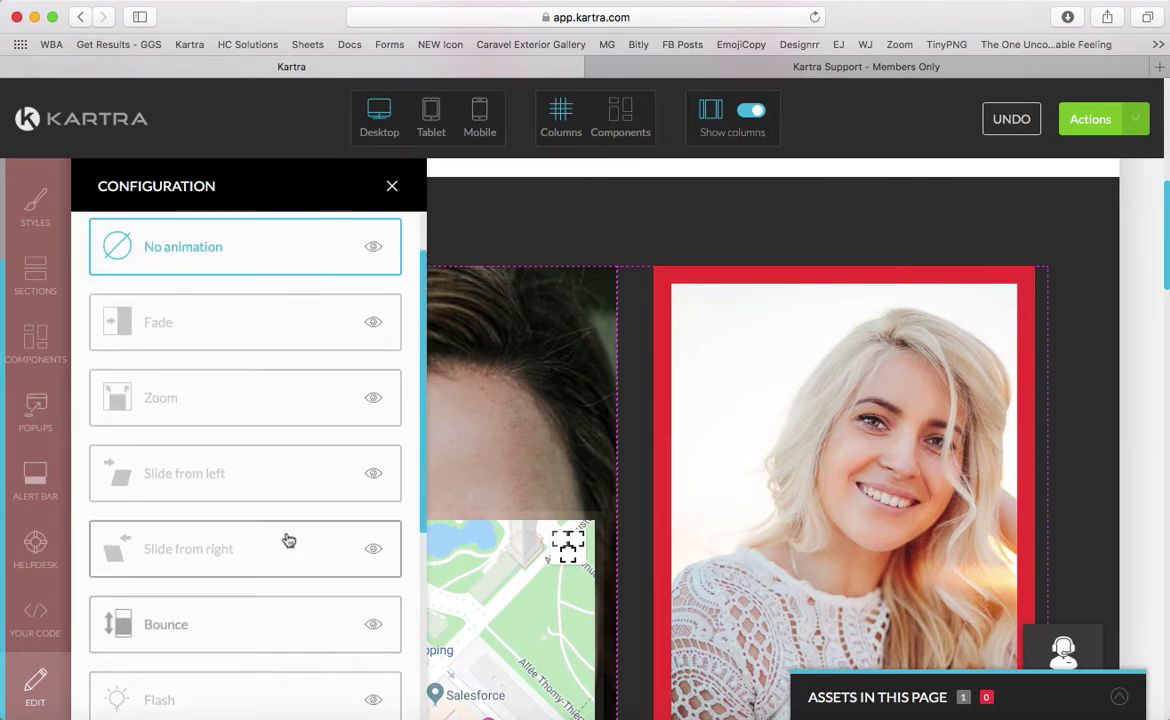
scroll(288, 540, "up", 2)
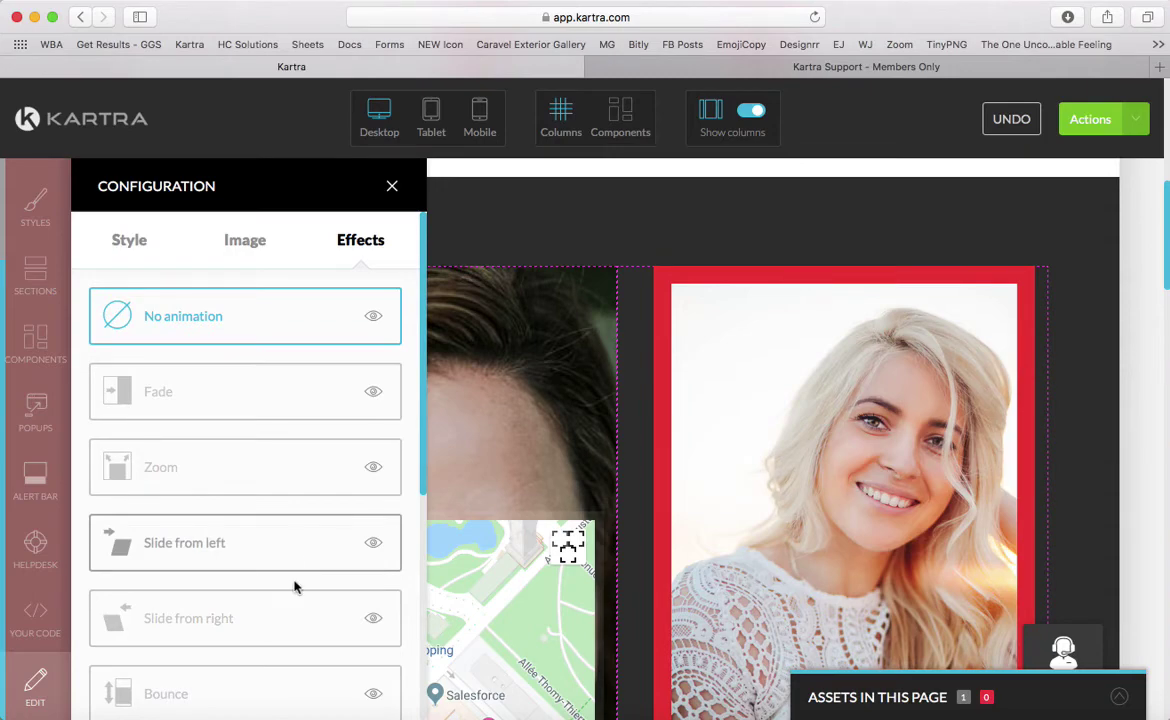
scroll(295, 585, "down", 2)
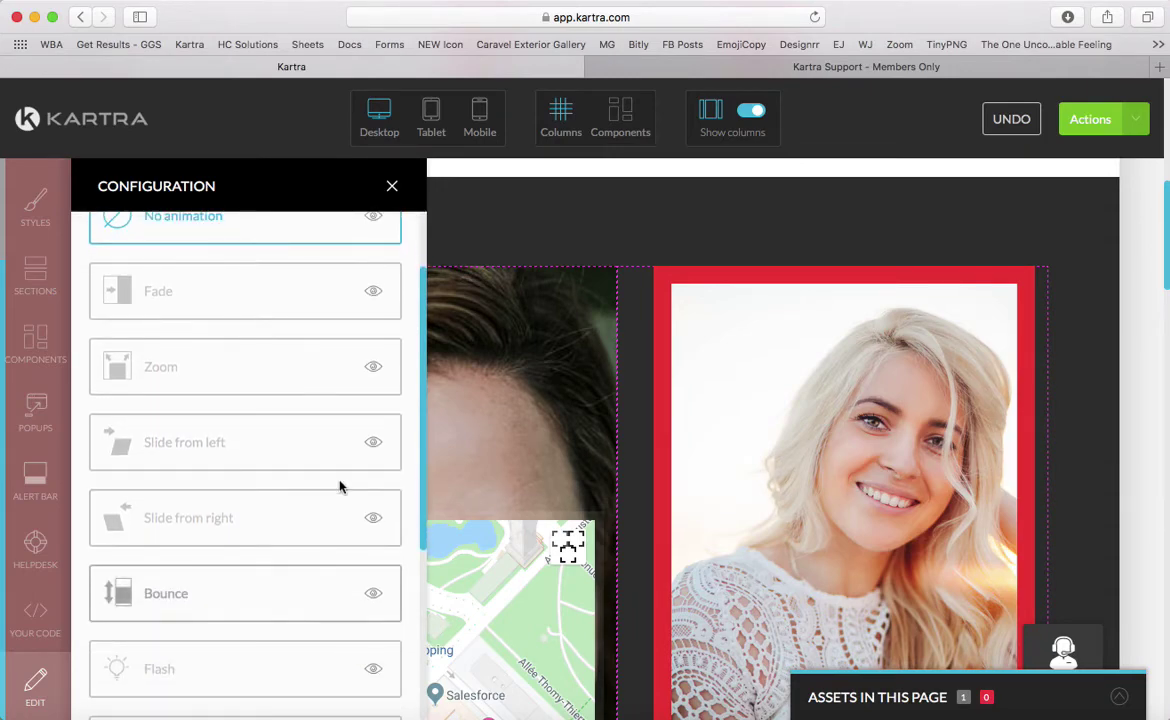
Step: Preview the Fade, Zoom, Slide from left and Slide from right animations on the blonde woman's photo column
left_click(374, 293)
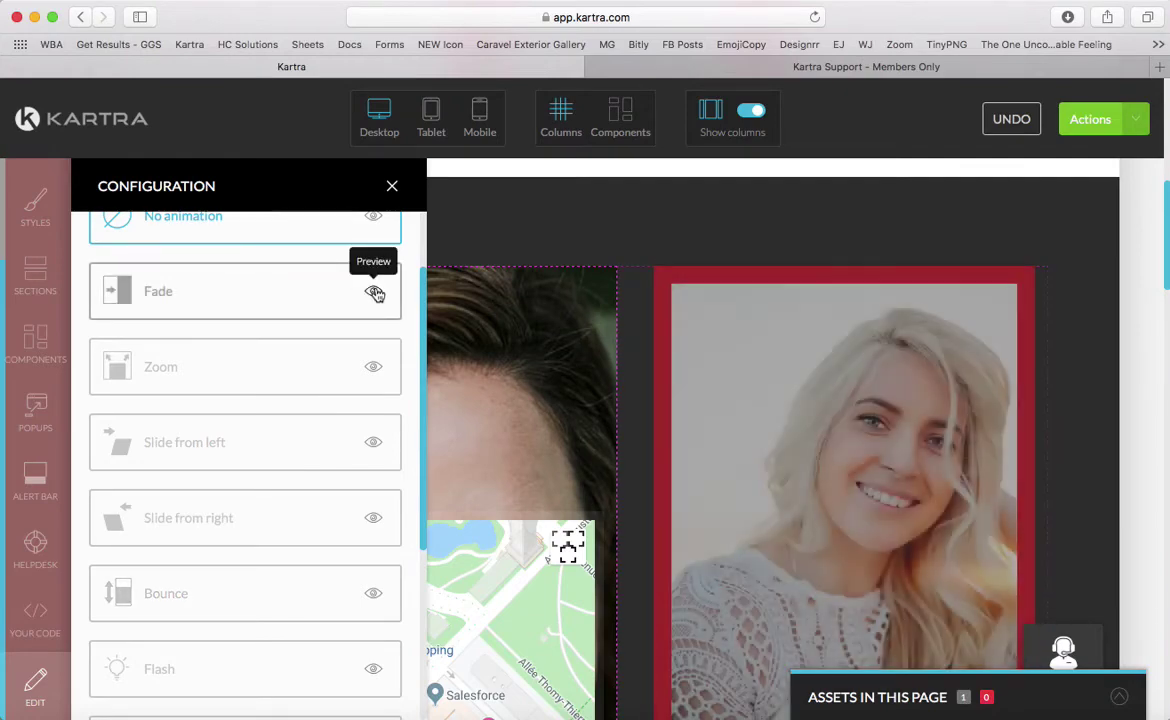
left_click(373, 372)
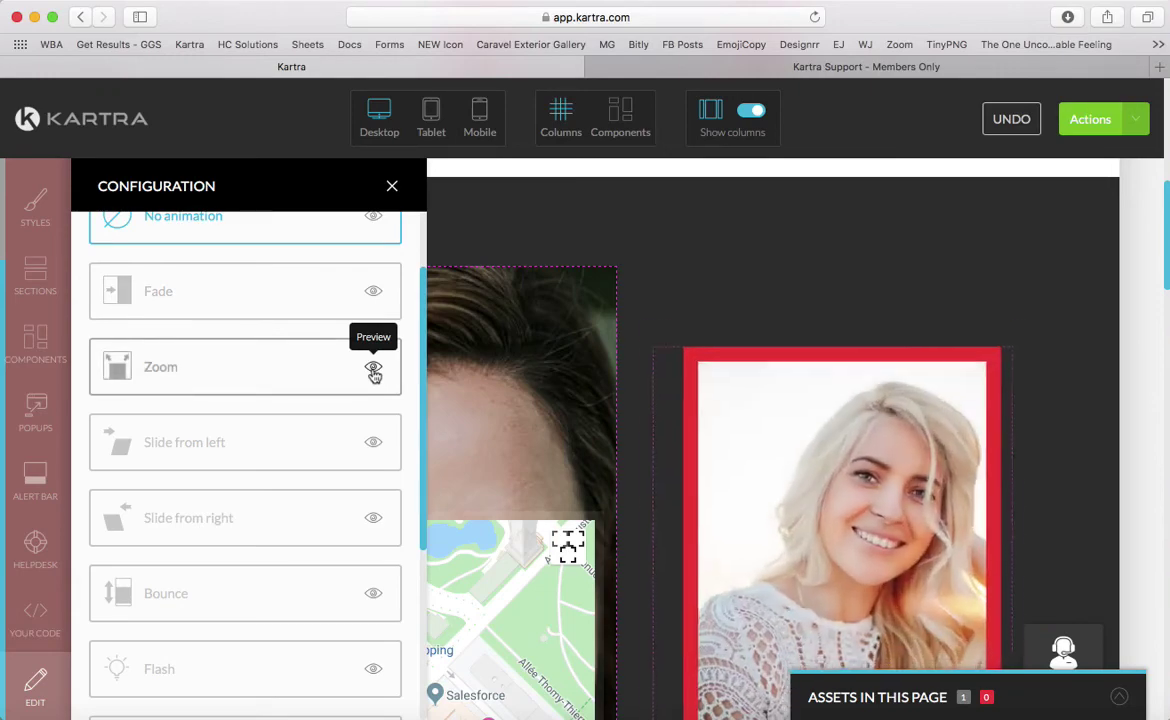
scroll(340, 480, "down", 3)
left_click(375, 336)
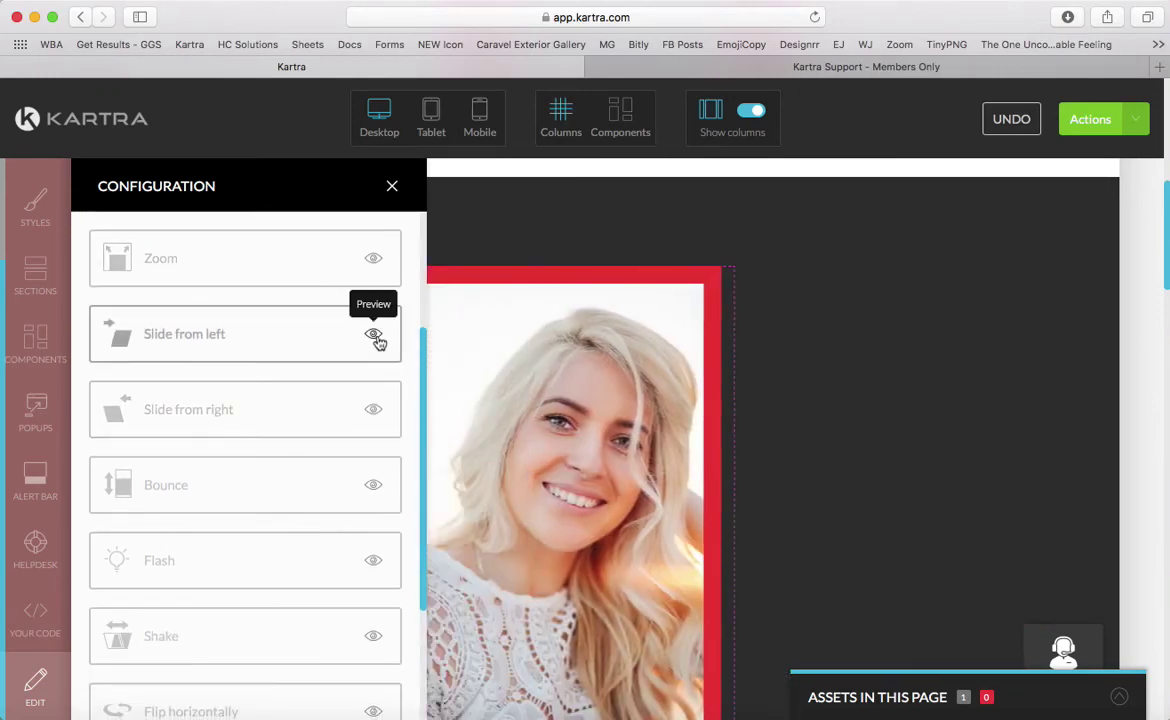
left_click(376, 411)
scroll(279, 511, "down", 2)
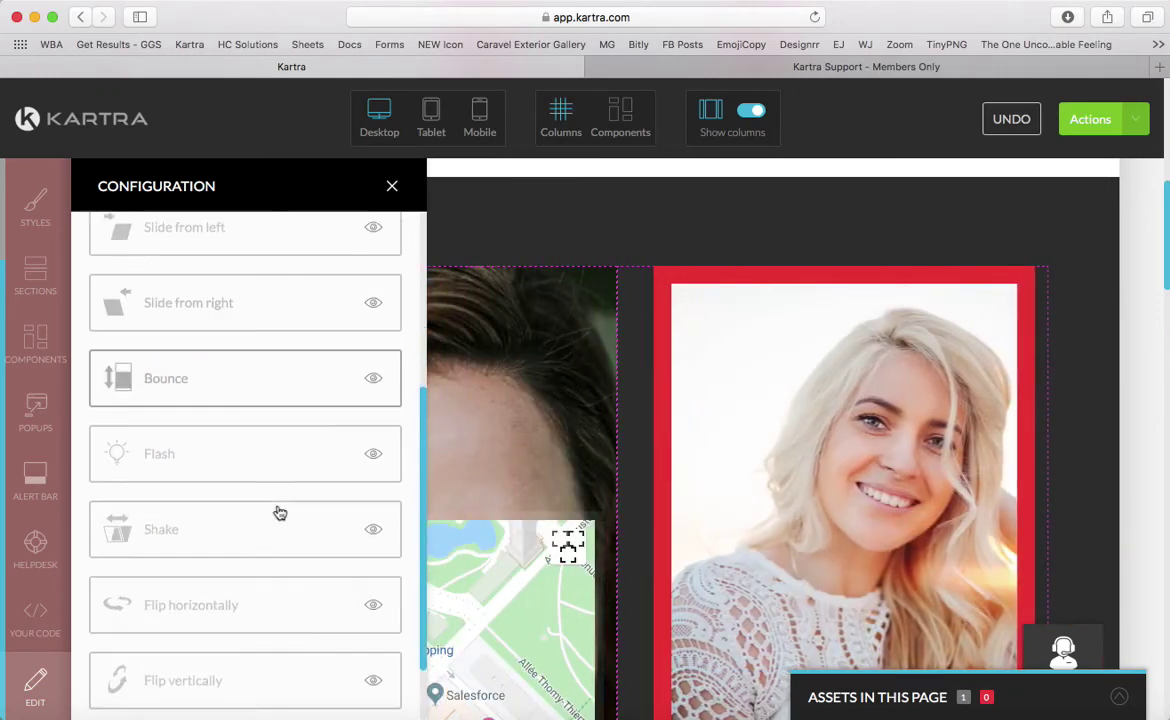
Step: Preview the Bounce, Shake, Flip horizontally and Flip vertically animations on the photo column, and close the configuration without applying any
left_click(373, 377)
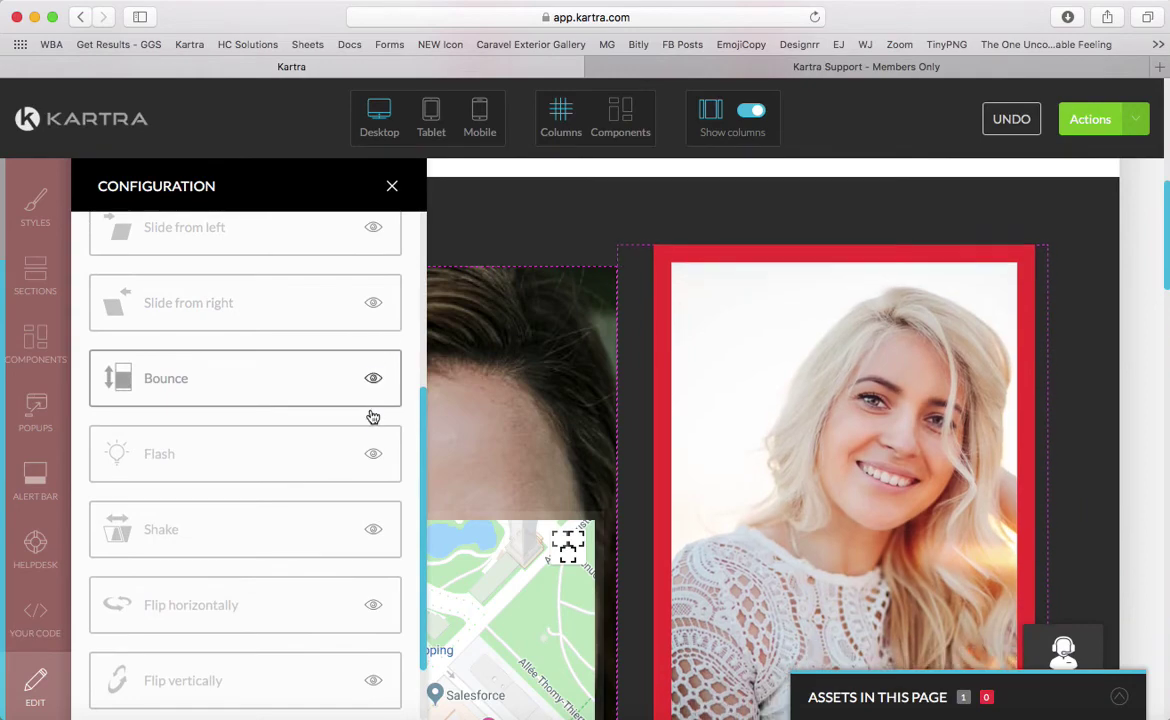
scroll(230, 507, "down", 2)
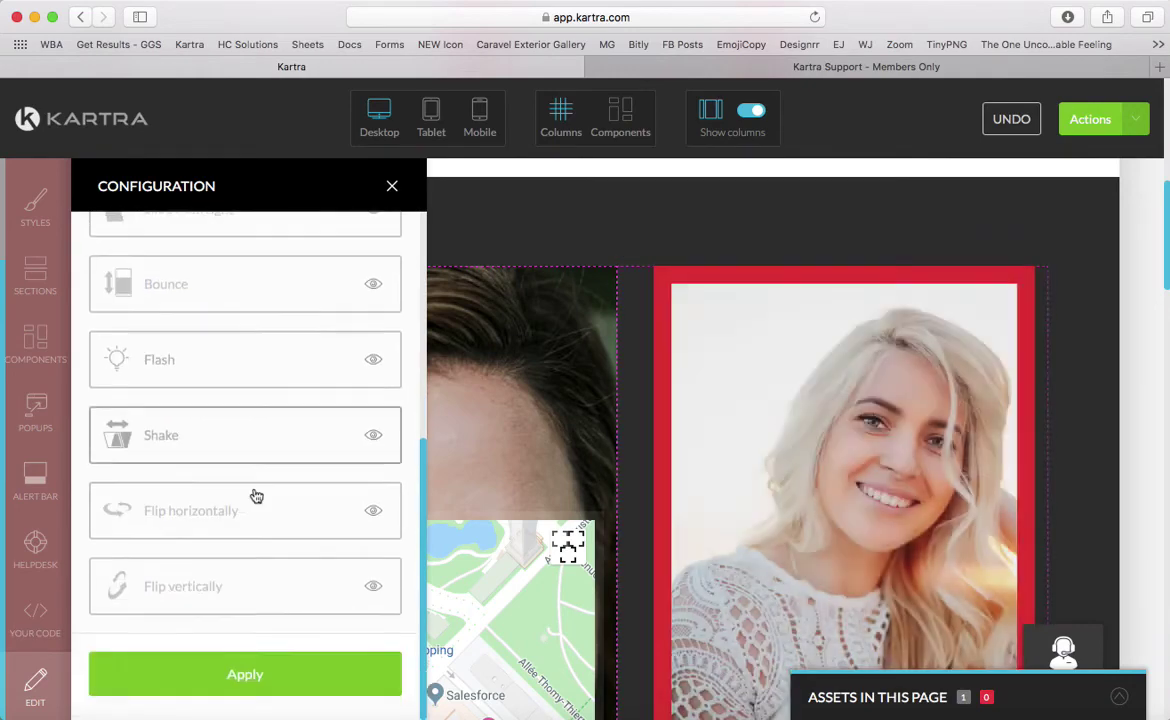
left_click(373, 441)
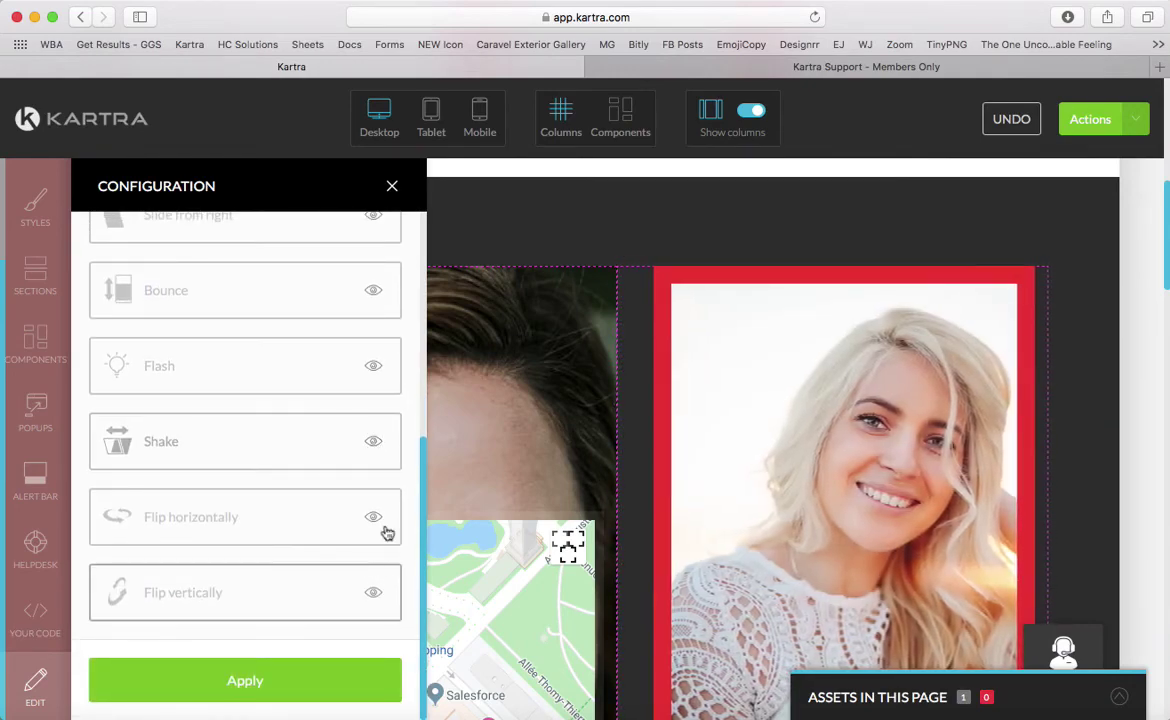
left_click(373, 517)
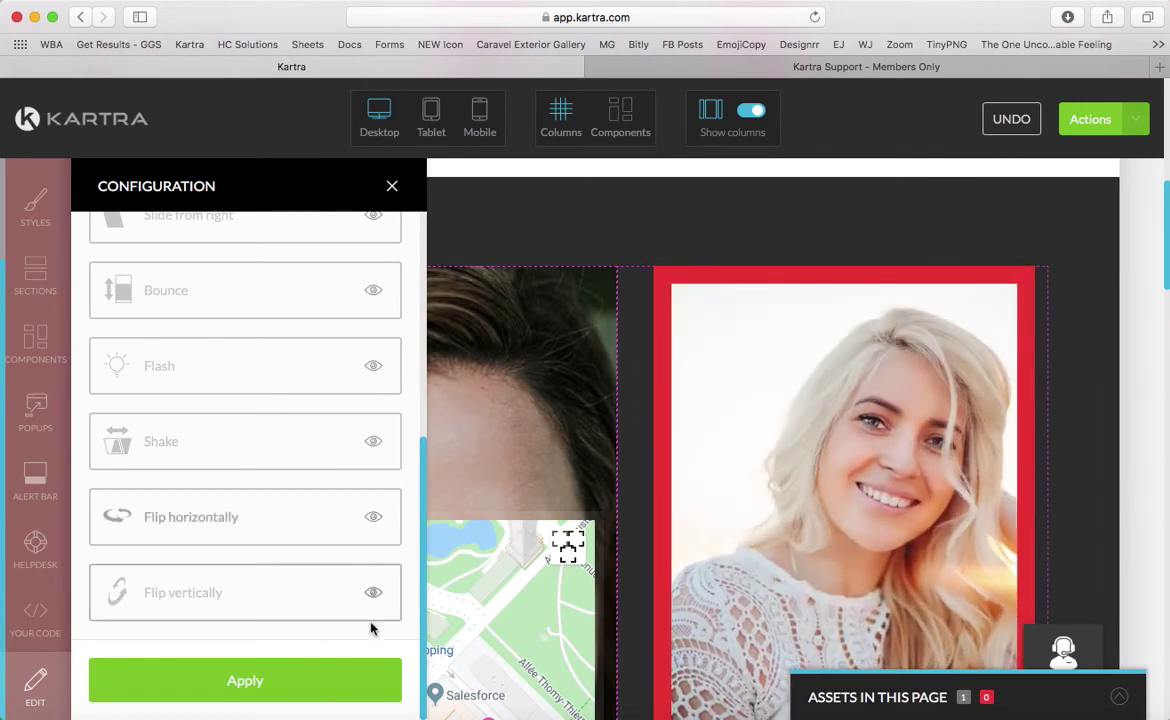
left_click(373, 593)
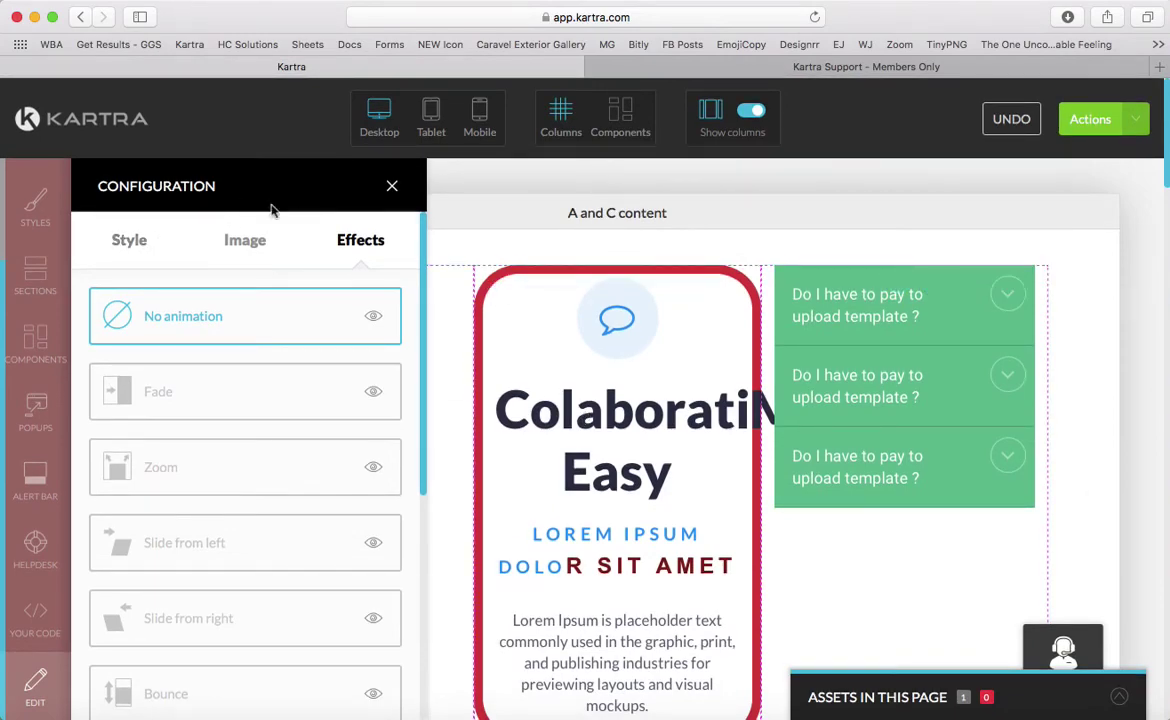
left_click(392, 190)
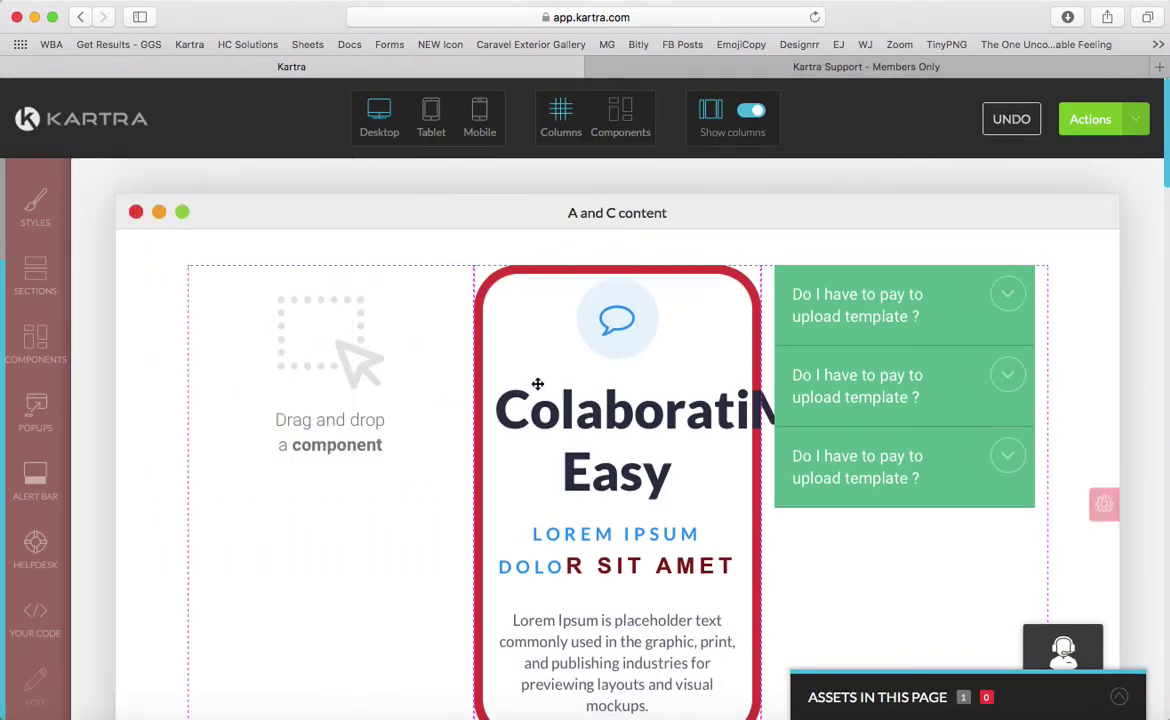
Step: Publish the page live using the page link option and select its direct link
scroll(536, 384, "down", 15)
scroll(537, 383, "down", 10)
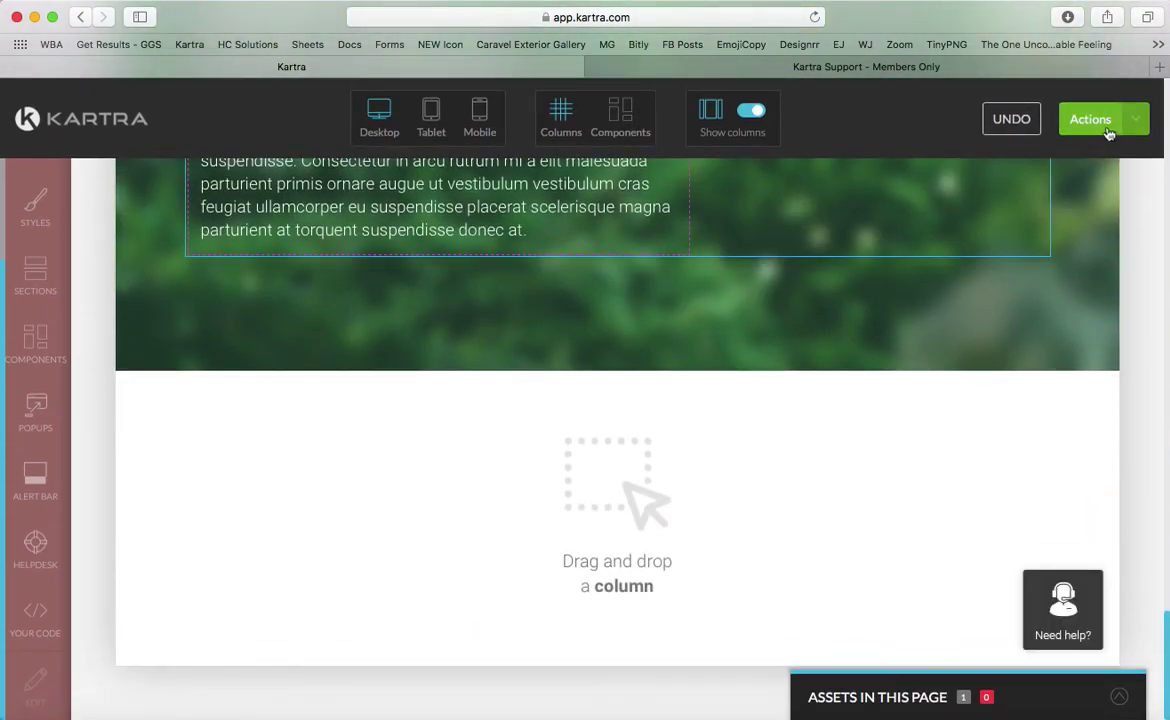
scroll(716, 445, "up", 2)
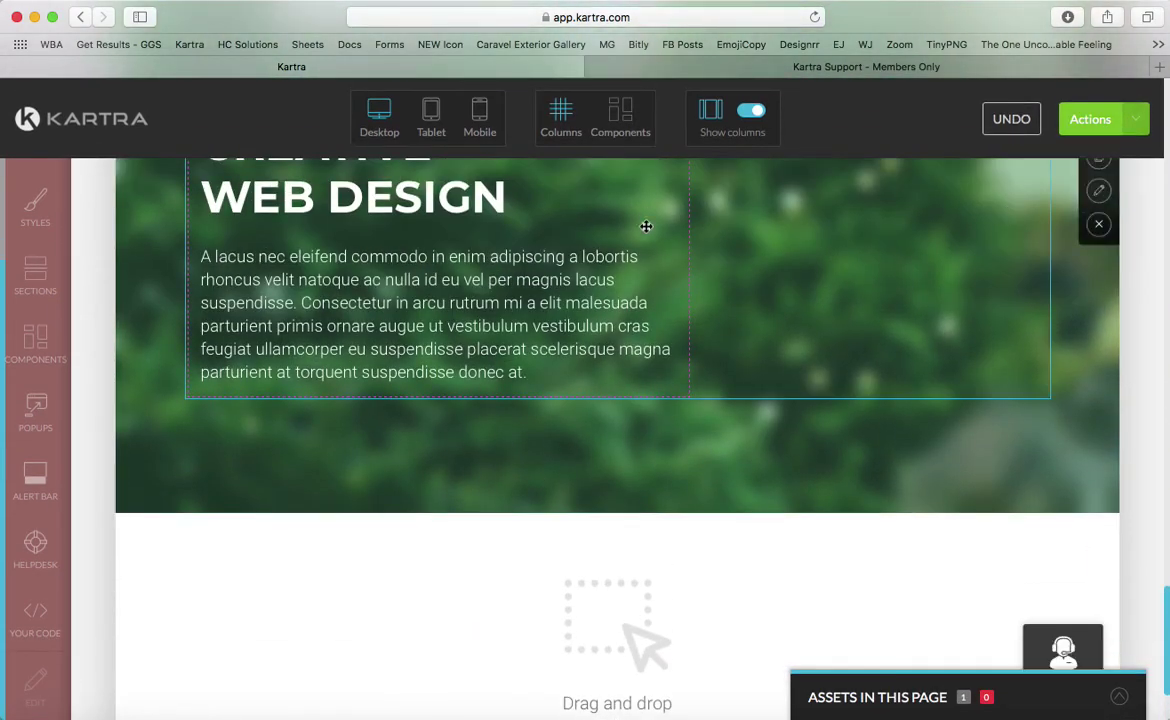
scroll(635, 250, "up", 7)
left_click(1079, 114)
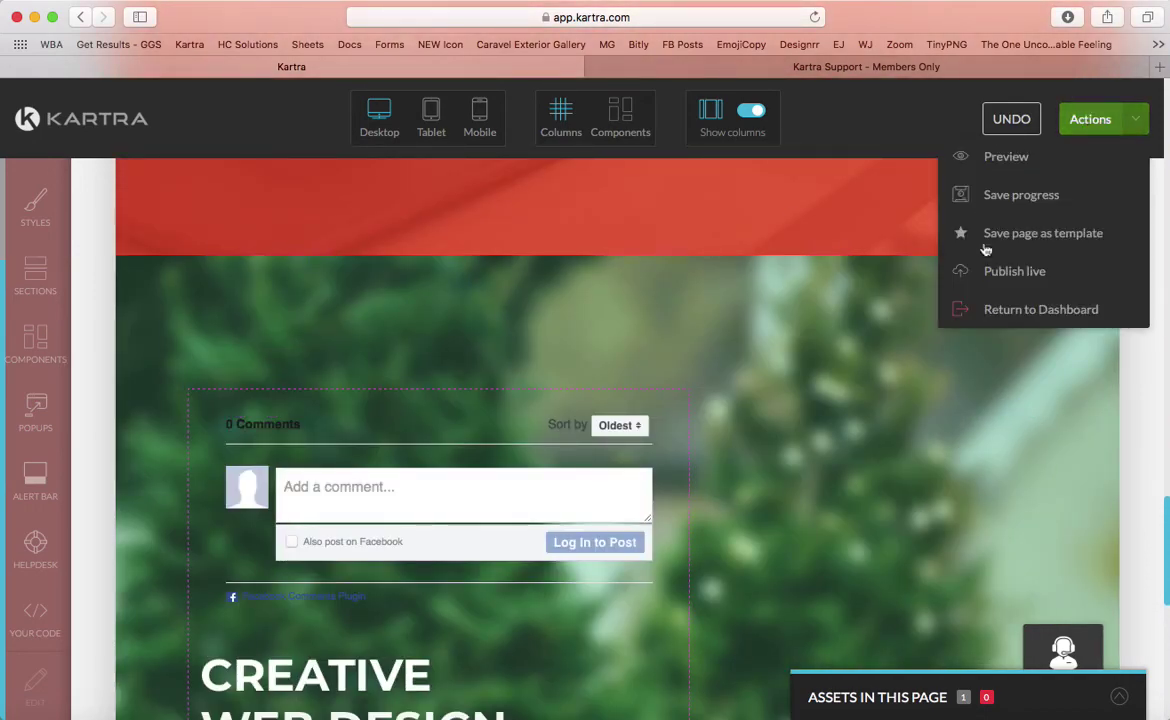
left_click(1007, 273)
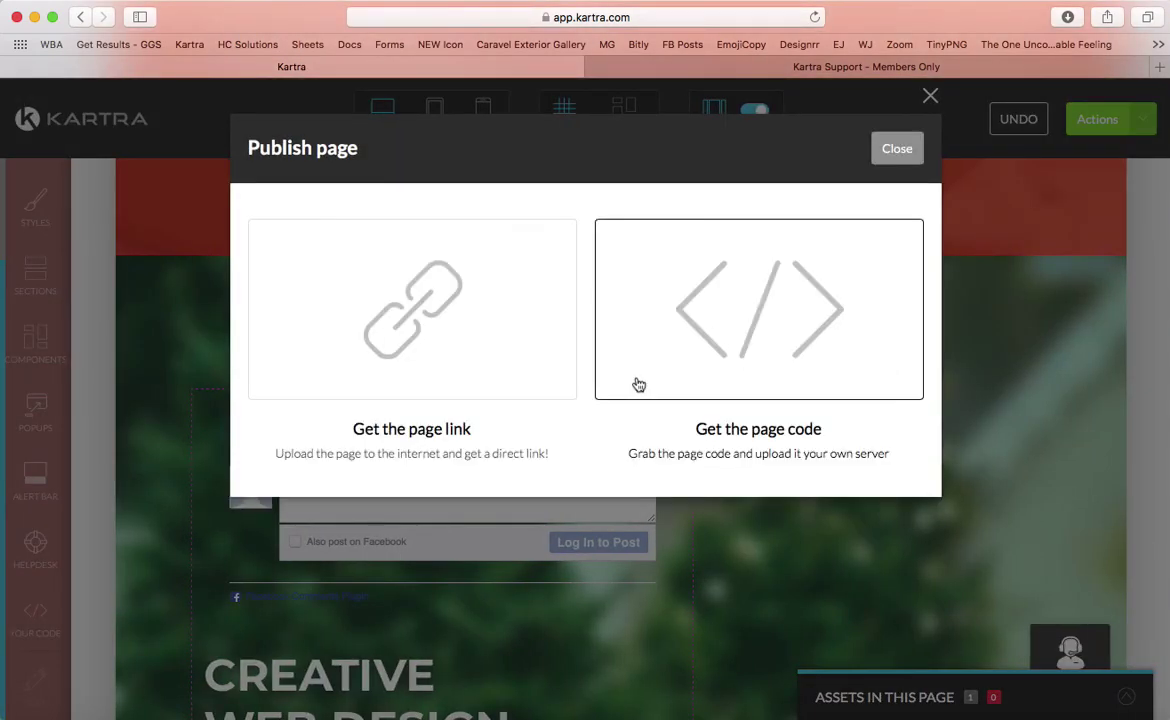
left_click(318, 296)
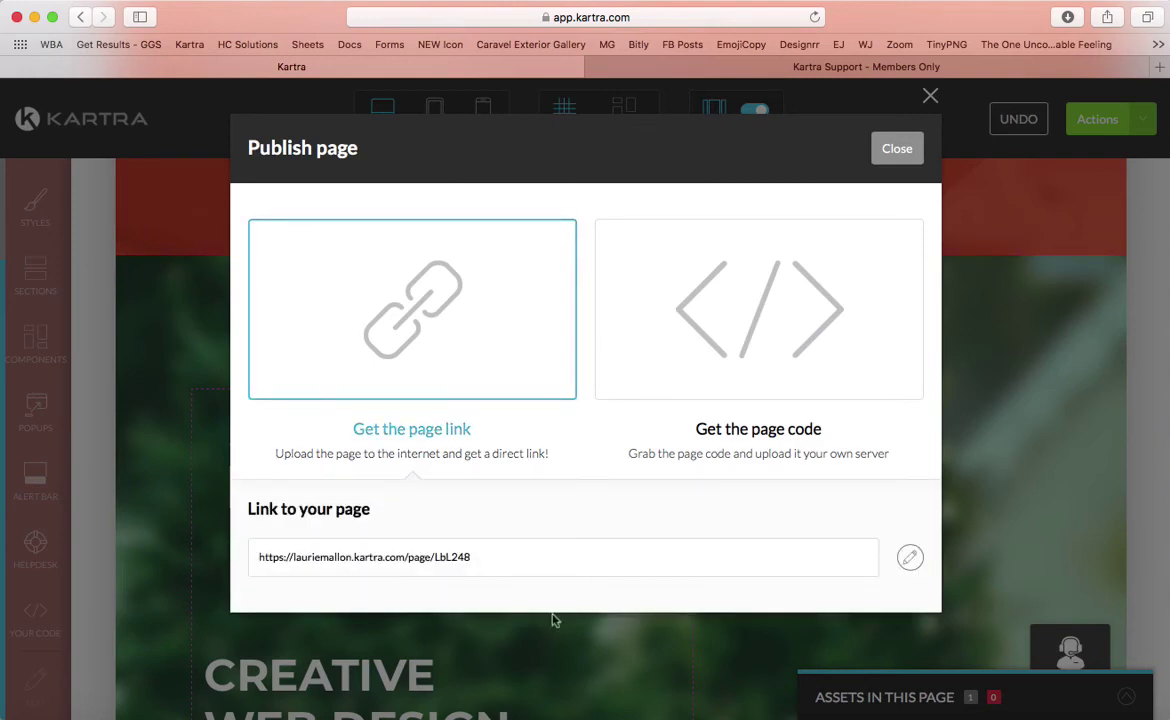
left_click_drag(472, 557, 228, 556)
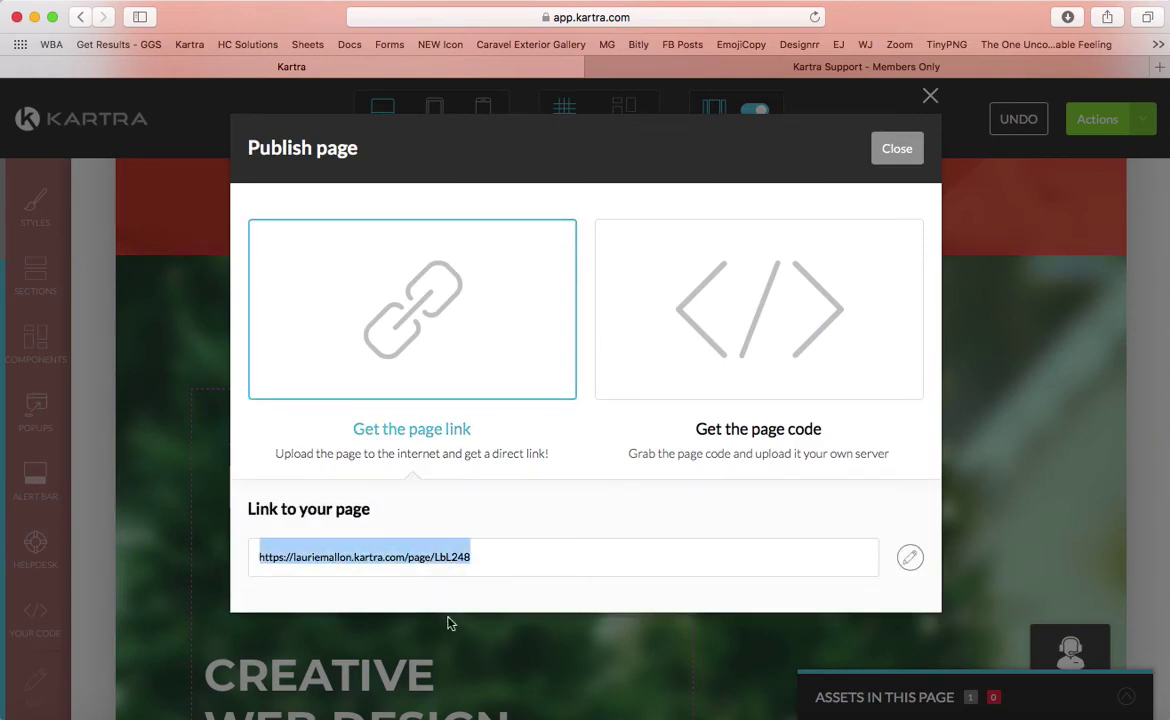
Step: Check the embed code option for publishing on an own server, and return to the page link option
left_click(801, 297)
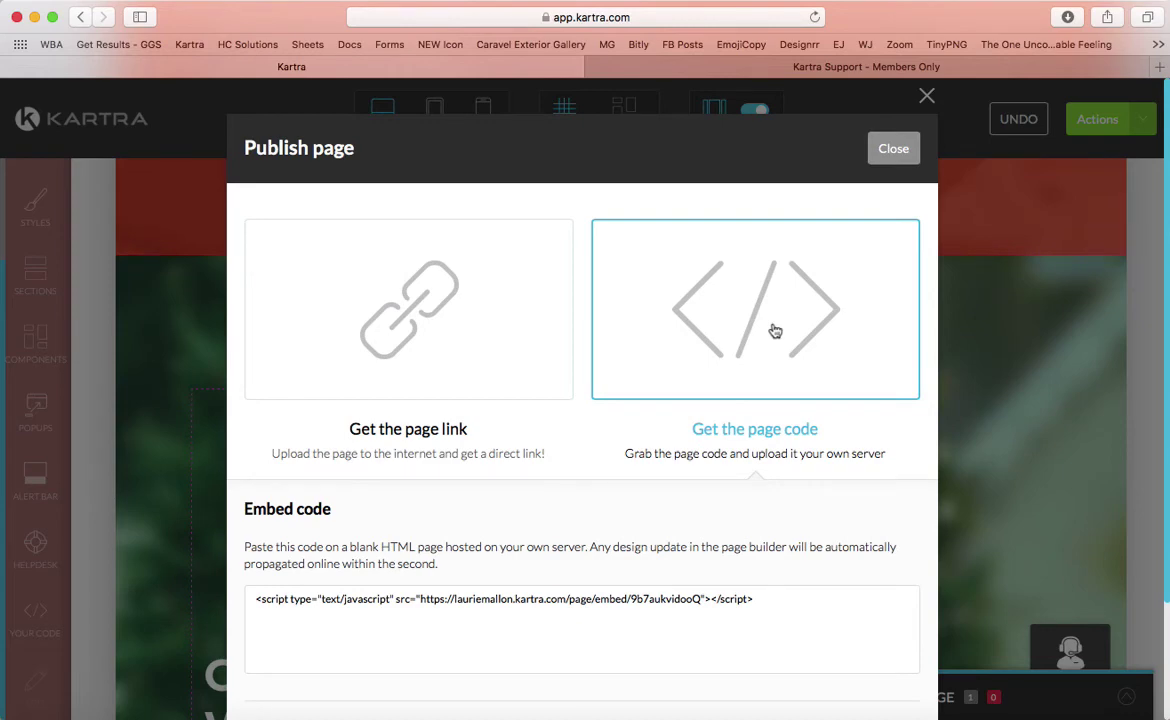
left_click(435, 271)
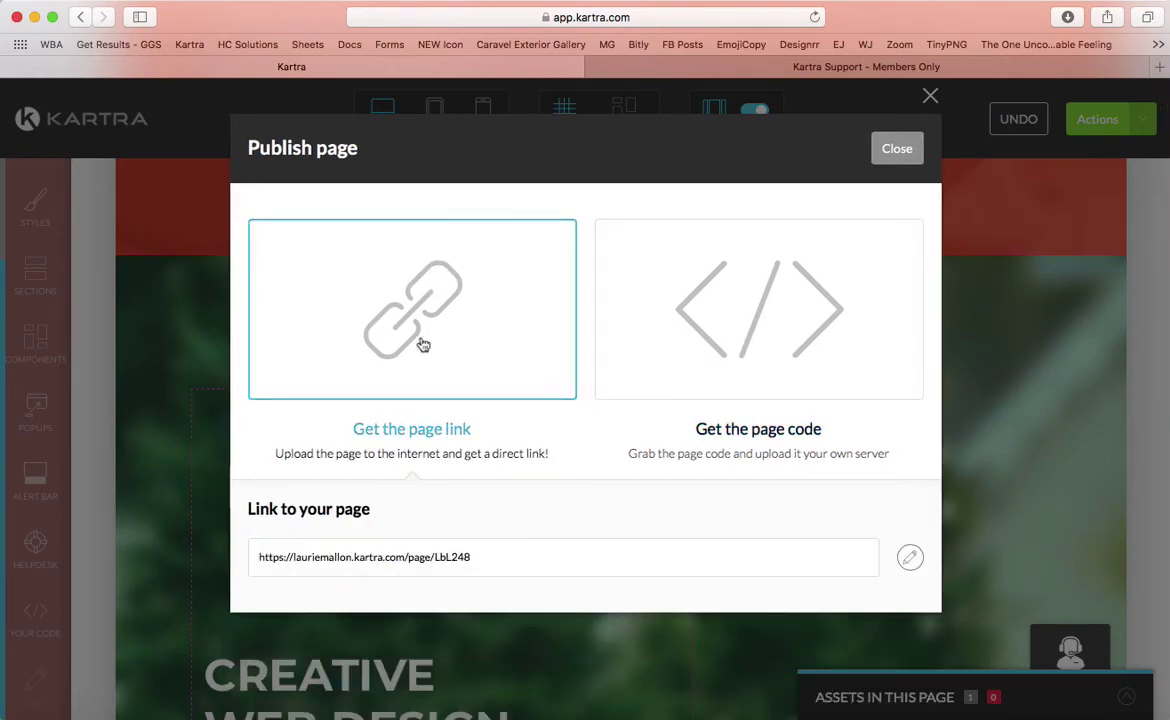
left_click_drag(697, 537, 521, 563)
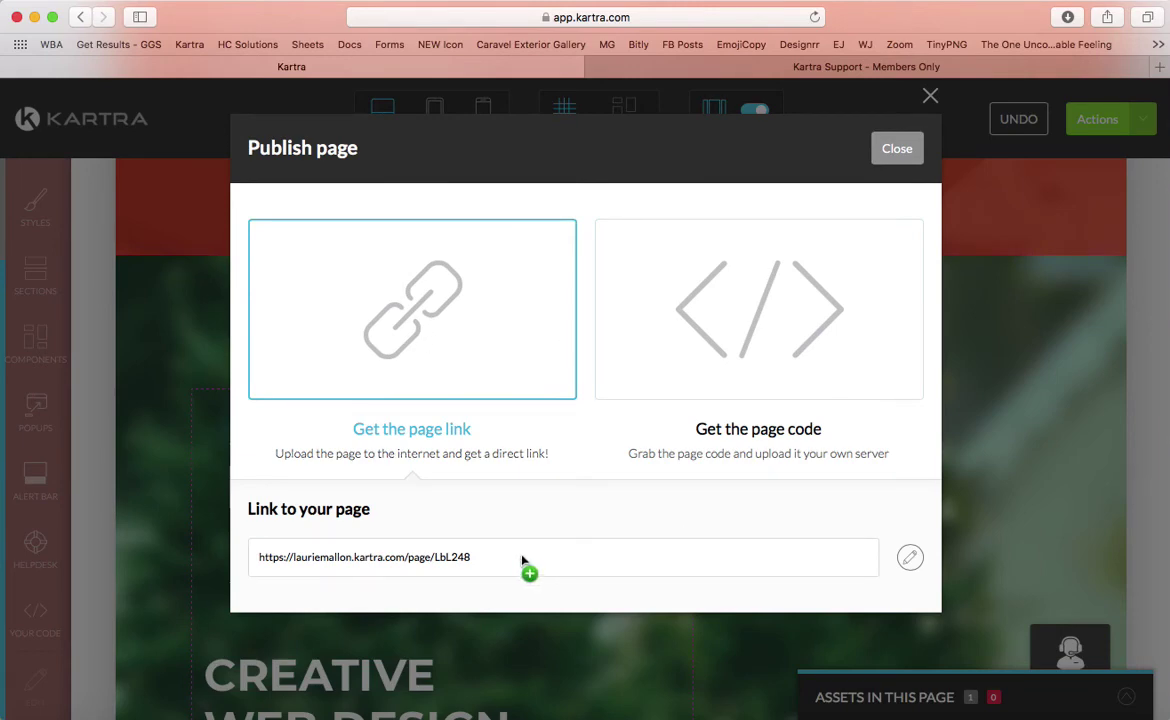
mouse_move(521, 563)
left_mouse_down()
mouse_move(326, 558)
mouse_move(888, 603)
left_mouse_up()
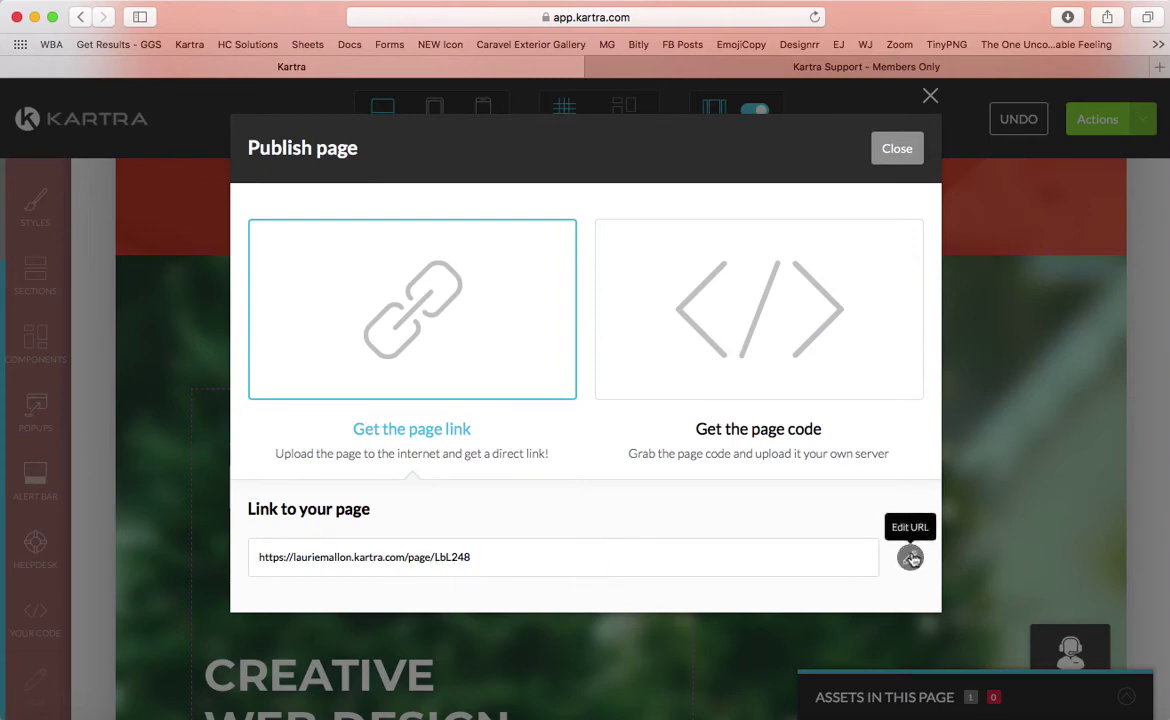
Step: Edit the page URL and choose the custom www domain in place of the Kartra subdomain
left_click(910, 558)
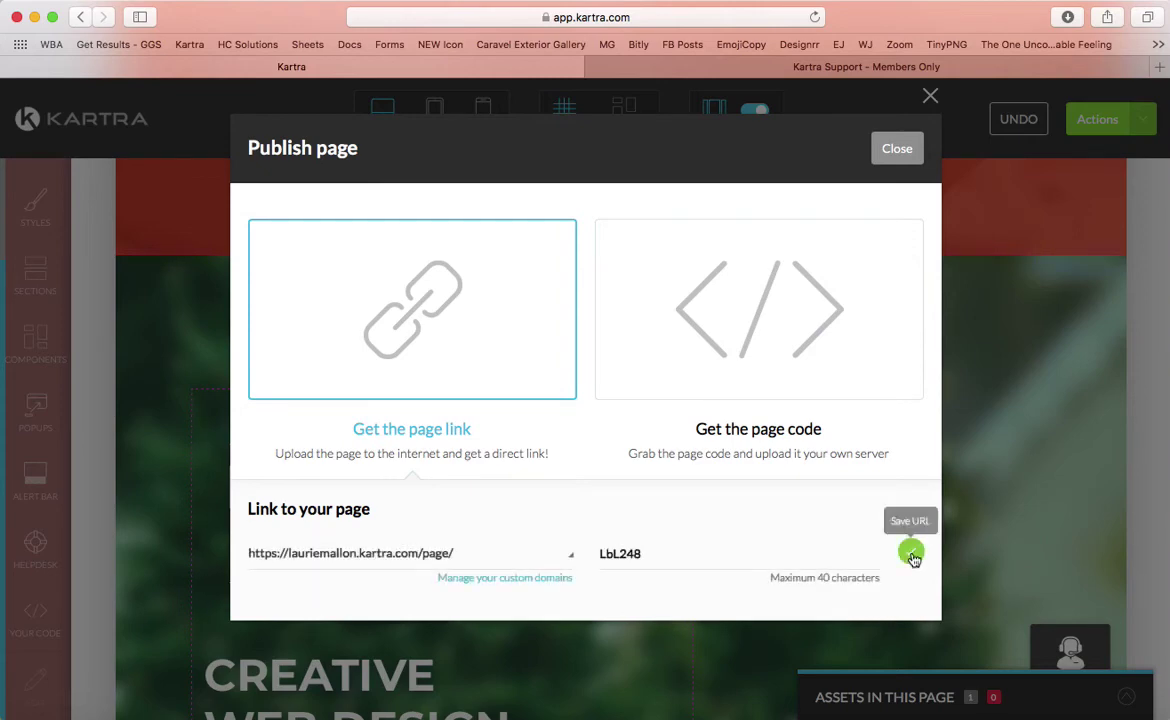
left_click(573, 562)
left_click(372, 621)
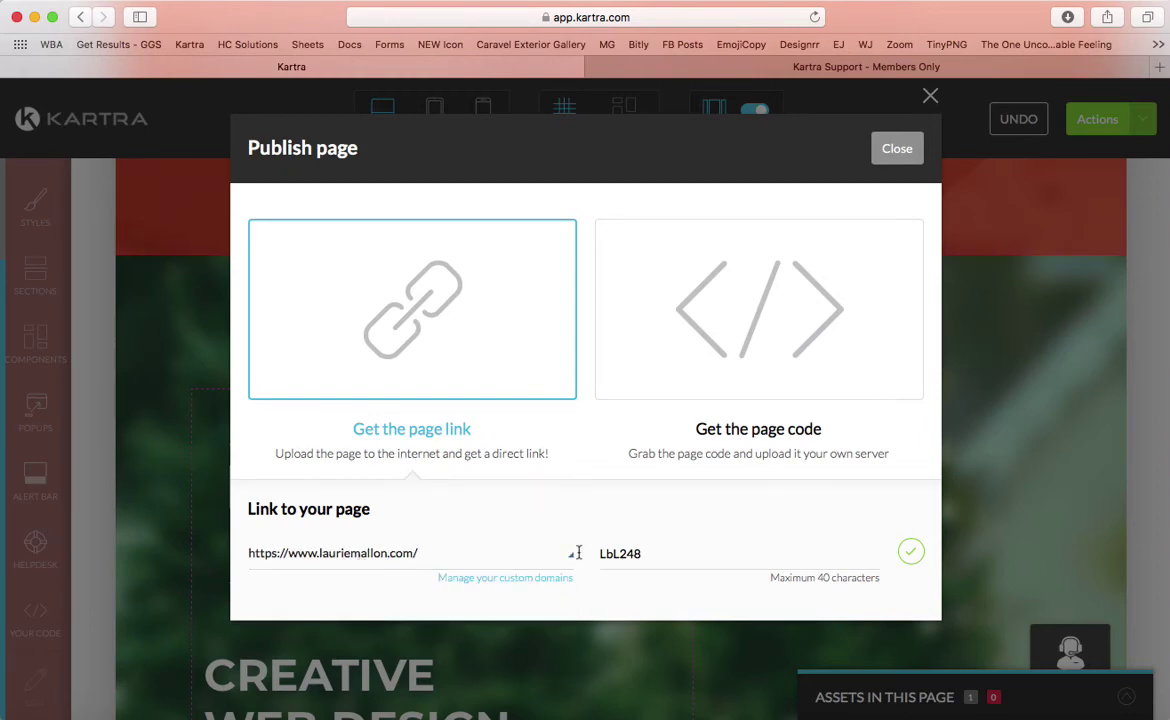
Step: Set the page URL ending to "webdesign", save and select the link, and close the publishing window
left_click_drag(641, 553, 583, 557)
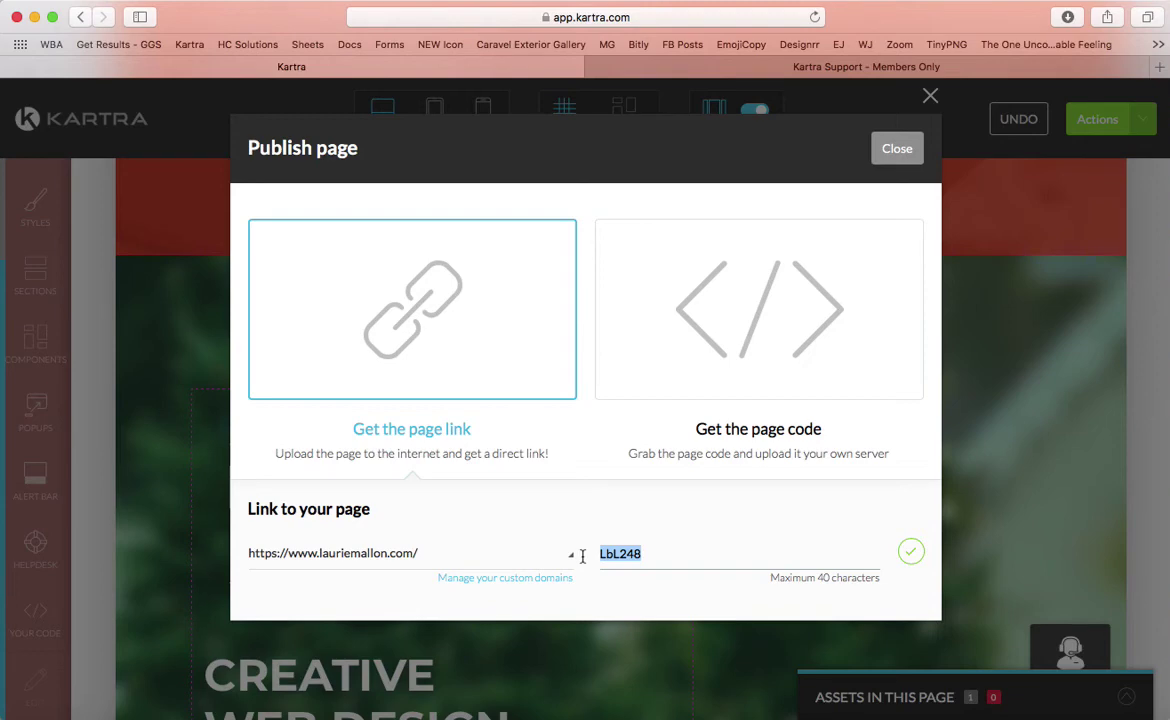
type("webs")
key("BackSpace")
type("design")
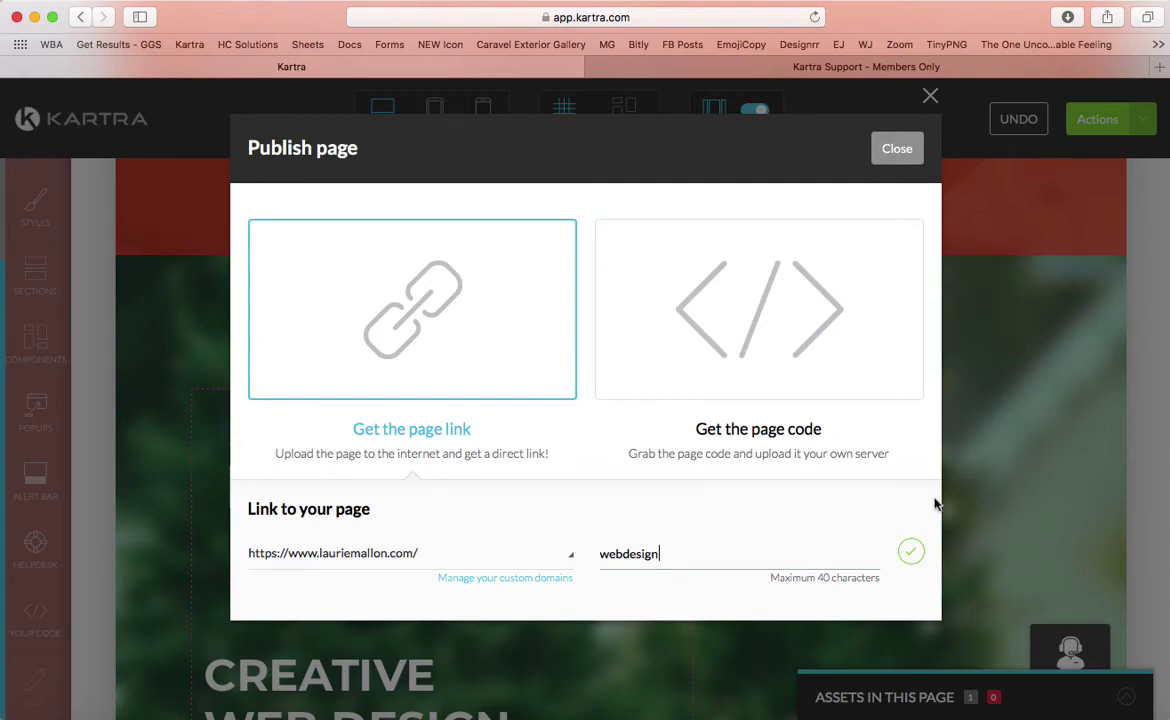
left_click(911, 558)
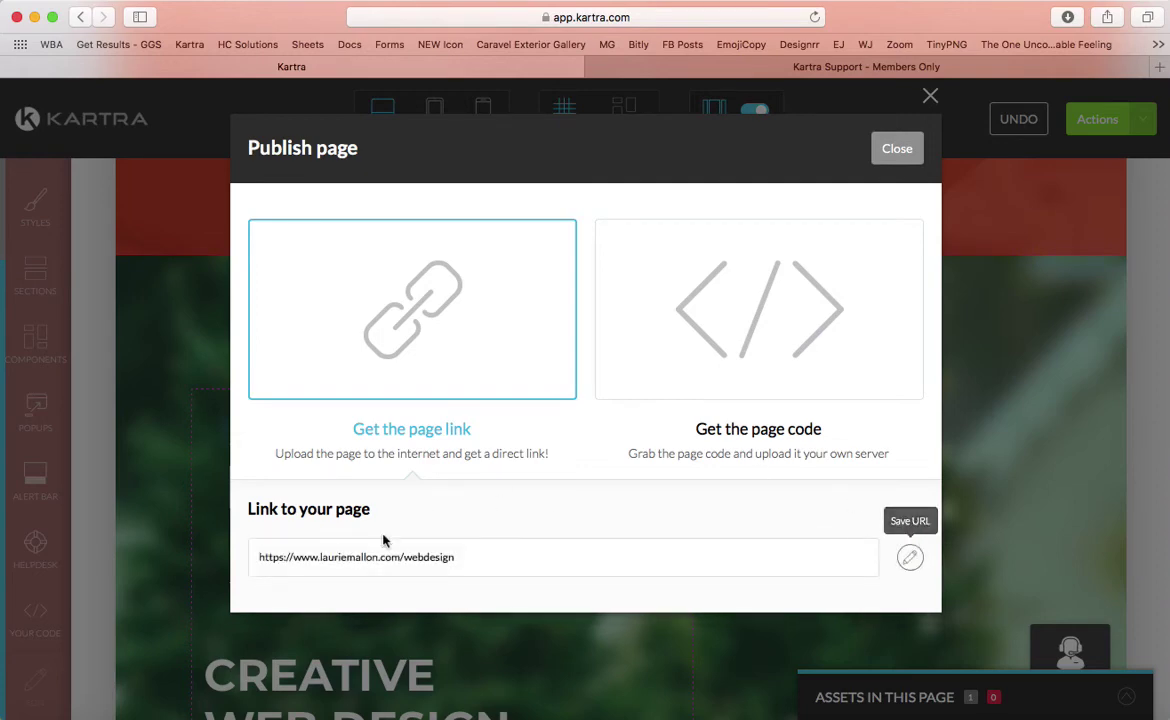
left_click_drag(477, 565, 519, 561)
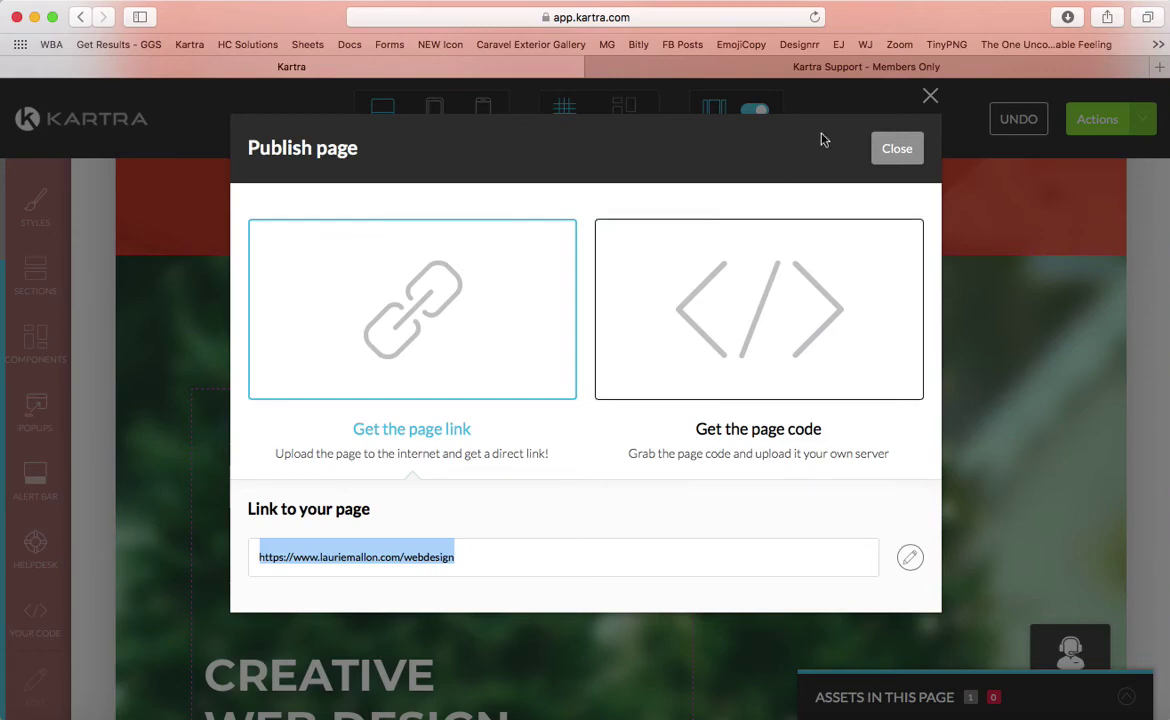
left_click(905, 158)
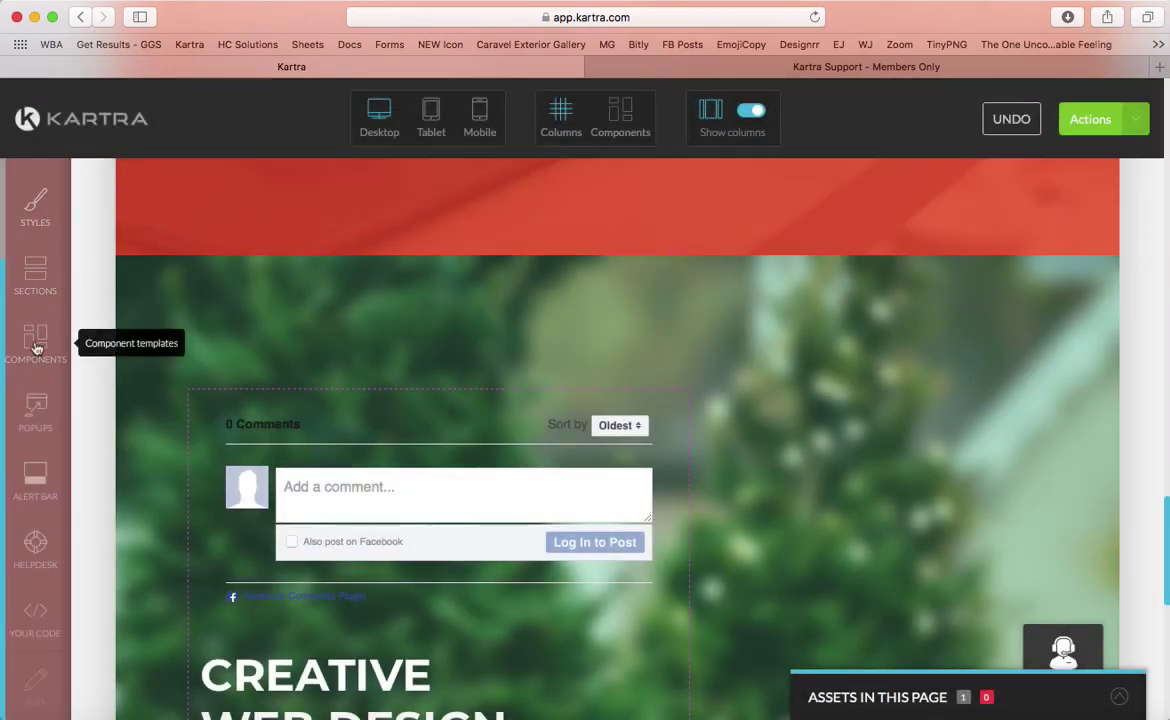
Step: Assign the page to the "Jumpstart Basic" site and dismiss the assignment confirmation
scroll(37, 344, "up", 5)
scroll(207, 263, "up", 10)
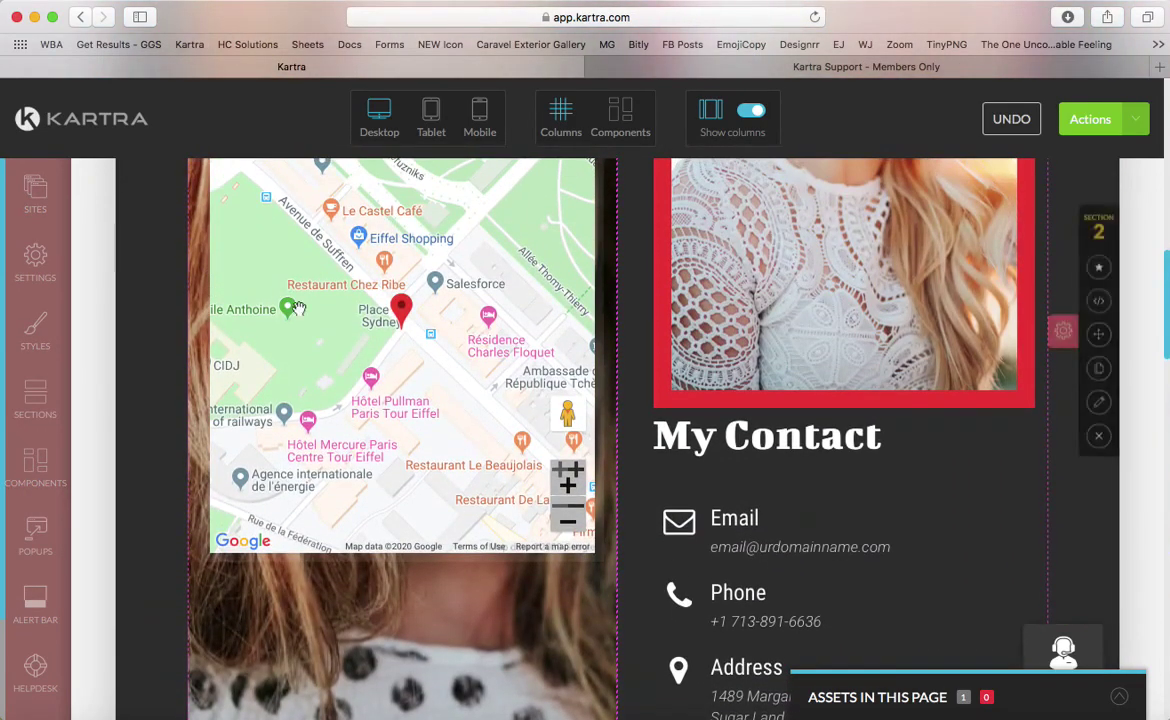
scroll(420, 318, "up", 5)
scroll(567, 362, "up", 1)
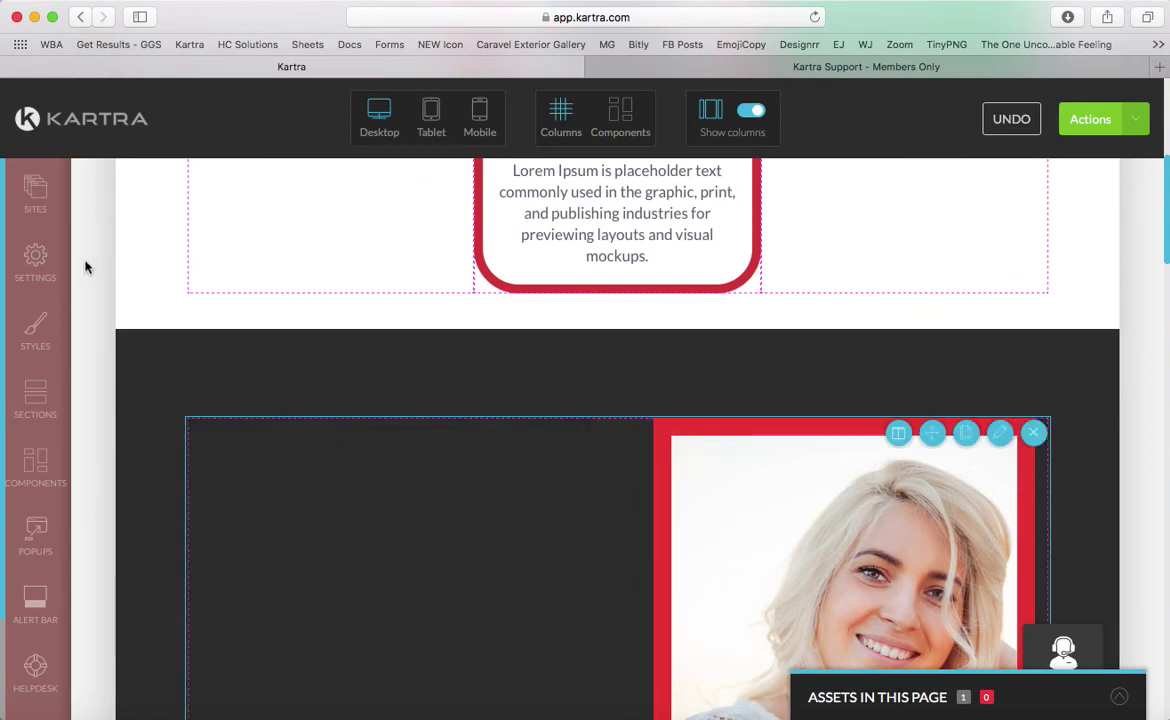
left_click(35, 195)
left_click(160, 332)
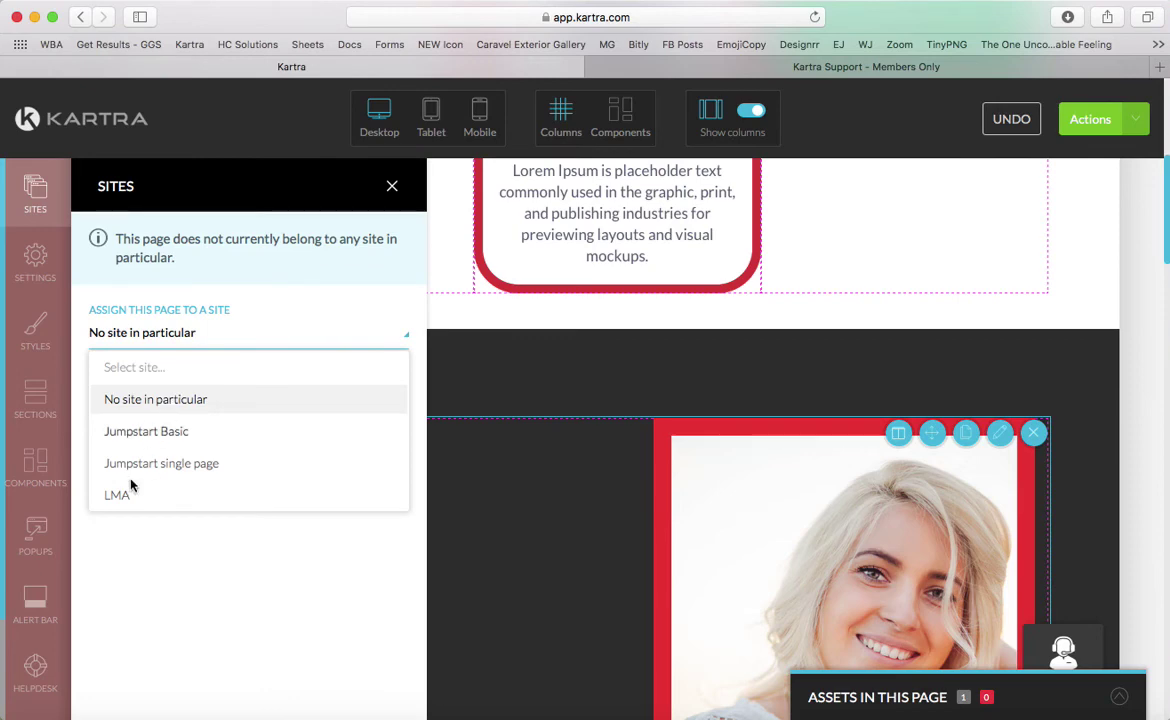
left_click(210, 276)
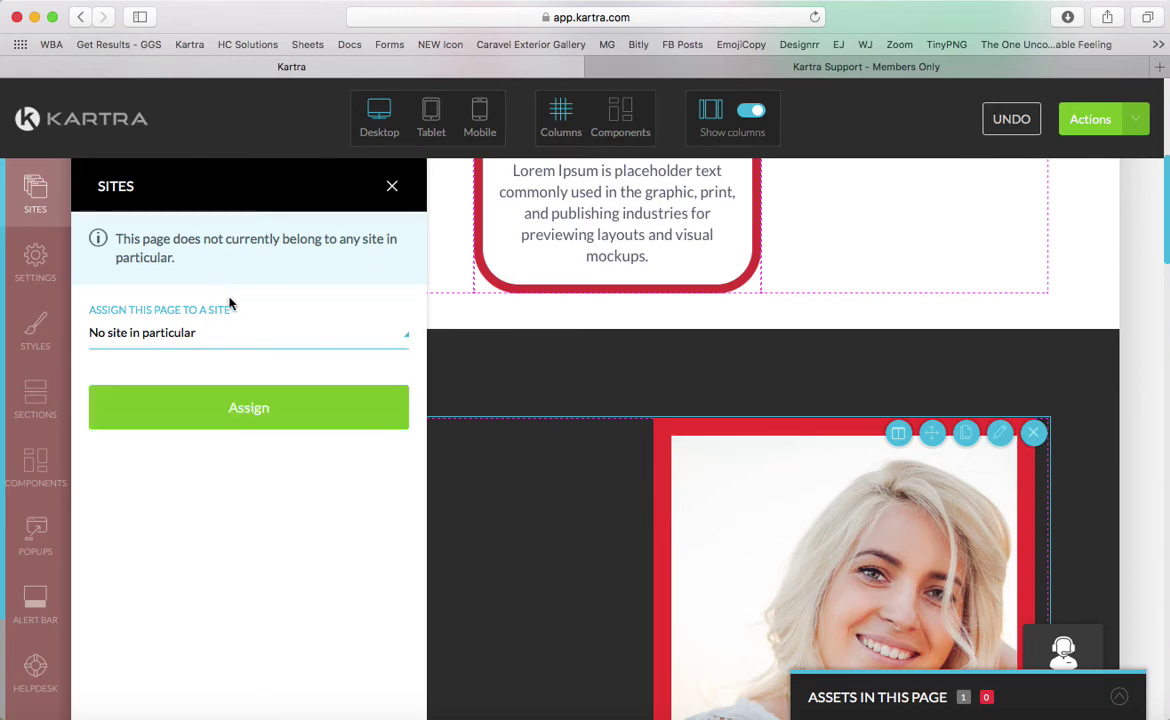
left_click(162, 333)
left_click(165, 400)
left_click(132, 333)
left_click(145, 431)
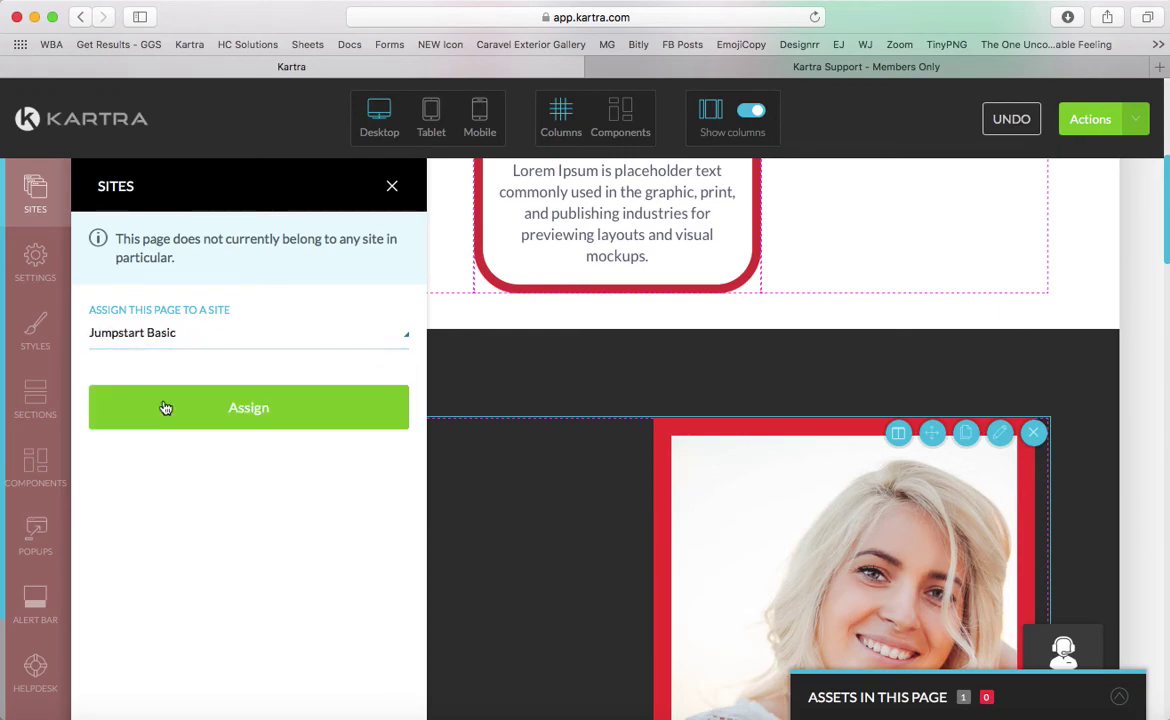
left_click(163, 405)
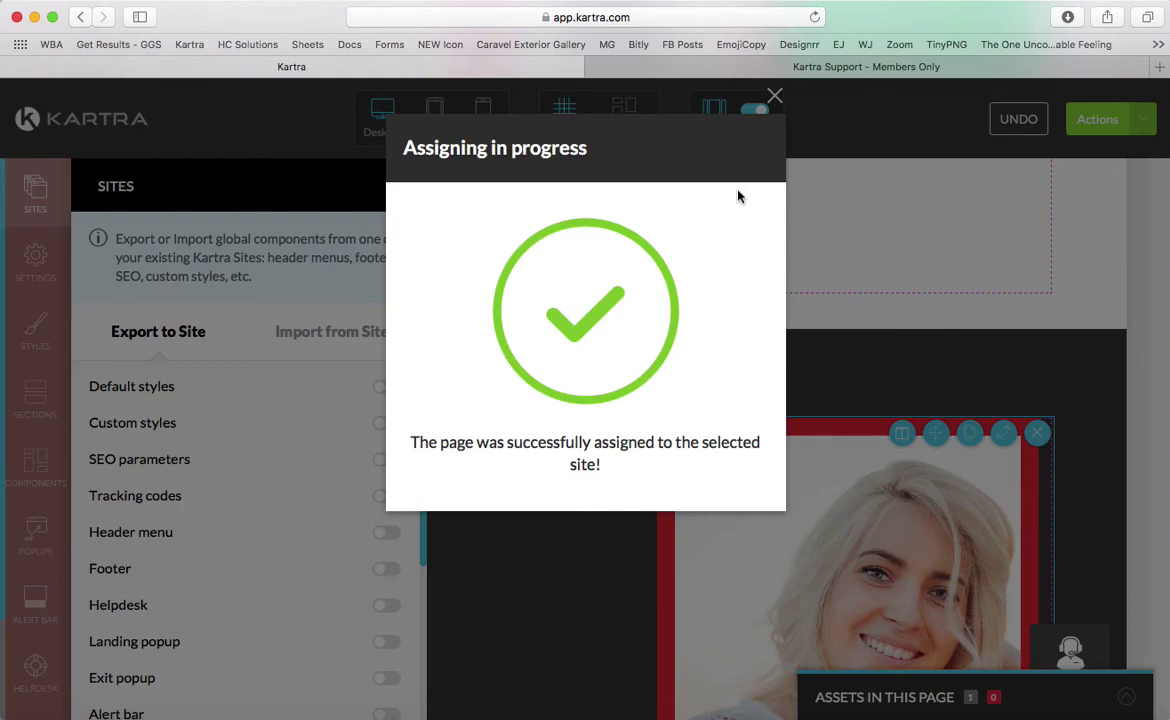
left_click(775, 96)
Step: Enable the header menu and footer for export to the site, and check the list of pages the export can apply to
scroll(303, 392, "down", 3)
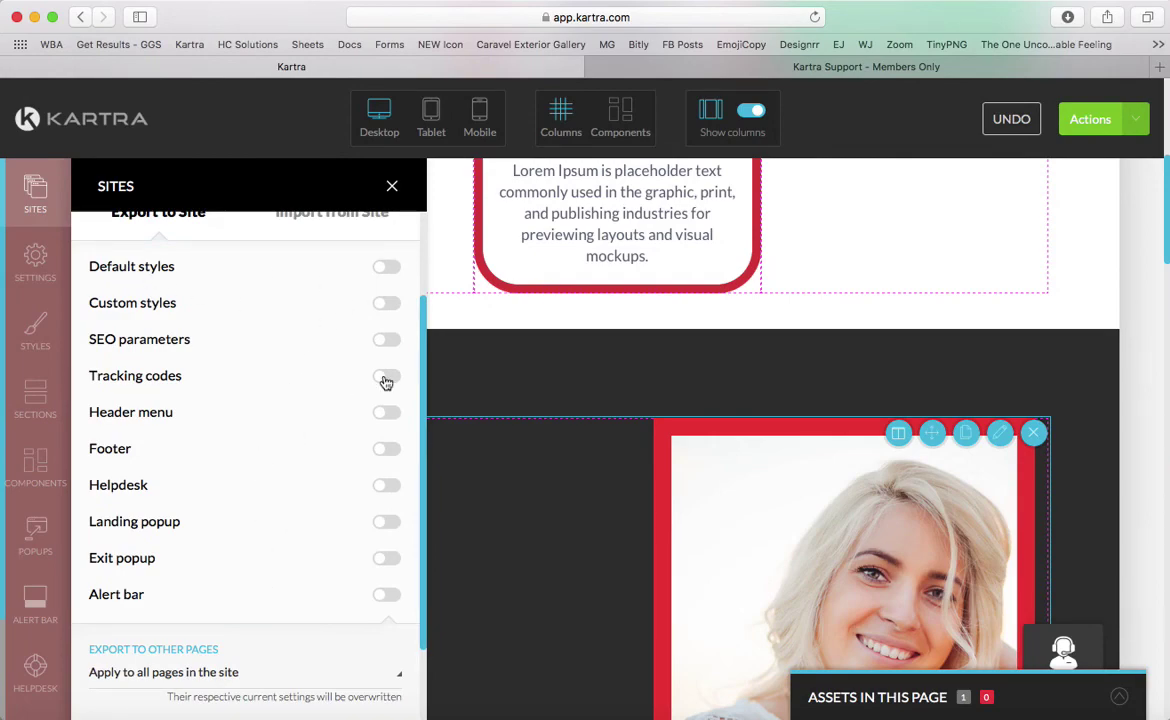
left_click(388, 449)
left_click(391, 415)
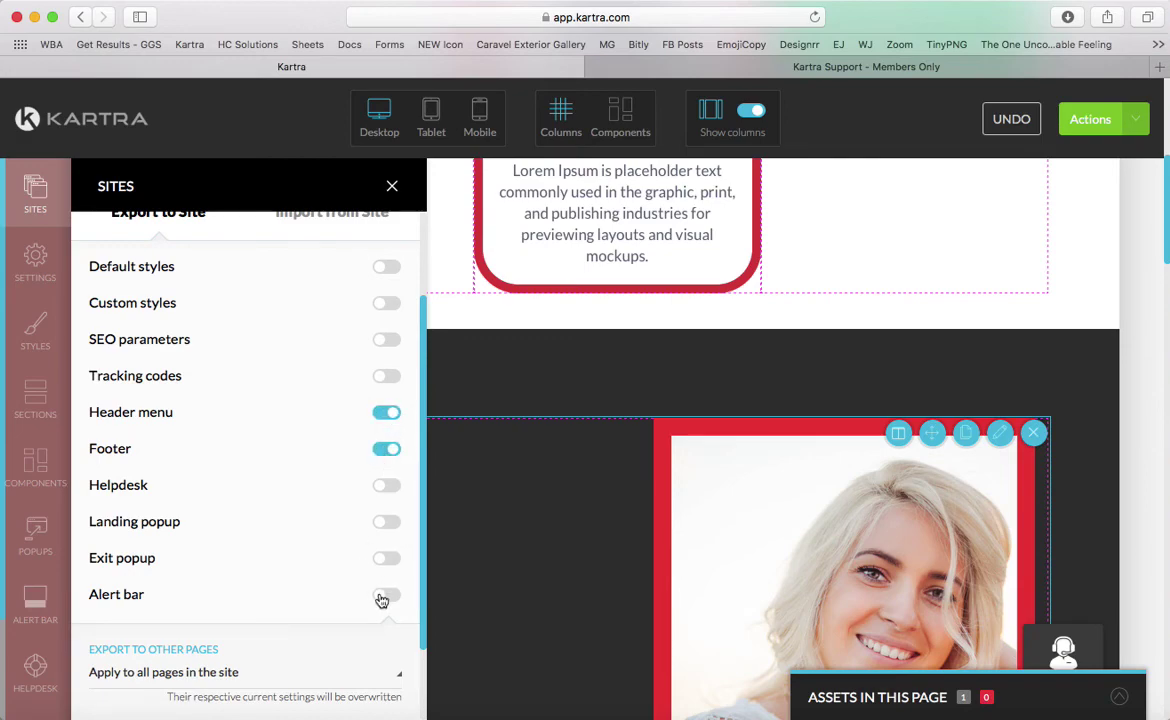
scroll(379, 598, "down", 2)
left_click(218, 578)
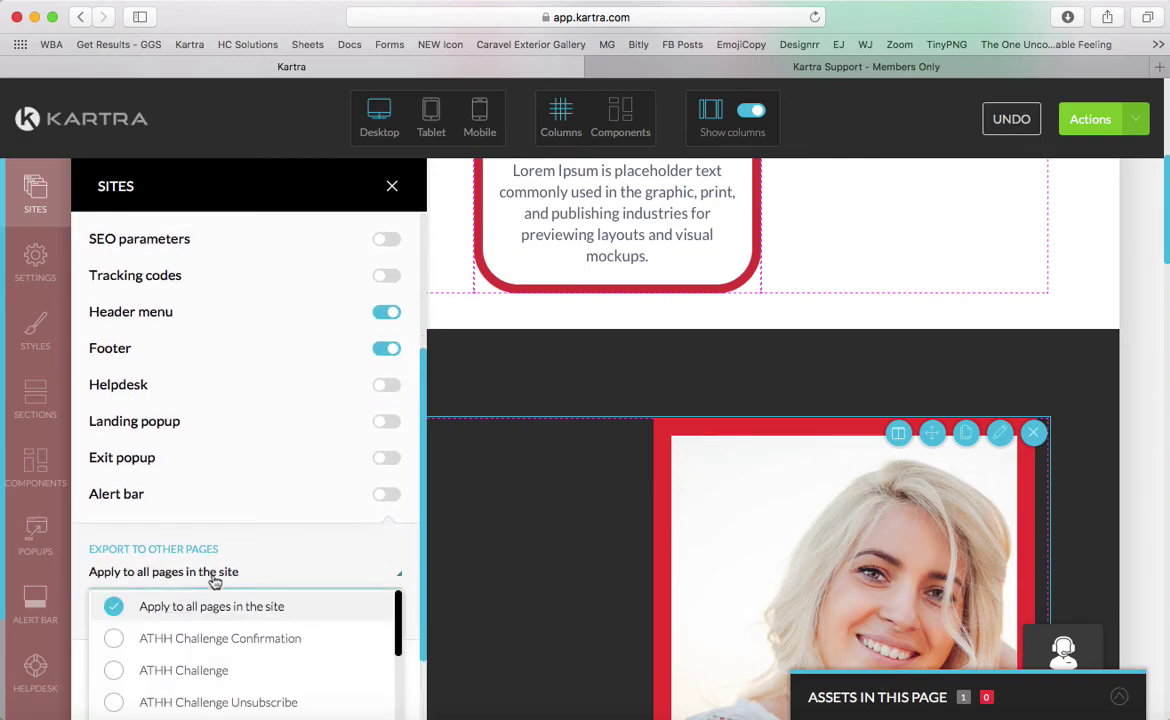
left_click(220, 570)
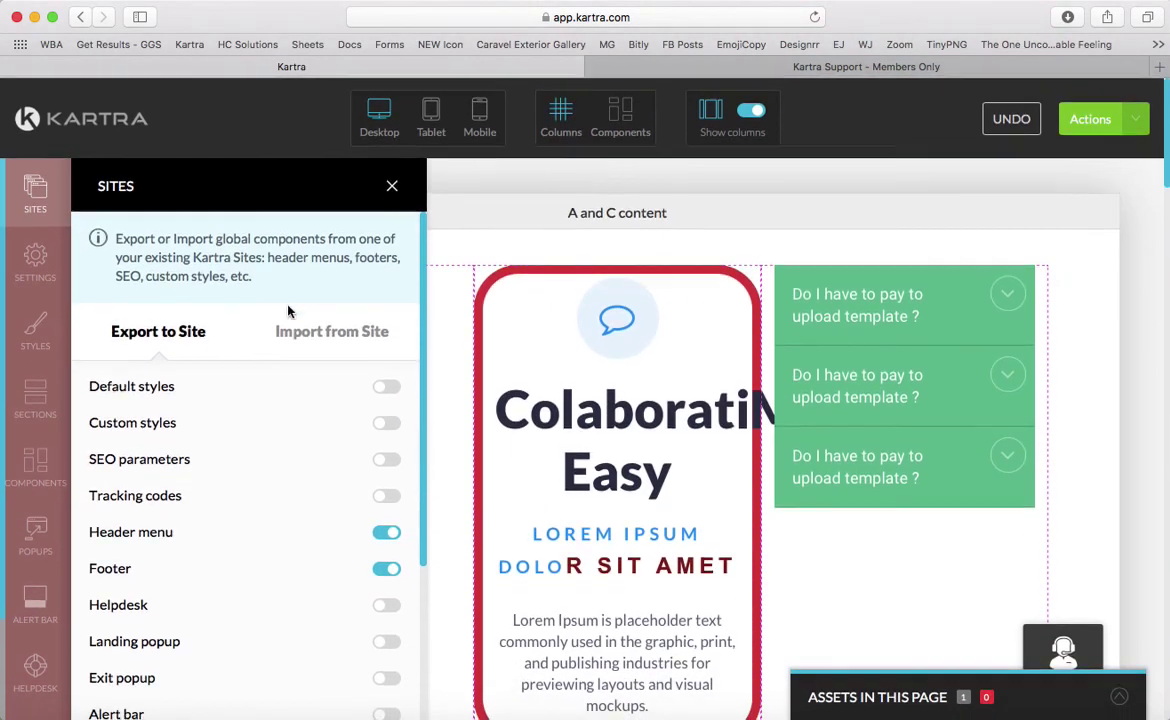
left_click(392, 186)
Step: Open the page's SEO parameters and examine the title, meta, author, og and search engine visibility options
left_click(38, 258)
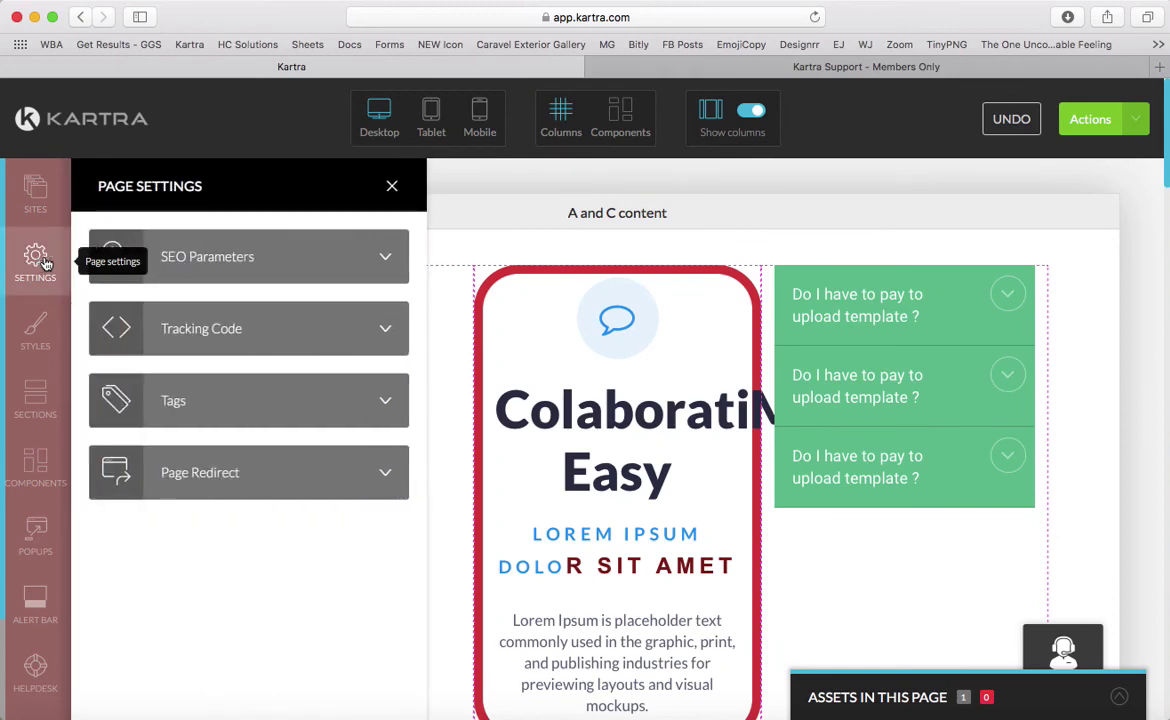
left_click(245, 262)
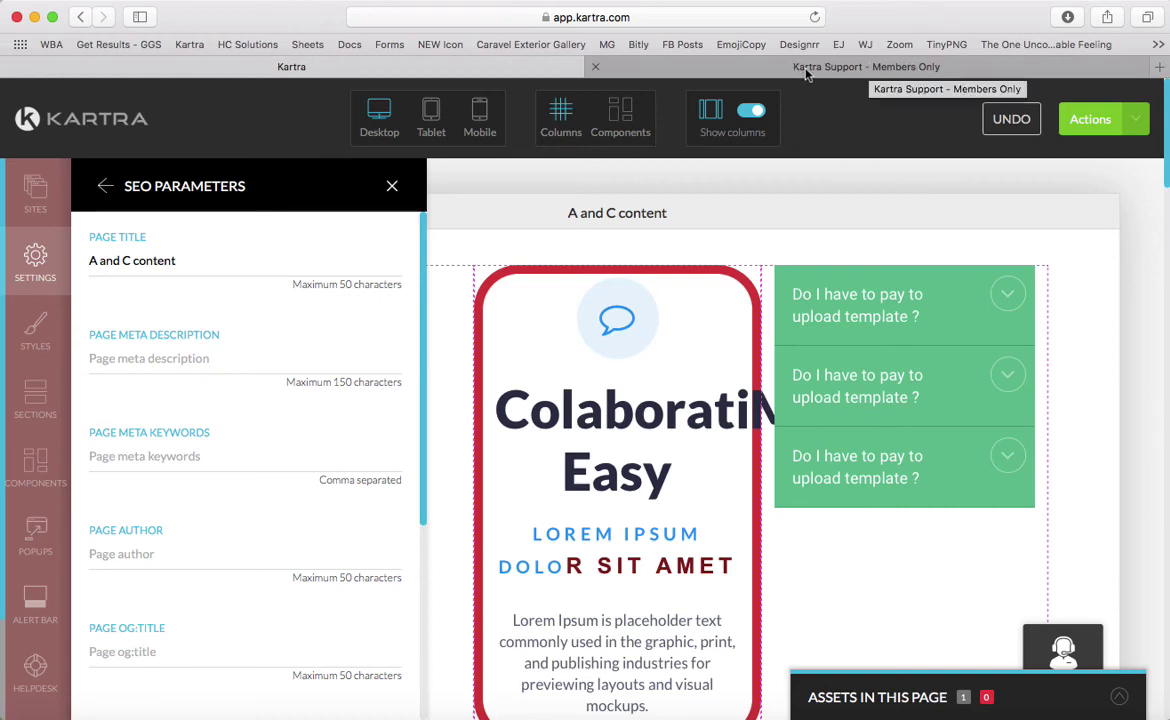
left_click(209, 247)
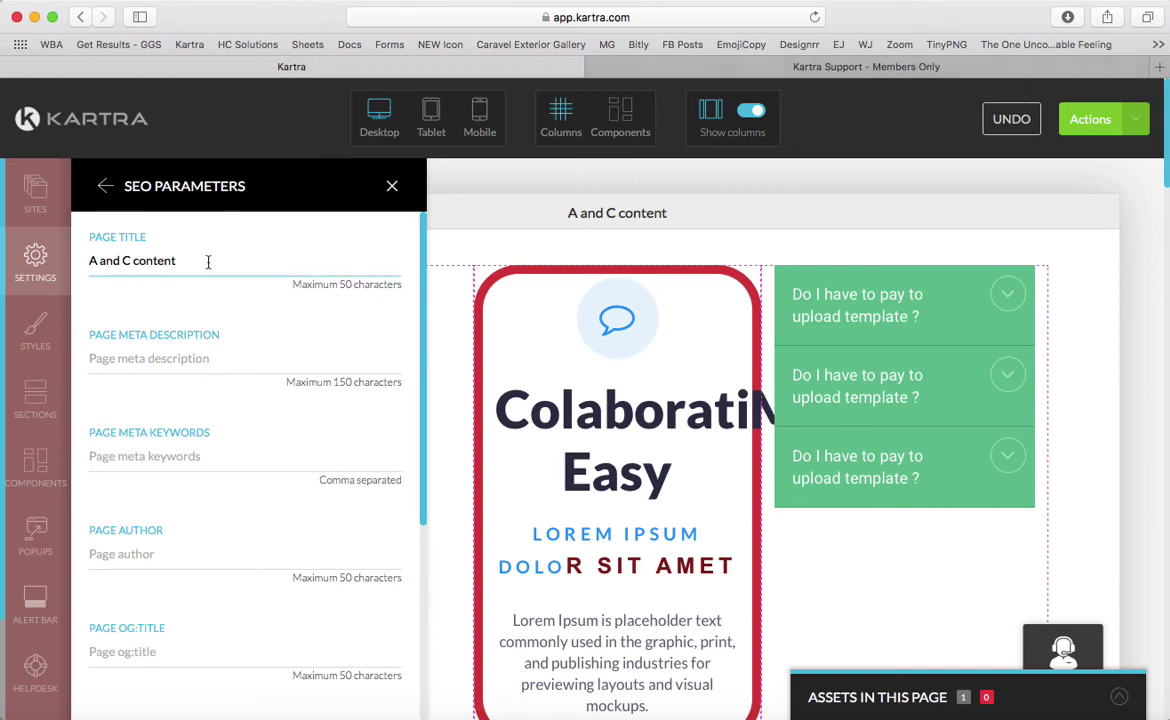
left_click_drag(181, 258, 89, 258)
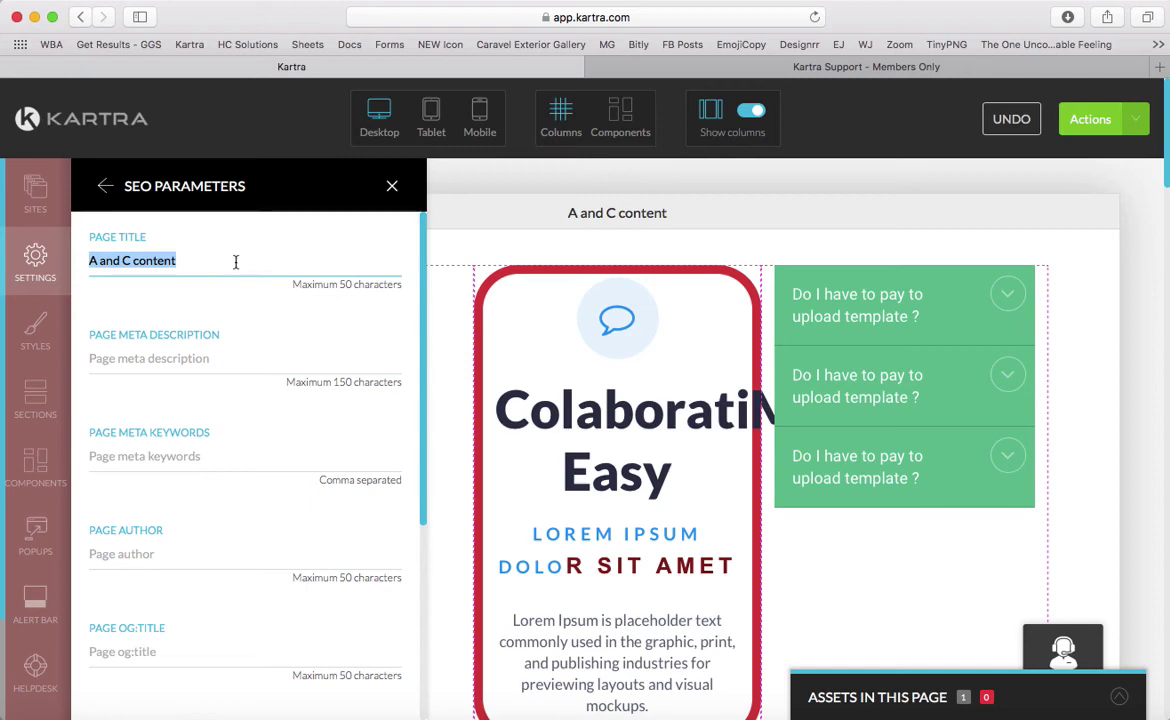
left_click(196, 357)
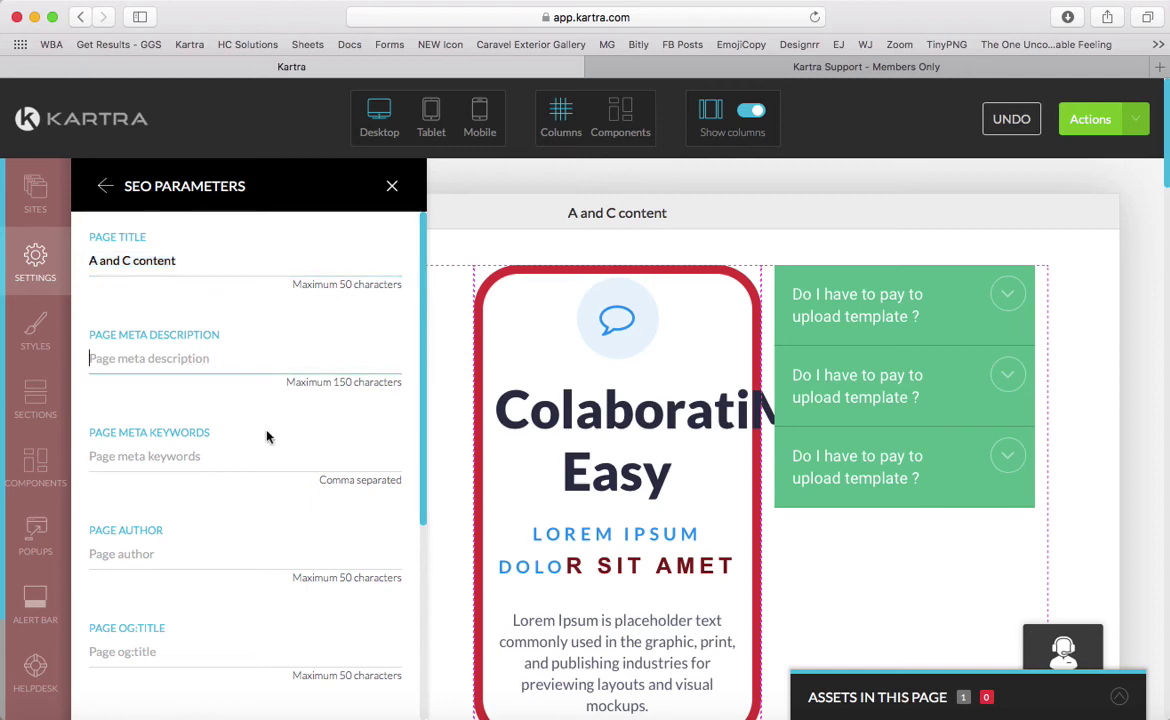
scroll(267, 436, "down", 3)
scroll(267, 433, "up", 3)
scroll(271, 496, "down", 7)
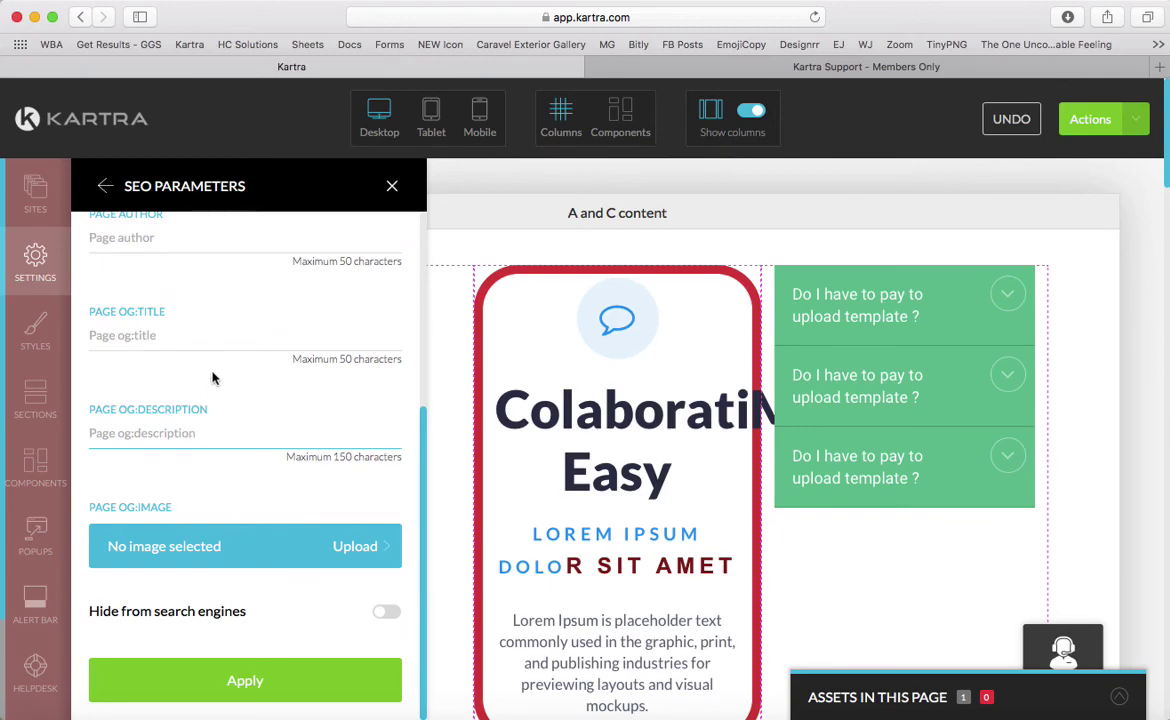
Step: Copy the page title "A and C content" into the page og:description
scroll(214, 379, "up", 5)
left_click(187, 262)
left_click_drag(187, 262, 33, 261)
key("super+c")
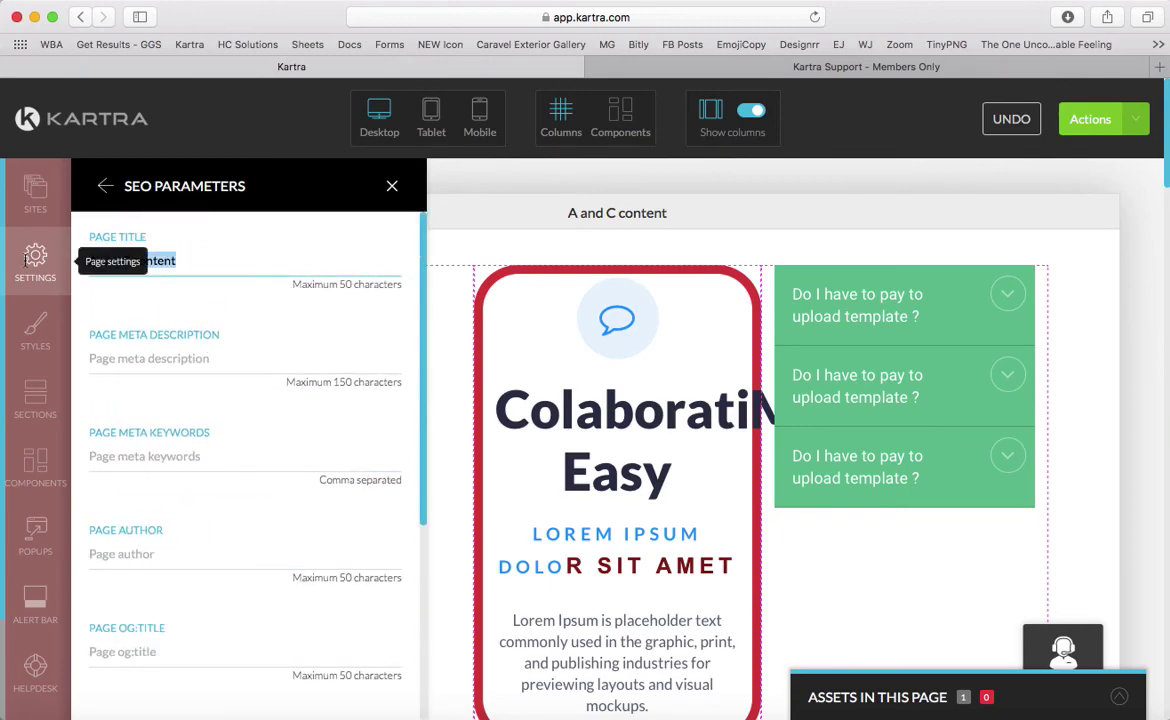
scroll(228, 532, "down", 3)
scroll(228, 532, "down", 3)
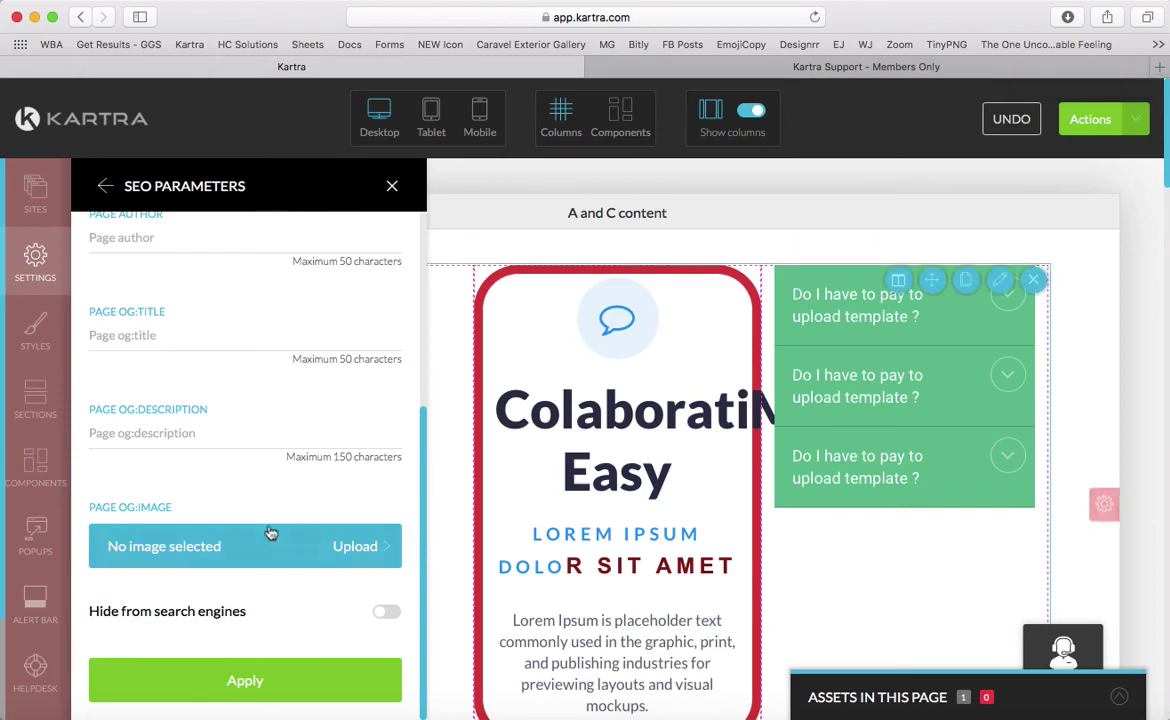
left_click(197, 433)
key("super+v")
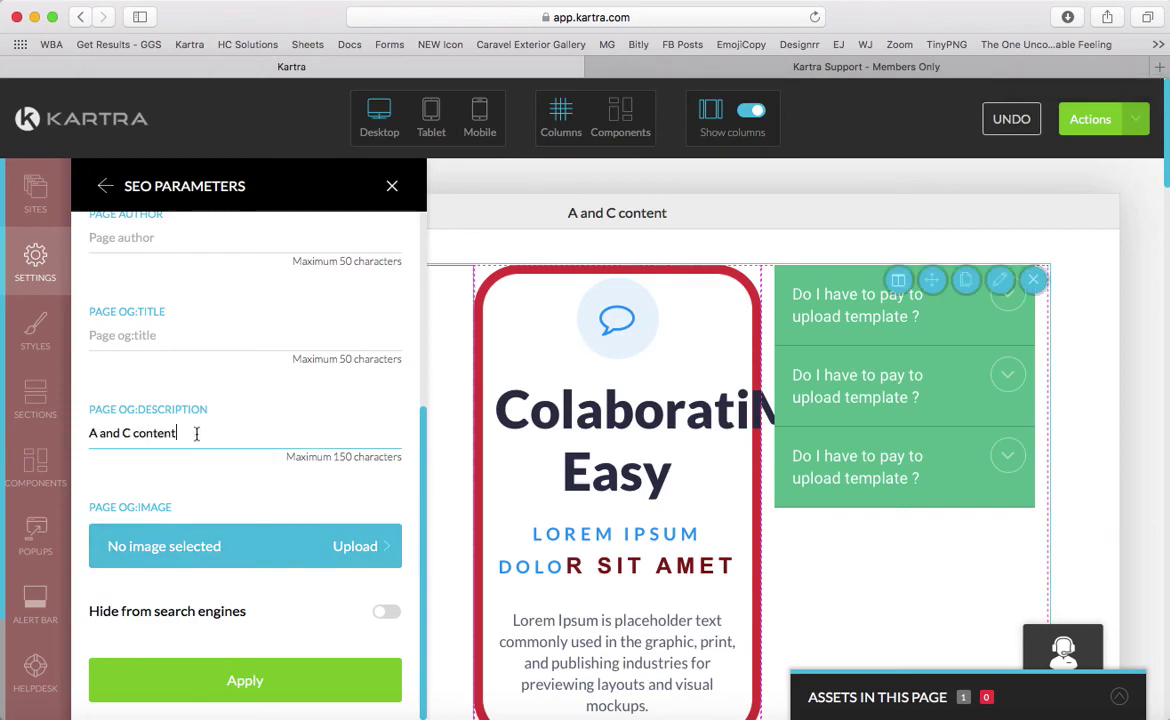
Step: Use the second picture in the image library's first row as the page og:image, and apply the SEO parameters
left_click(170, 546)
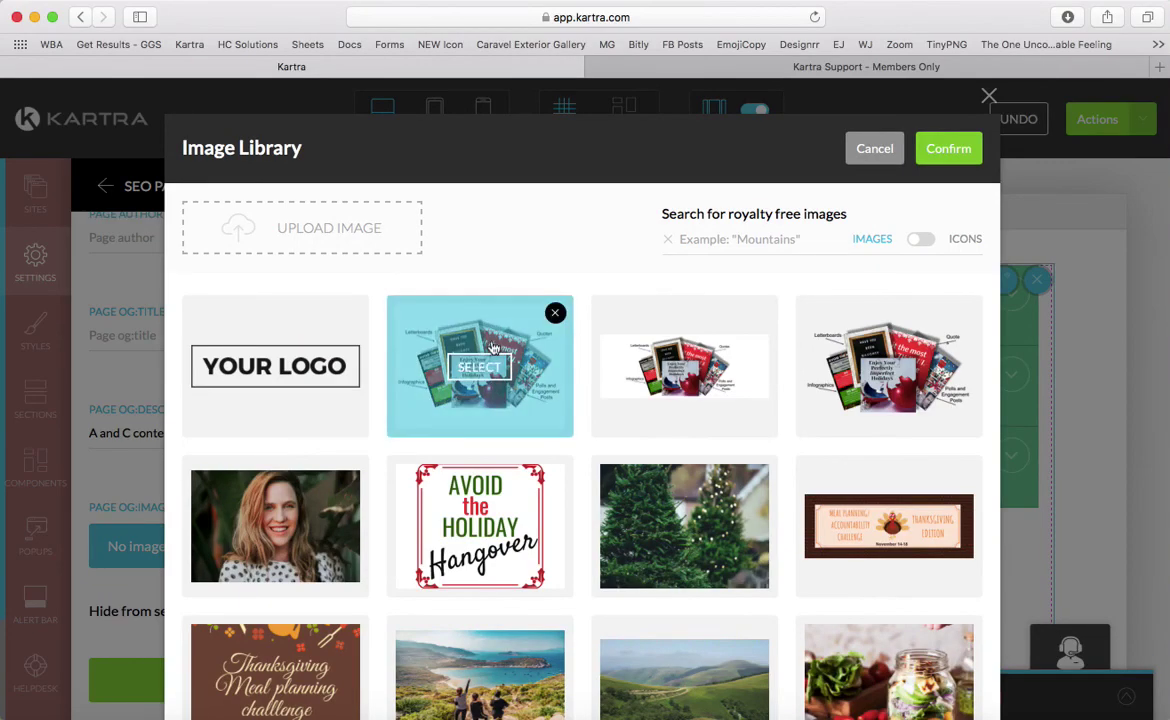
left_click(440, 346)
left_click(945, 150)
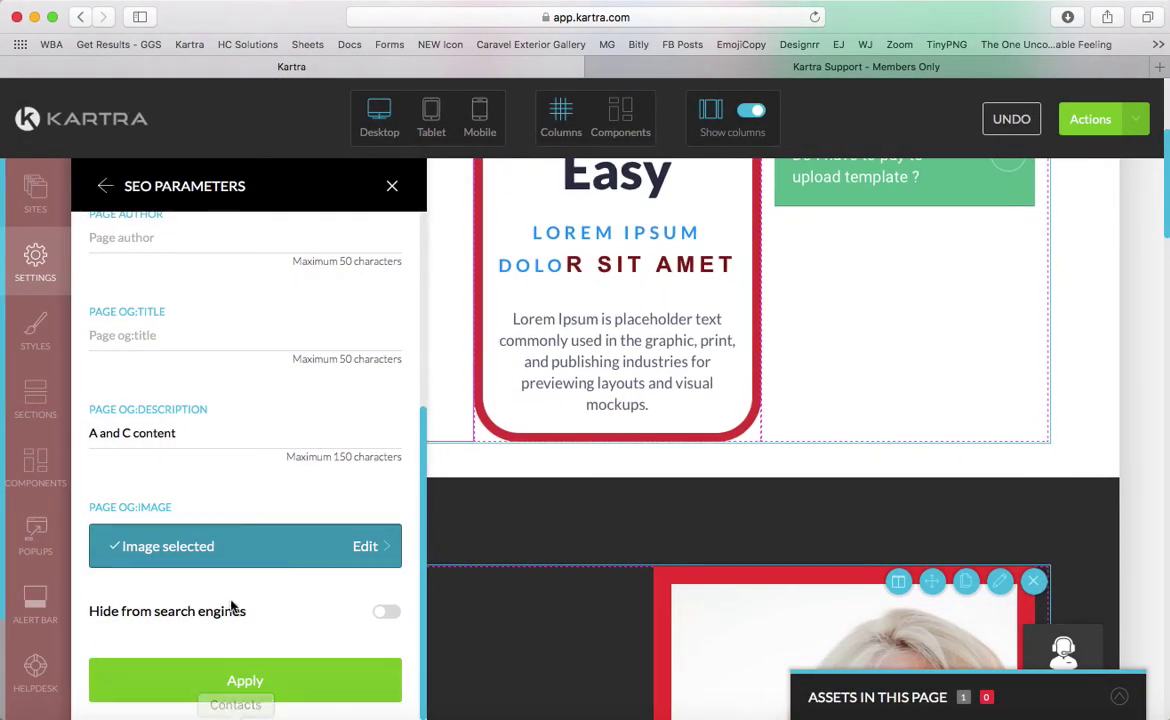
left_click(240, 686)
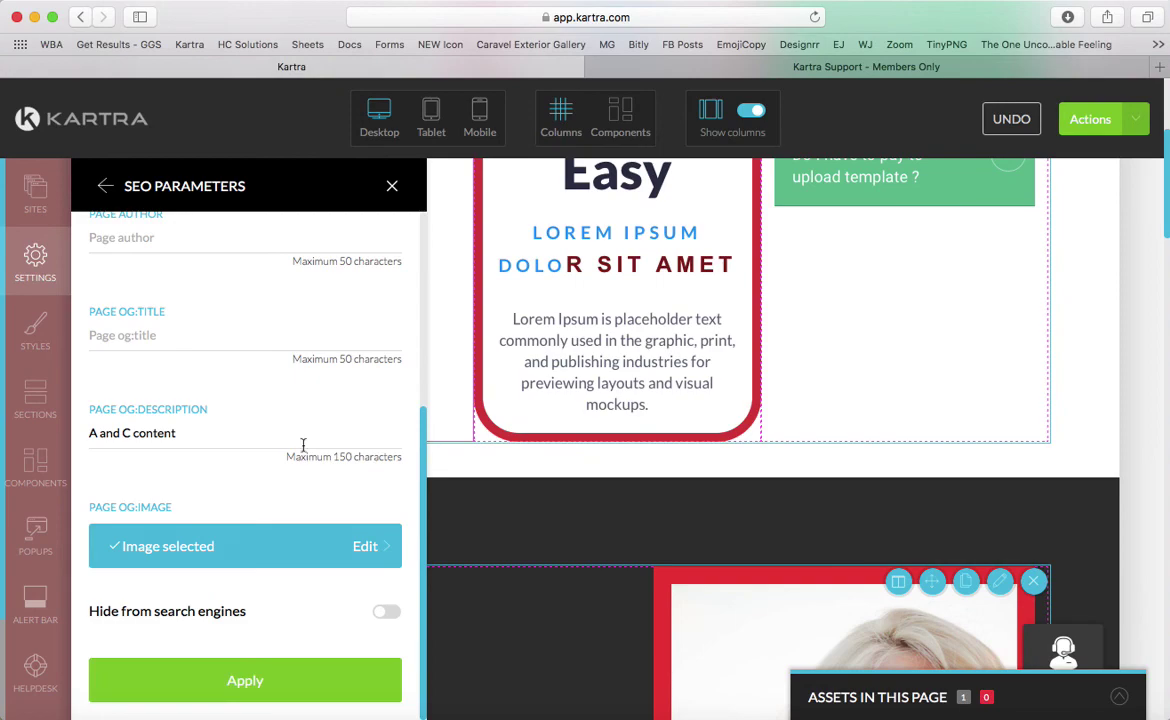
scroll(303, 446, "up", 5)
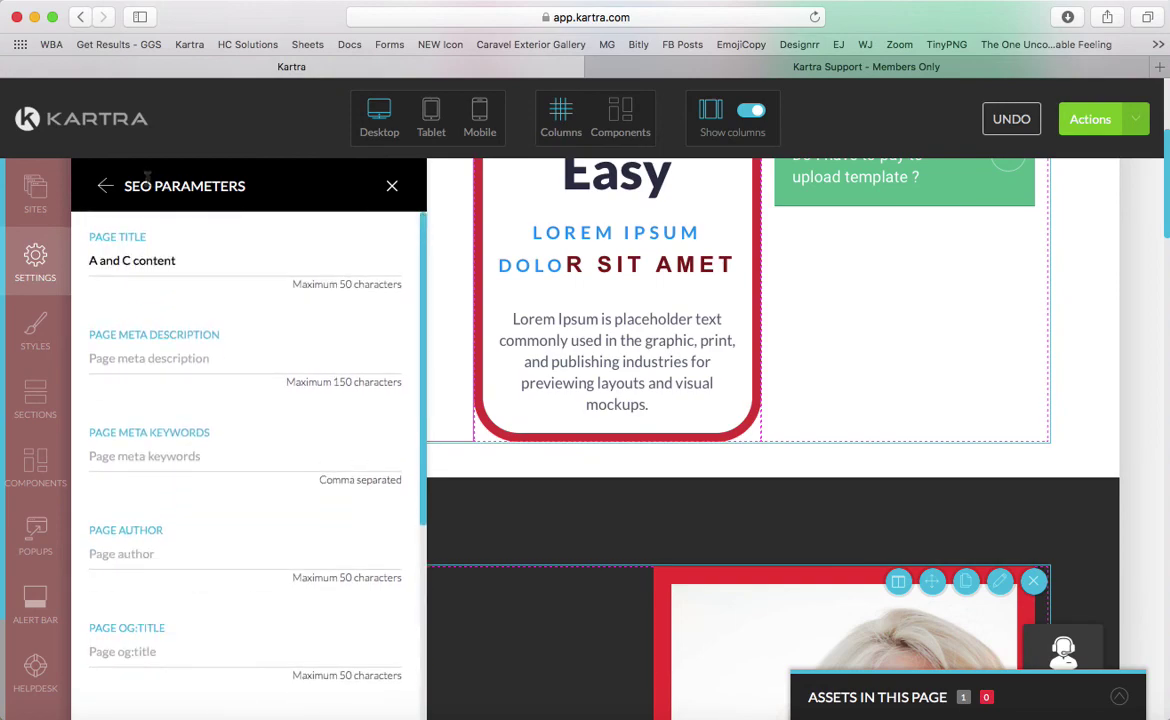
left_click(106, 193)
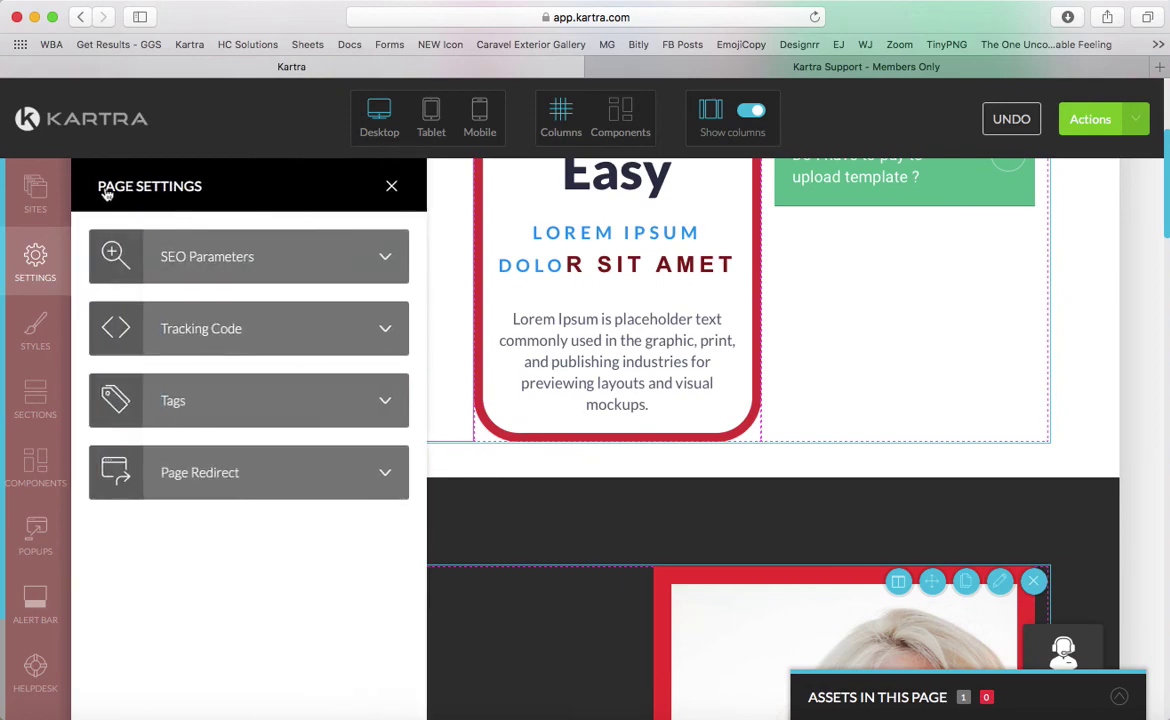
Step: Examine the tracking code settings for the head, body, footer and Facebook ads
left_click(213, 346)
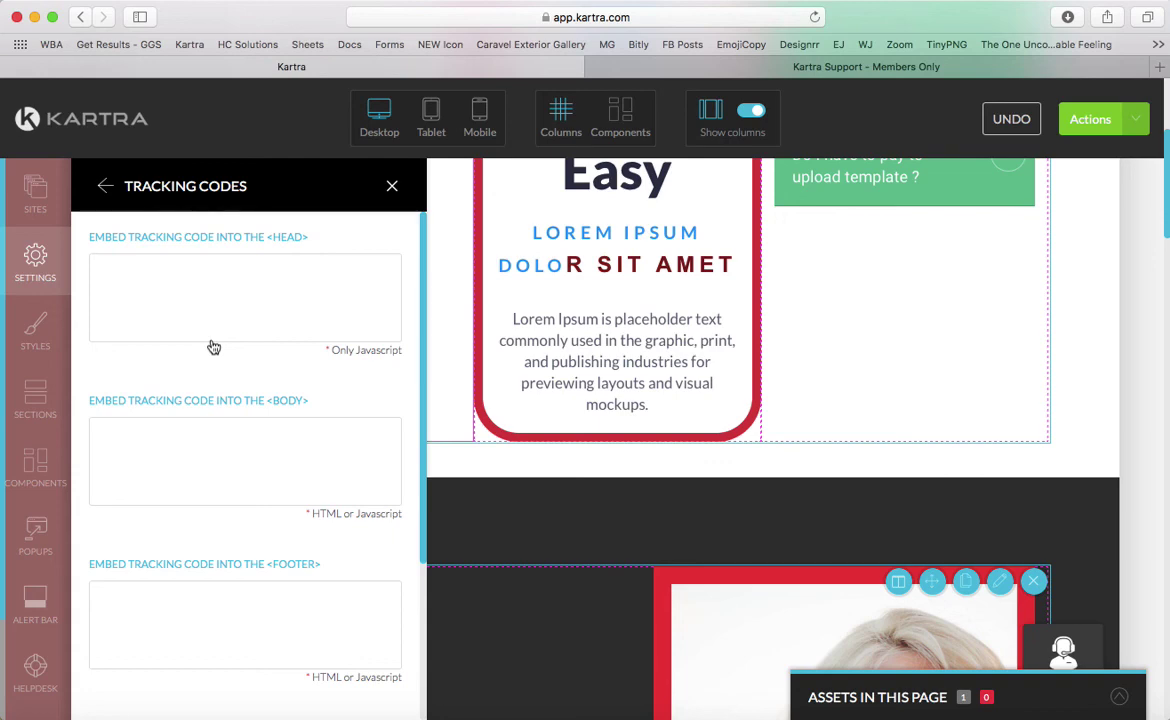
left_click(220, 451)
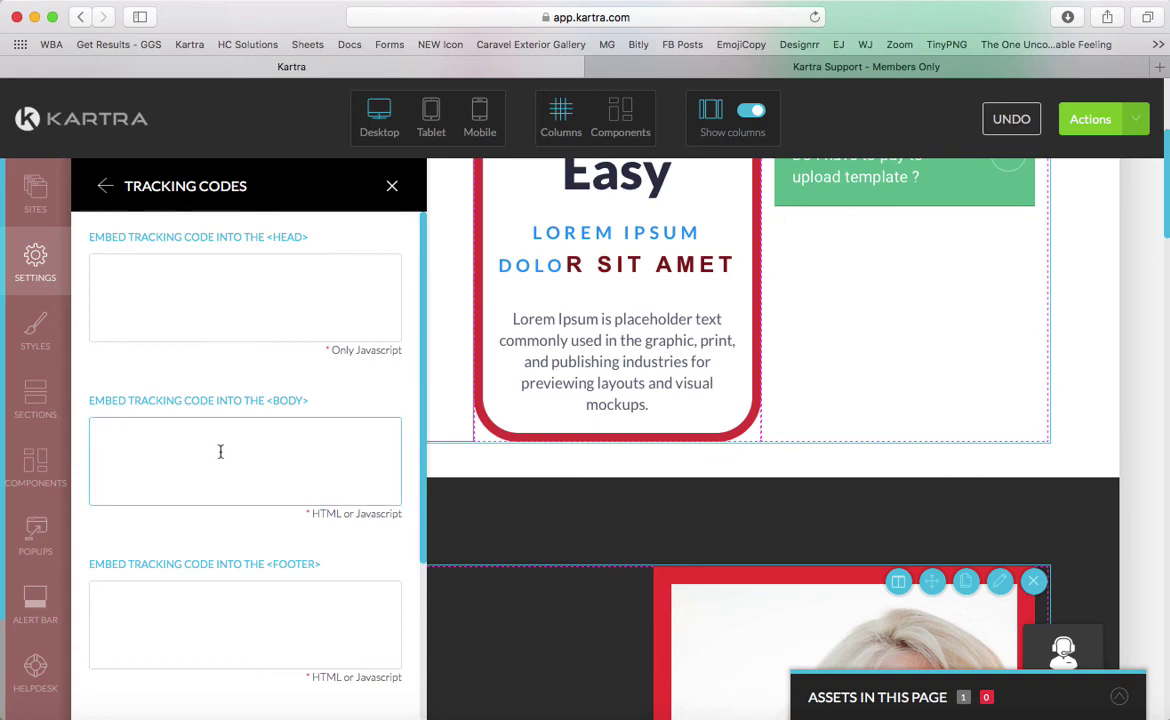
scroll(220, 451, "down", 5)
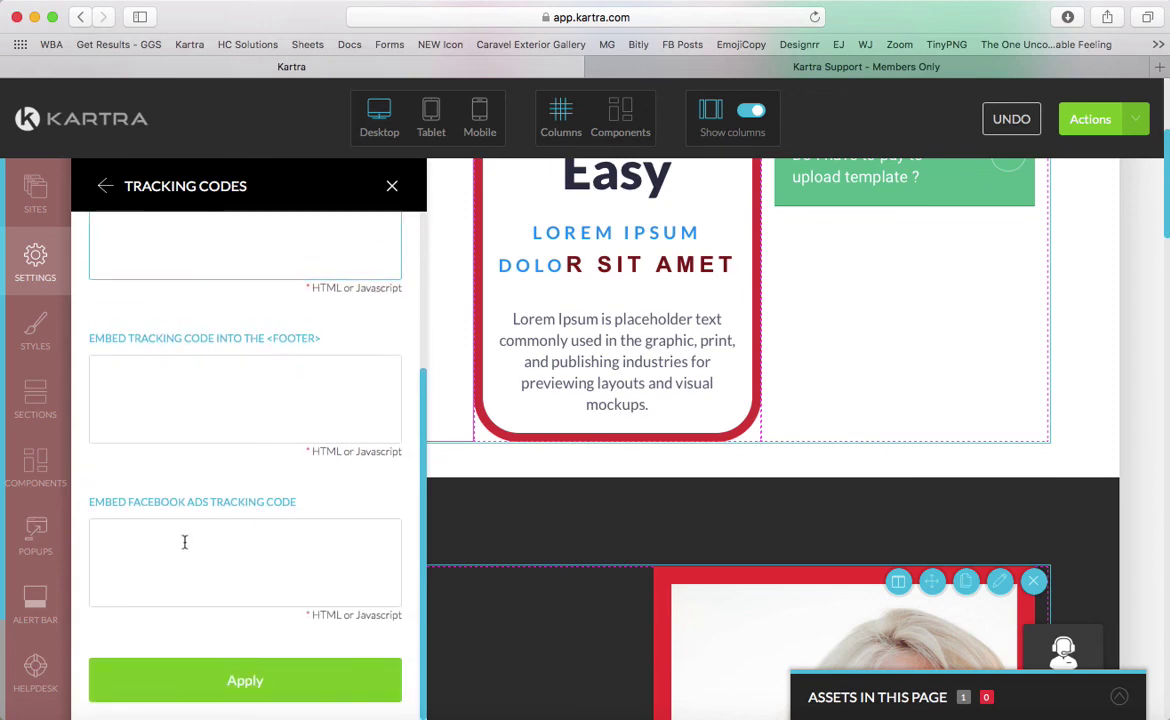
left_click(184, 542)
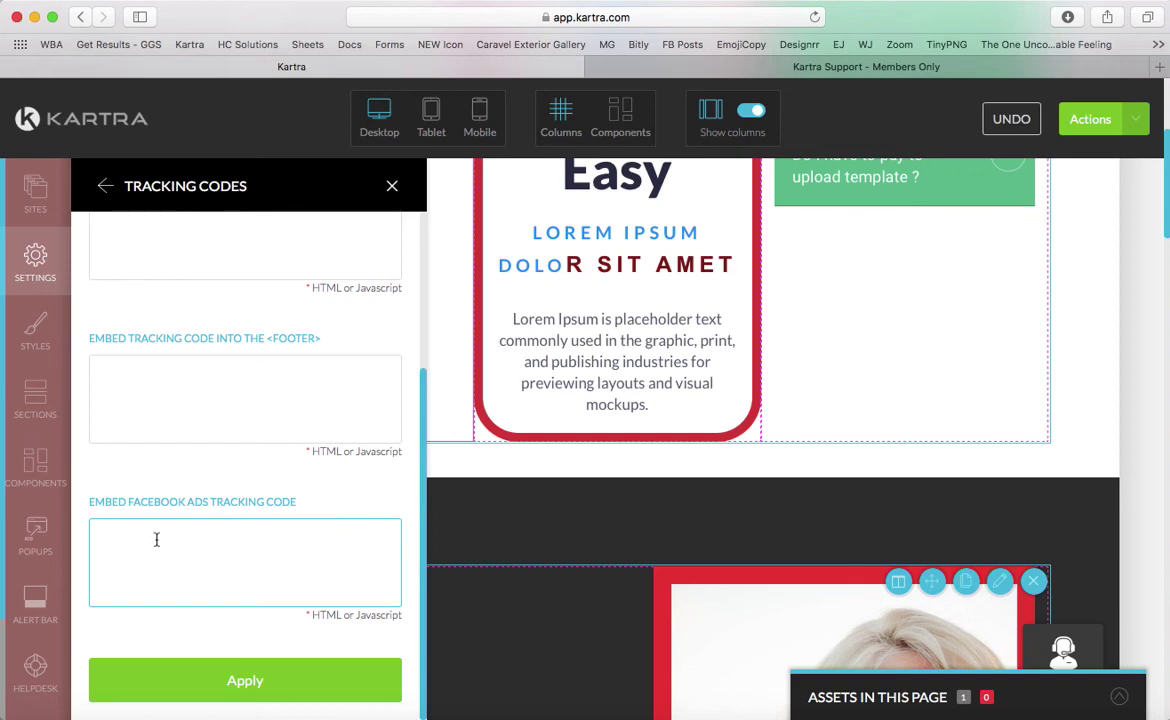
left_click(100, 185)
Step: Look through the tag categories available for assigning tags to the page's visitors
left_click(214, 404)
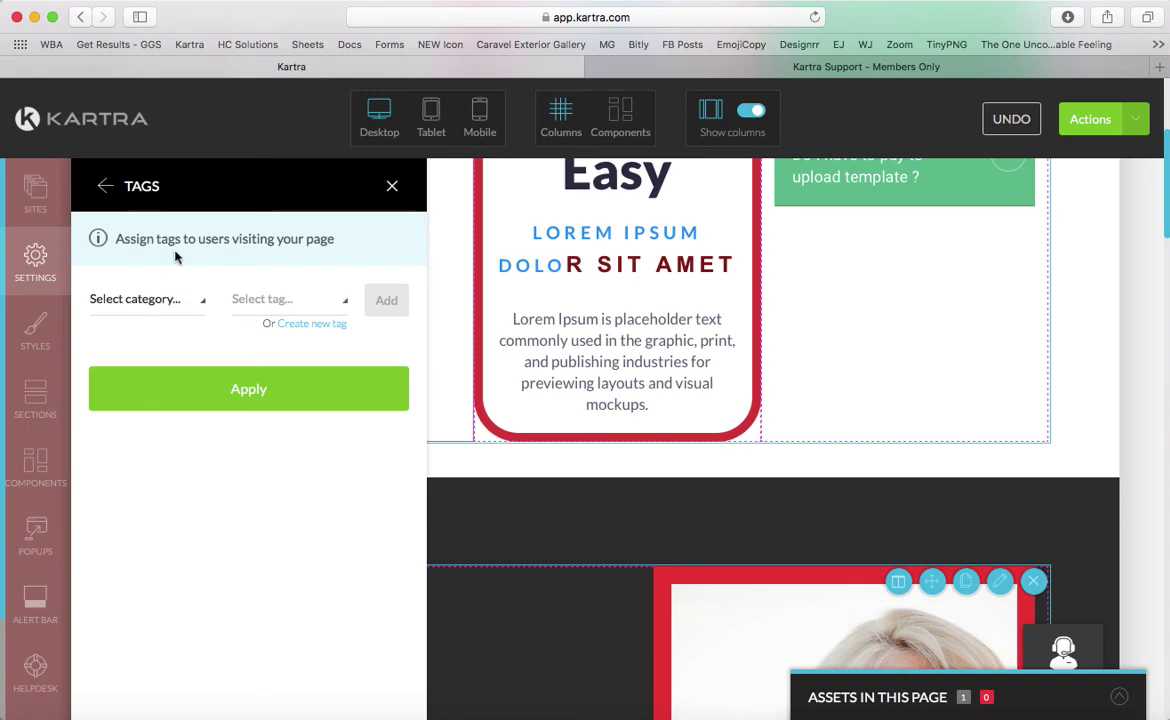
left_click(150, 300)
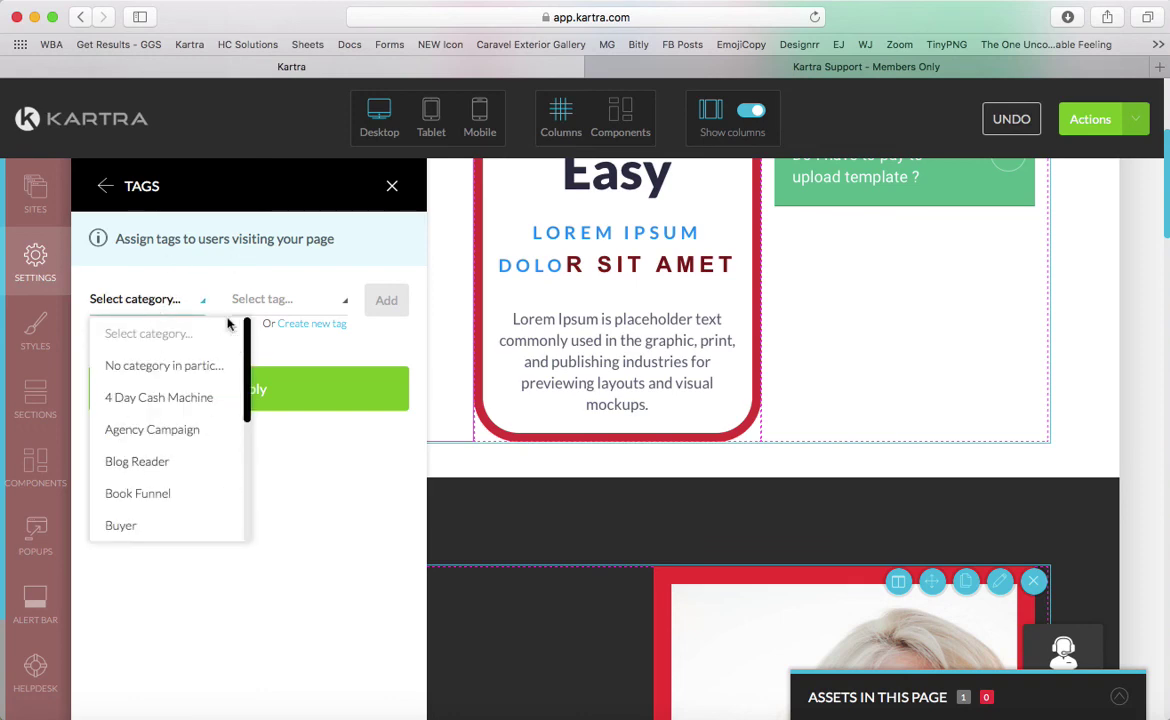
left_click(285, 335)
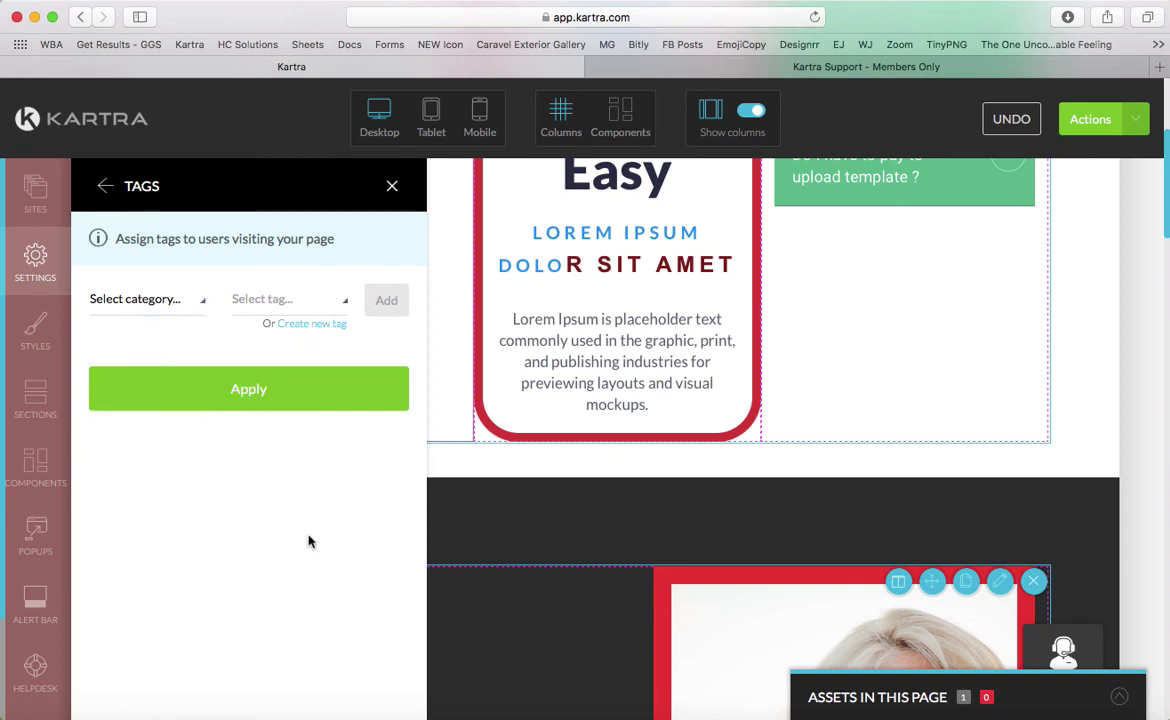
left_click(110, 190)
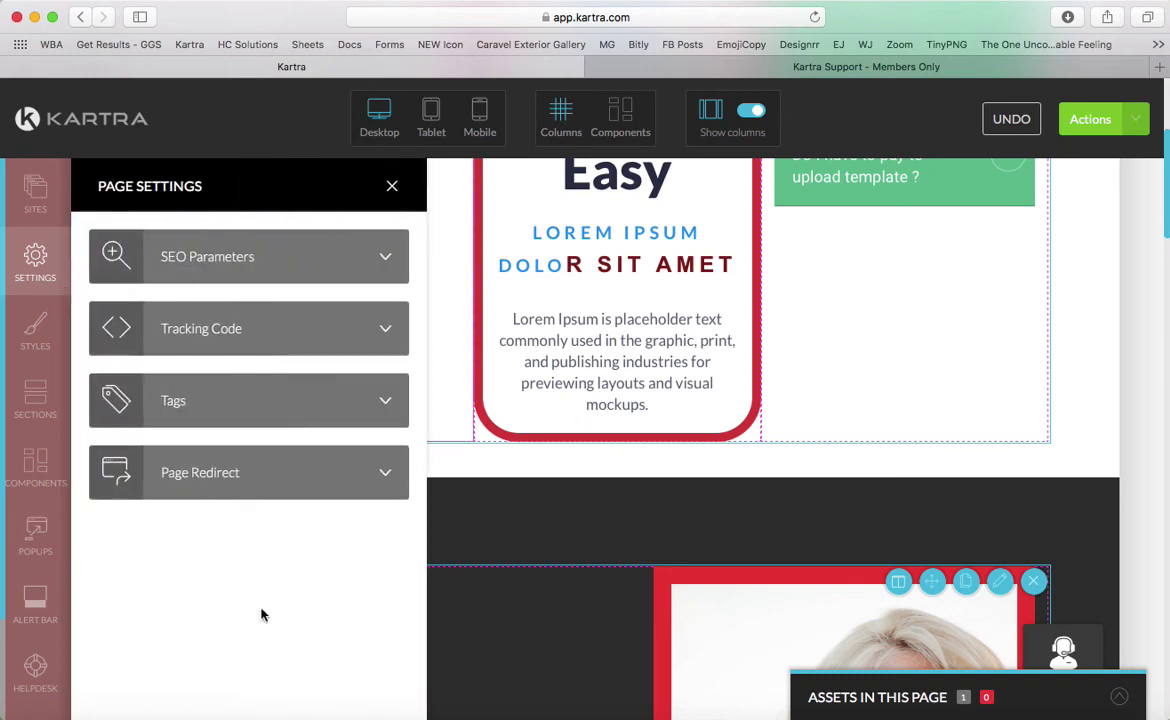
Step: Activate the page redirect for everybody to a Kartra page, with Jumpstart Basic as the website
left_click(218, 472)
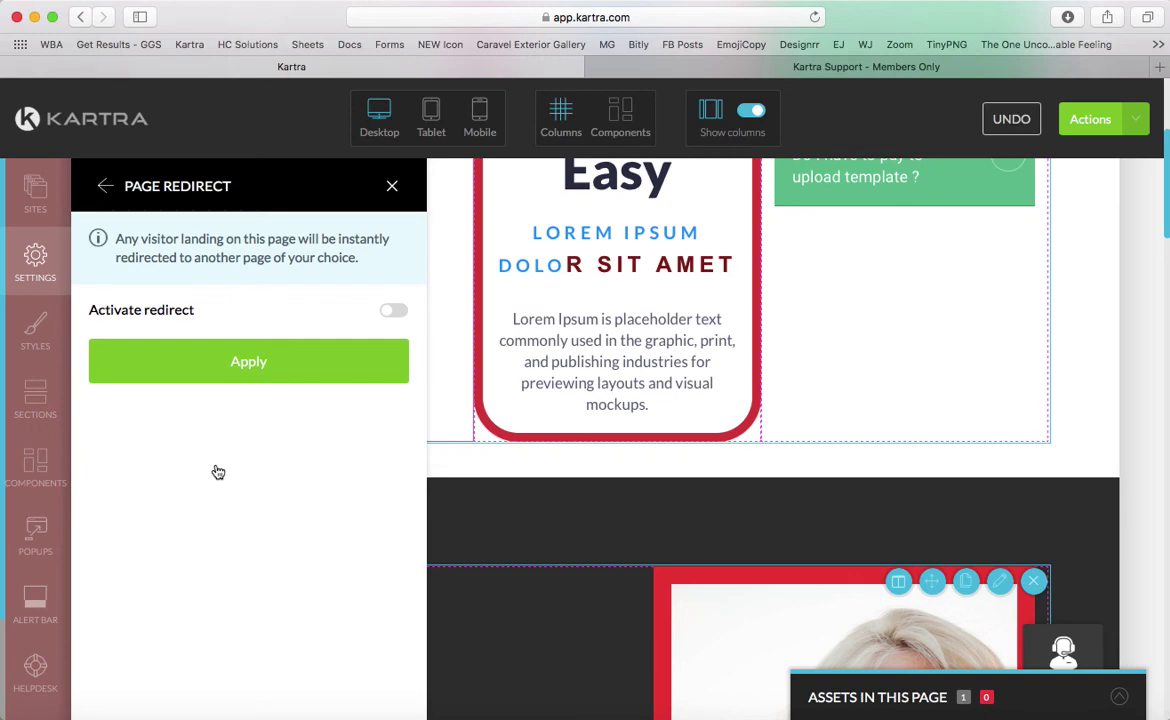
left_click(397, 311)
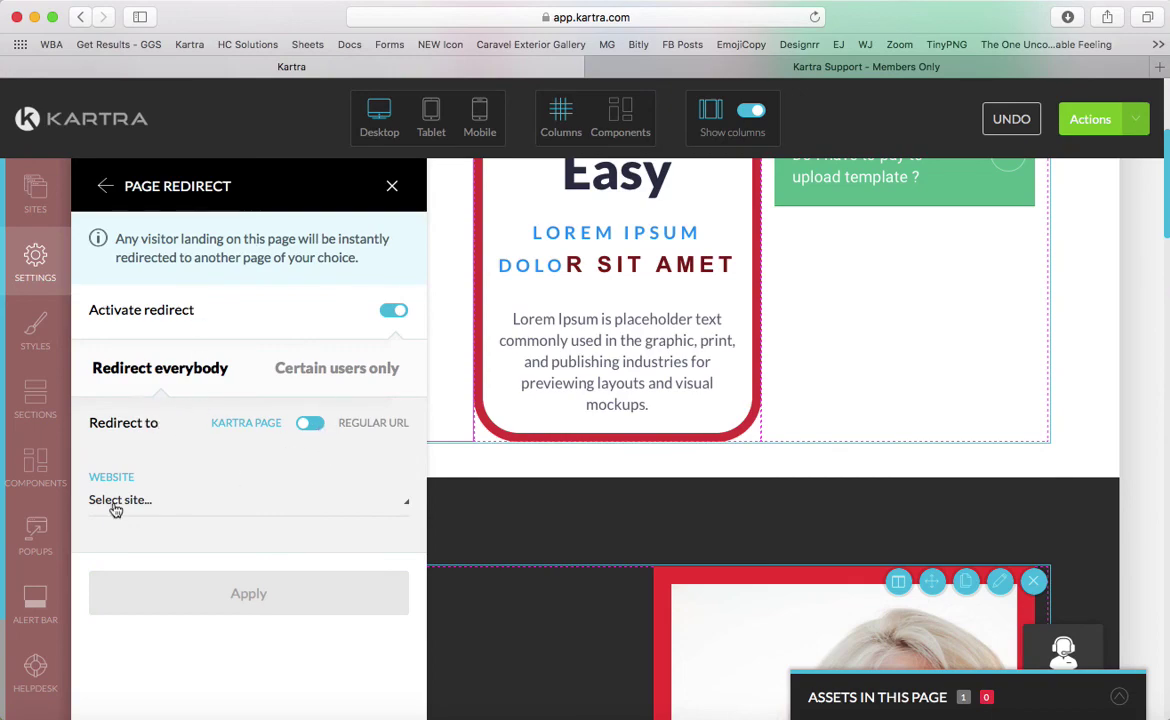
scroll(142, 359, "down", 3)
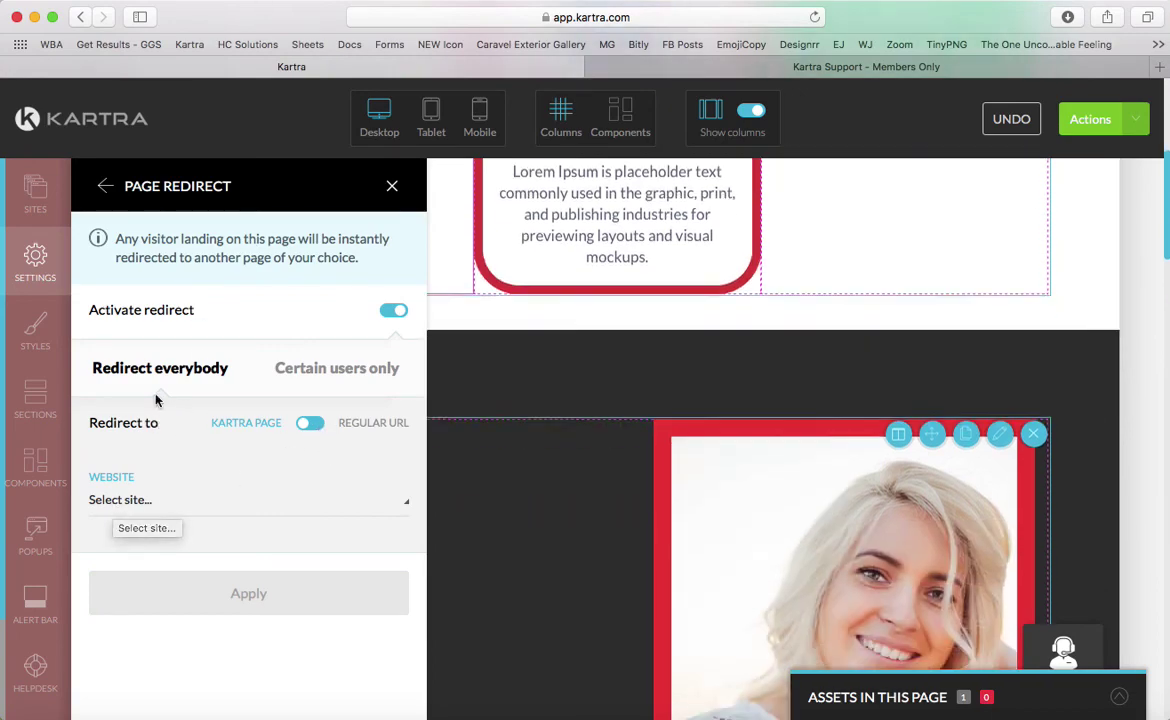
left_click(242, 503)
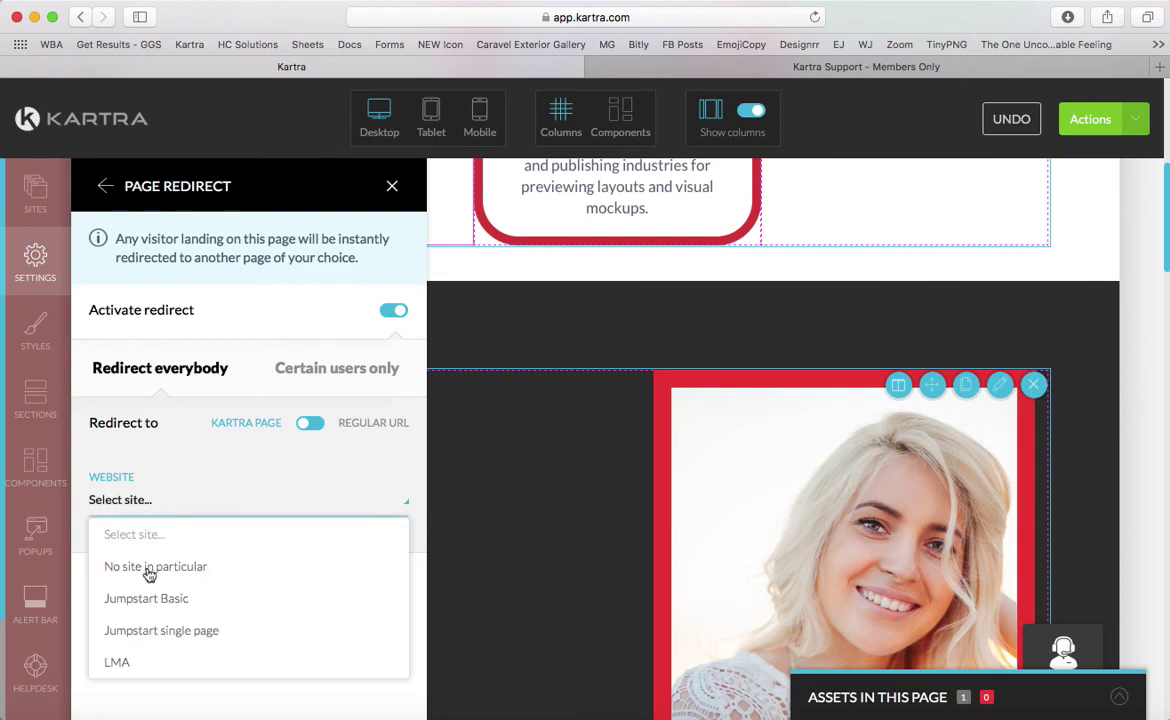
left_click(150, 605)
left_click(138, 501)
left_click(157, 601)
scroll(210, 447, "down", 3)
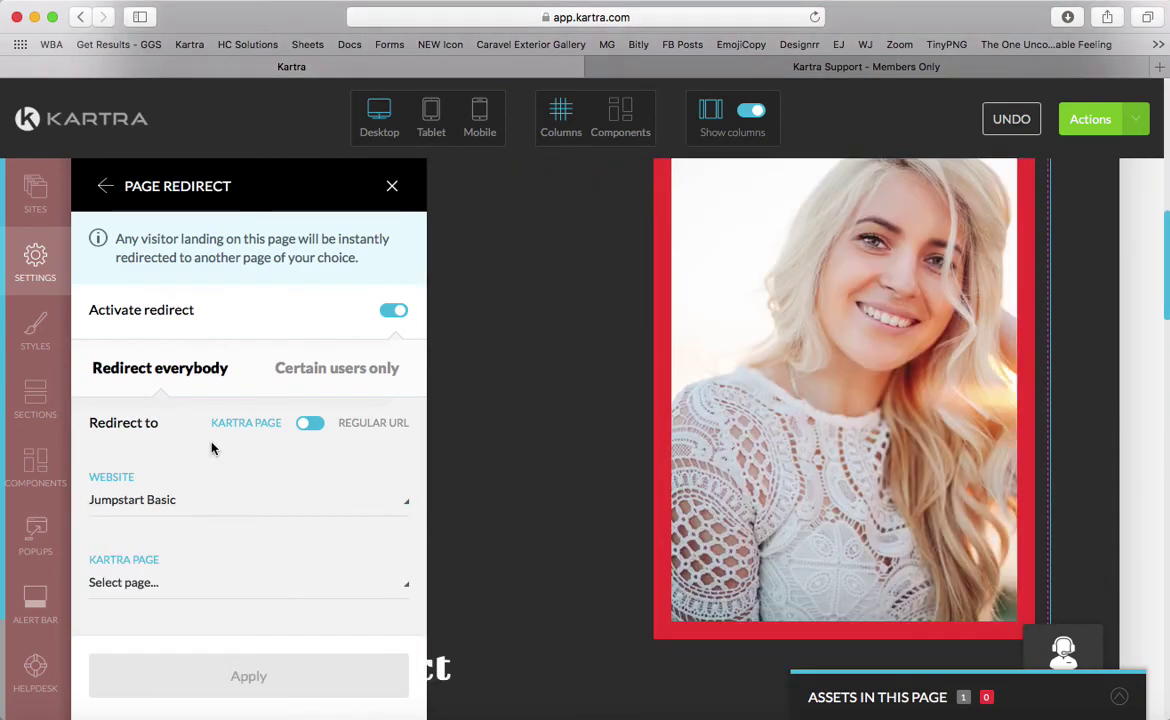
Step: Choose "A and C content" as the redirect's target page, have it open in a new tab, and apply the redirect
left_click(154, 590)
left_click(148, 649)
scroll(164, 491, "down", 2)
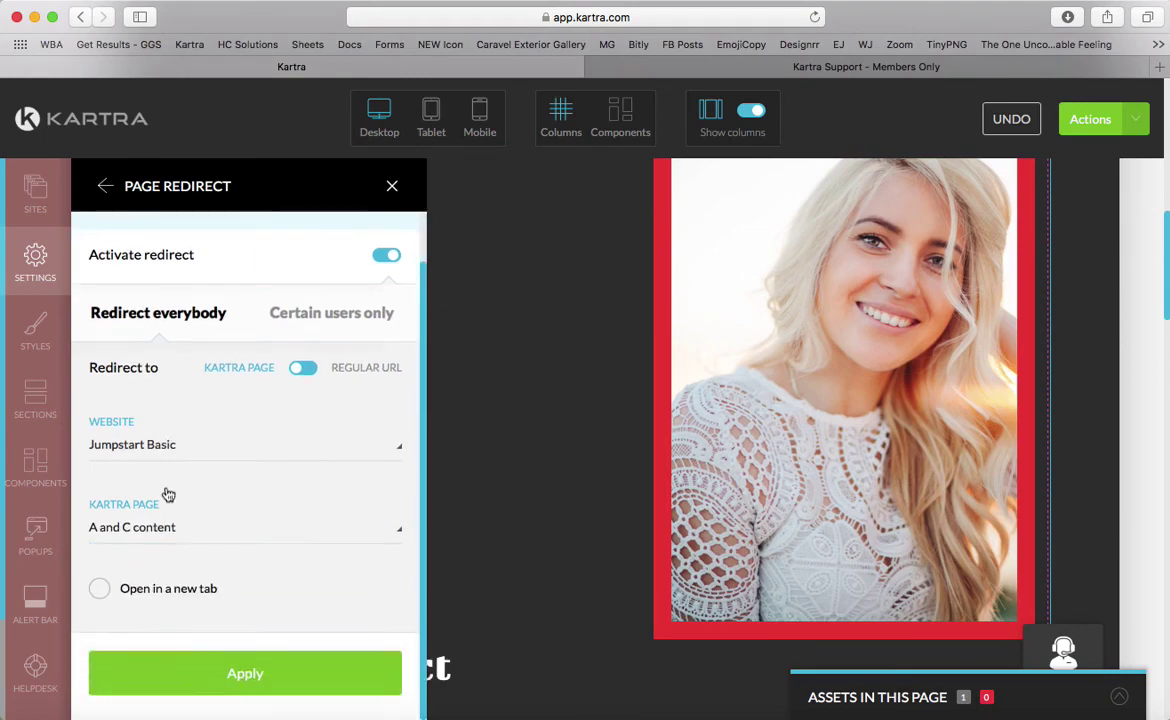
left_click(99, 598)
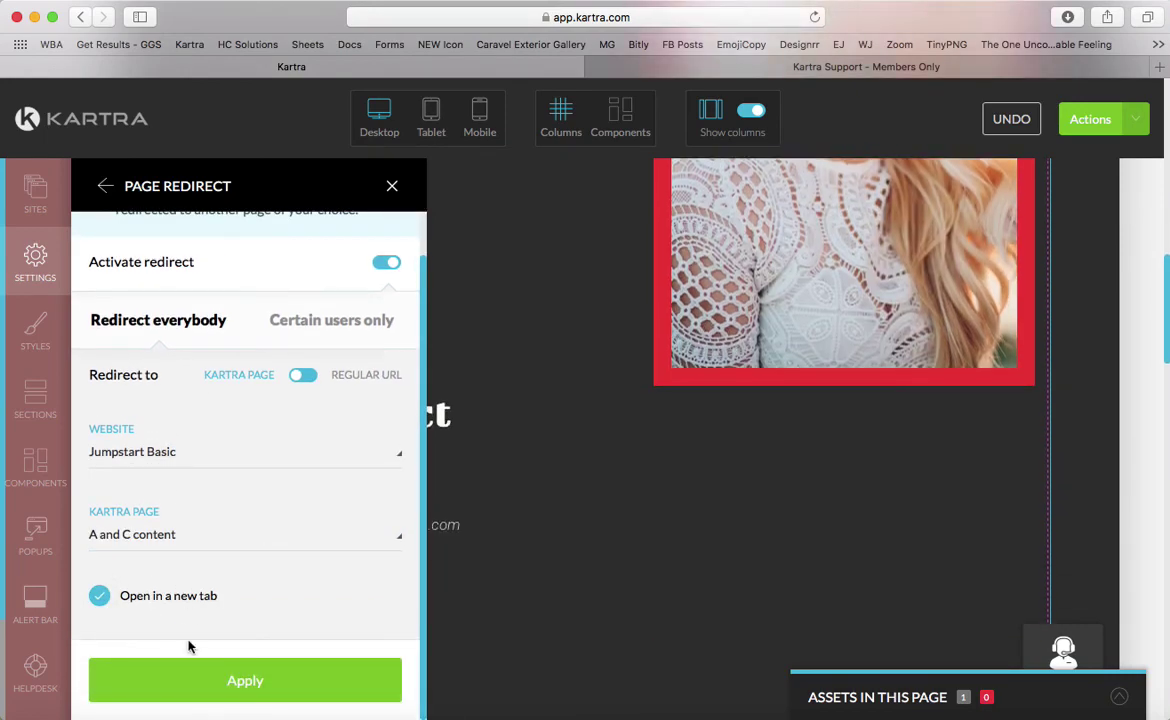
scroll(188, 648, "up", 2)
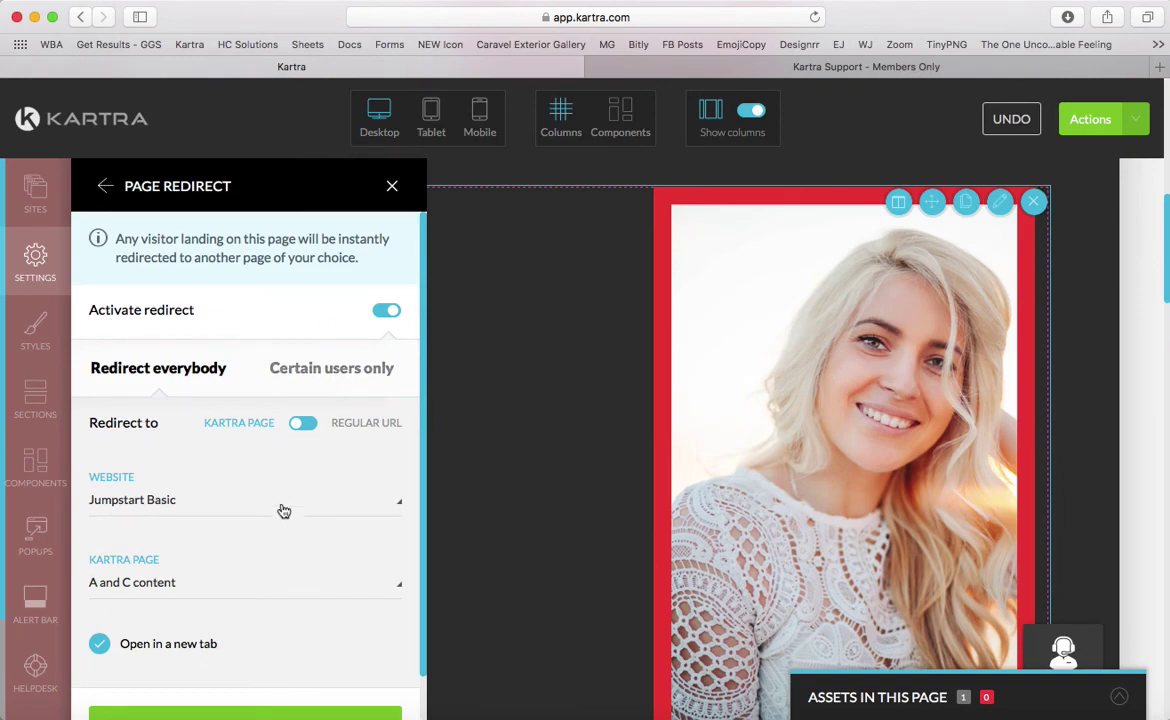
scroll(270, 620, "down", 1)
left_click(265, 688)
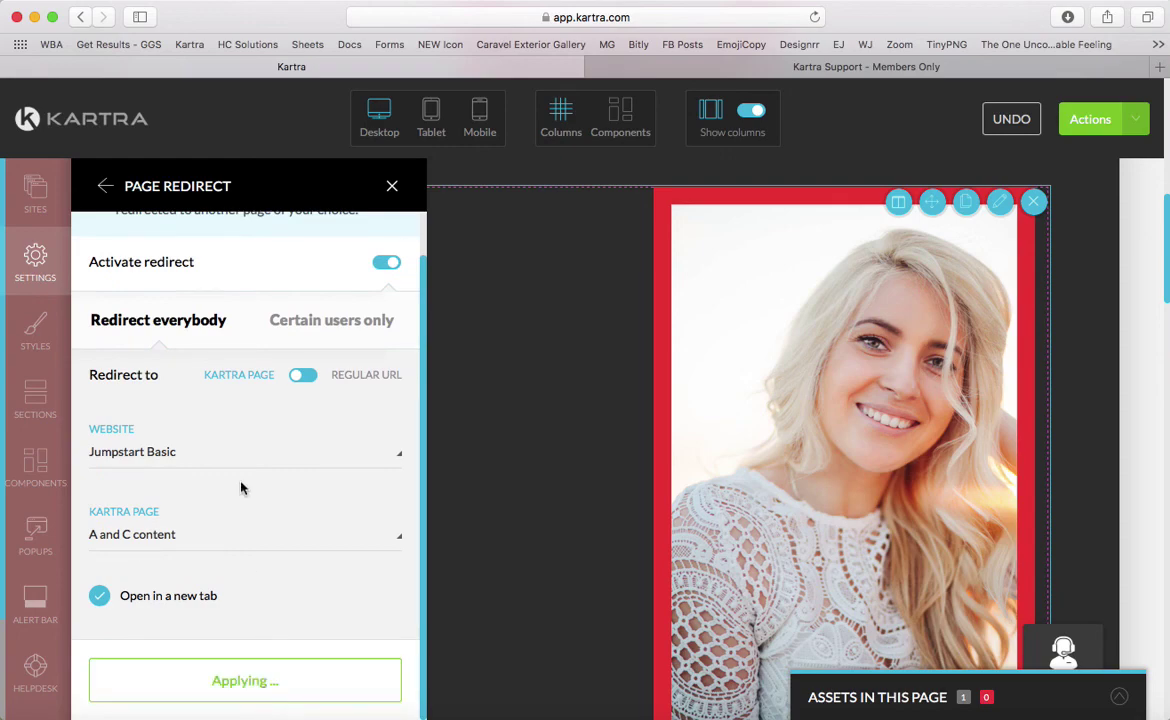
Step: Review the applied page redirect settings and close the page settings
scroll(219, 439, "up", 1)
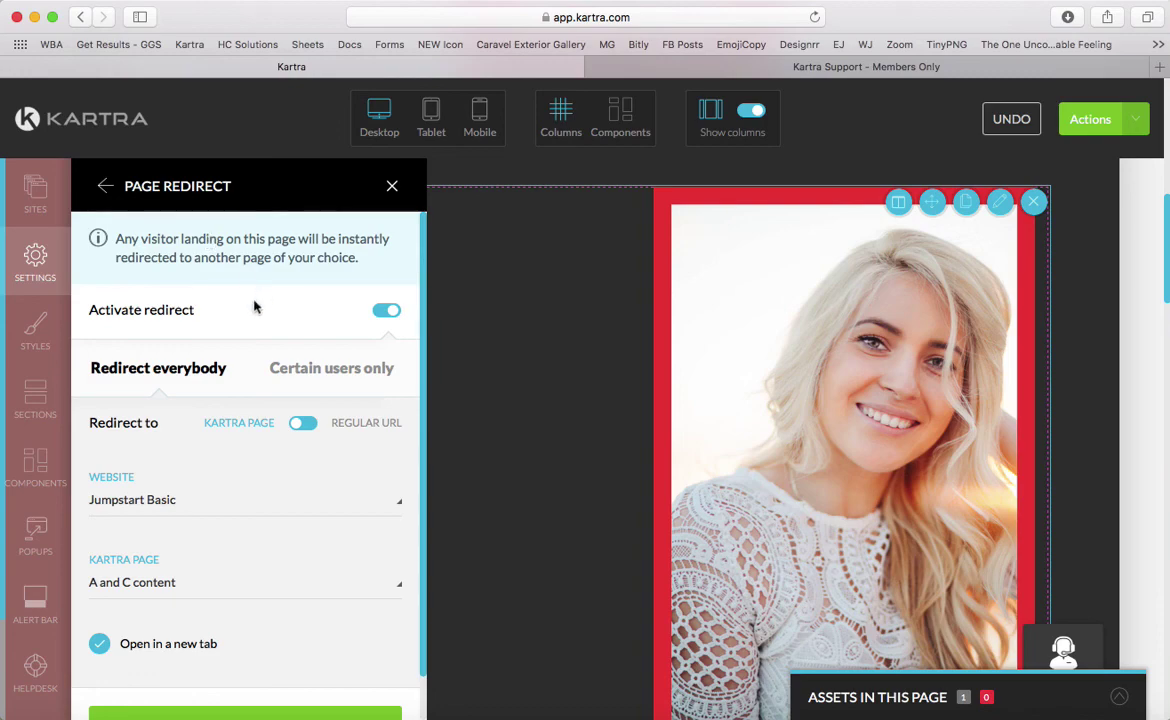
scroll(222, 527, "down", 1)
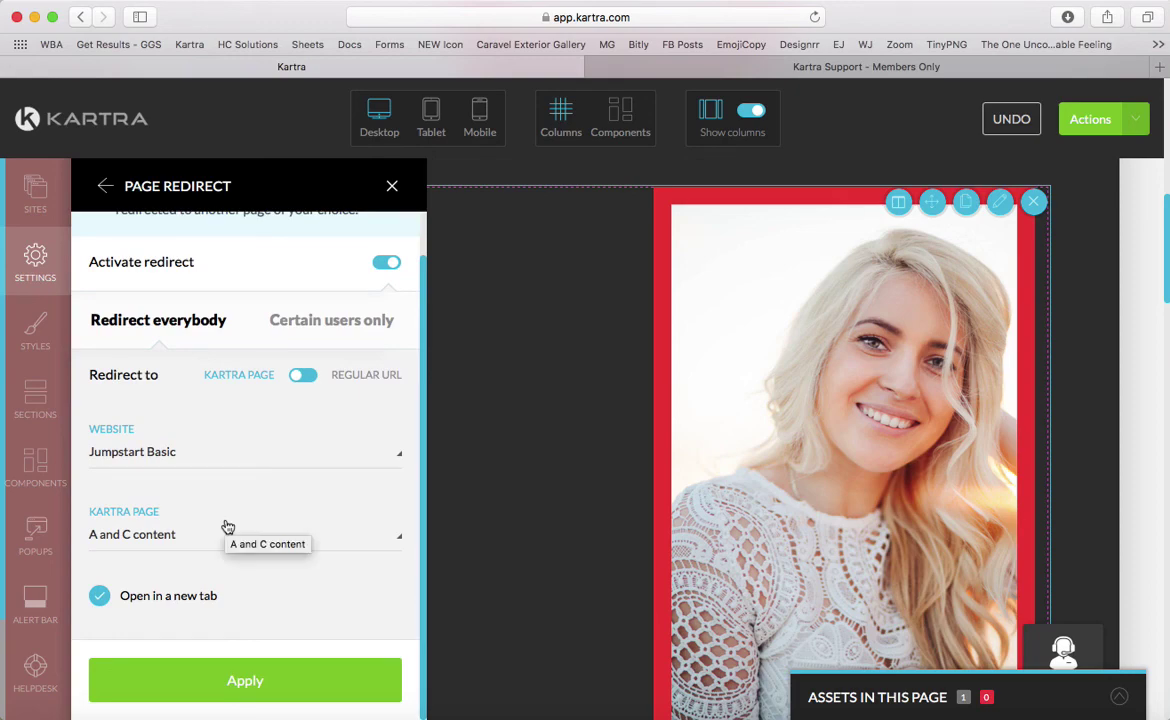
left_click(106, 187)
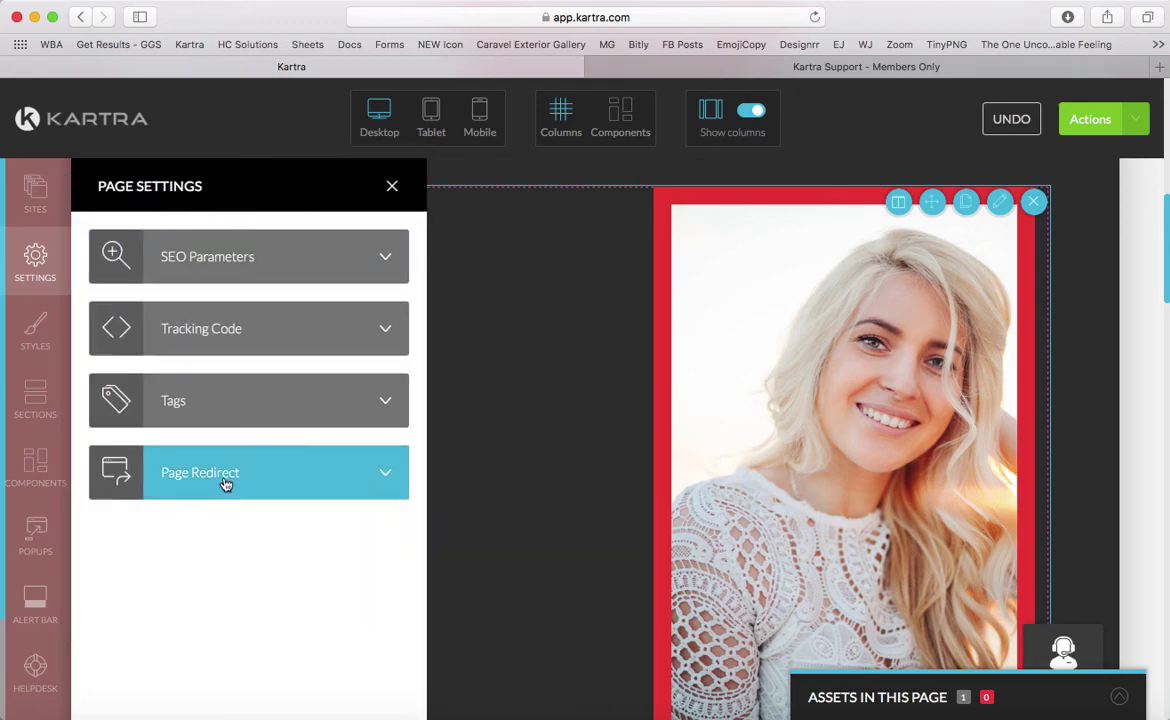
left_click(227, 483)
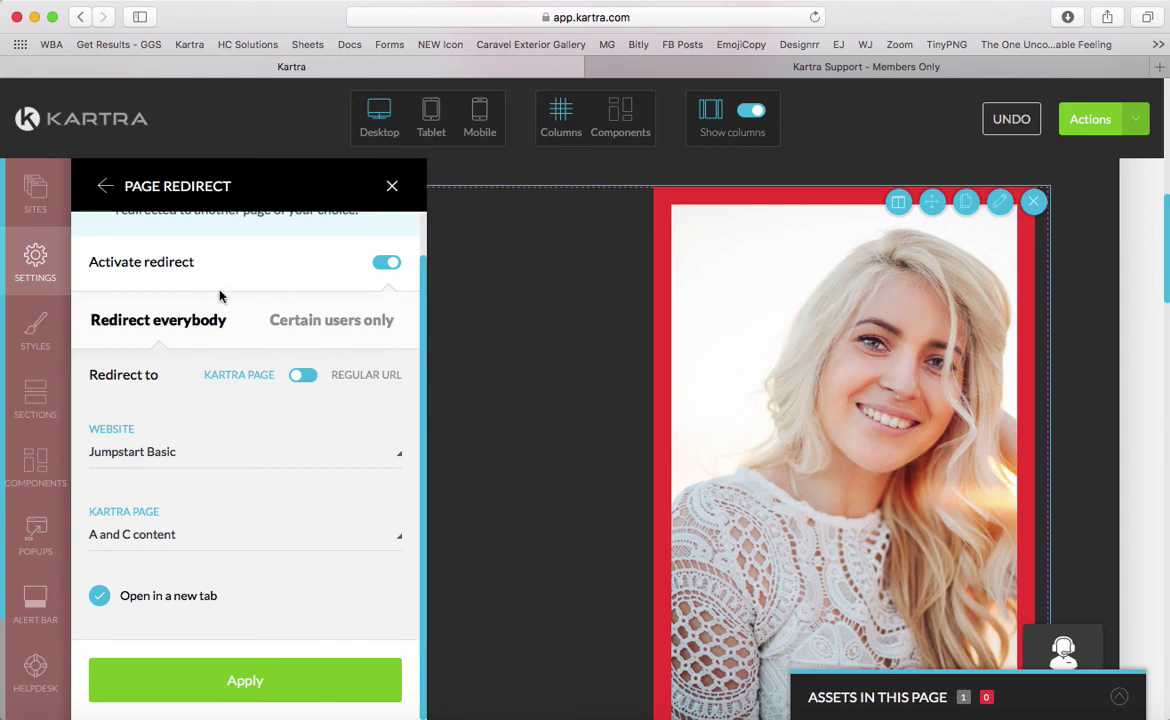
left_click(105, 187)
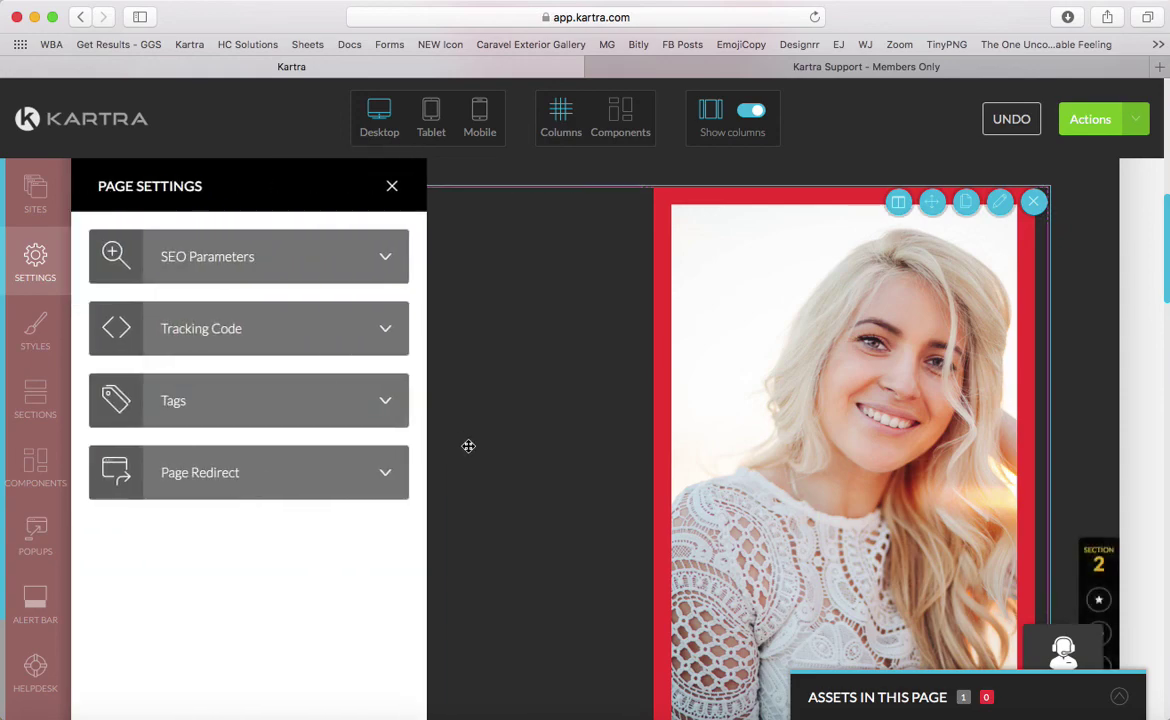
left_click(391, 187)
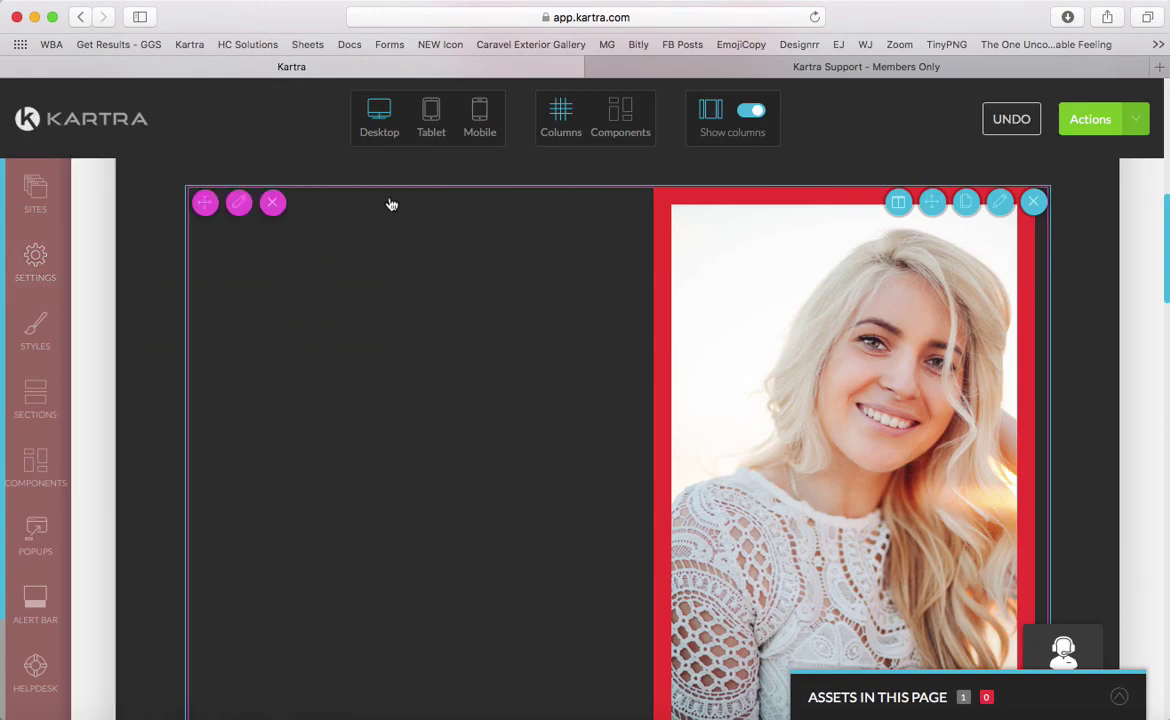